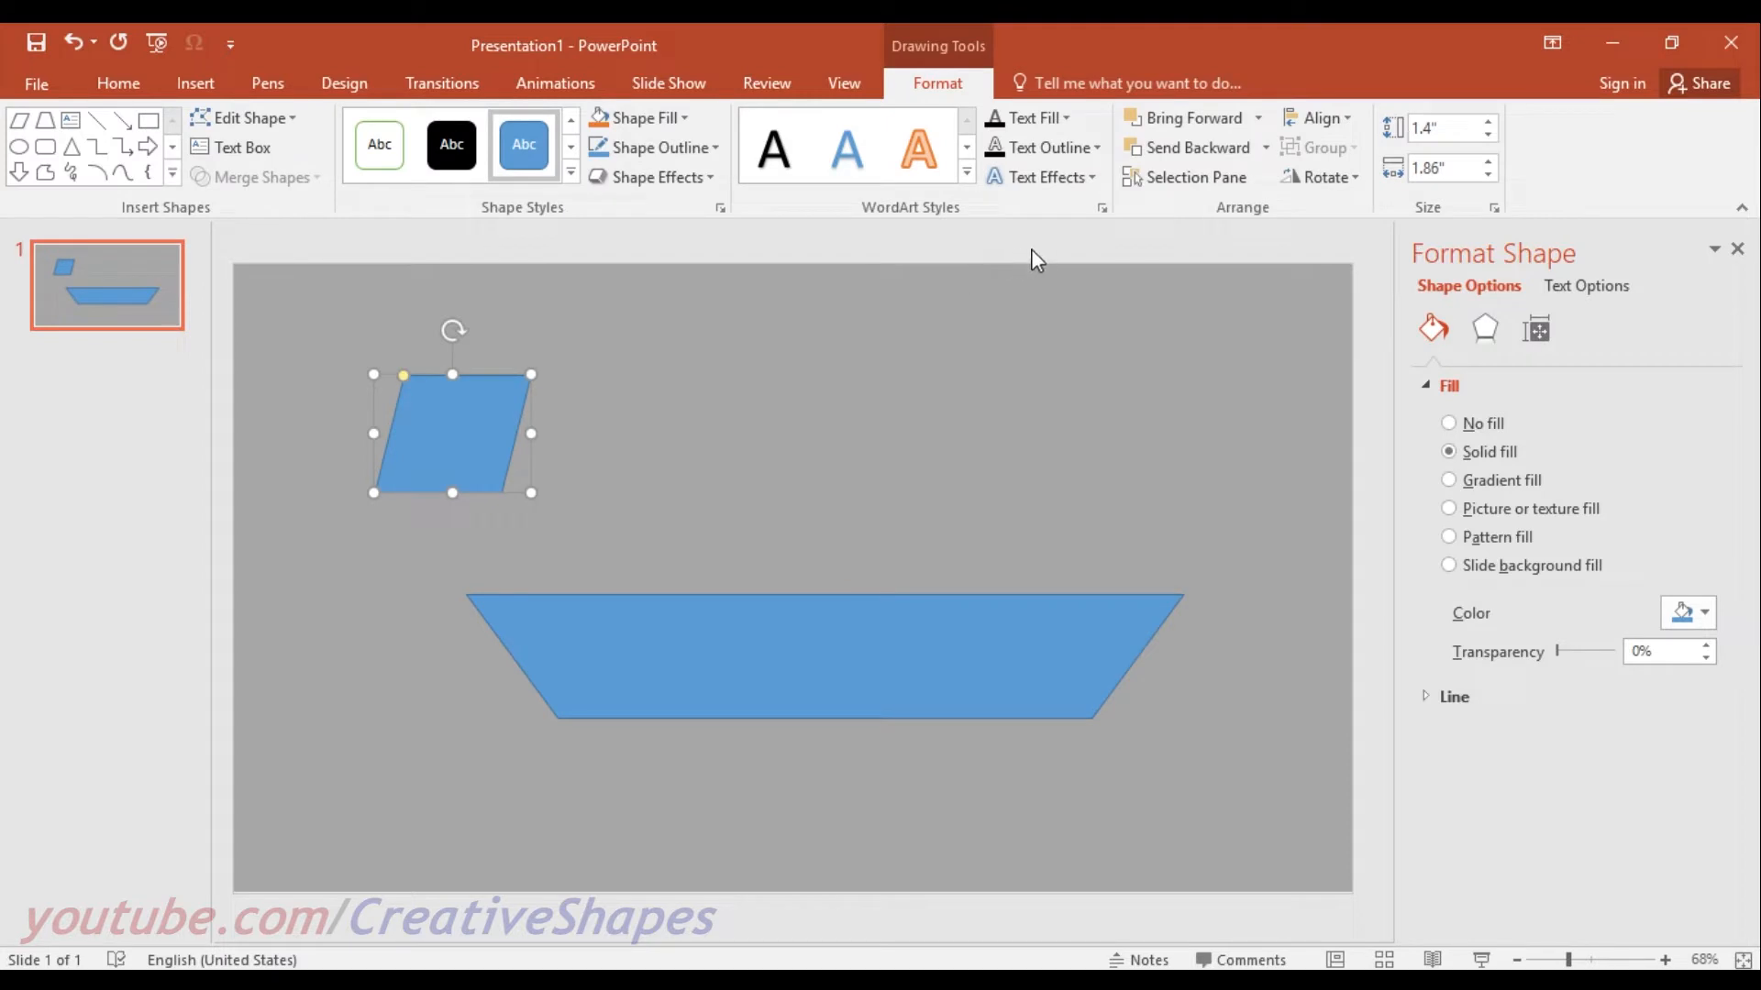
Flip the parallelogram vertically, move it to the hull's left end and slant it to match the hull's sloped edge.
left_click(1297, 176)
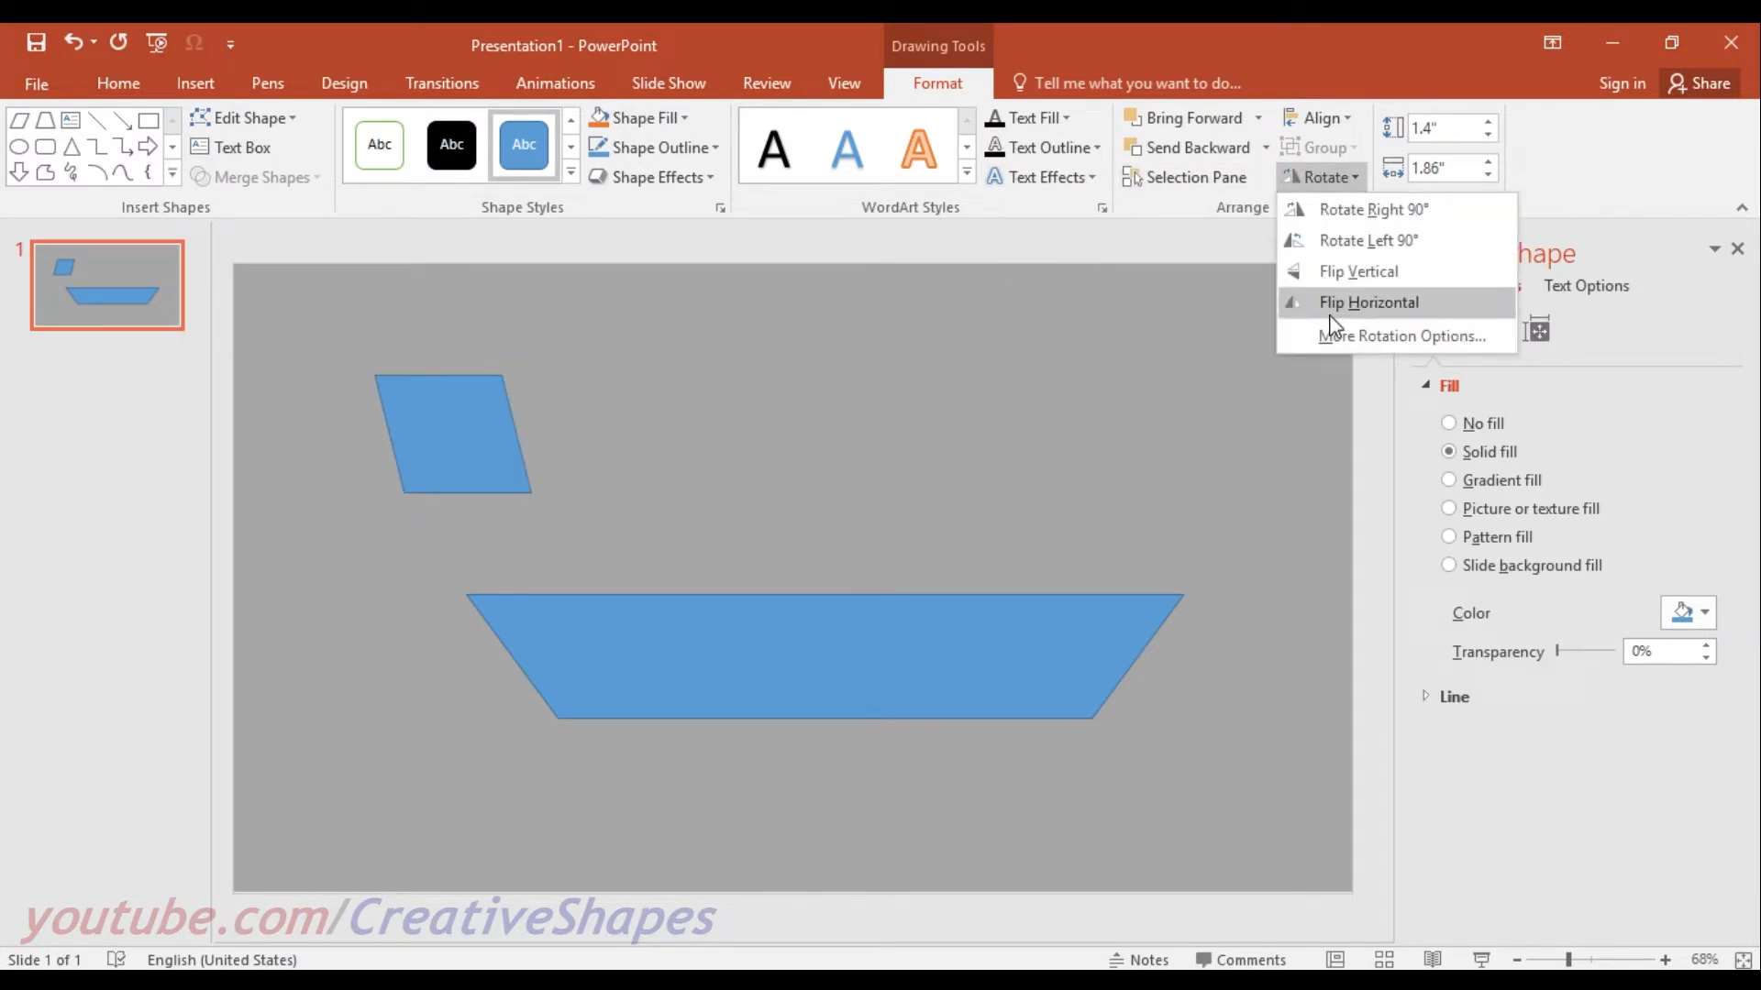
left_click(1340, 283)
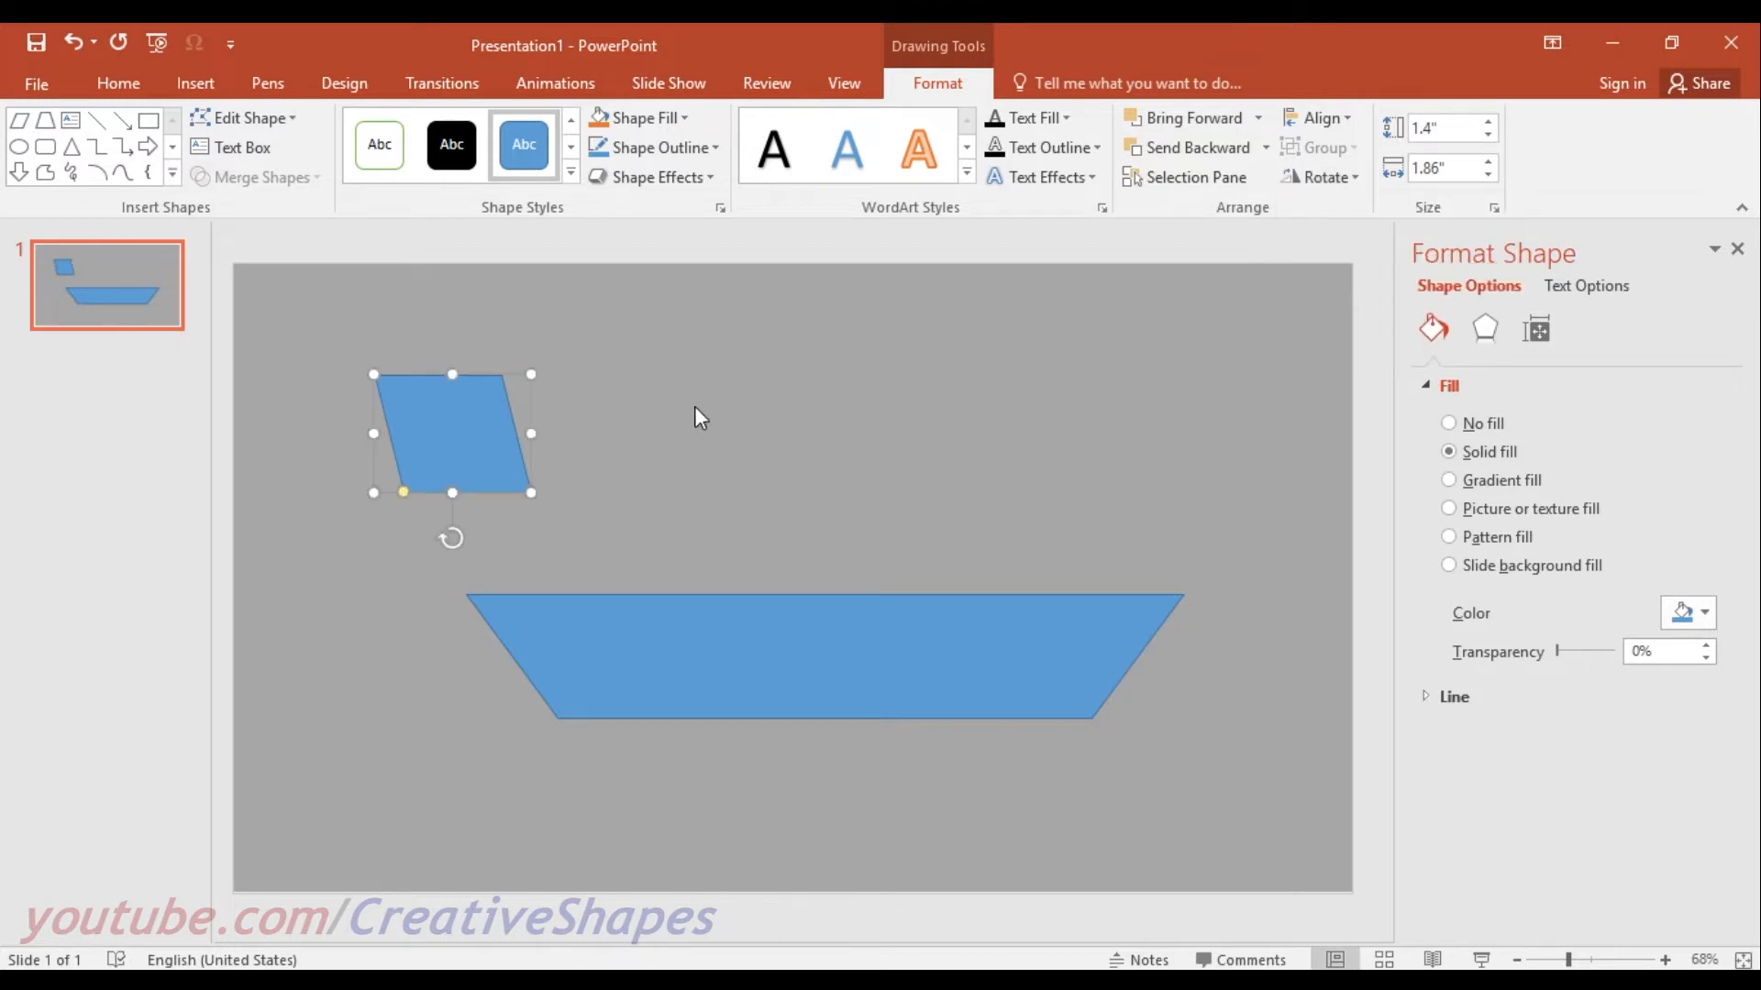
left_click_drag(480, 441, 466, 668)
left_click_drag(395, 718, 484, 719)
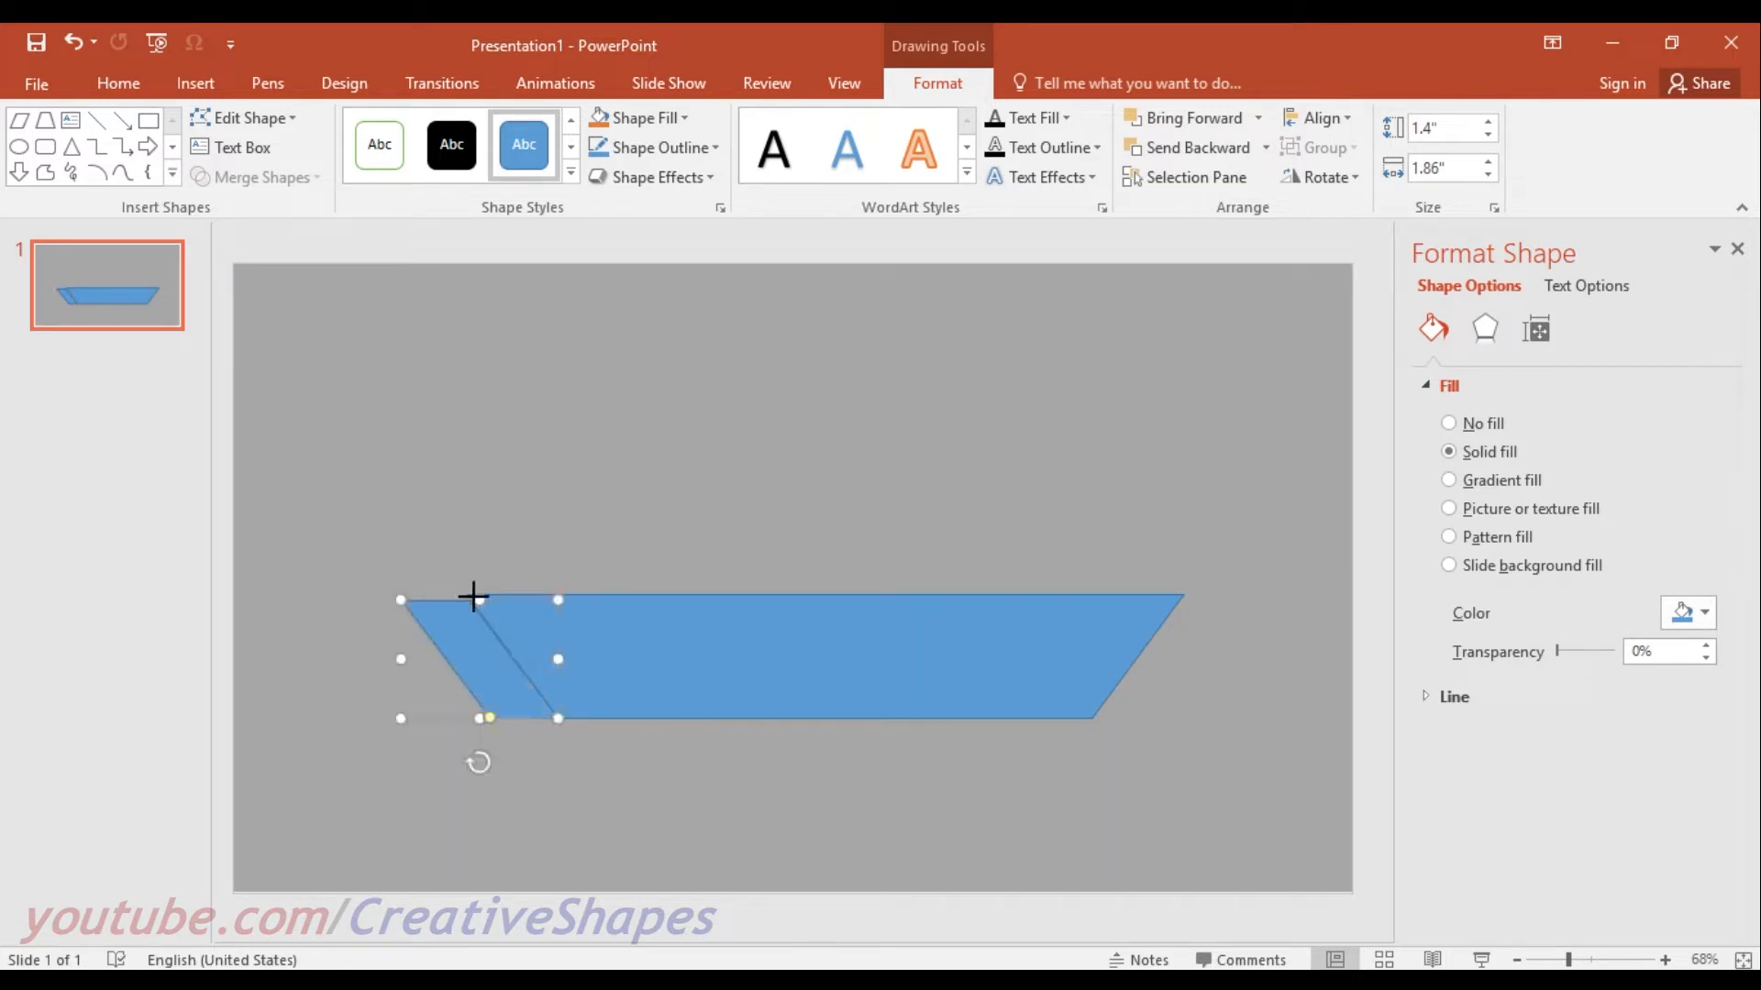
Resize the parallelogram to about 1.66 in high and 2 in wide, fitted against the hull's left edge with bottoms aligned.
left_click_drag(471, 596, 451, 578)
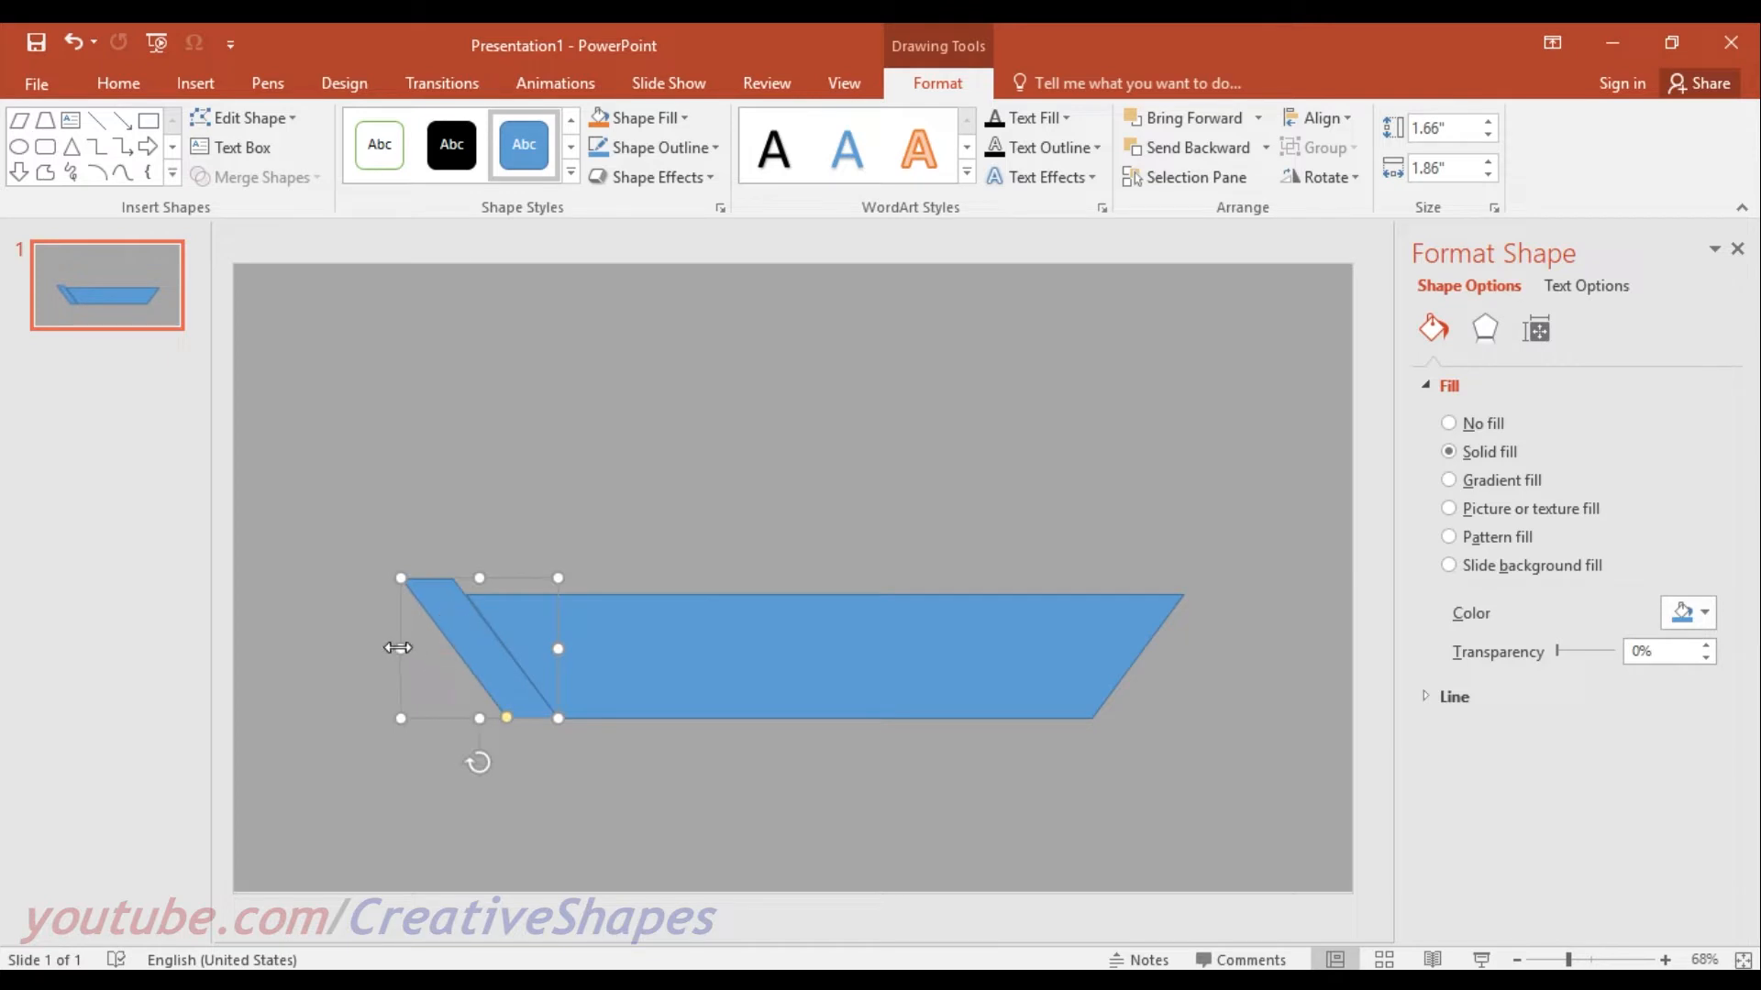
left_click_drag(397, 648, 470, 651)
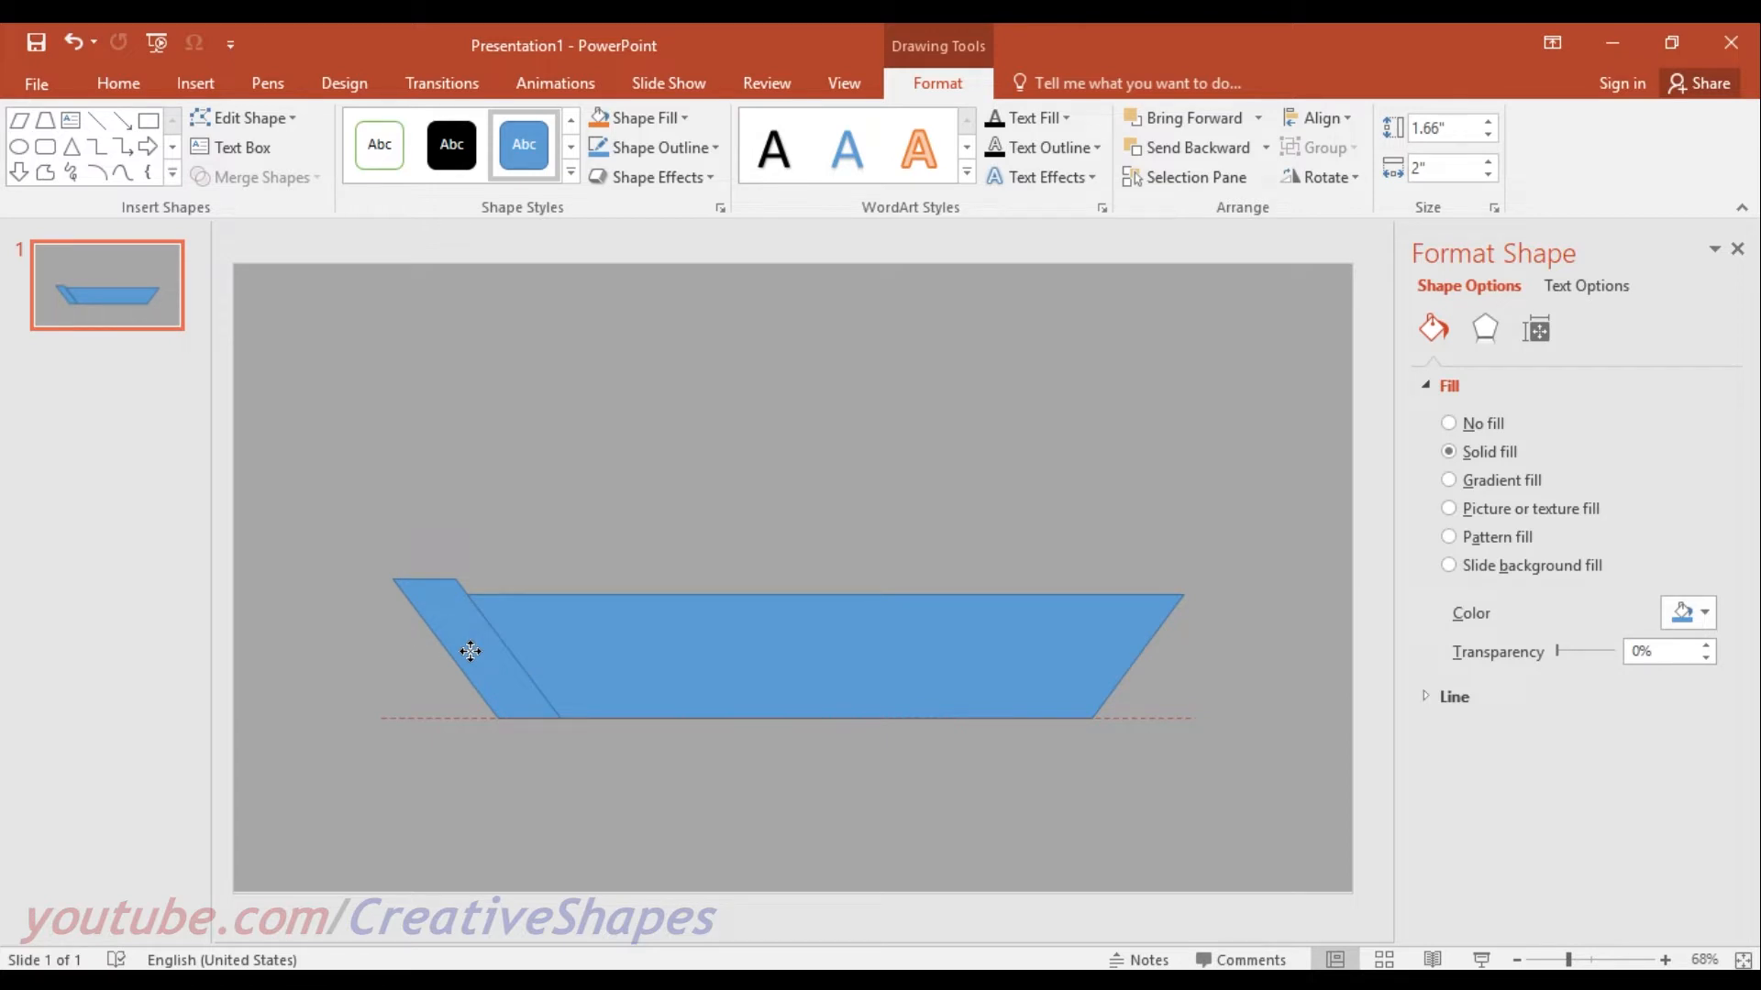
left_click_drag(470, 651, 471, 652)
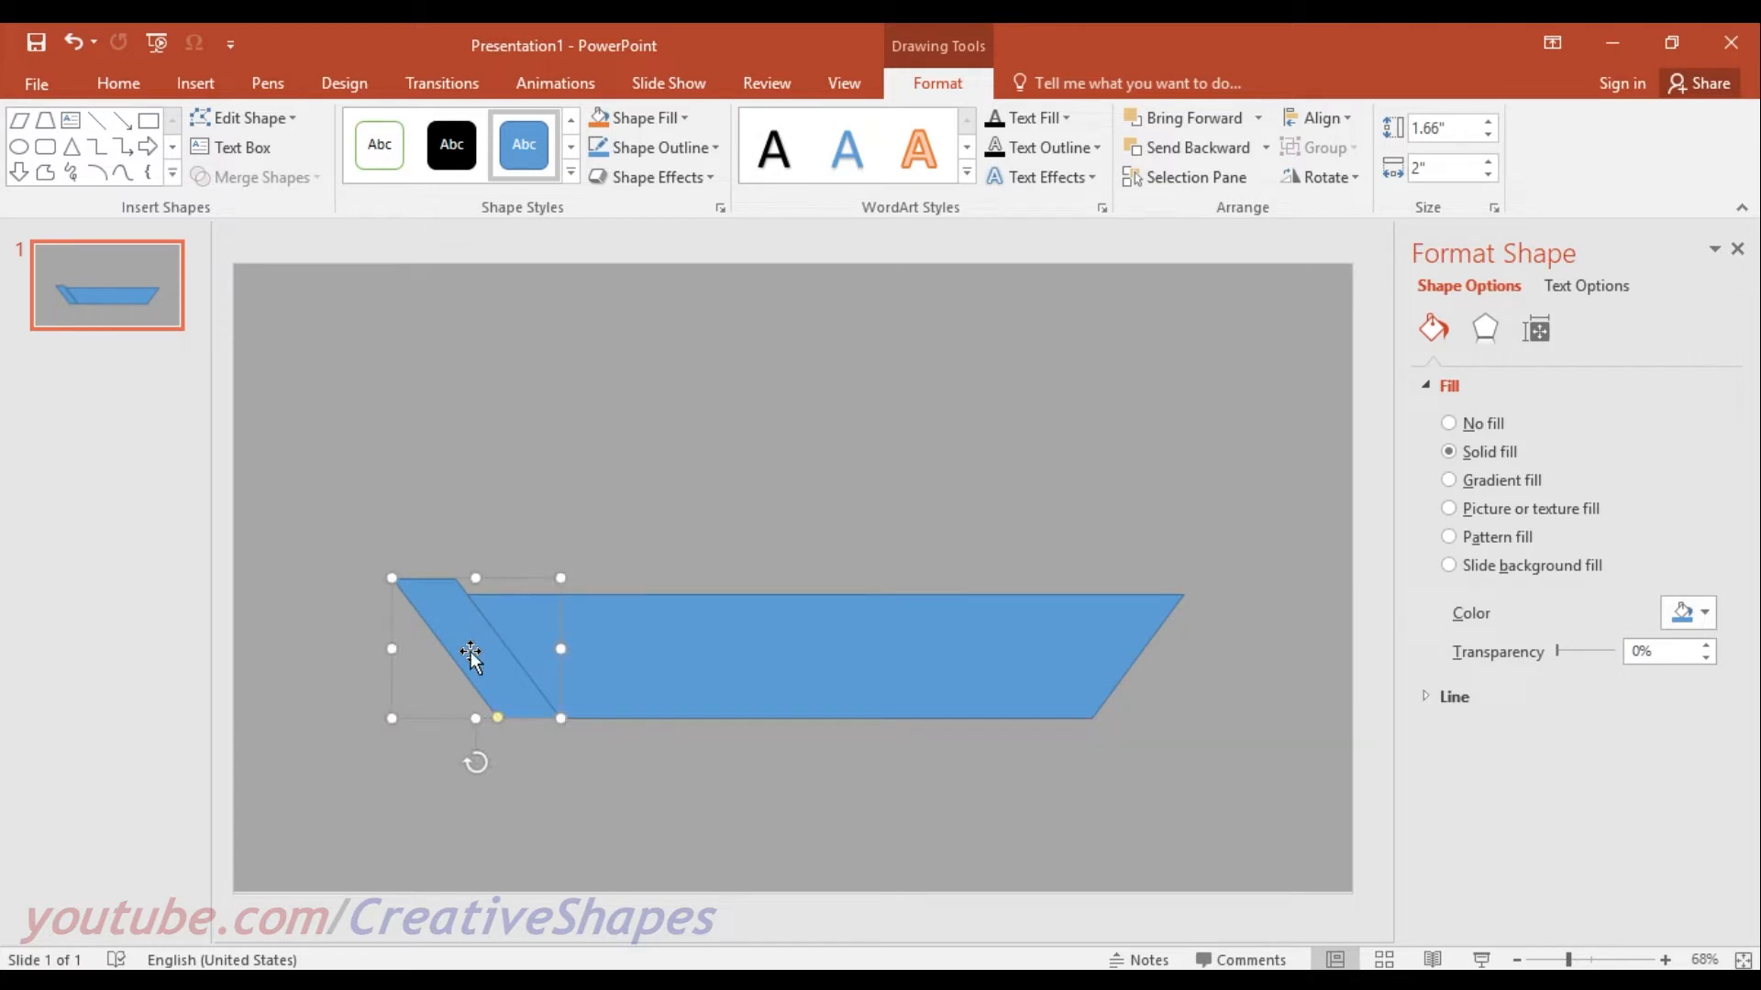
left_click(577, 463)
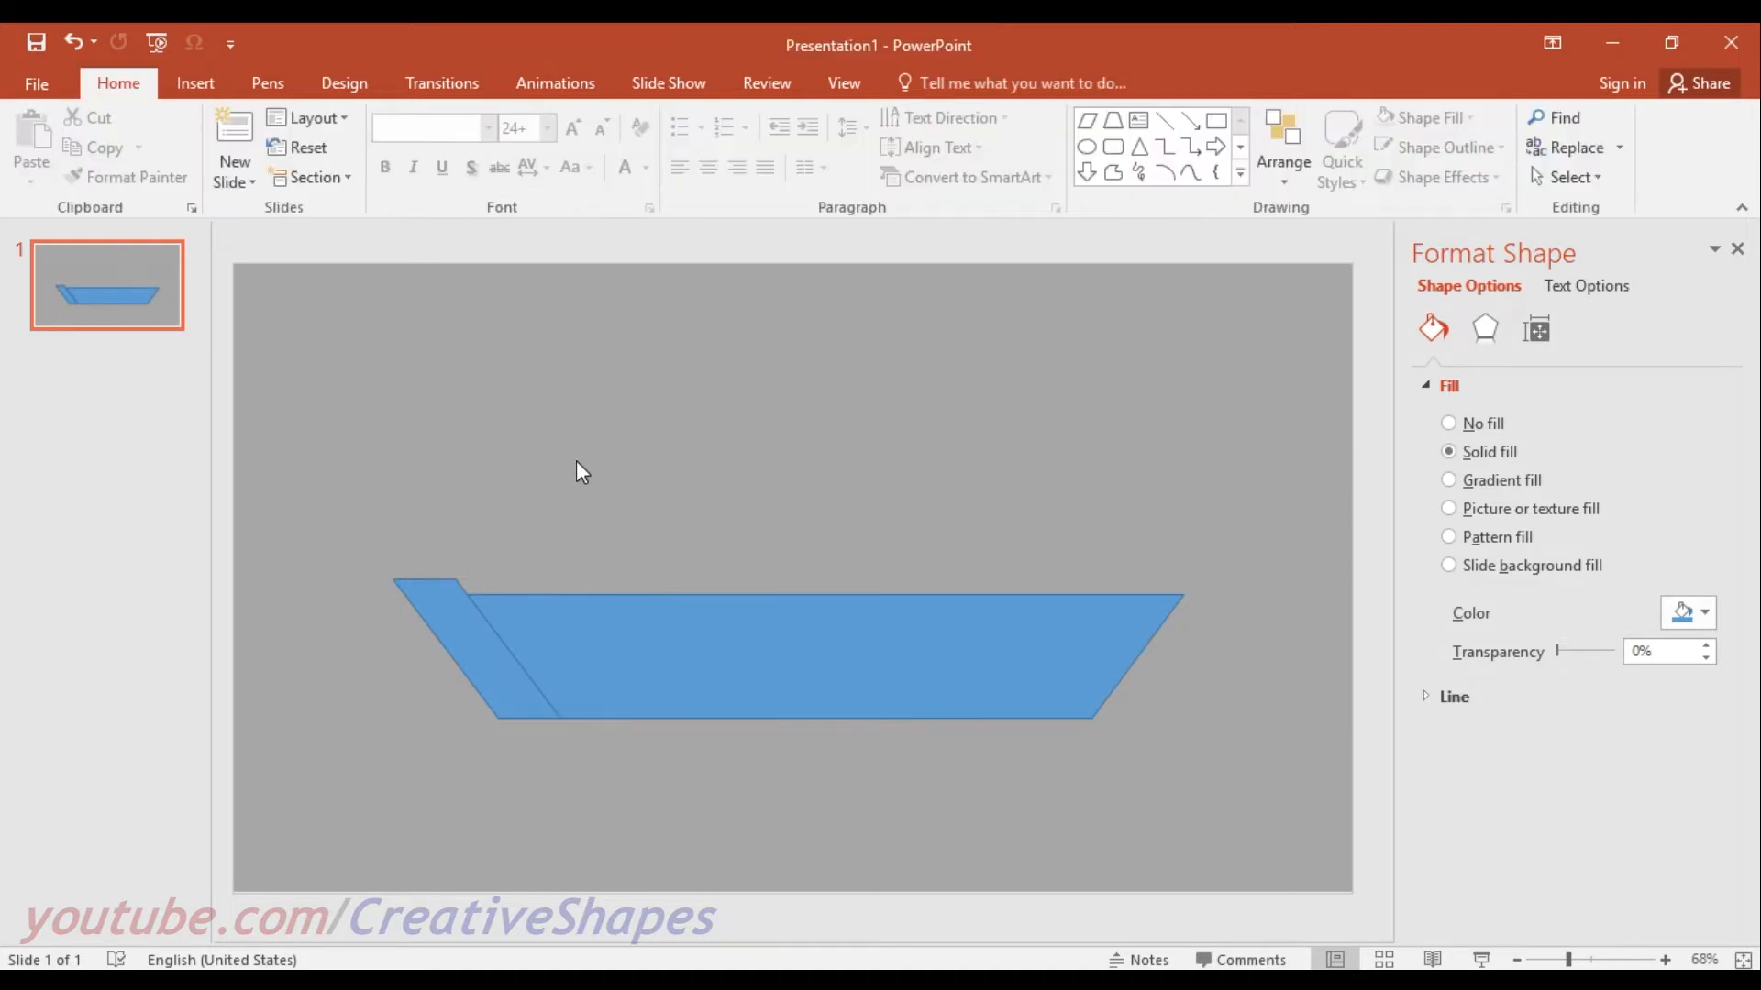
left_click(714, 641)
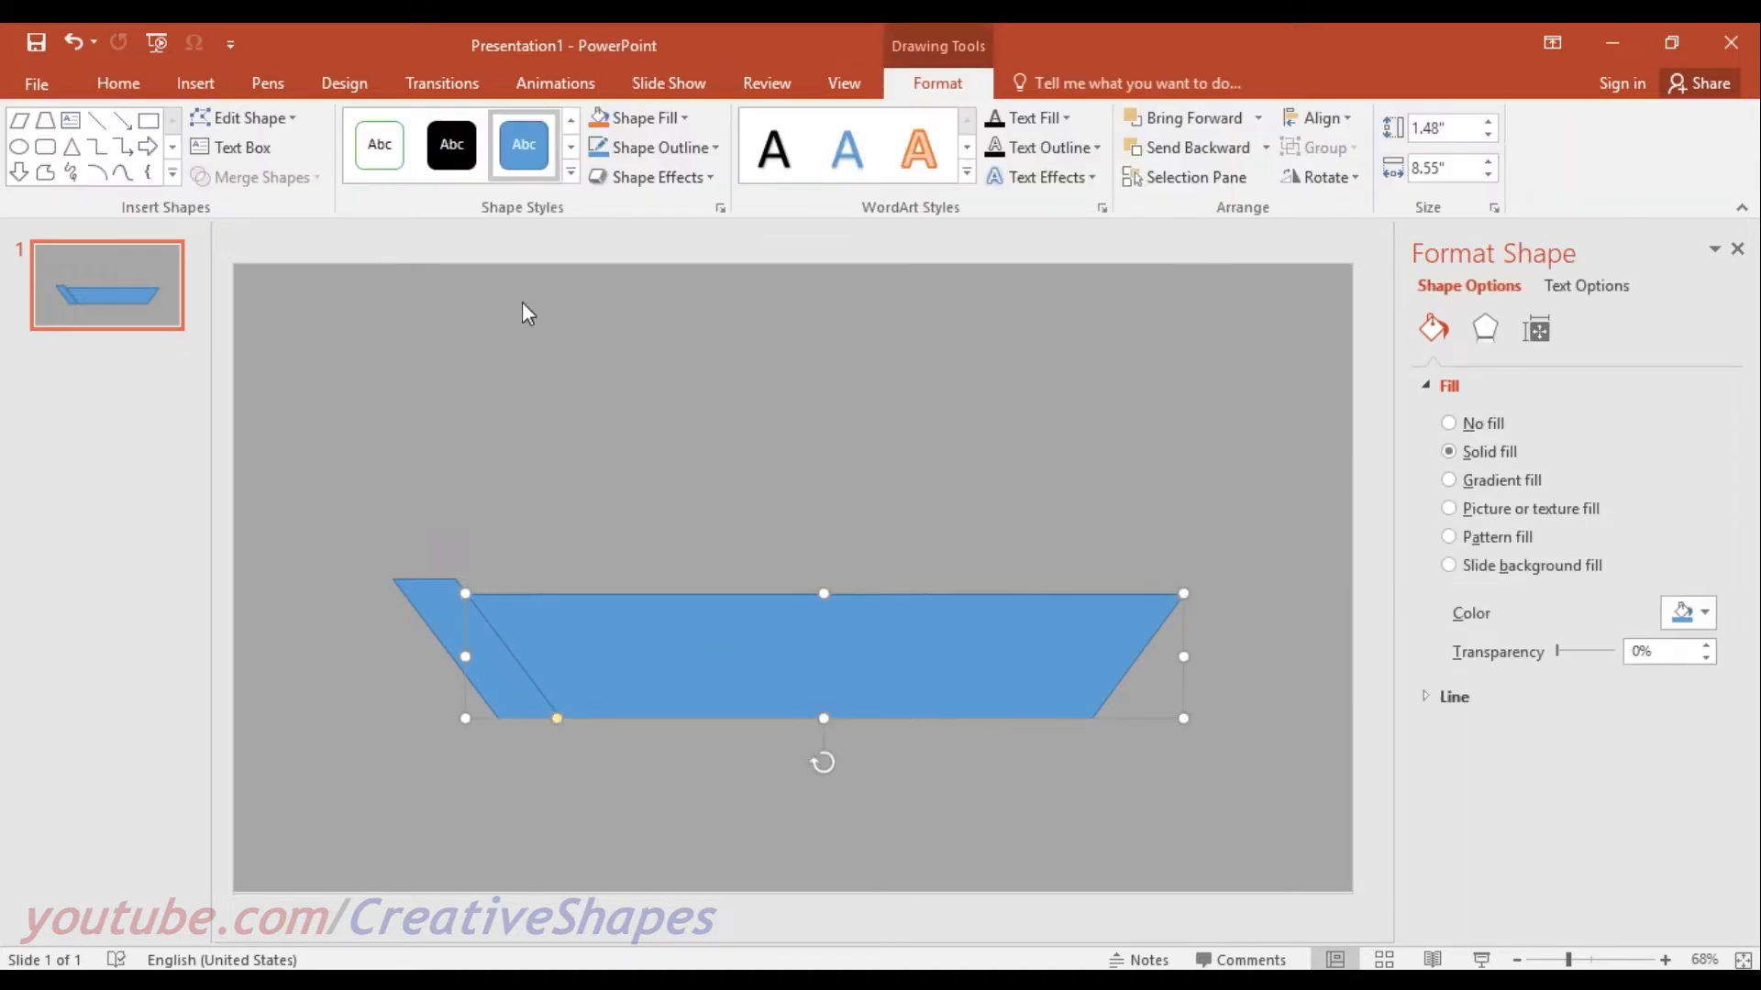
left_click(209, 92)
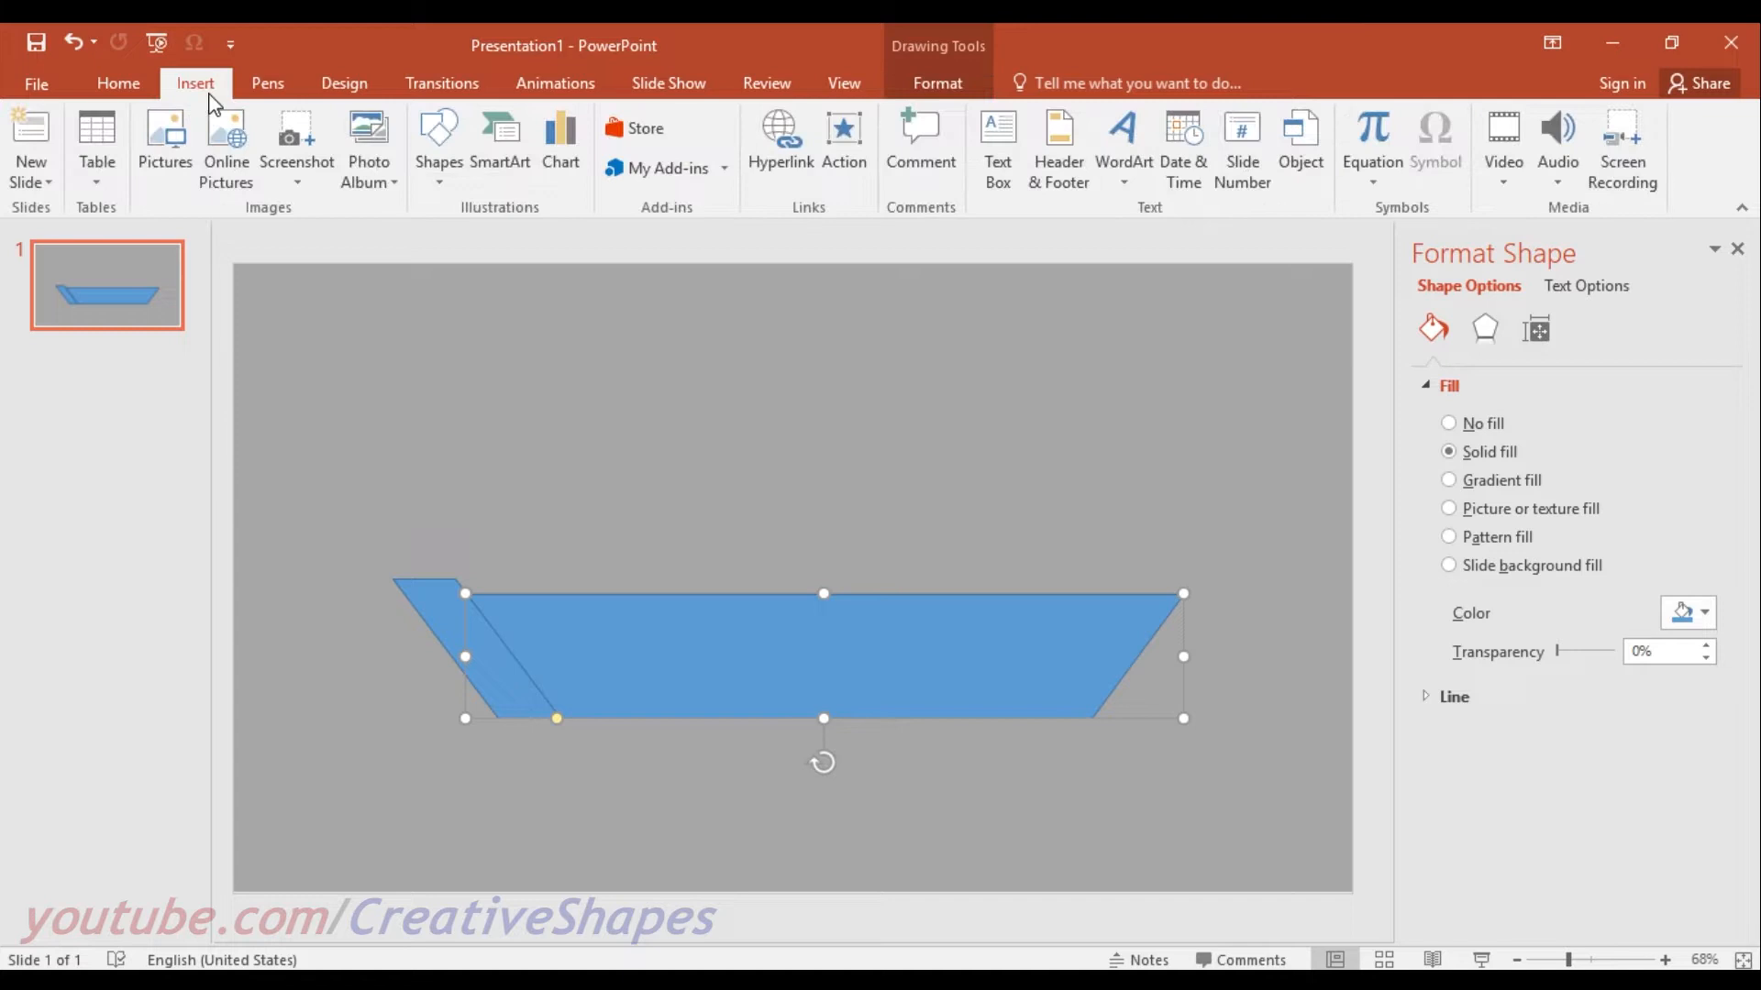
left_click(434, 138)
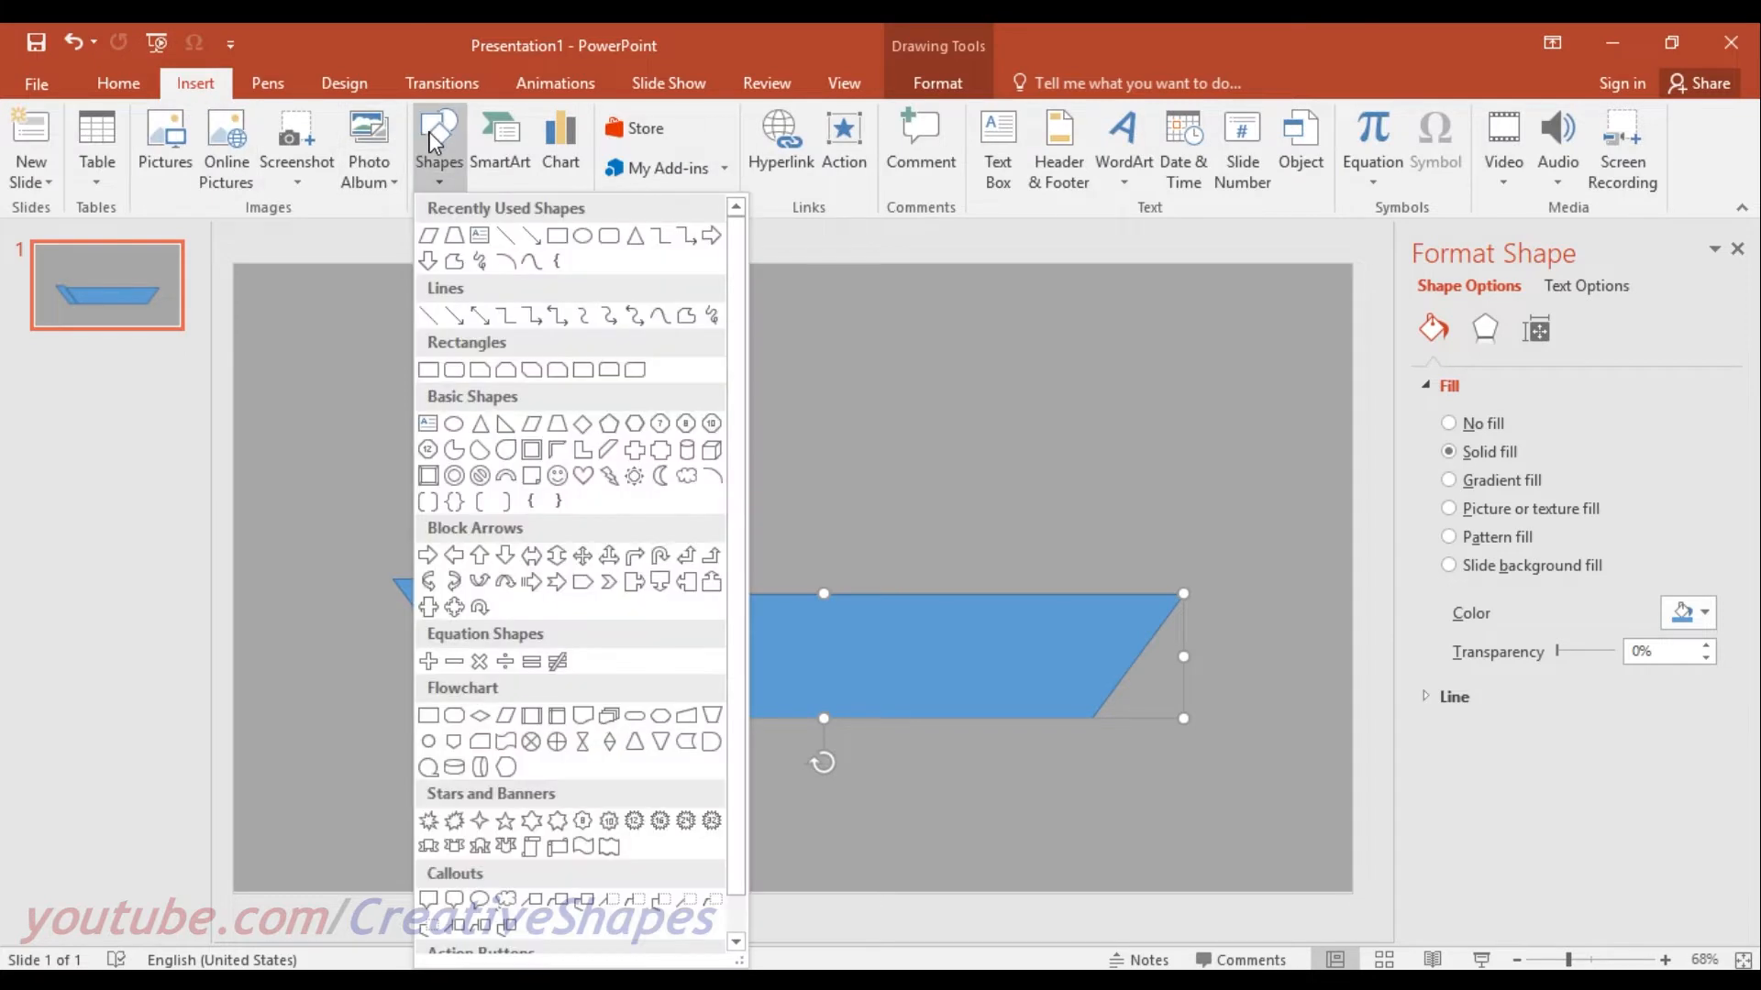
left_click(610, 451)
left_click_drag(523, 345, 795, 483)
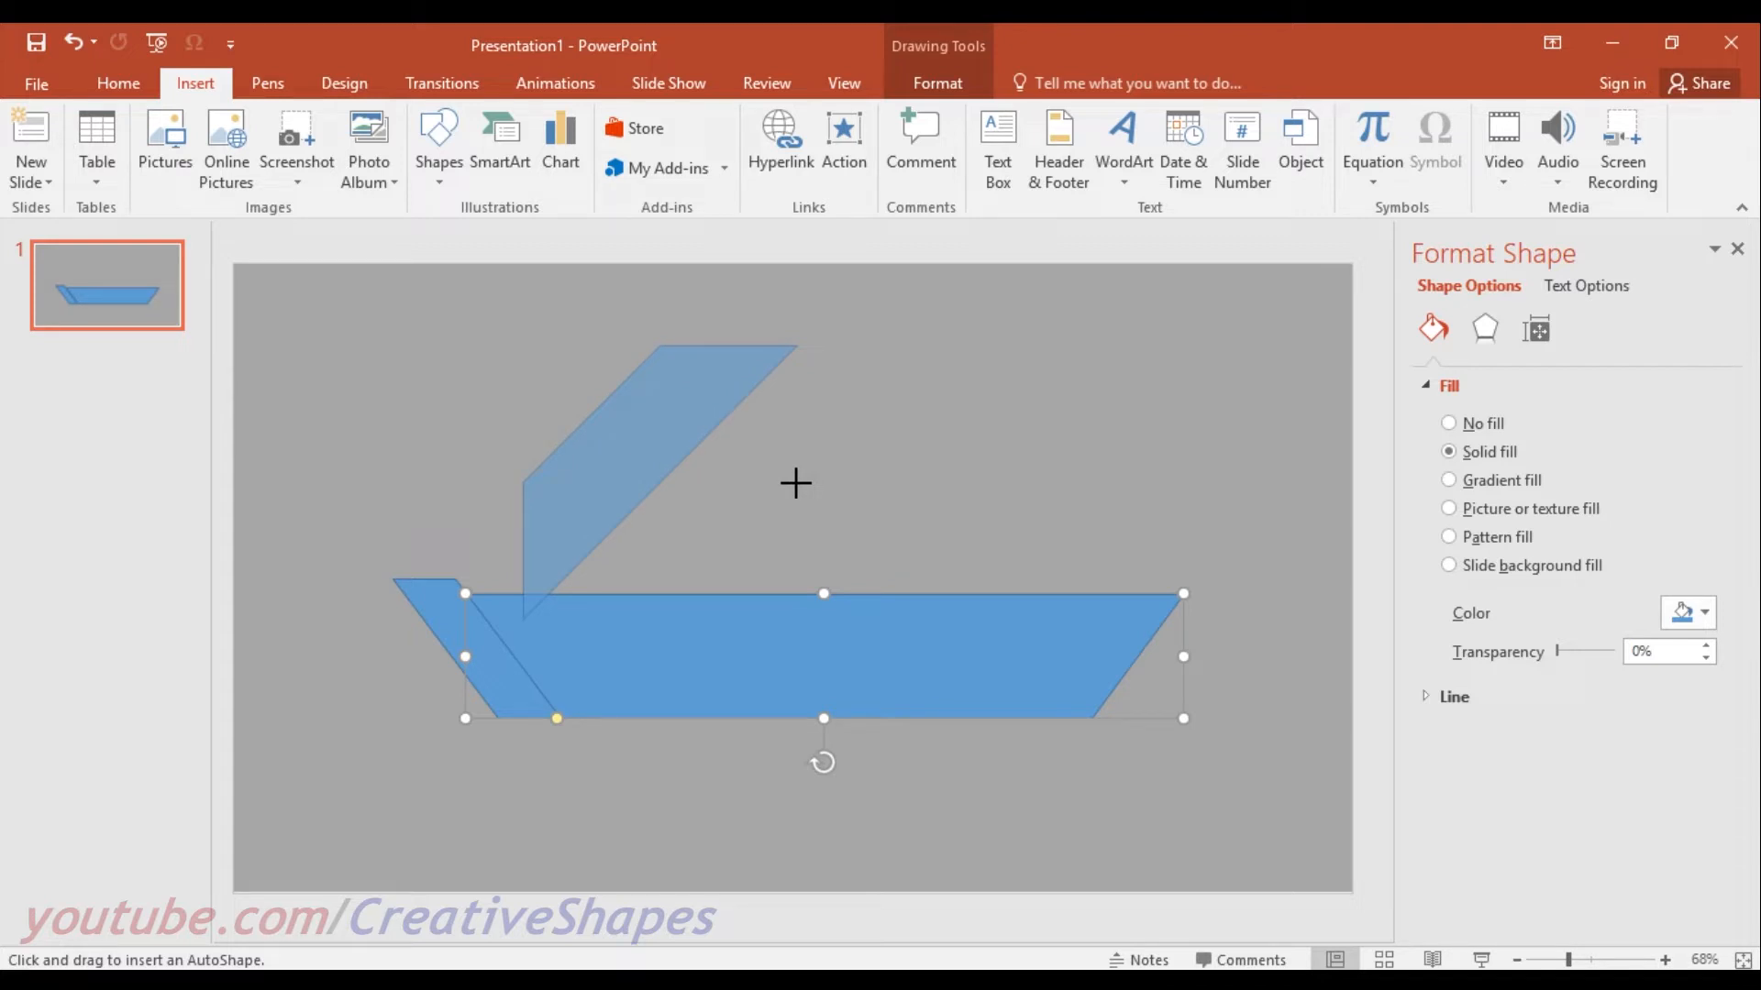
left_click_drag(796, 483, 796, 482)
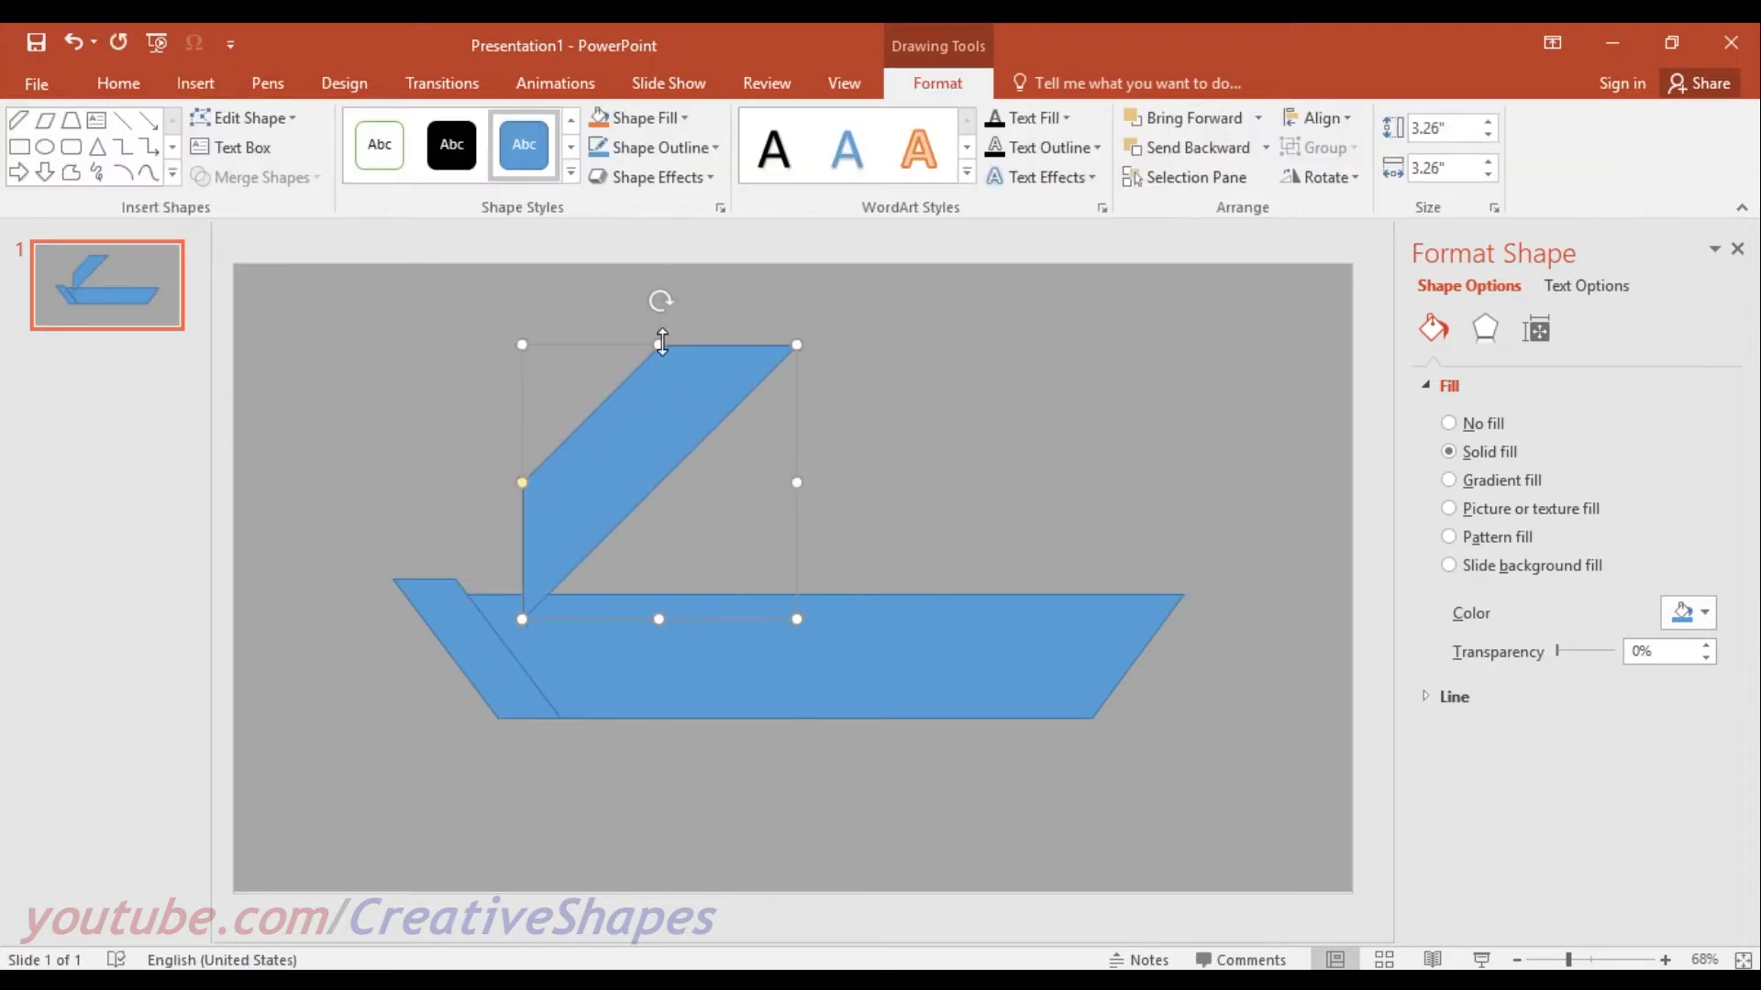
left_click_drag(653, 303, 786, 352)
right_click(649, 444)
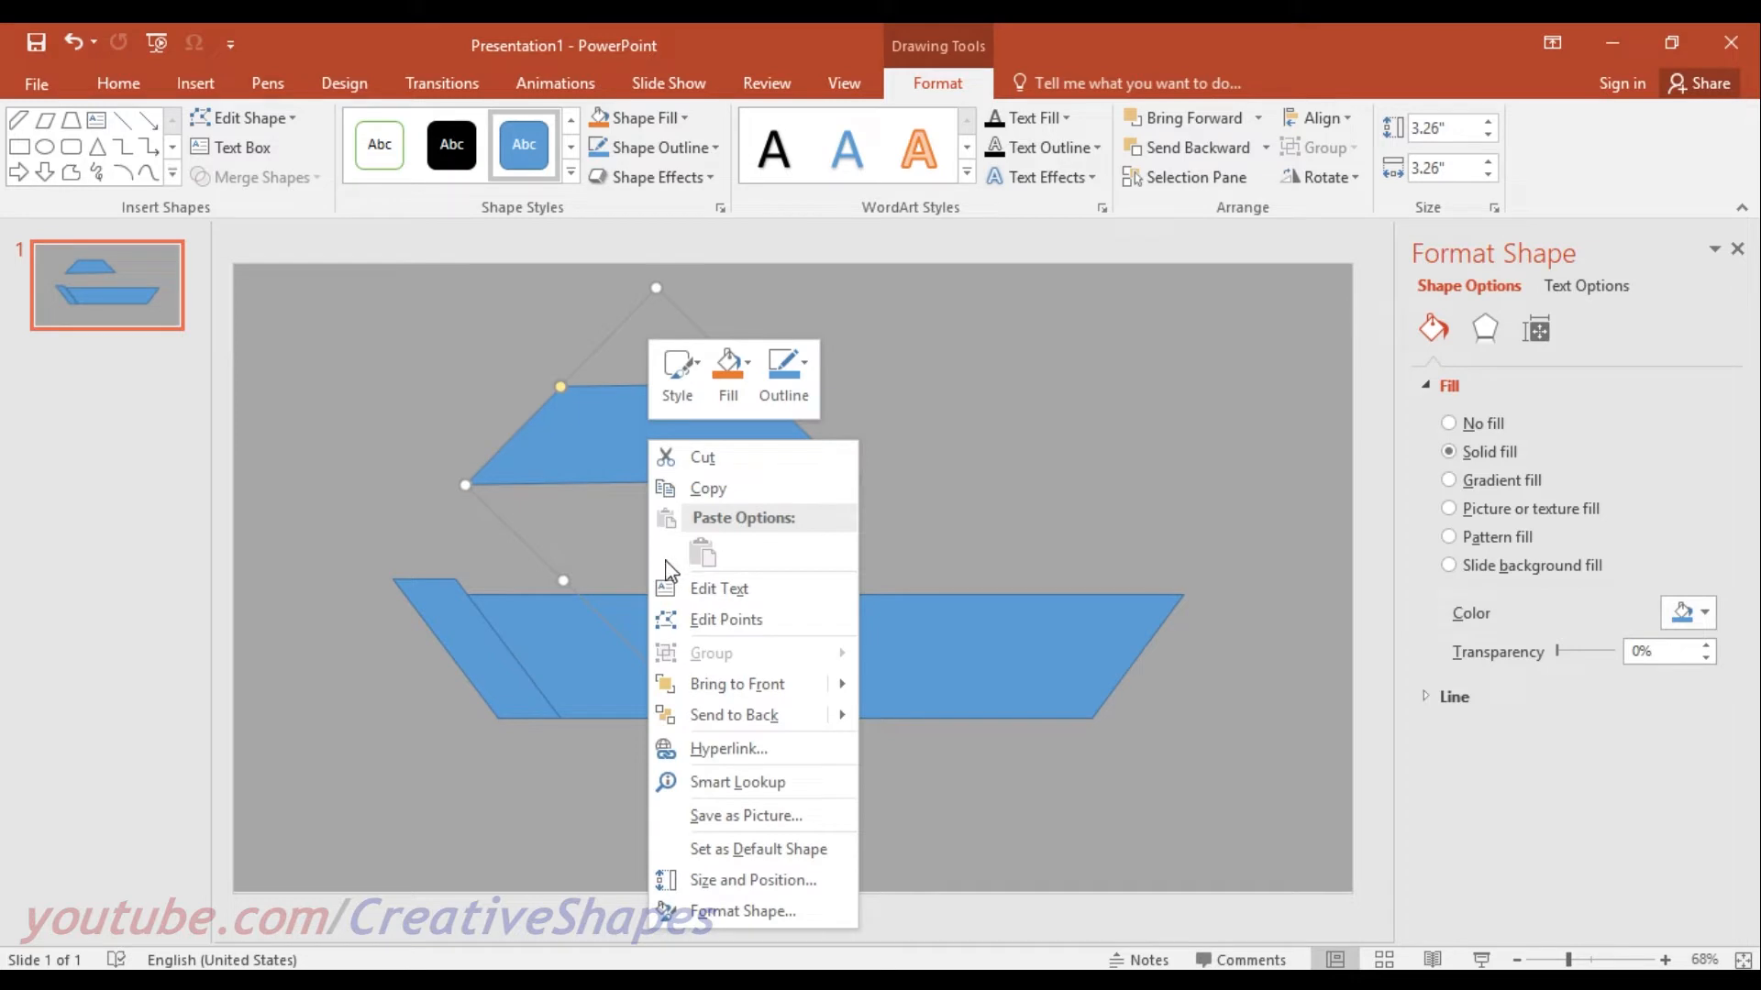
left_click(575, 398)
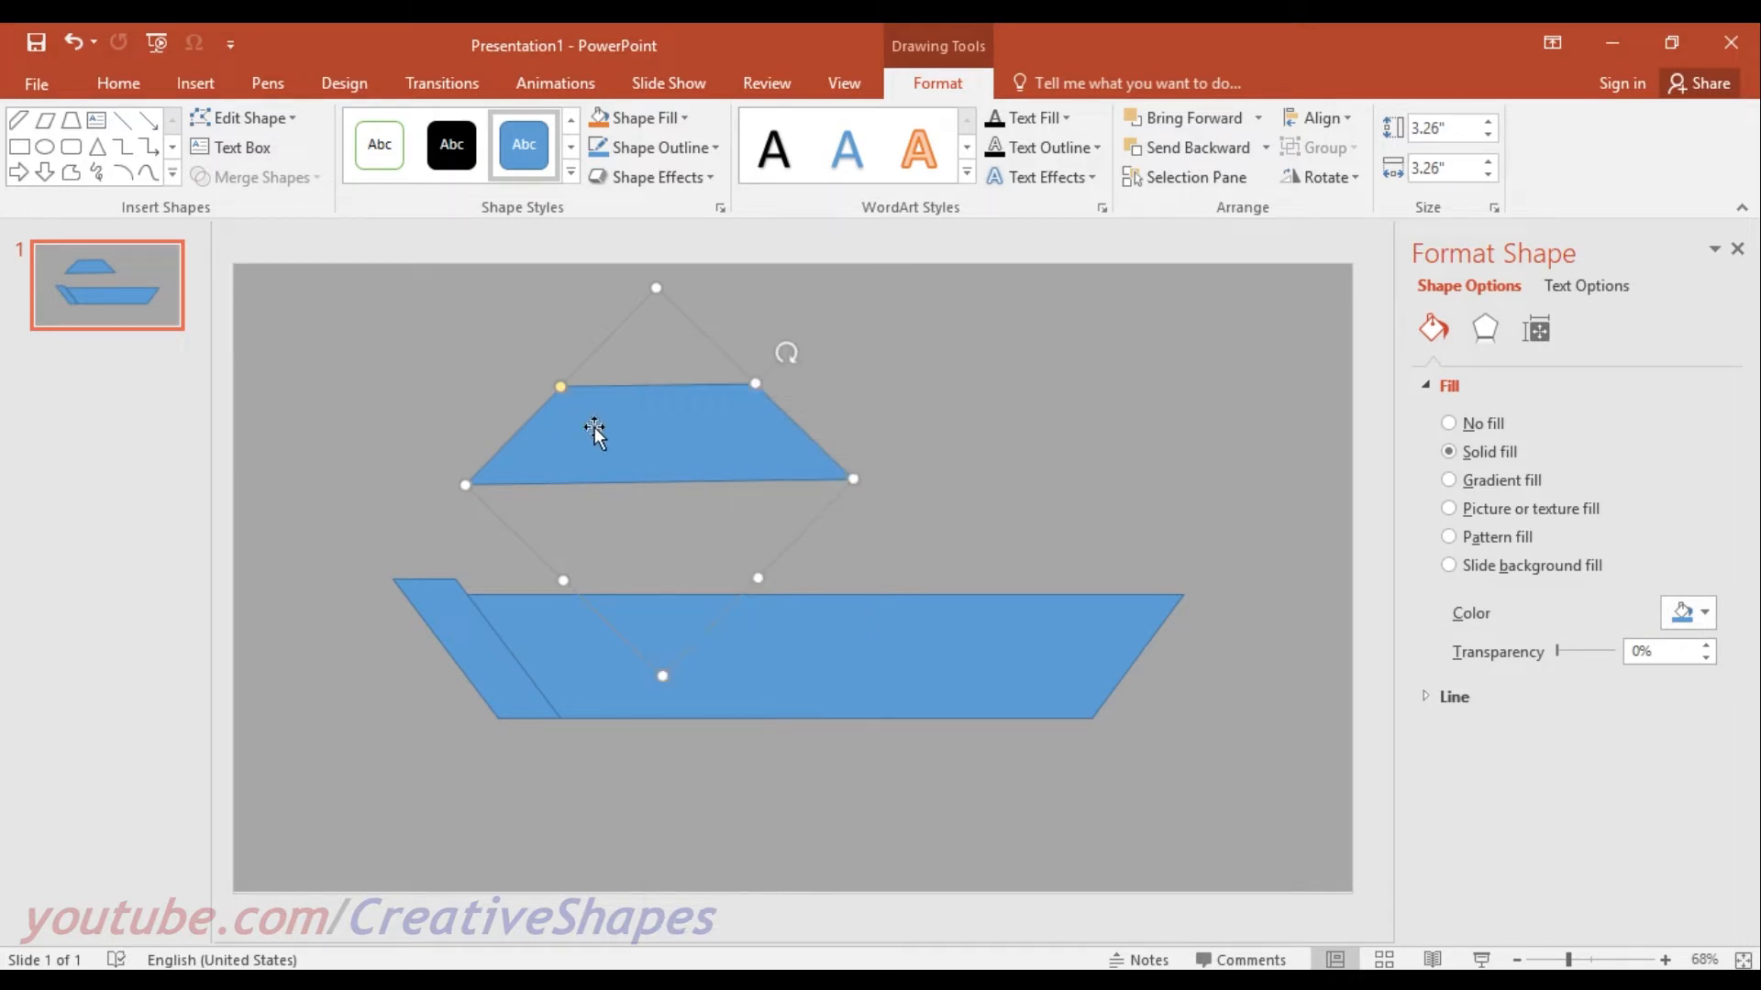
key("Delete")
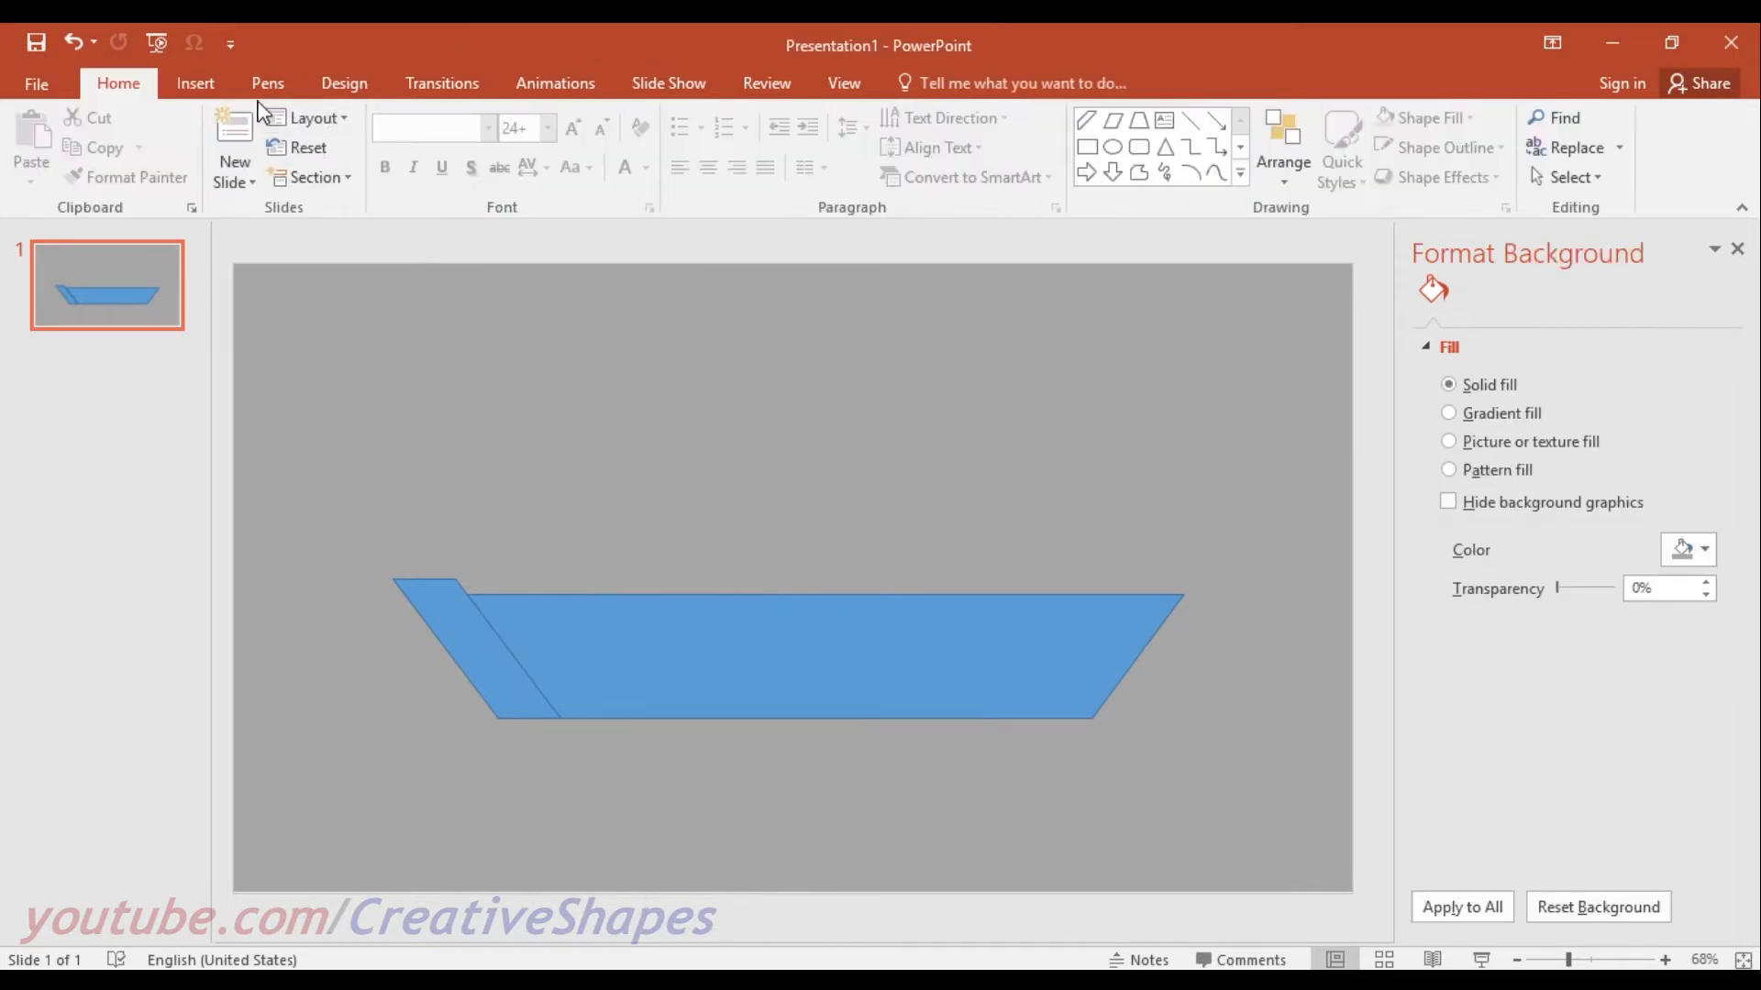
Draw a trapezoid deck about 0.55 in high and 5.45 in wide across the hull's upper edge, with more strongly sloped ends.
left_click(221, 89)
left_click(449, 166)
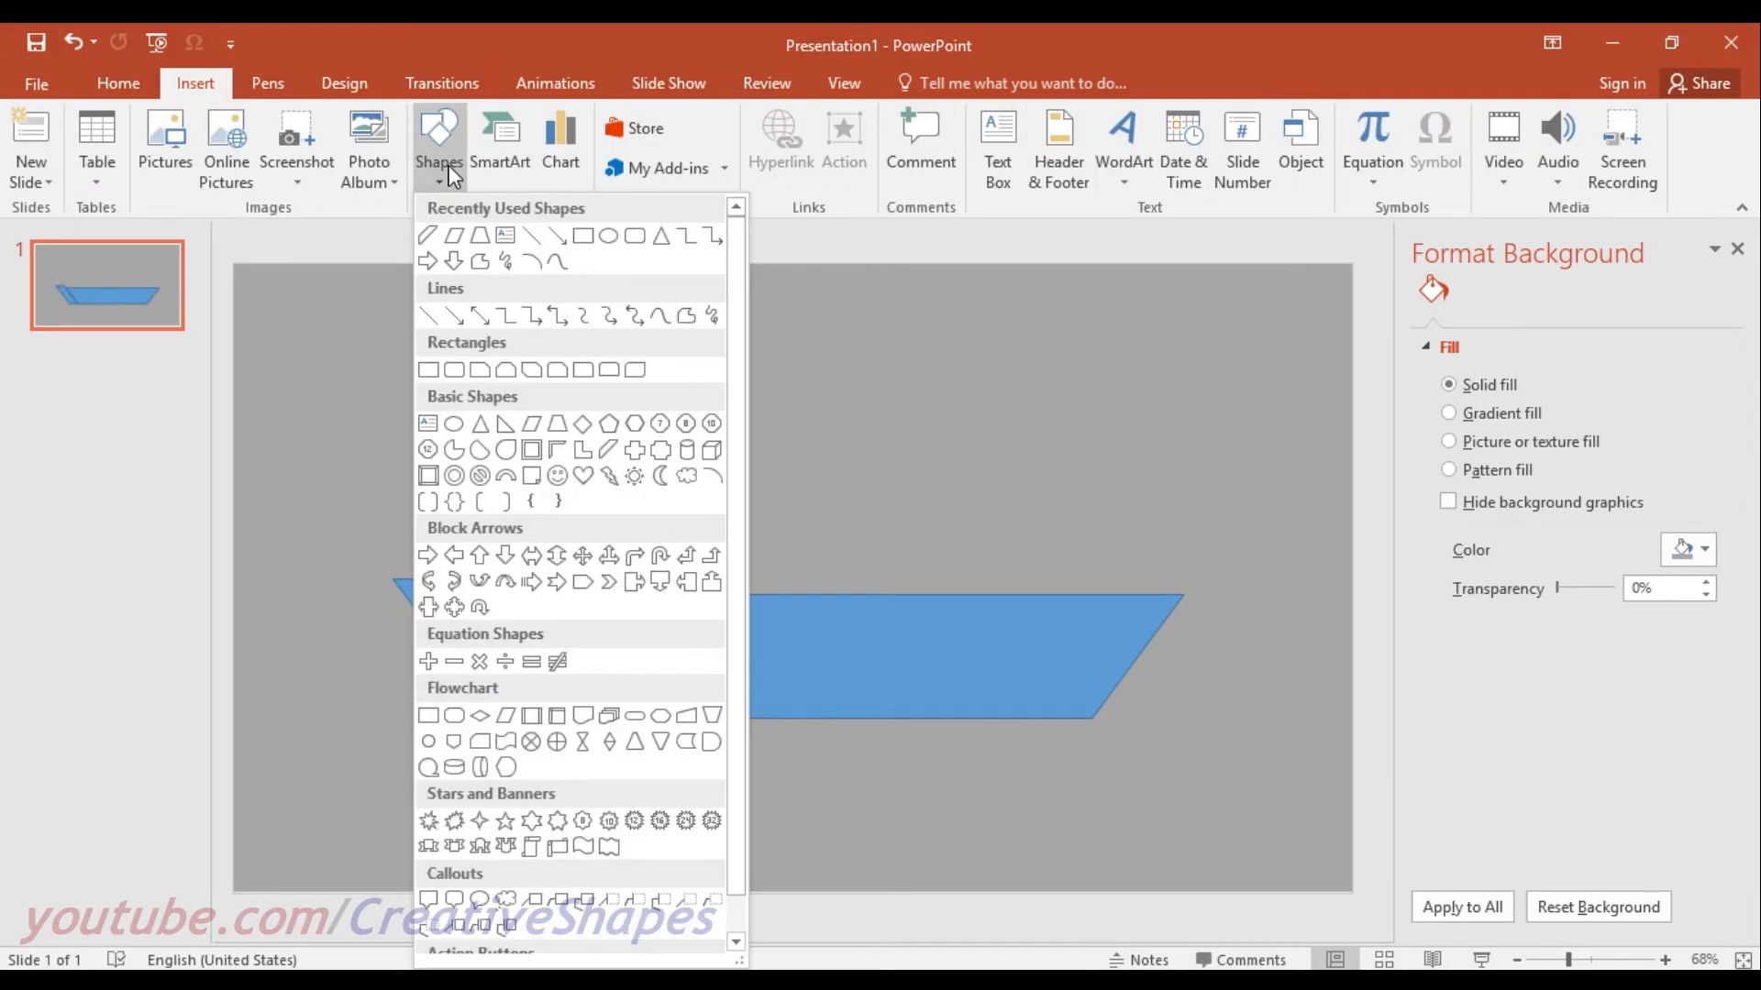
left_click(558, 424)
left_click_drag(641, 405, 994, 595)
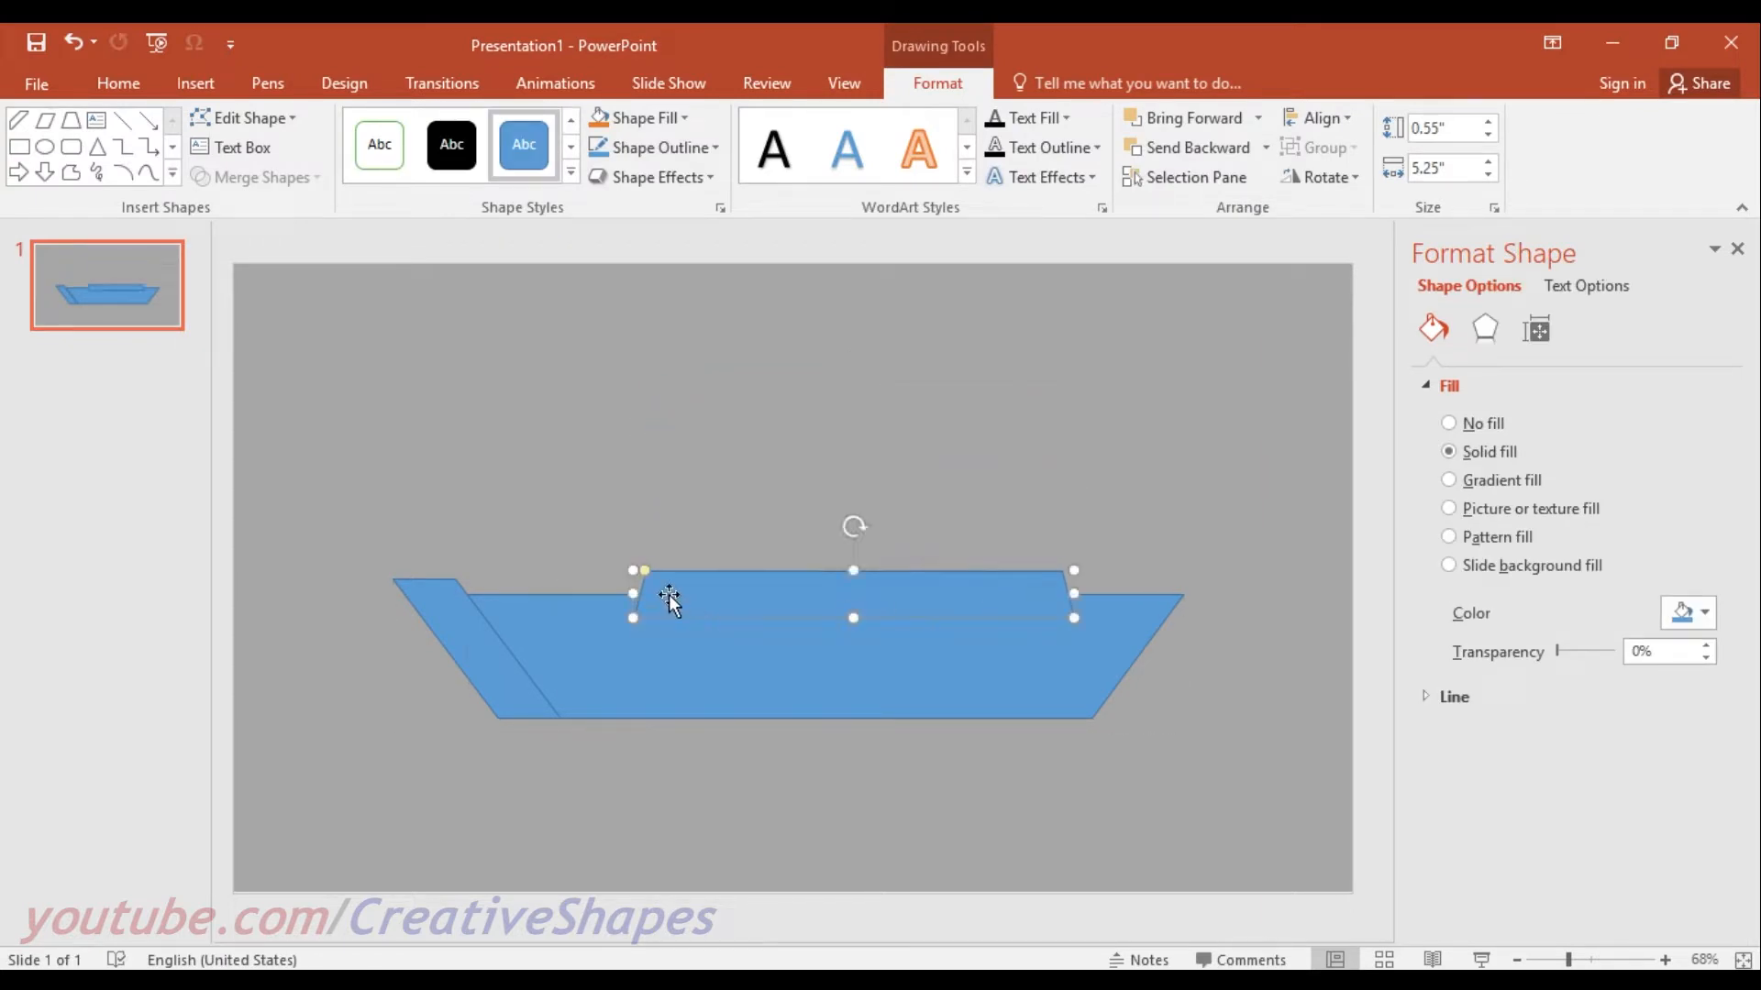
left_click_drag(646, 570, 617, 594)
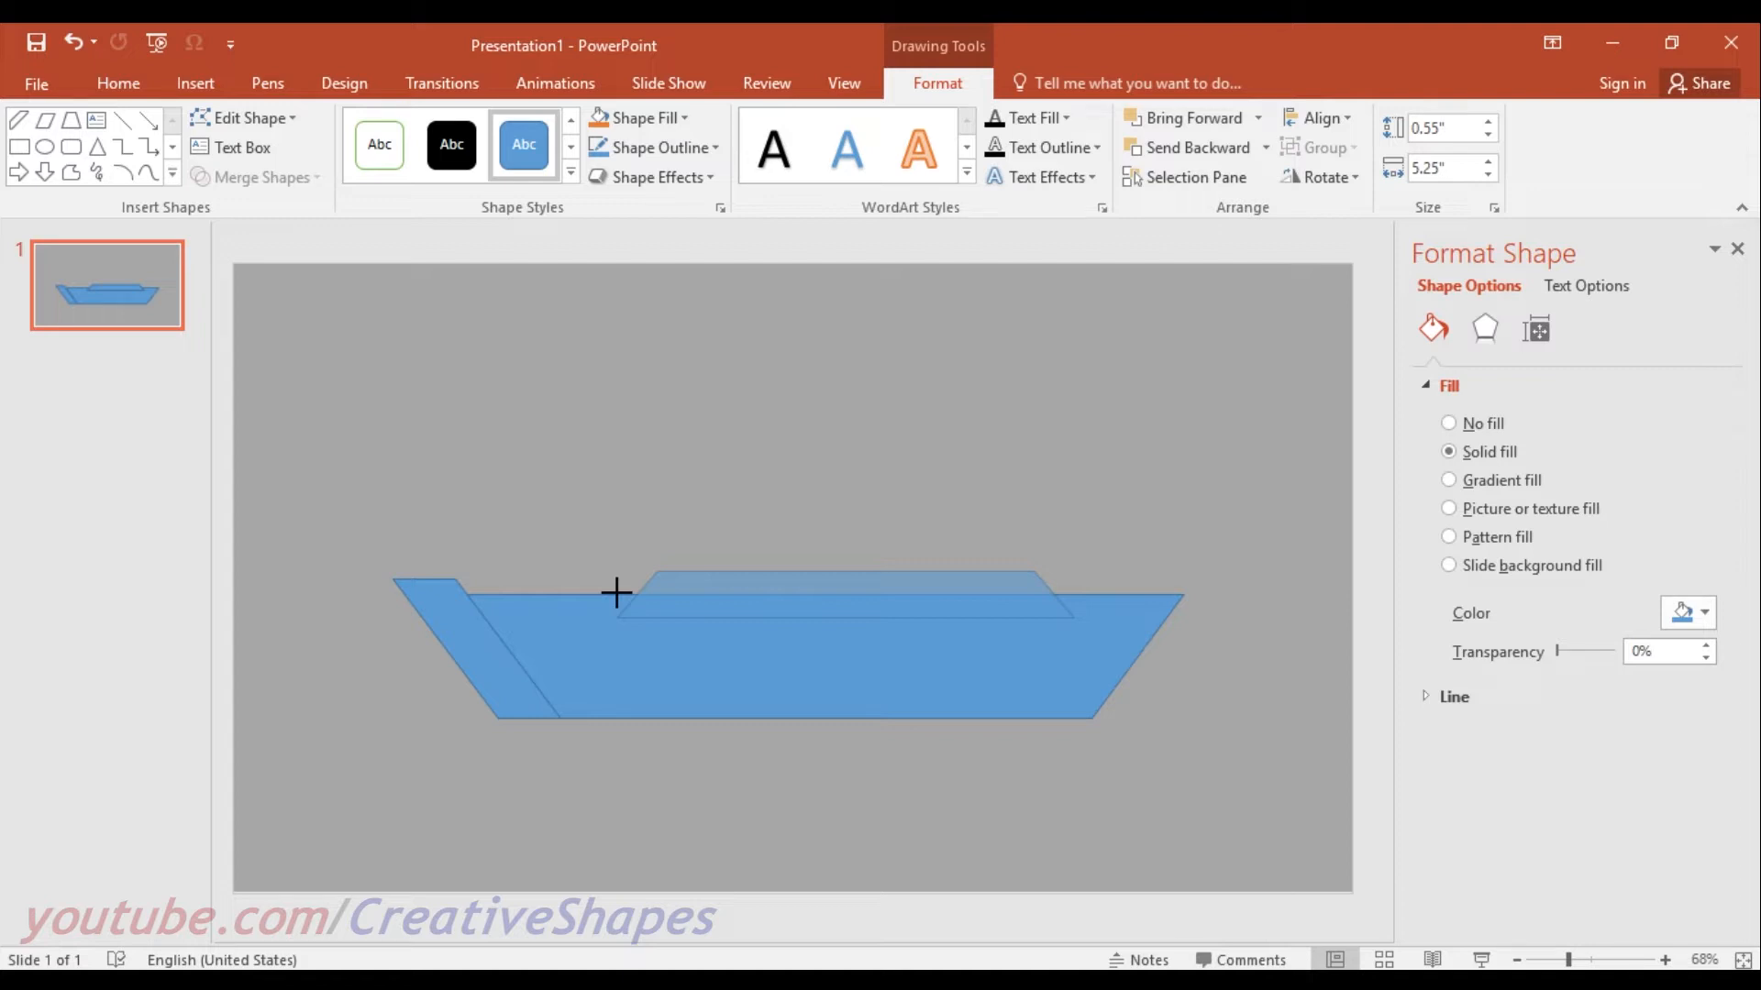
left_click_drag(616, 593, 616, 594)
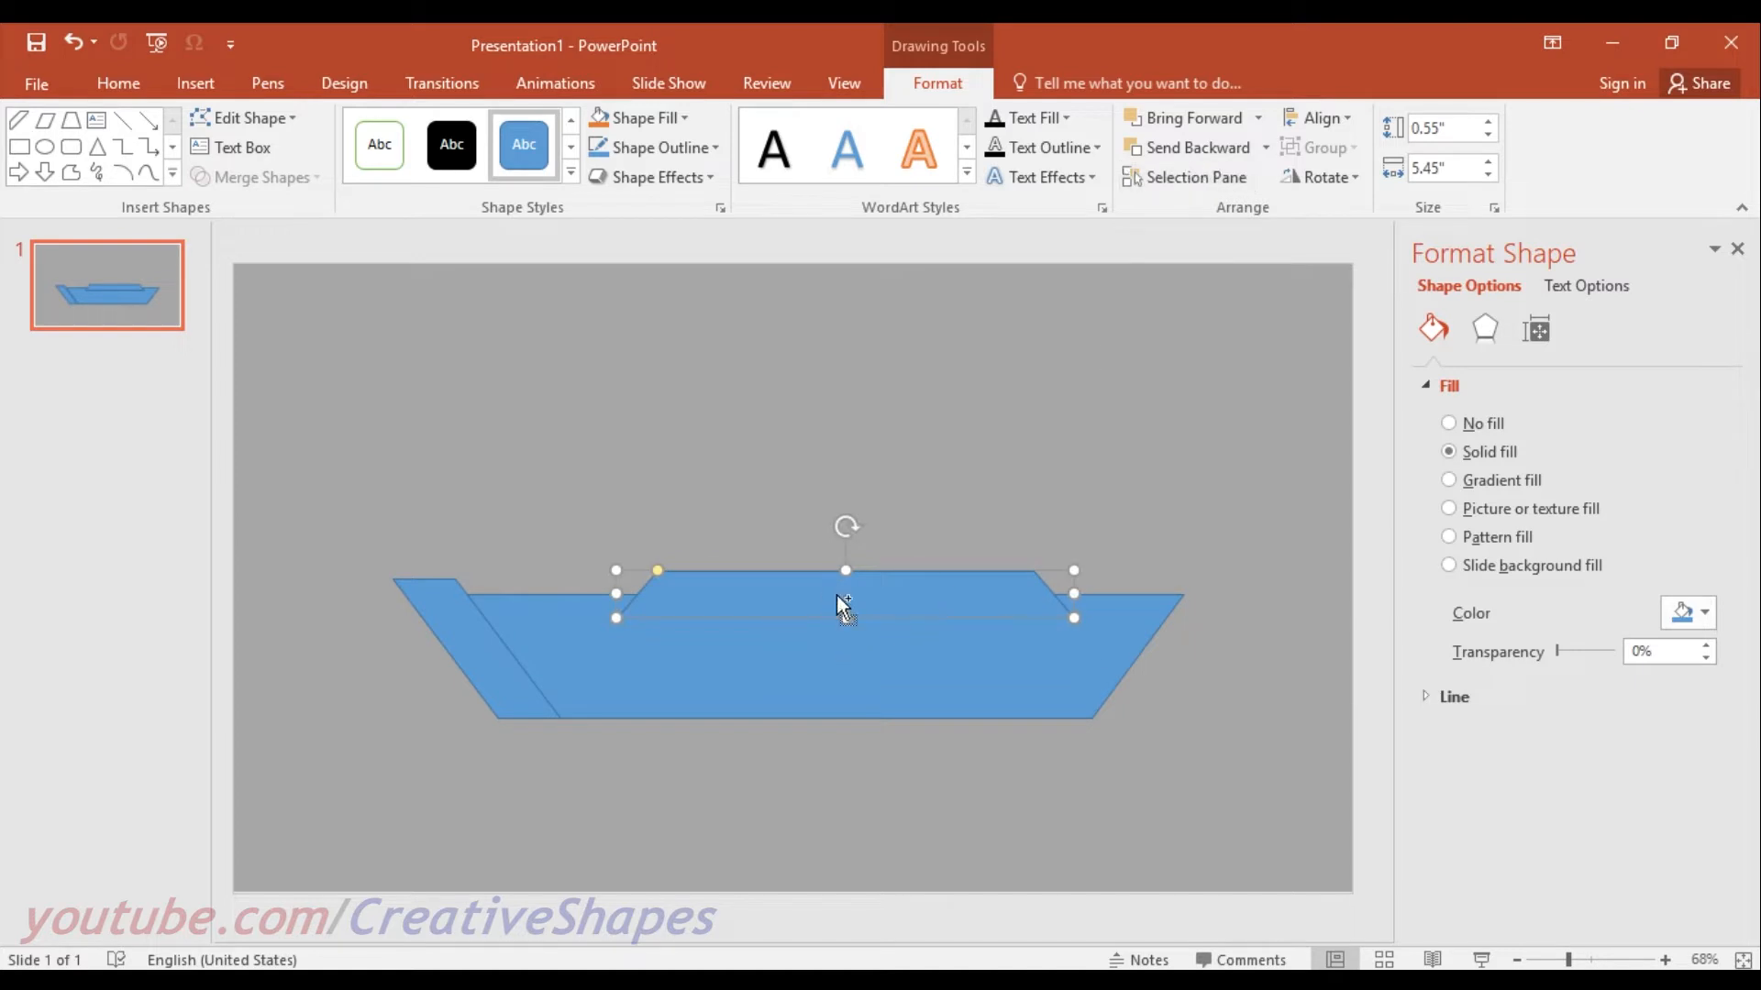
Duplicate the deck trapezoid slightly higher and narrow the copy to about 4 in wide as an upper deck.
left_click_drag(836, 596, 844, 576)
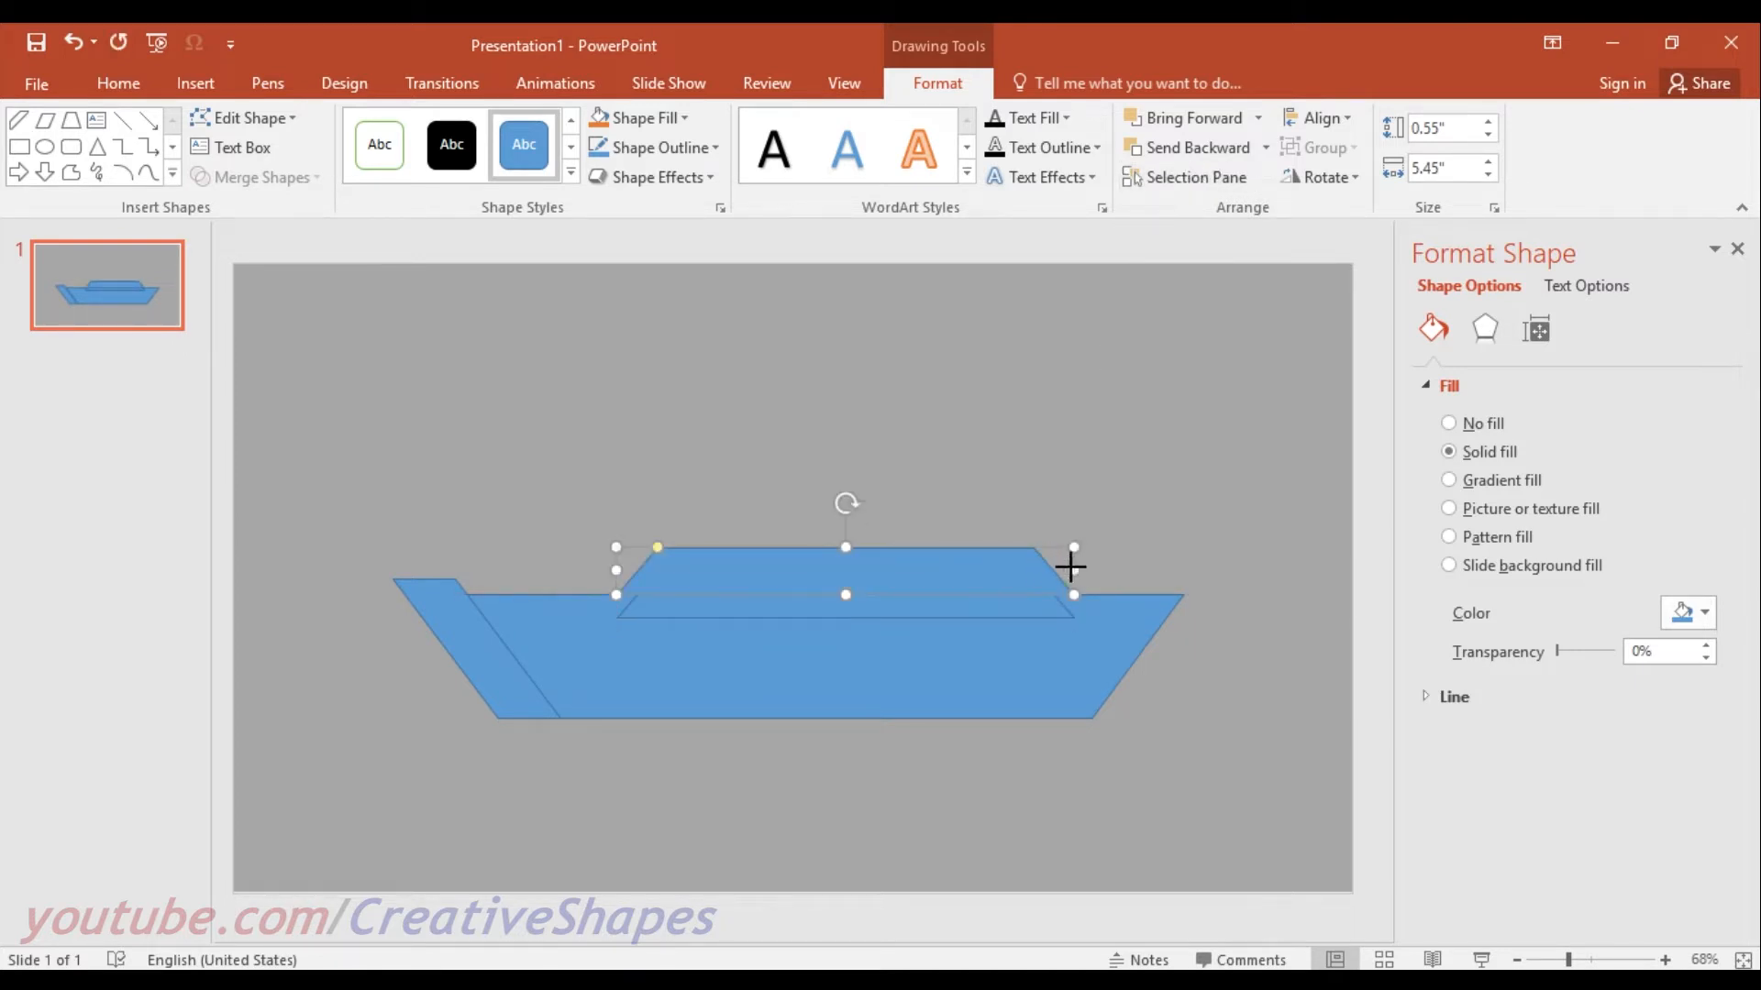
left_click_drag(1070, 574, 1034, 570)
left_click_drag(916, 578, 910, 585)
left_click_drag(1052, 570, 1012, 580)
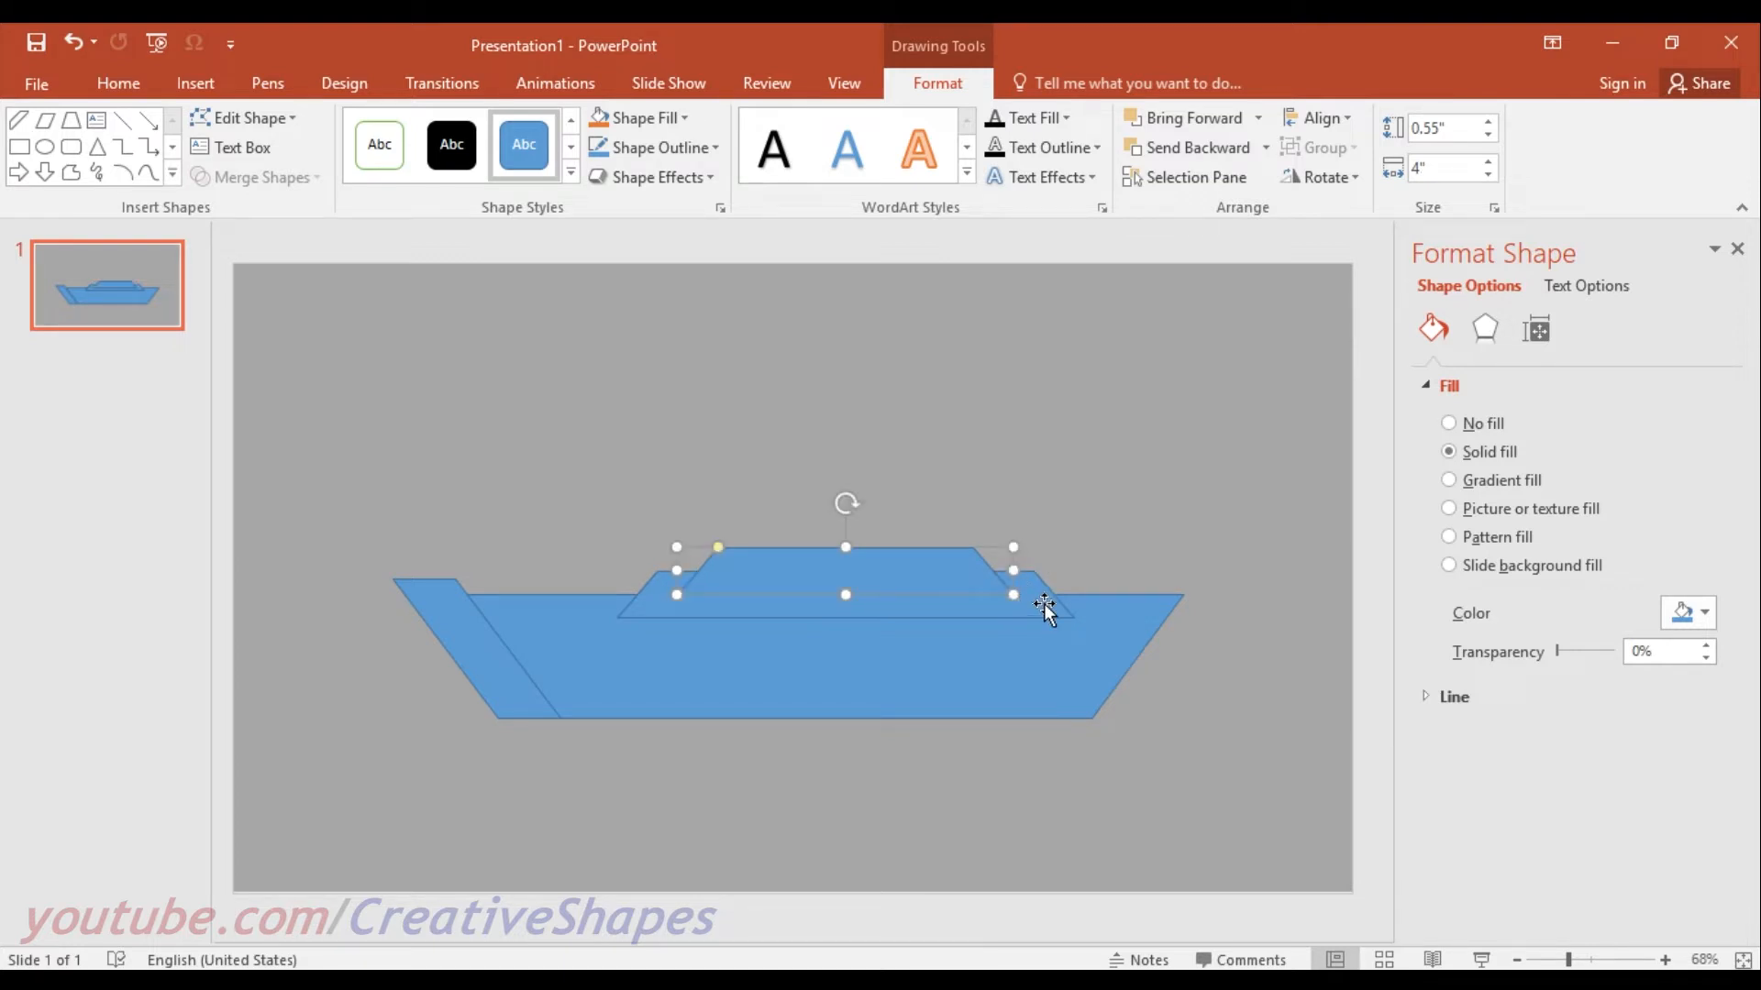
Widen the lower deck to about 6.12 in and the upper deck to about 4.39 in, keeping the upper one roughly centred.
left_click(1045, 608)
mouse_move(1073, 594)
left_mouse_down()
mouse_move(1102, 594)
mouse_move(1084, 593)
left_mouse_up()
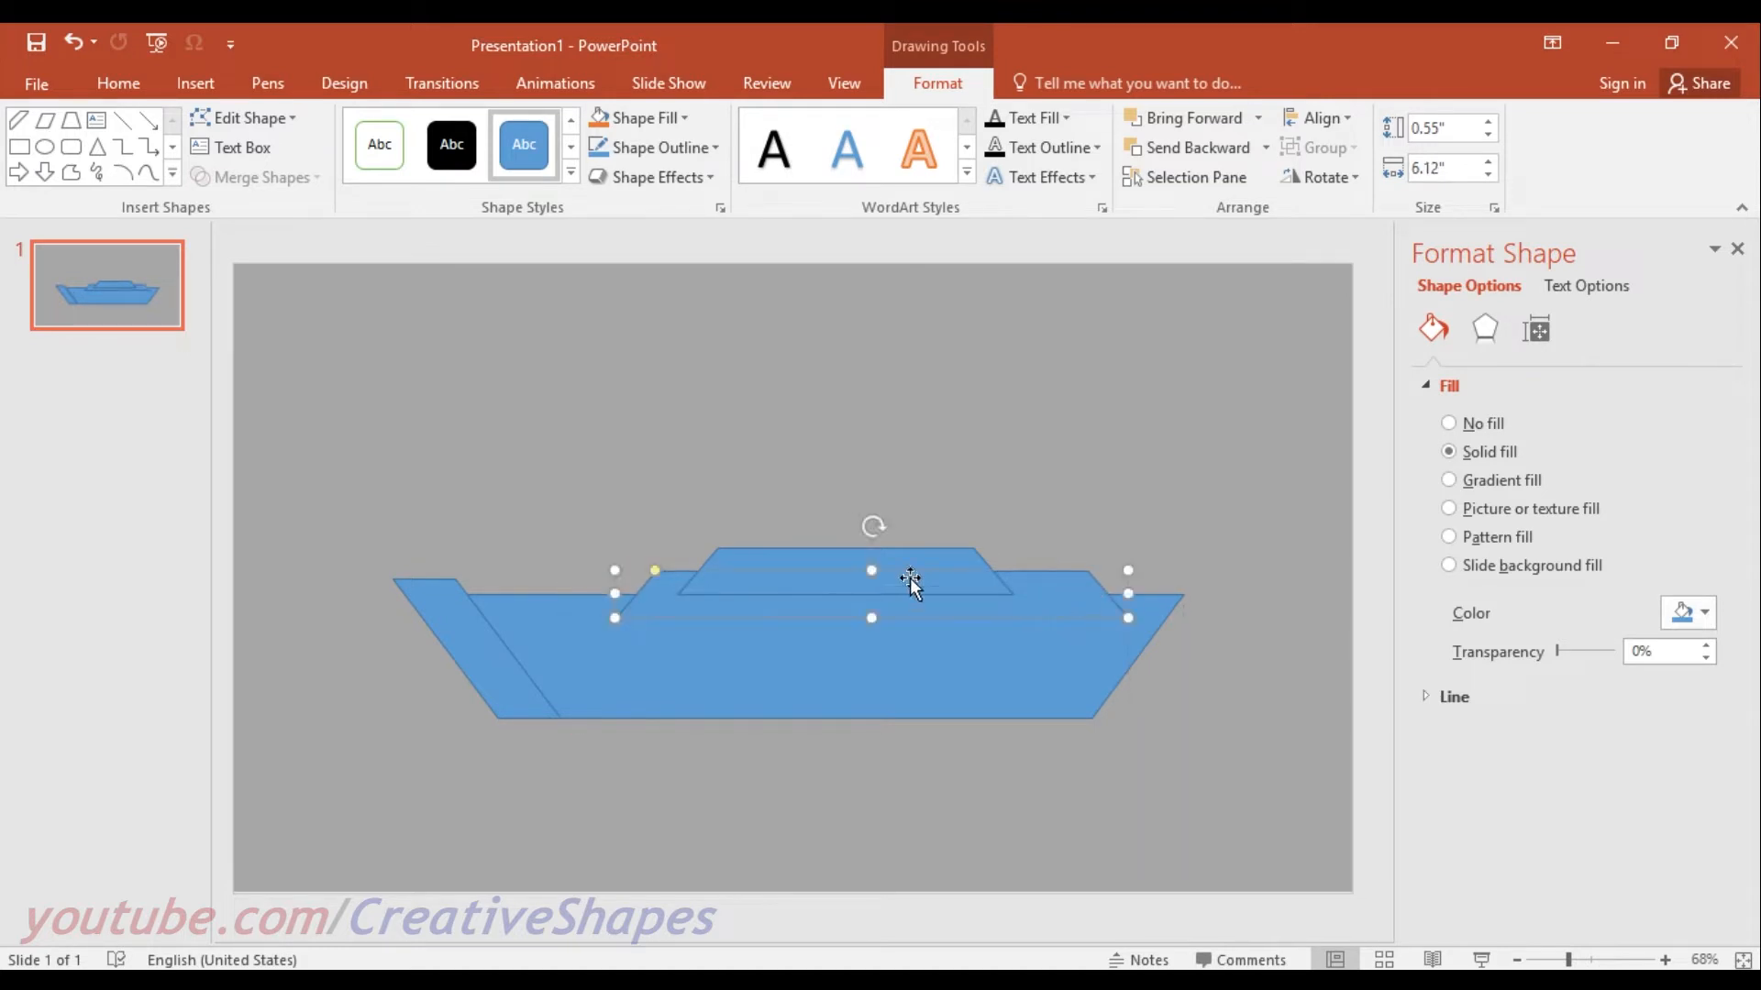
left_click_drag(911, 553, 969, 551)
left_click_drag(730, 571, 701, 576)
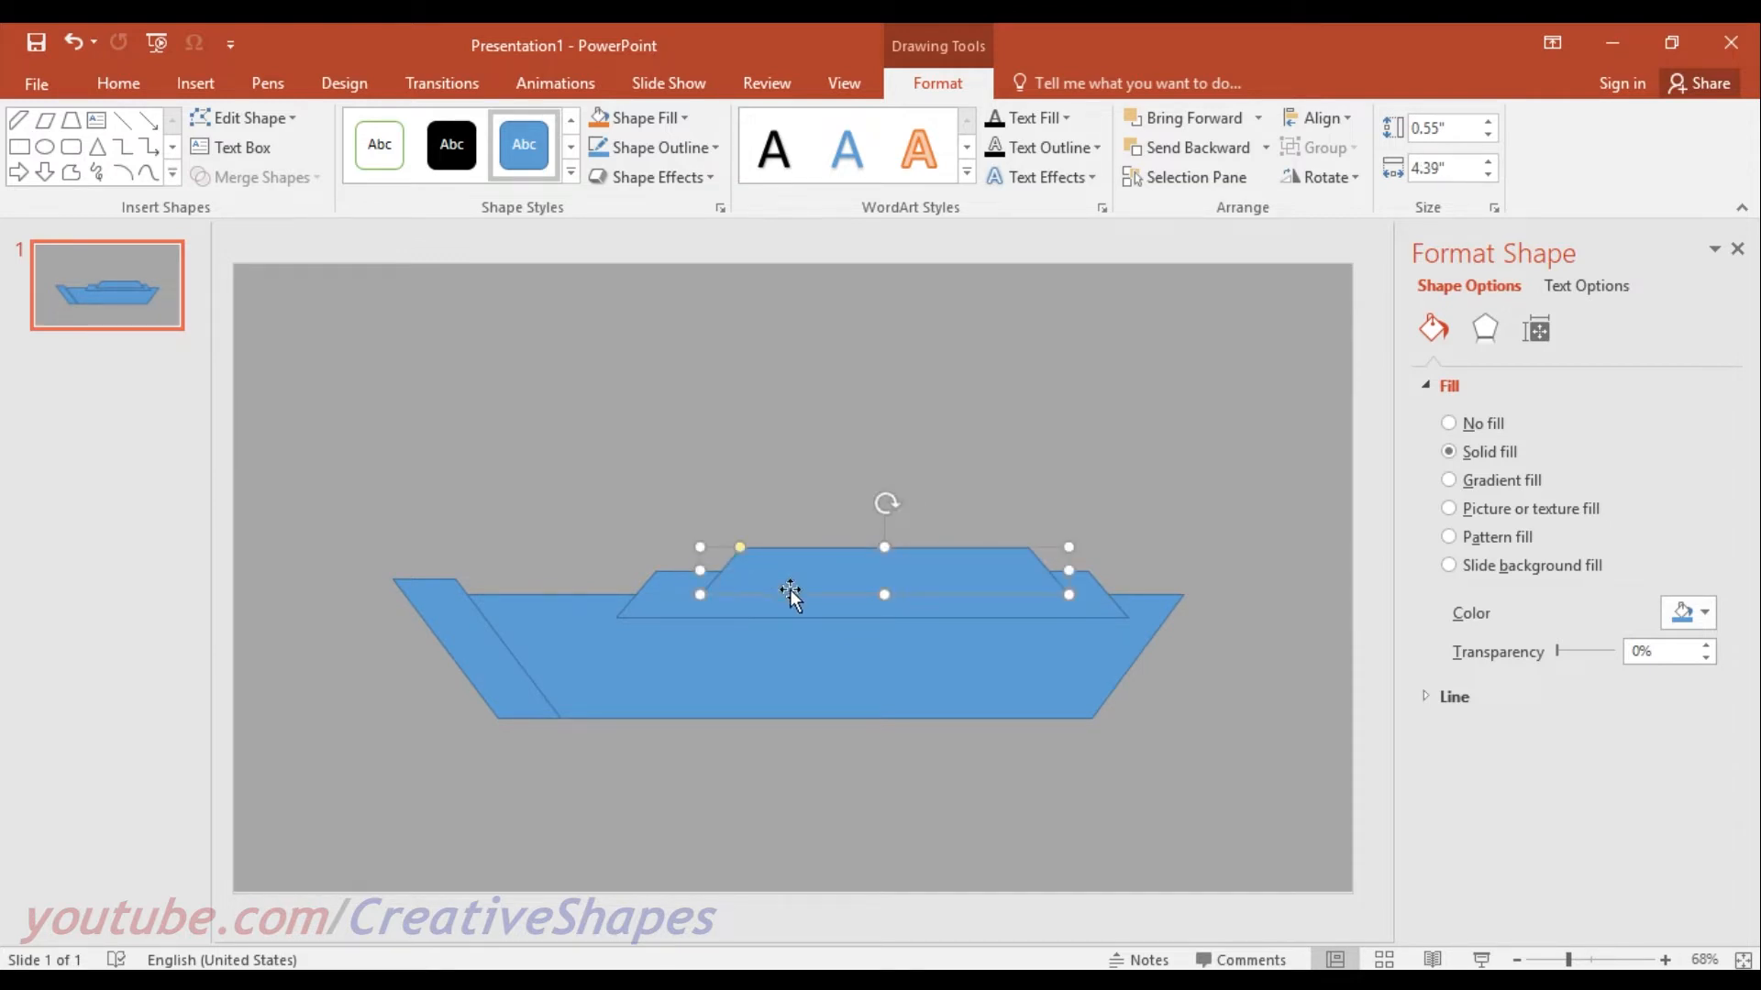
Add a trapezoid cabin about 0.91 in high and 2.45 in wide, centred on top of the upper deck.
left_click(198, 79)
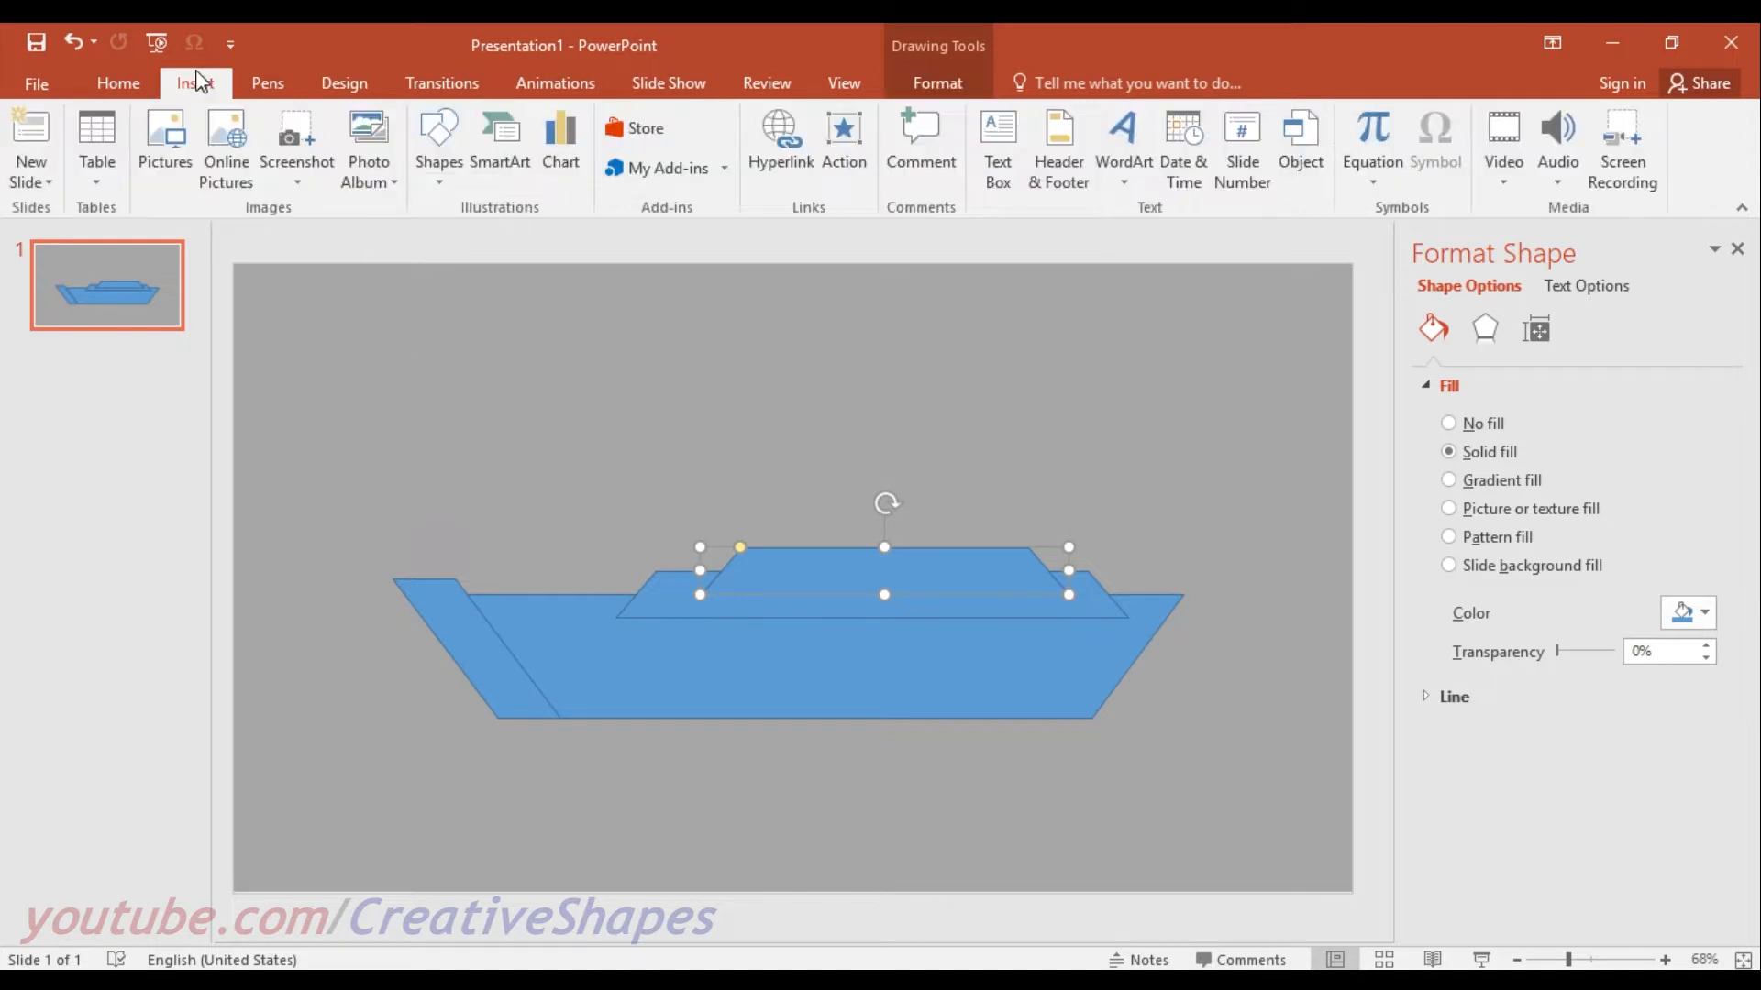
left_click(448, 145)
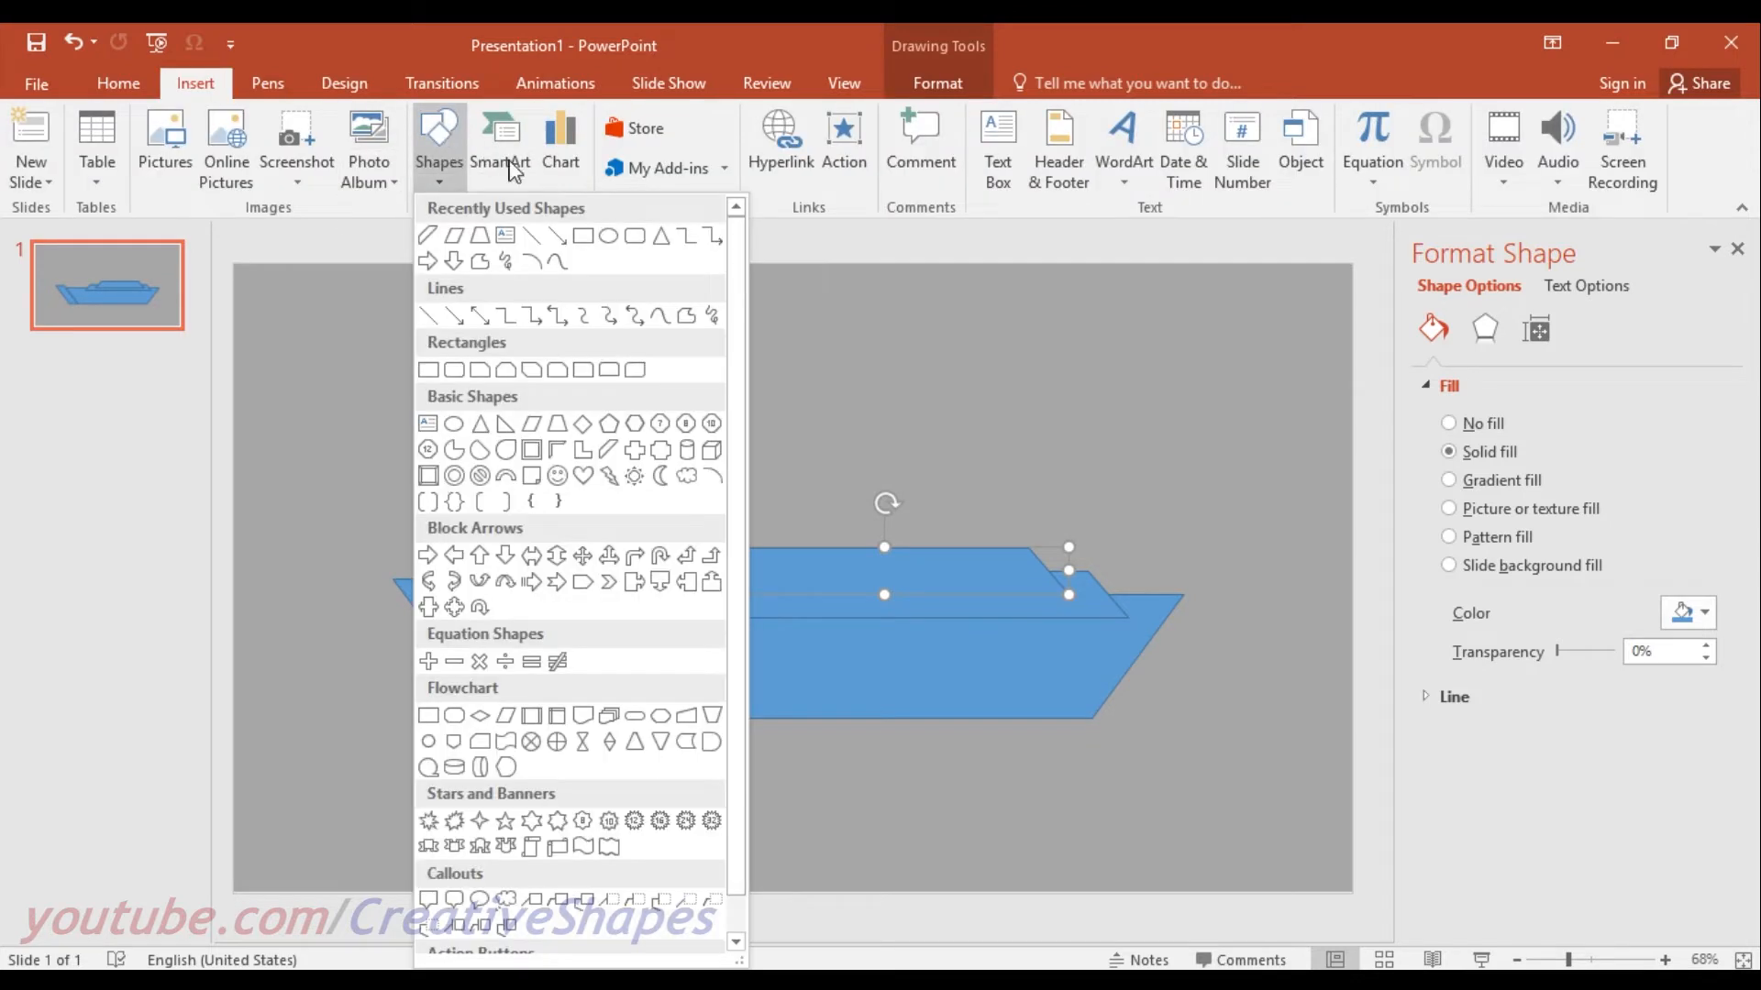
left_click(556, 424)
left_click_drag(783, 385, 940, 514)
Send the cabin and both deck trapezoids to the back, behind the hull.
left_click(904, 612, "shift")
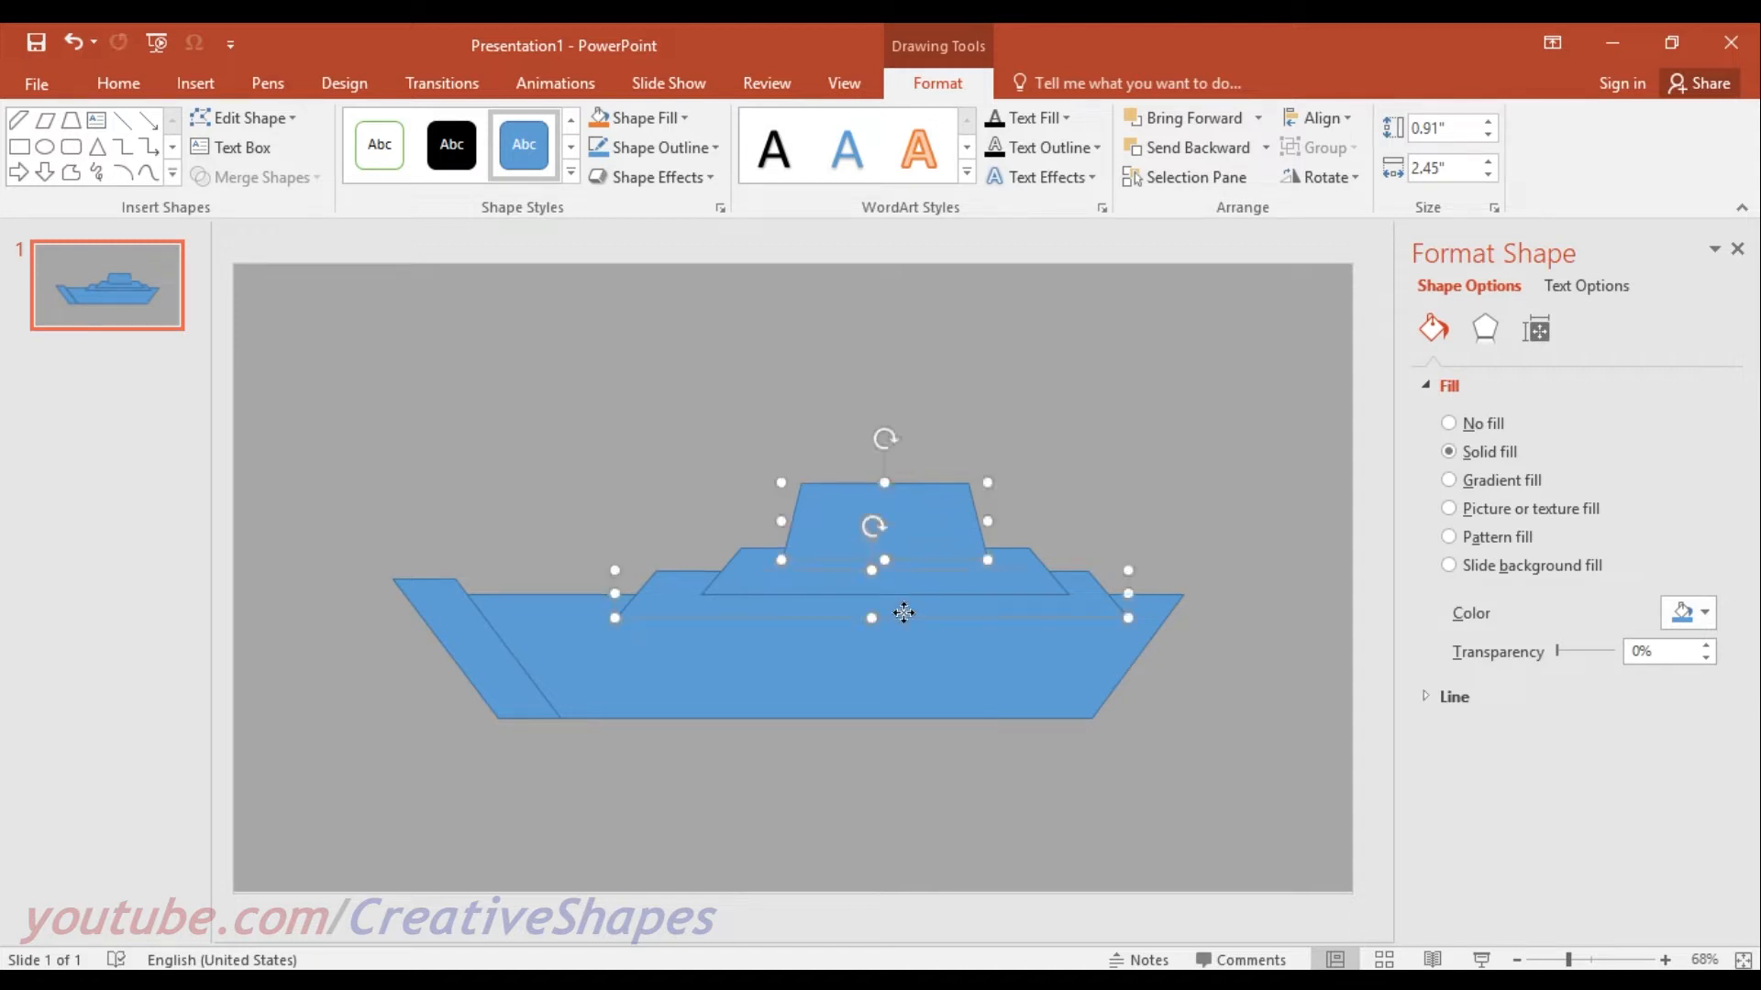
left_click(908, 587, "shift")
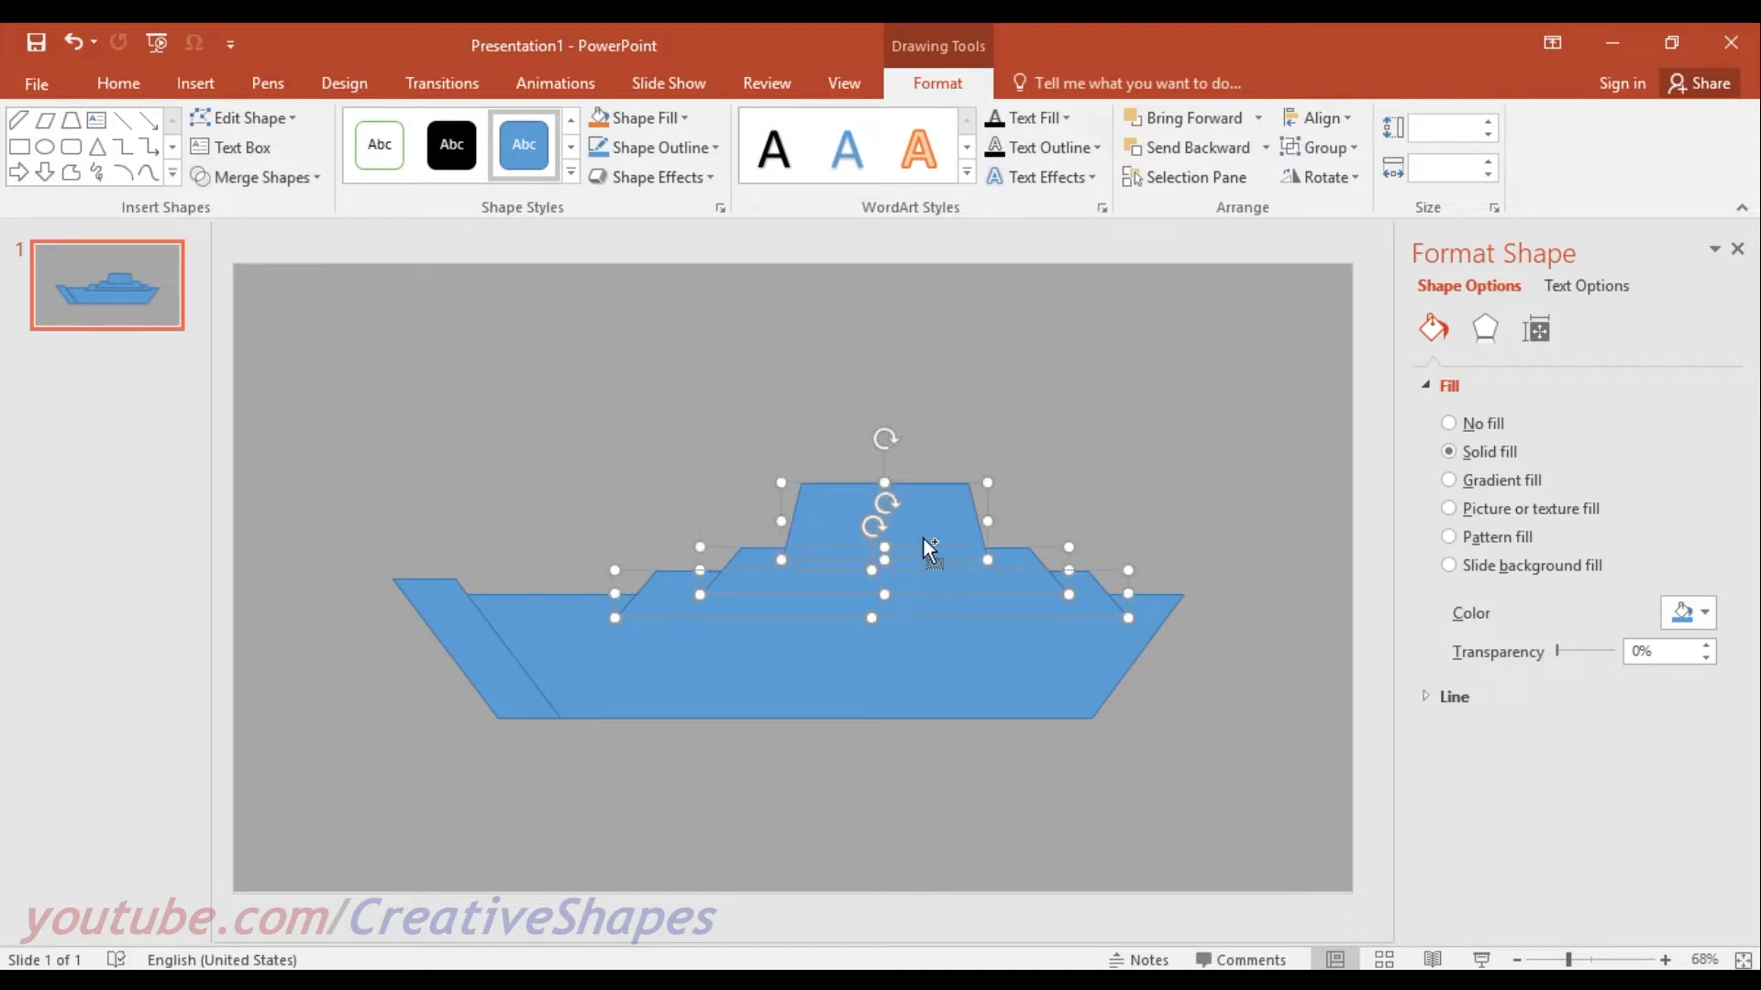
left_click(1265, 148)
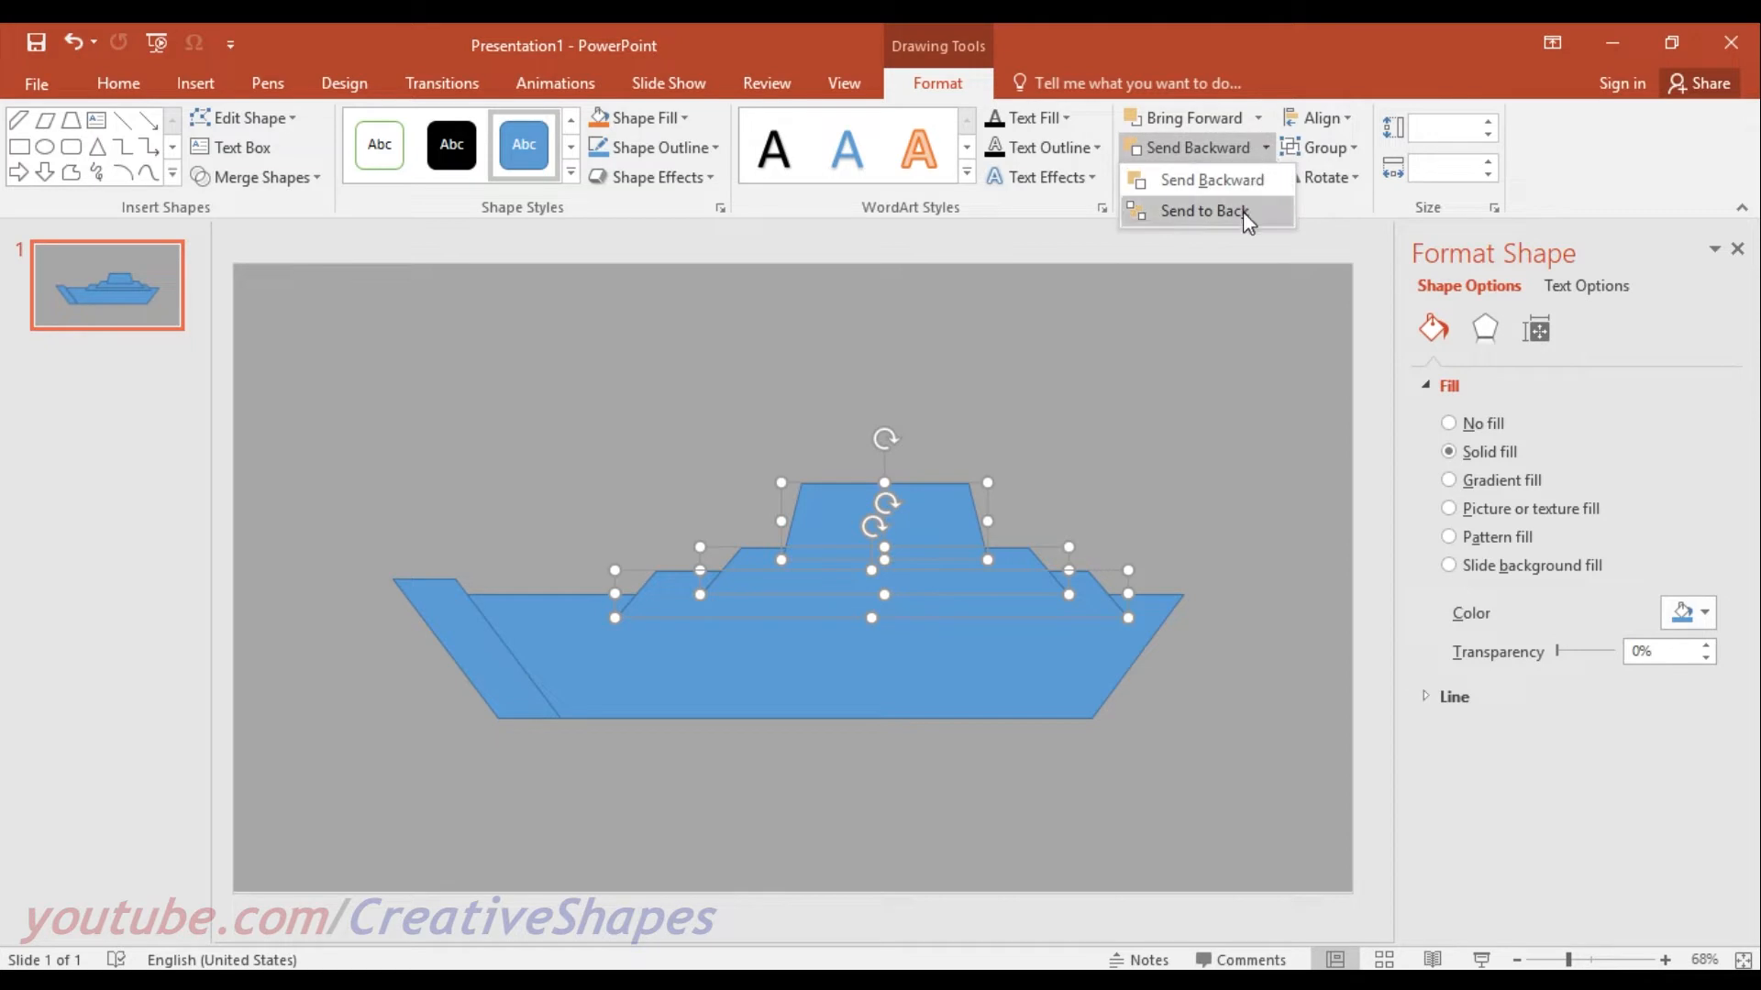
left_click(1204, 211)
left_click(1171, 445)
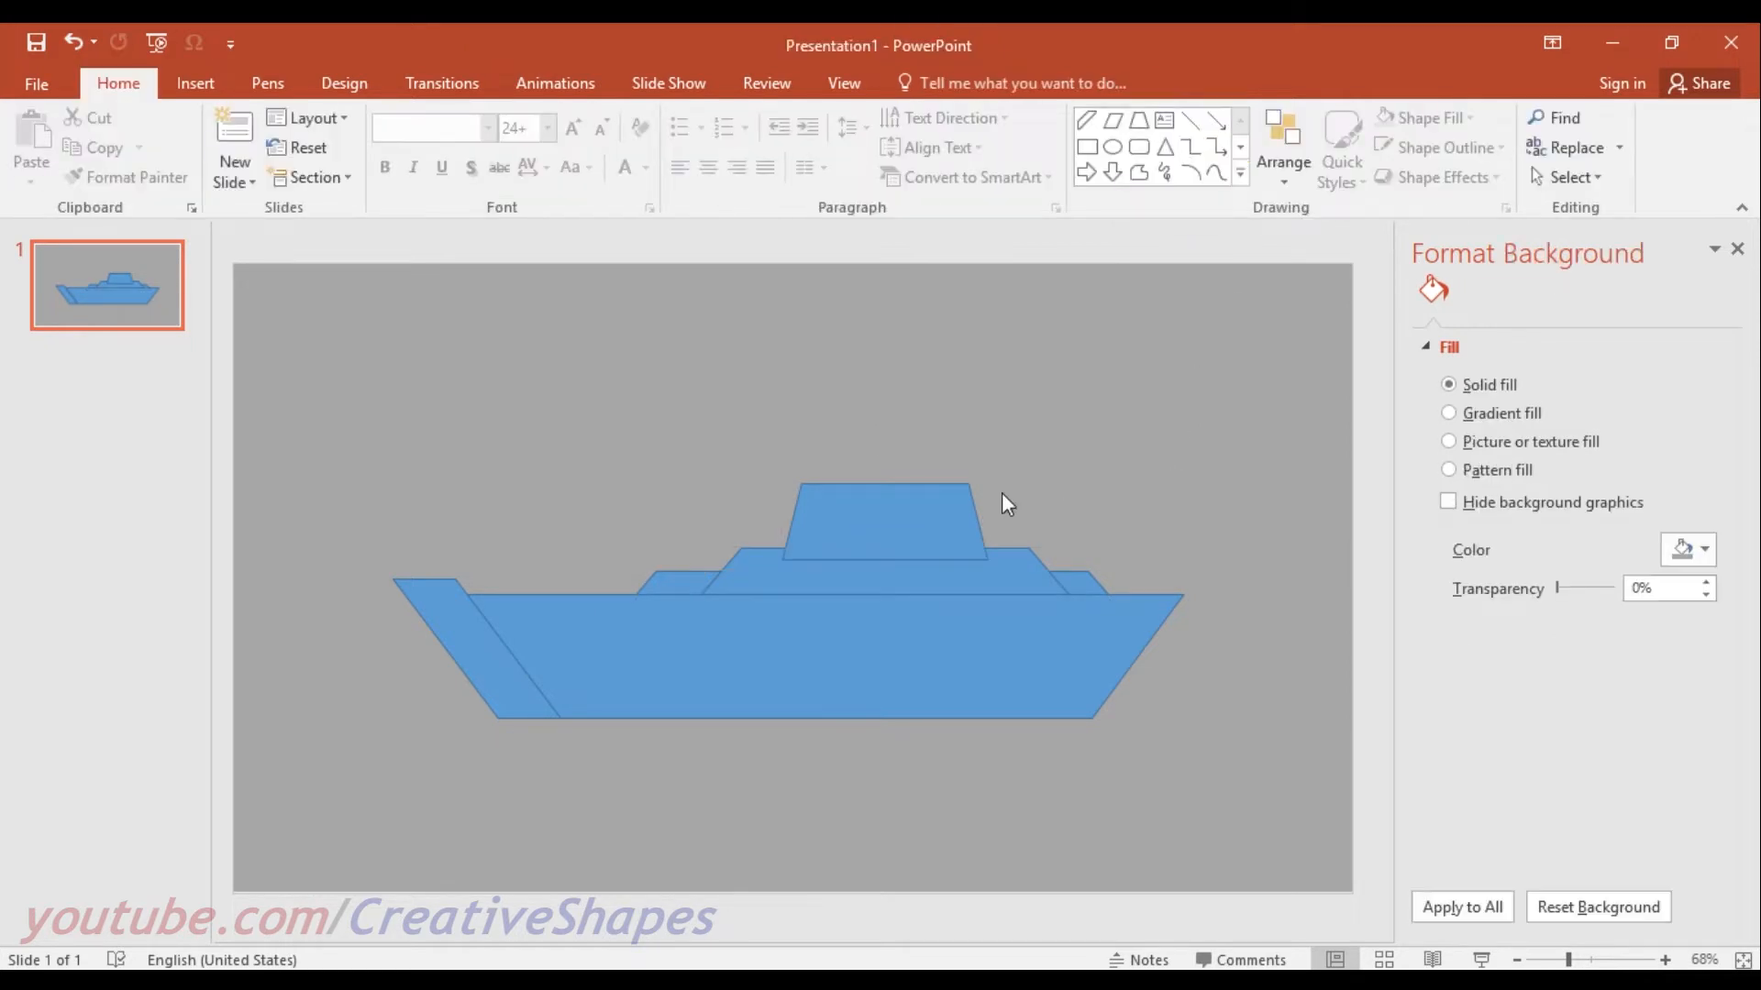
Send the cabin and the upper deck backward until each tier sits behind the one below it.
left_click(912, 530)
left_click(1184, 148)
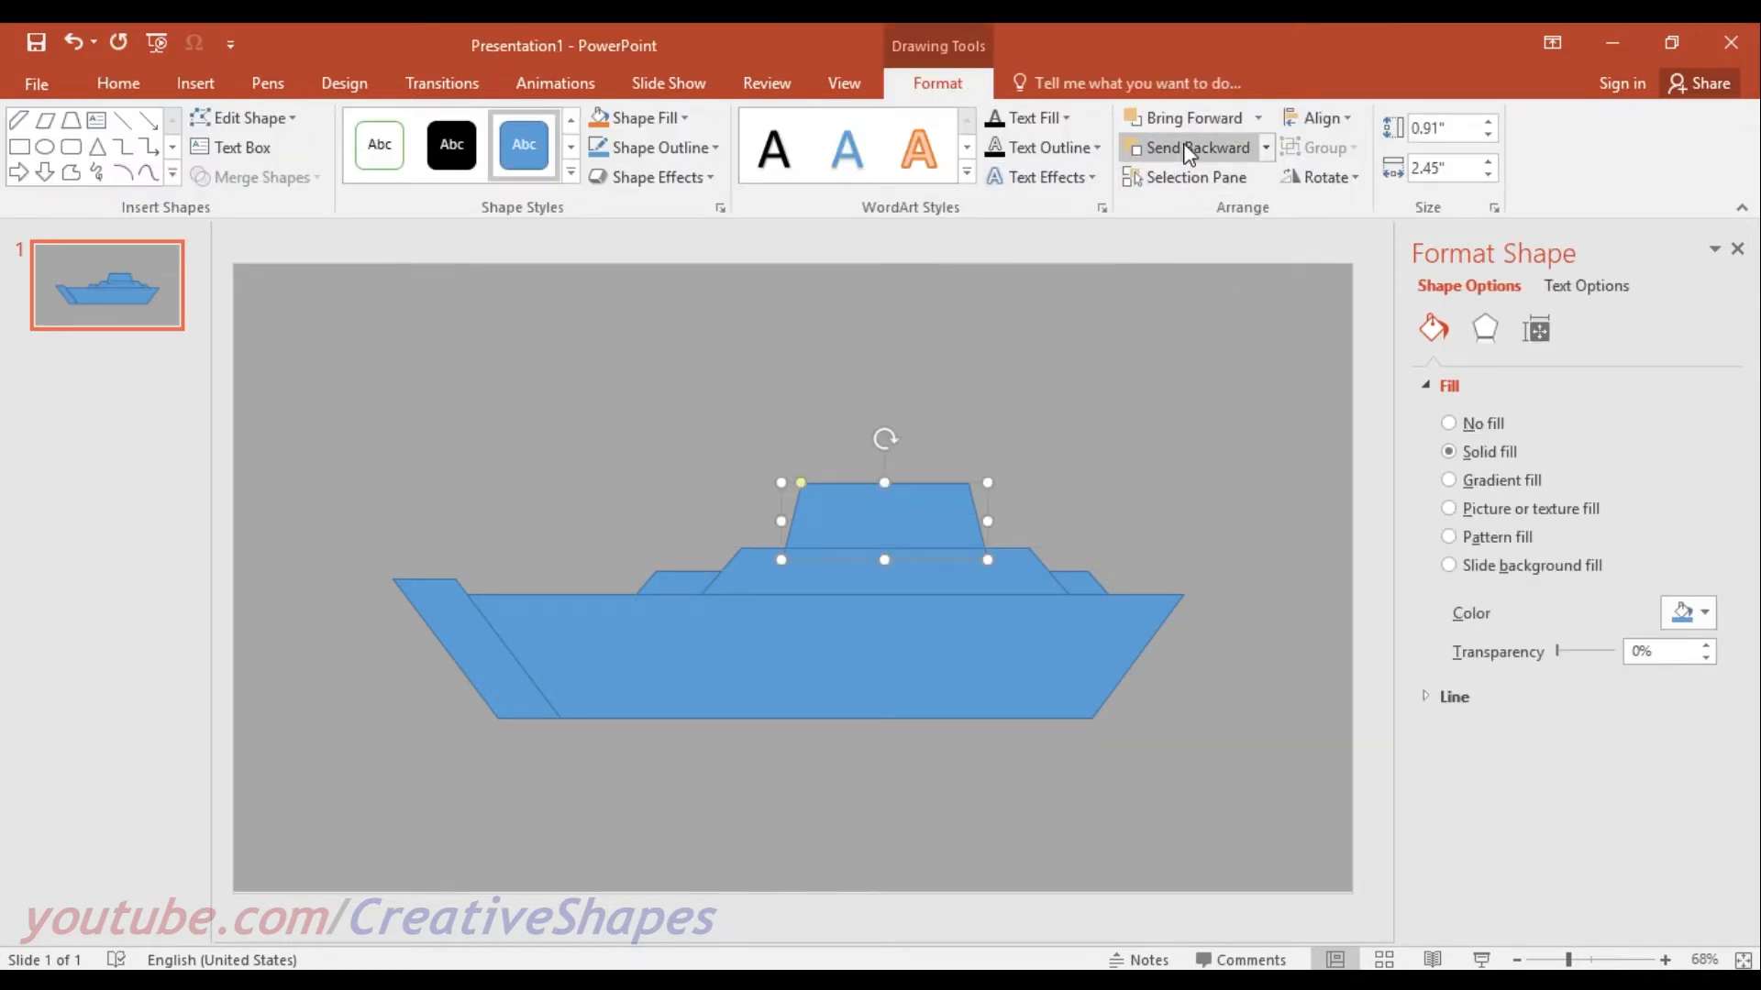
left_click(998, 583)
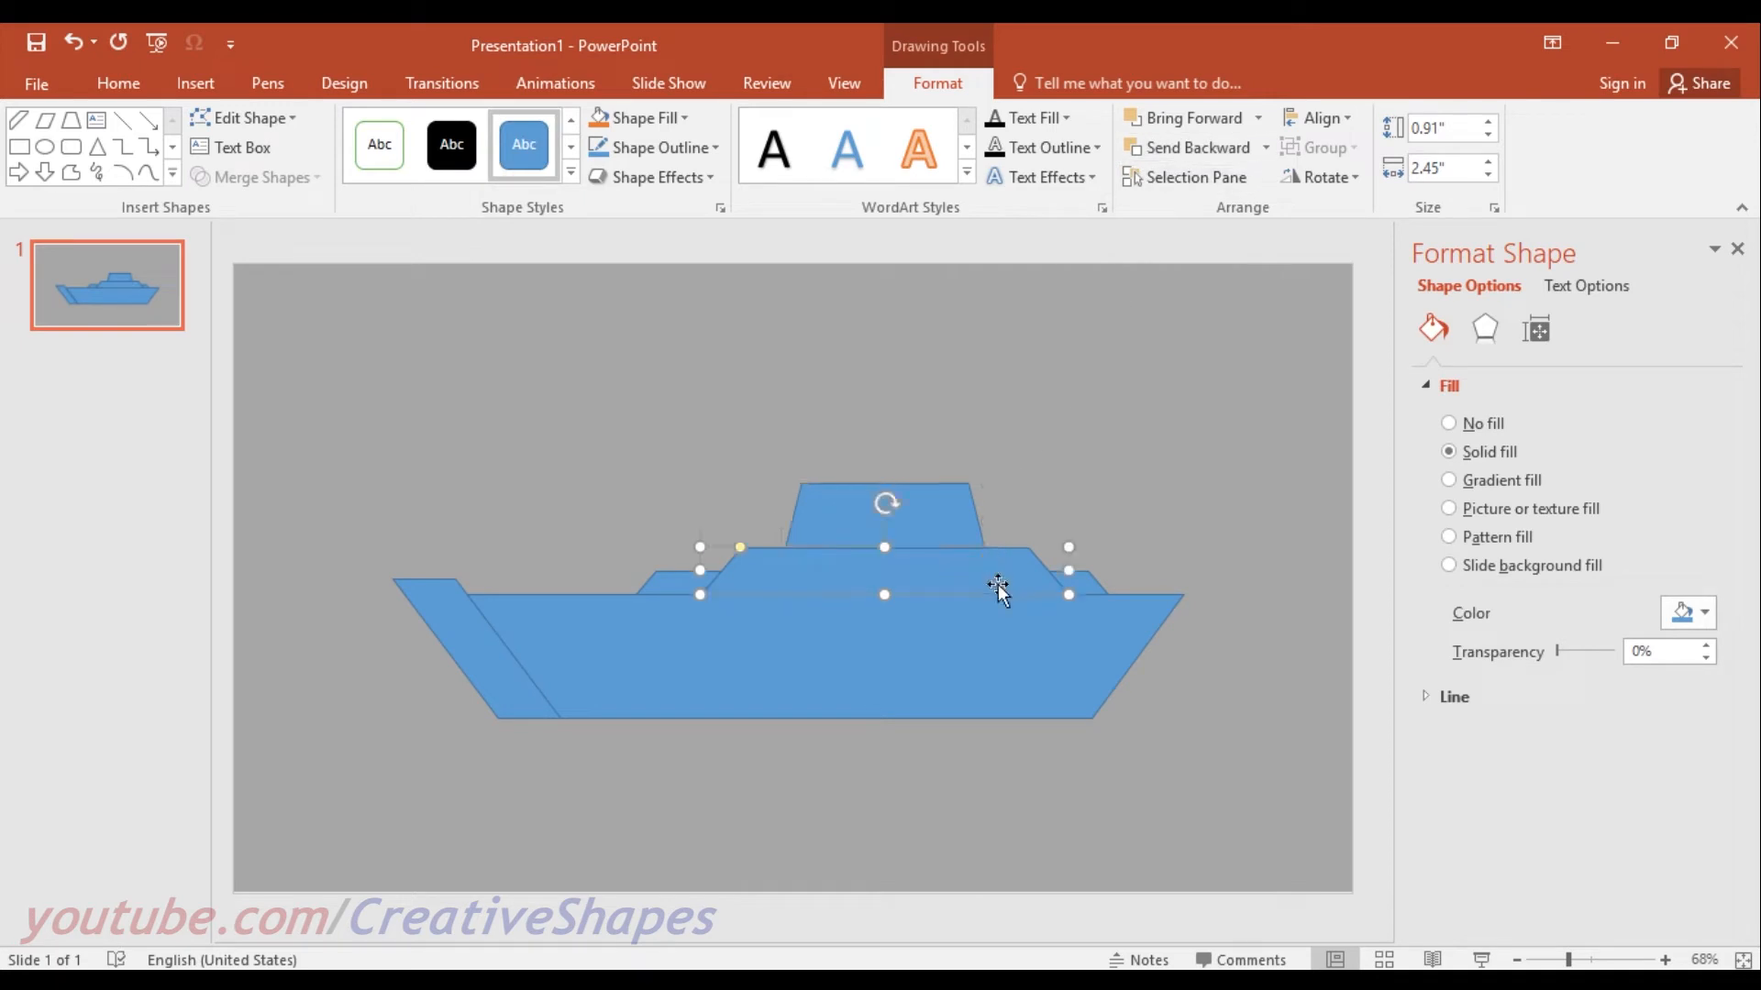
left_click(1189, 153)
left_click(1190, 154)
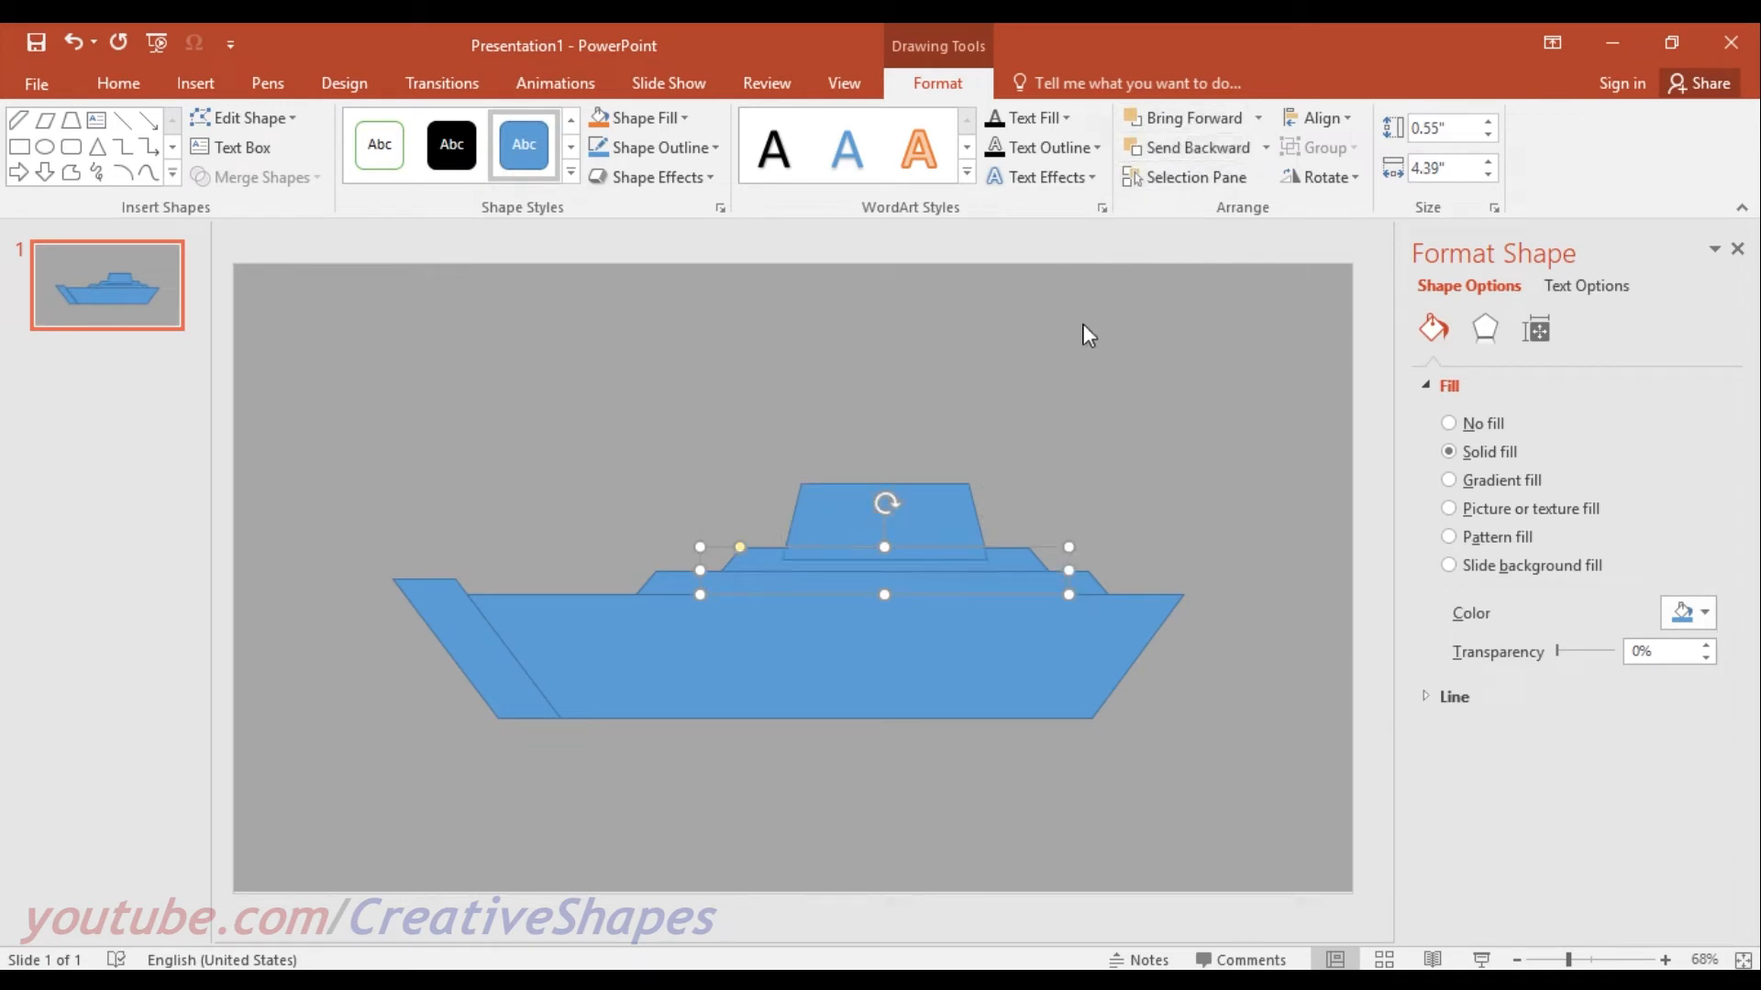
left_click(949, 502)
left_click(1190, 148)
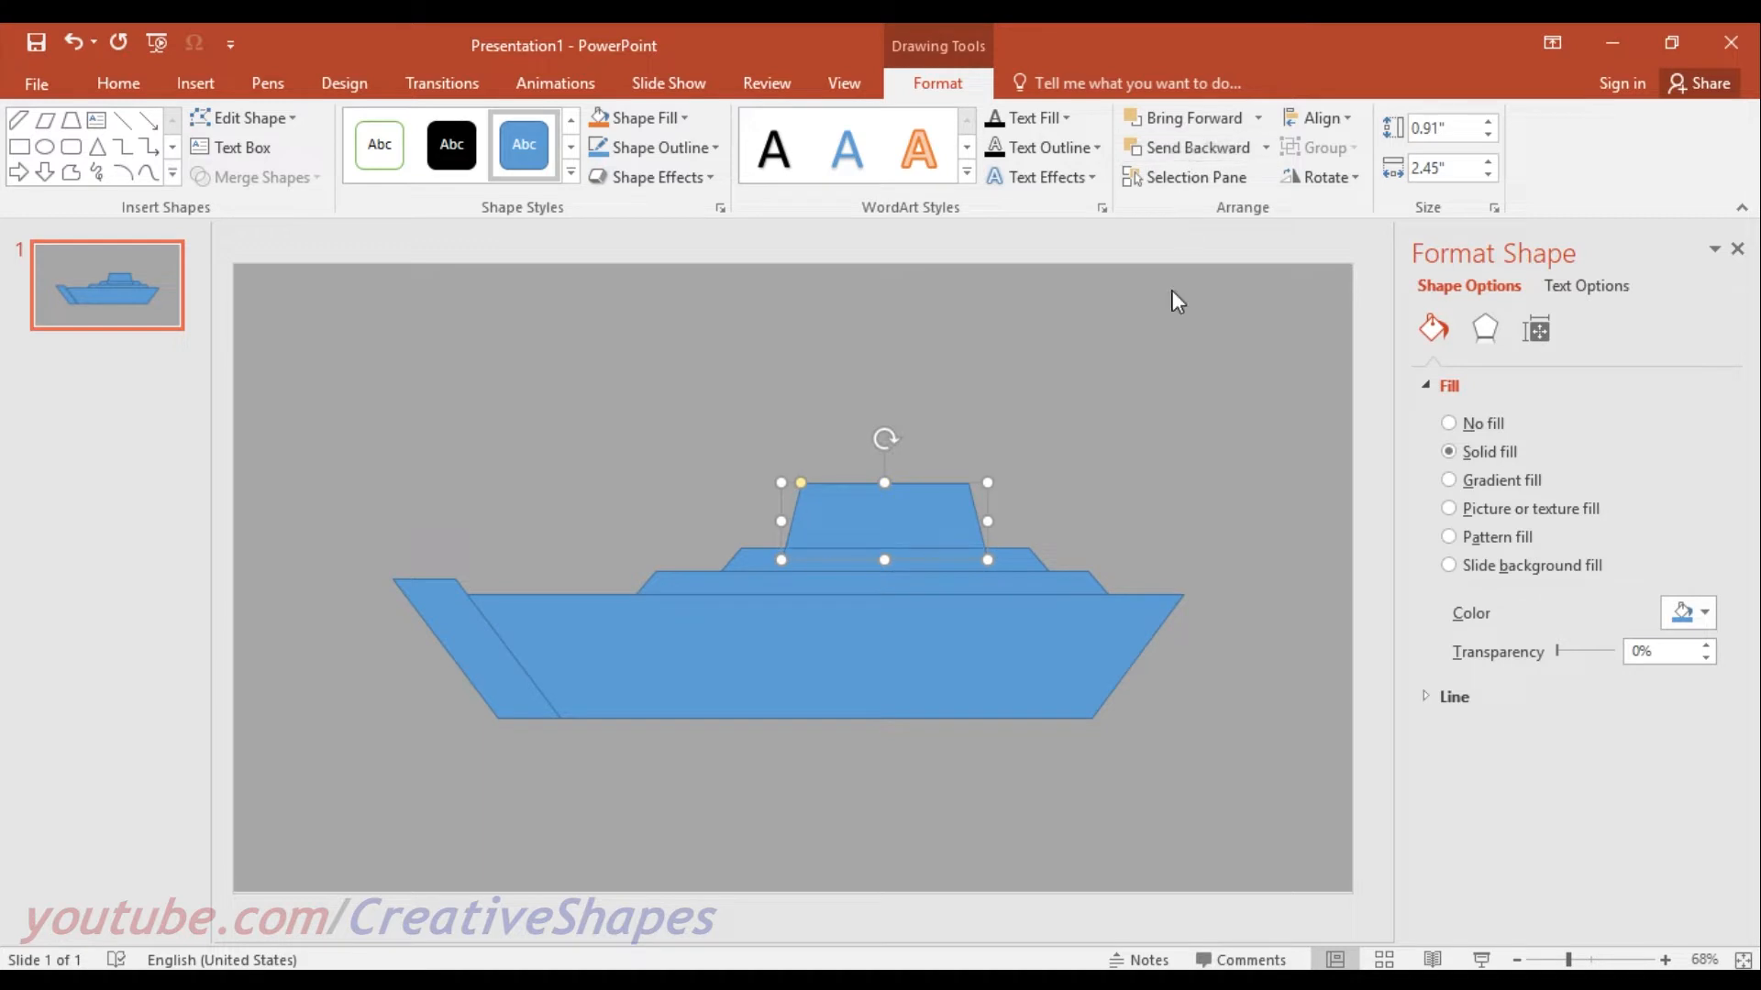
left_click(1140, 447)
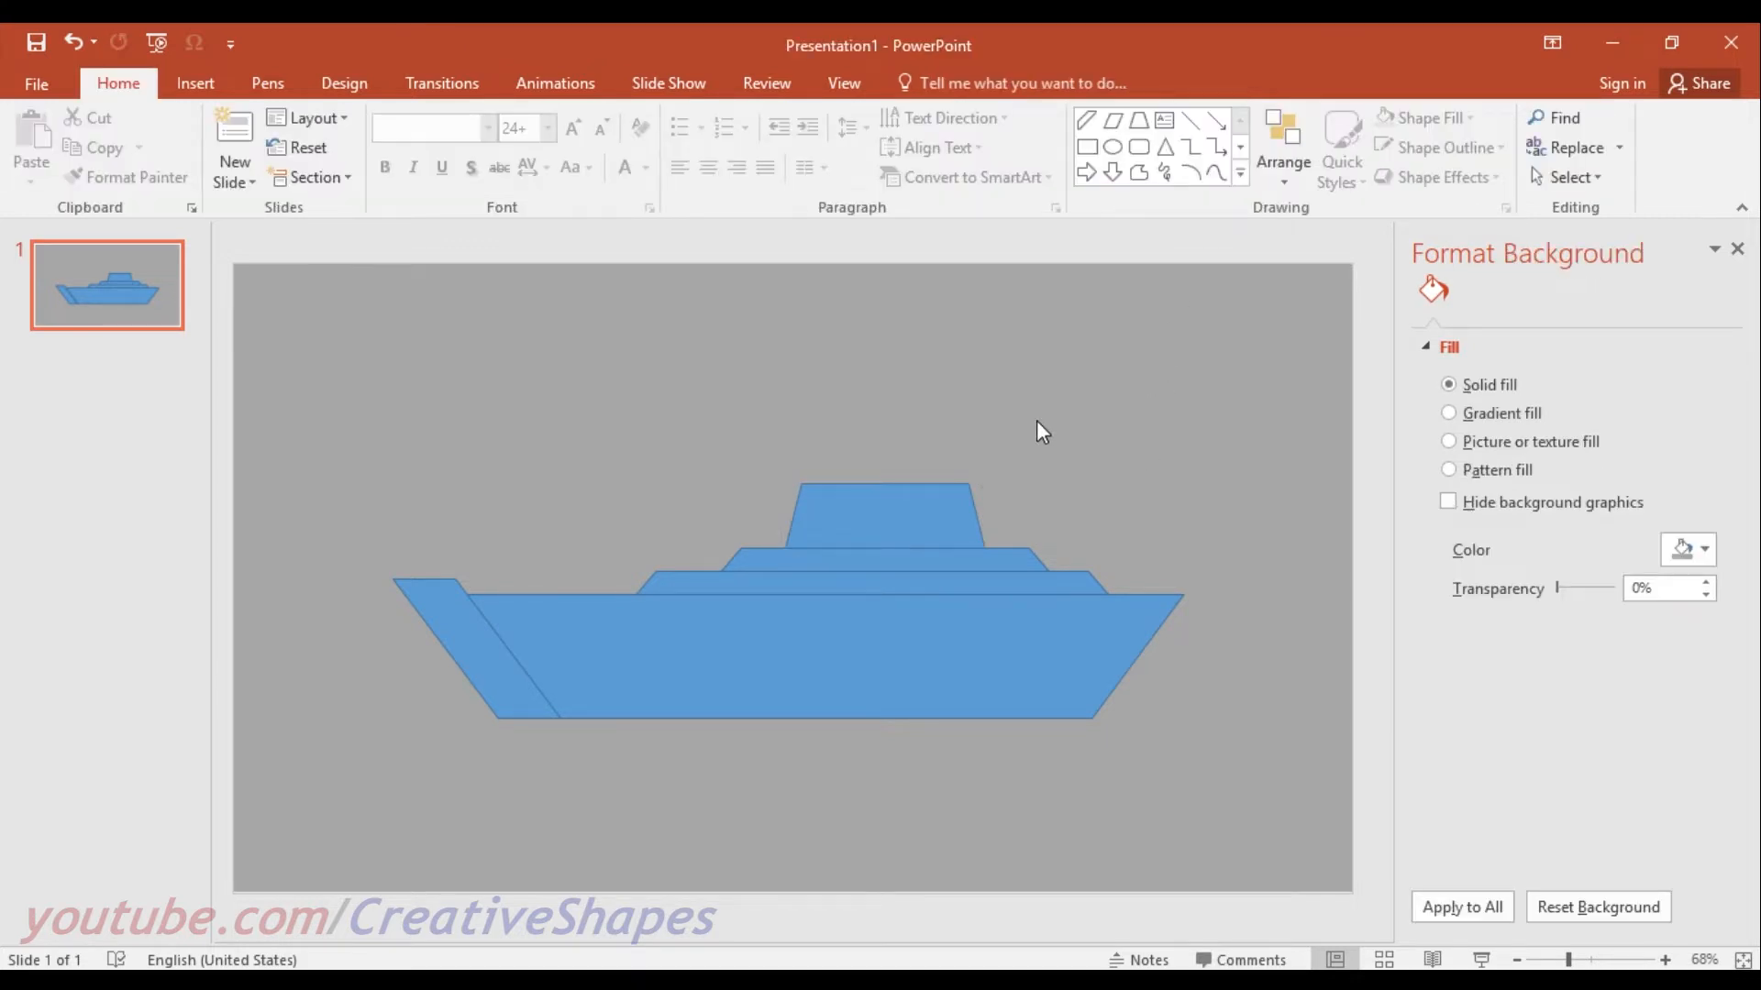
Insert an isosceles triangle about 2.86 in high and 1.12 in wide above the ship's bow.
left_click(203, 83)
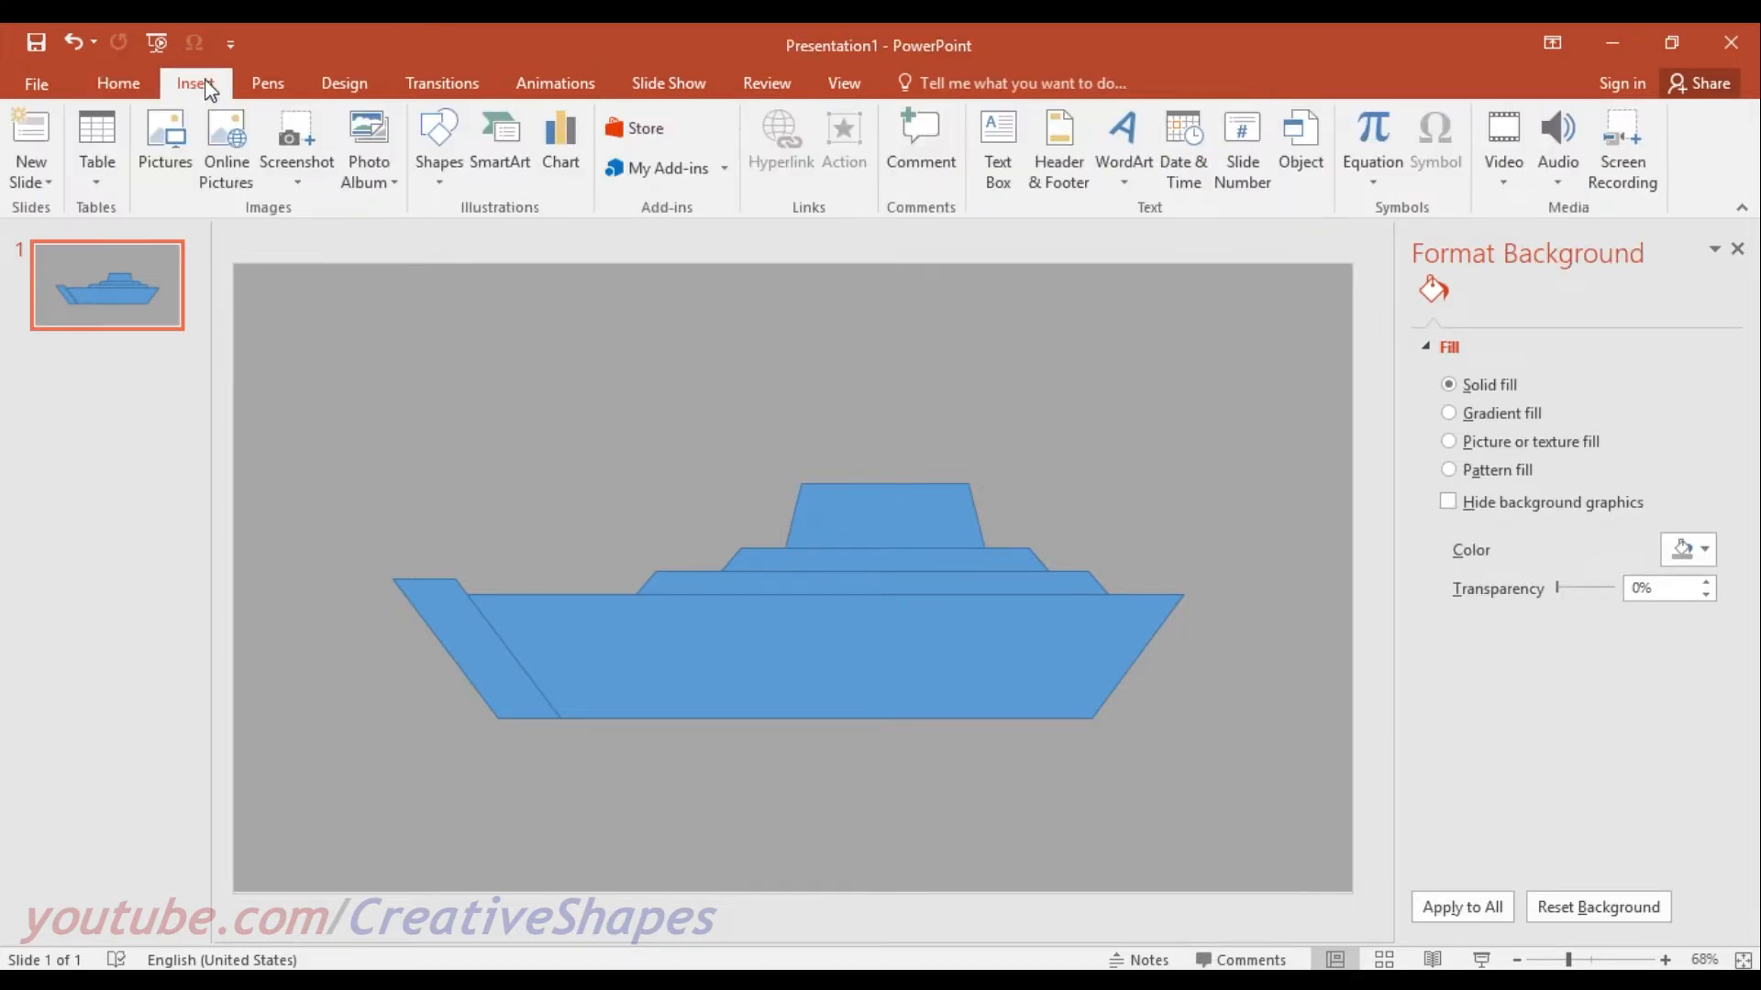
left_click(459, 132)
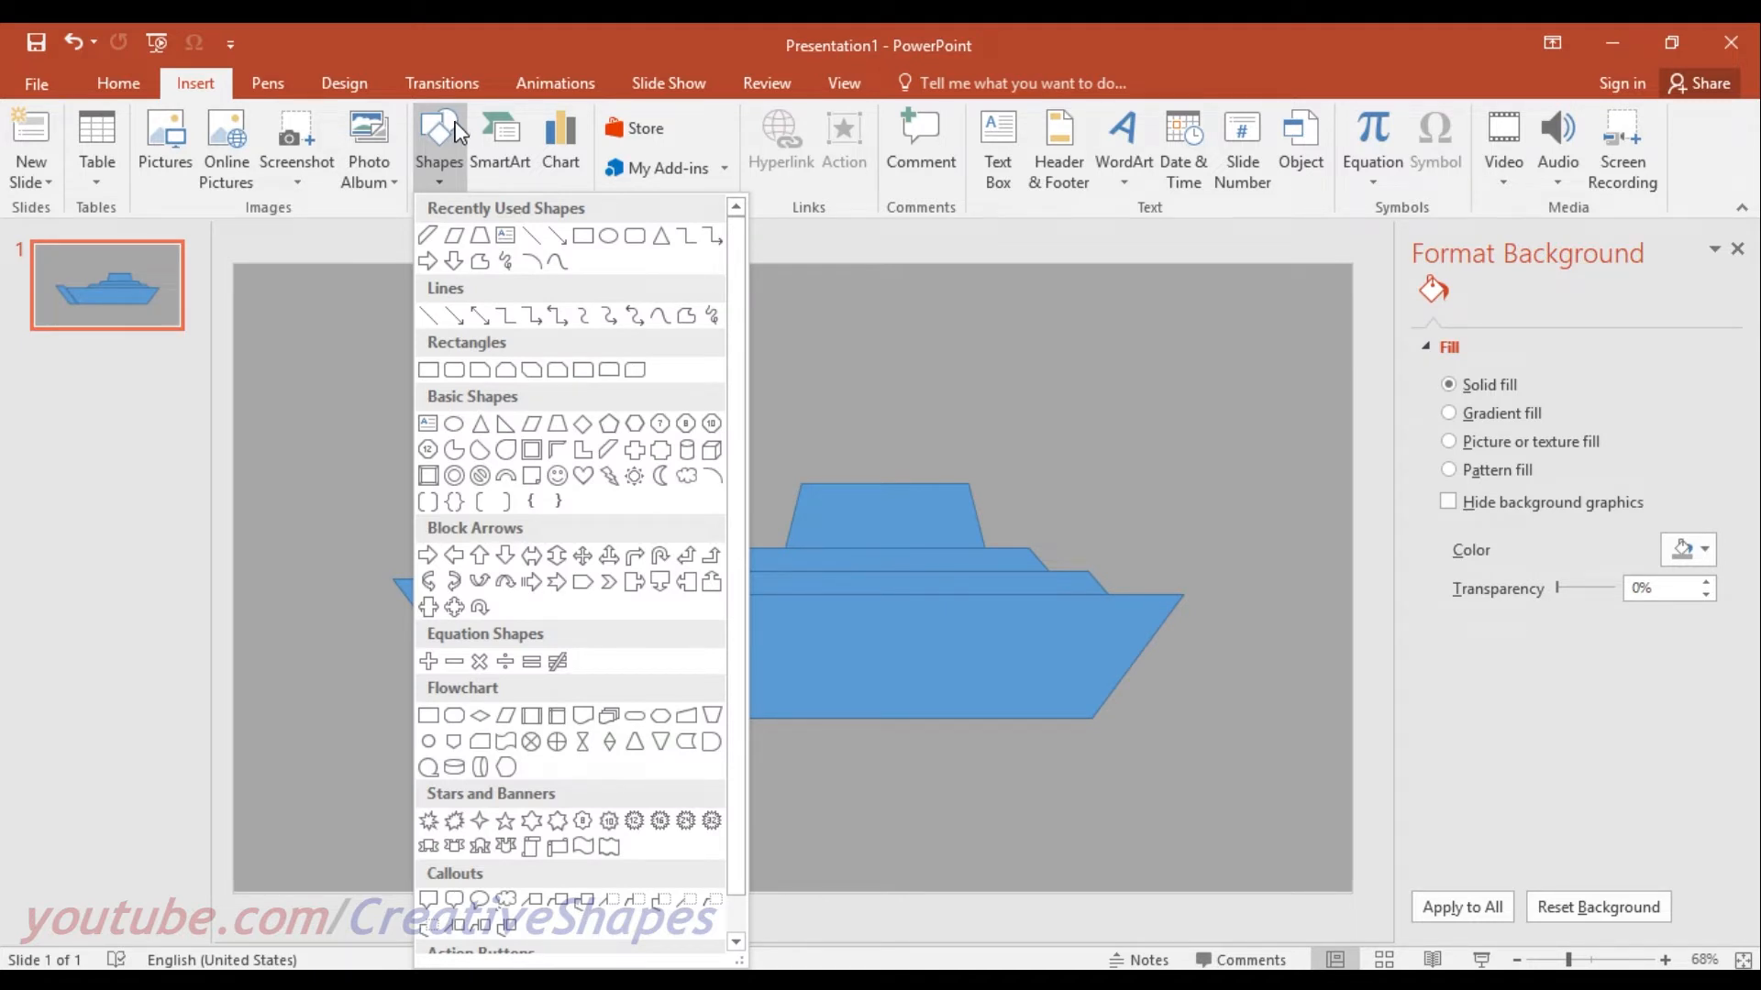
left_click(489, 424)
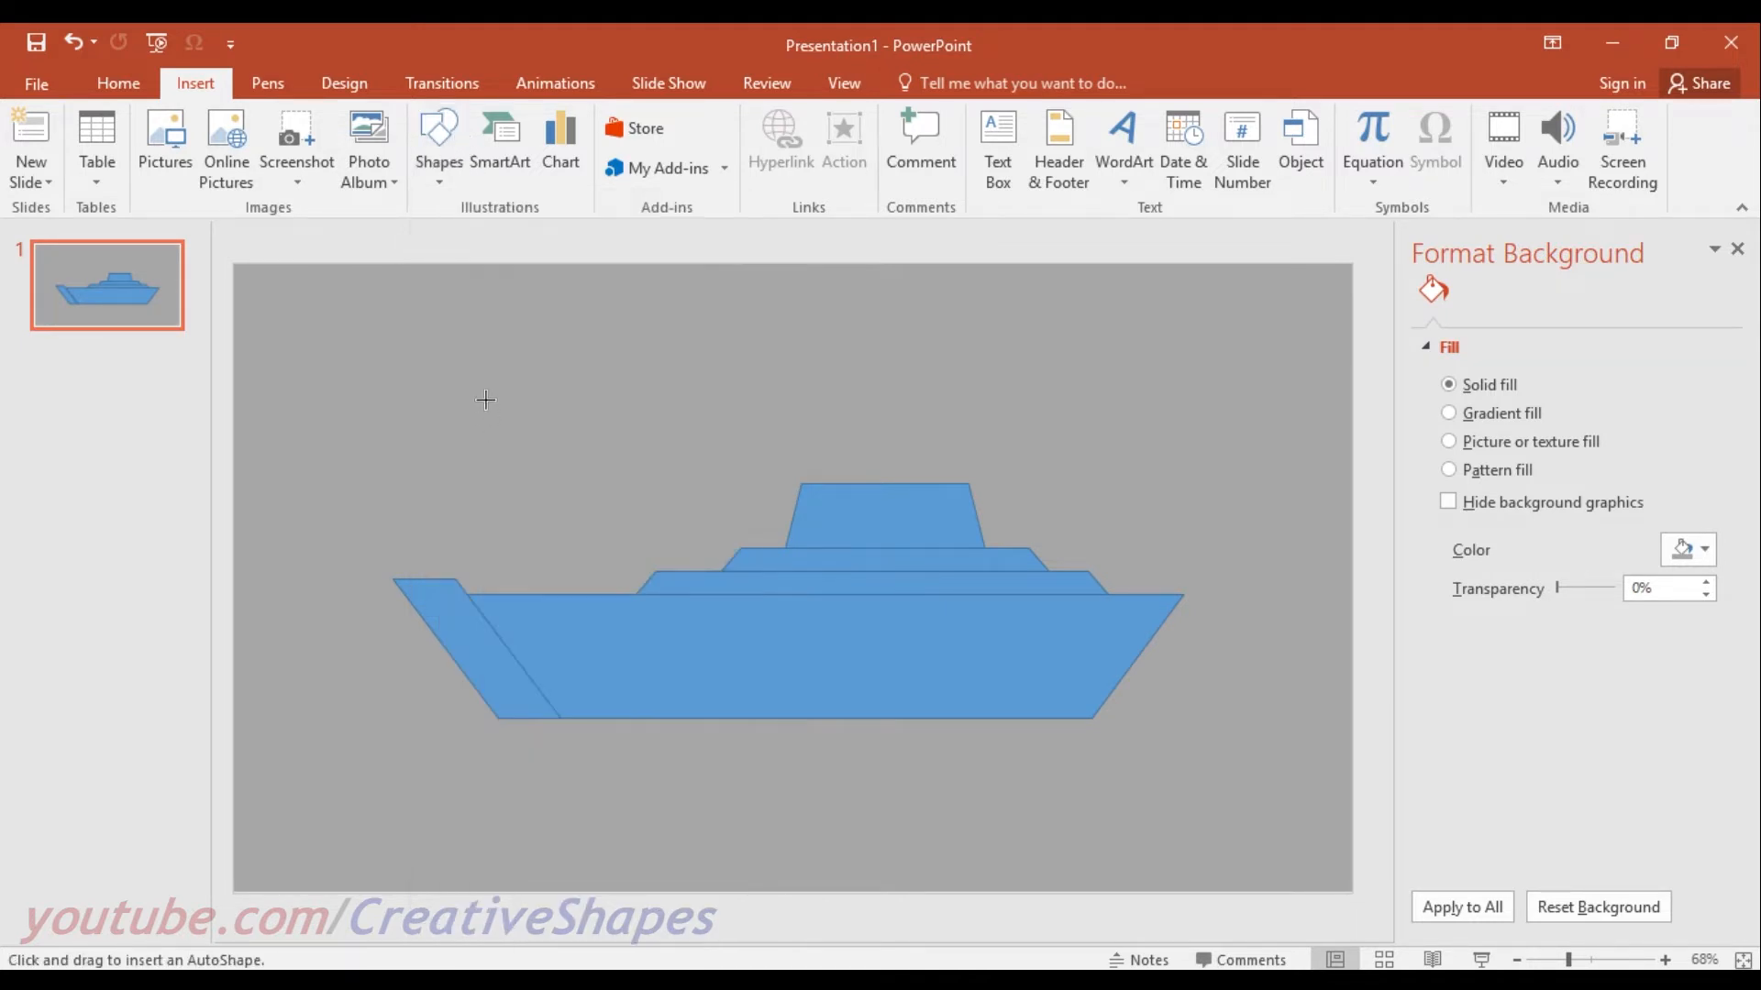
mouse_move(459, 318)
left_mouse_down()
mouse_move(479, 534)
mouse_move(559, 561)
left_mouse_up()
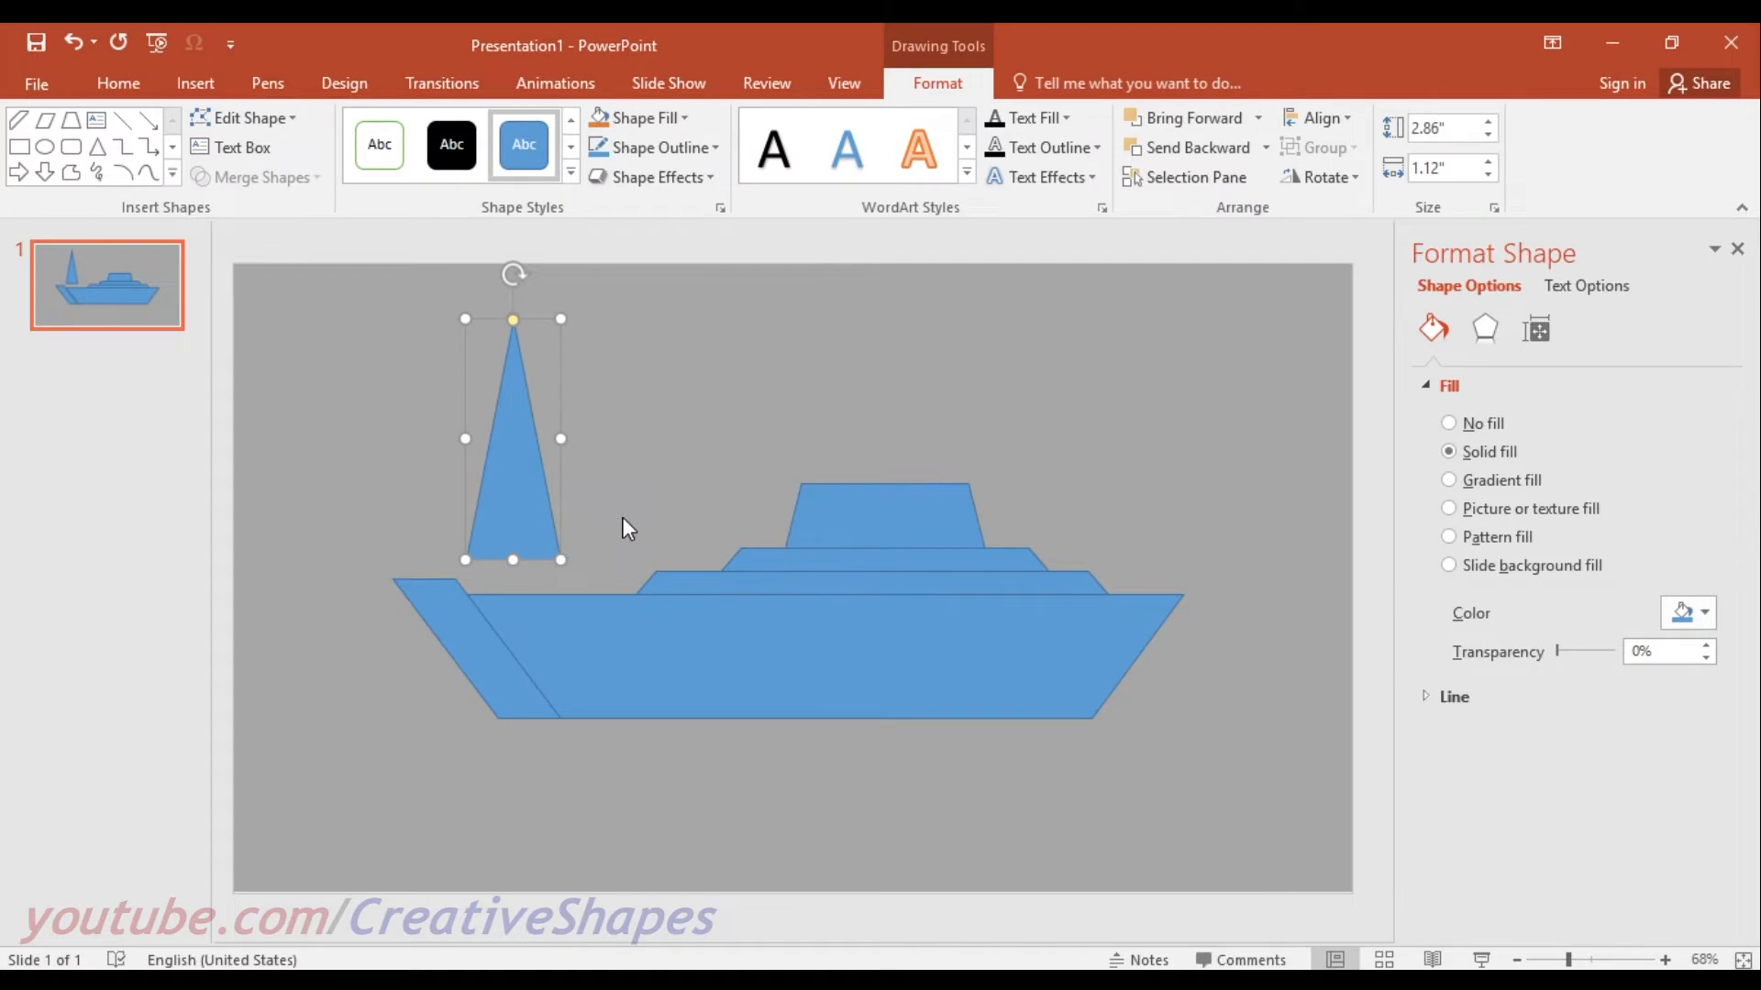
Move all the shapes together down toward the lower edge of the slide.
key("ctrl+a")
left_click_drag(806, 648, 818, 785)
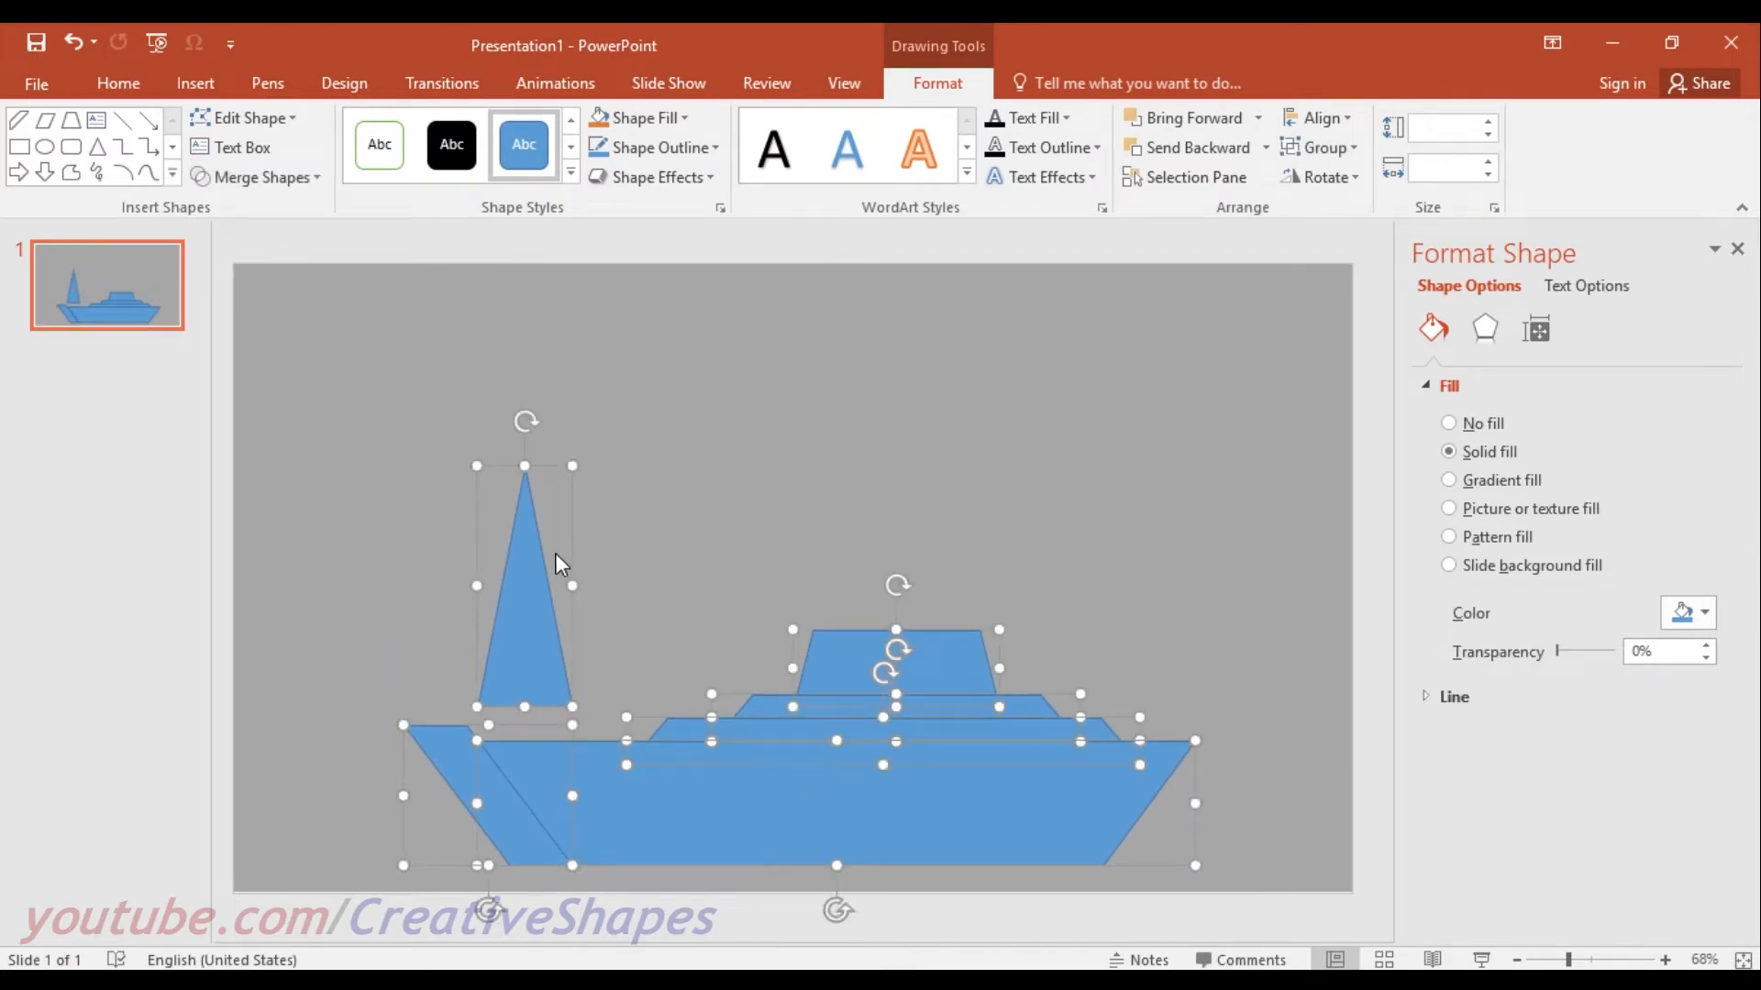
left_click(597, 562)
Reshape the triangle into a right-angled sail about 3.37 in high and 1.29 in wide, then flip it horizontally.
left_click_drag(526, 539, 529, 477)
left_click_drag(525, 335, 340, 348)
left_click_drag(527, 574, 531, 613)
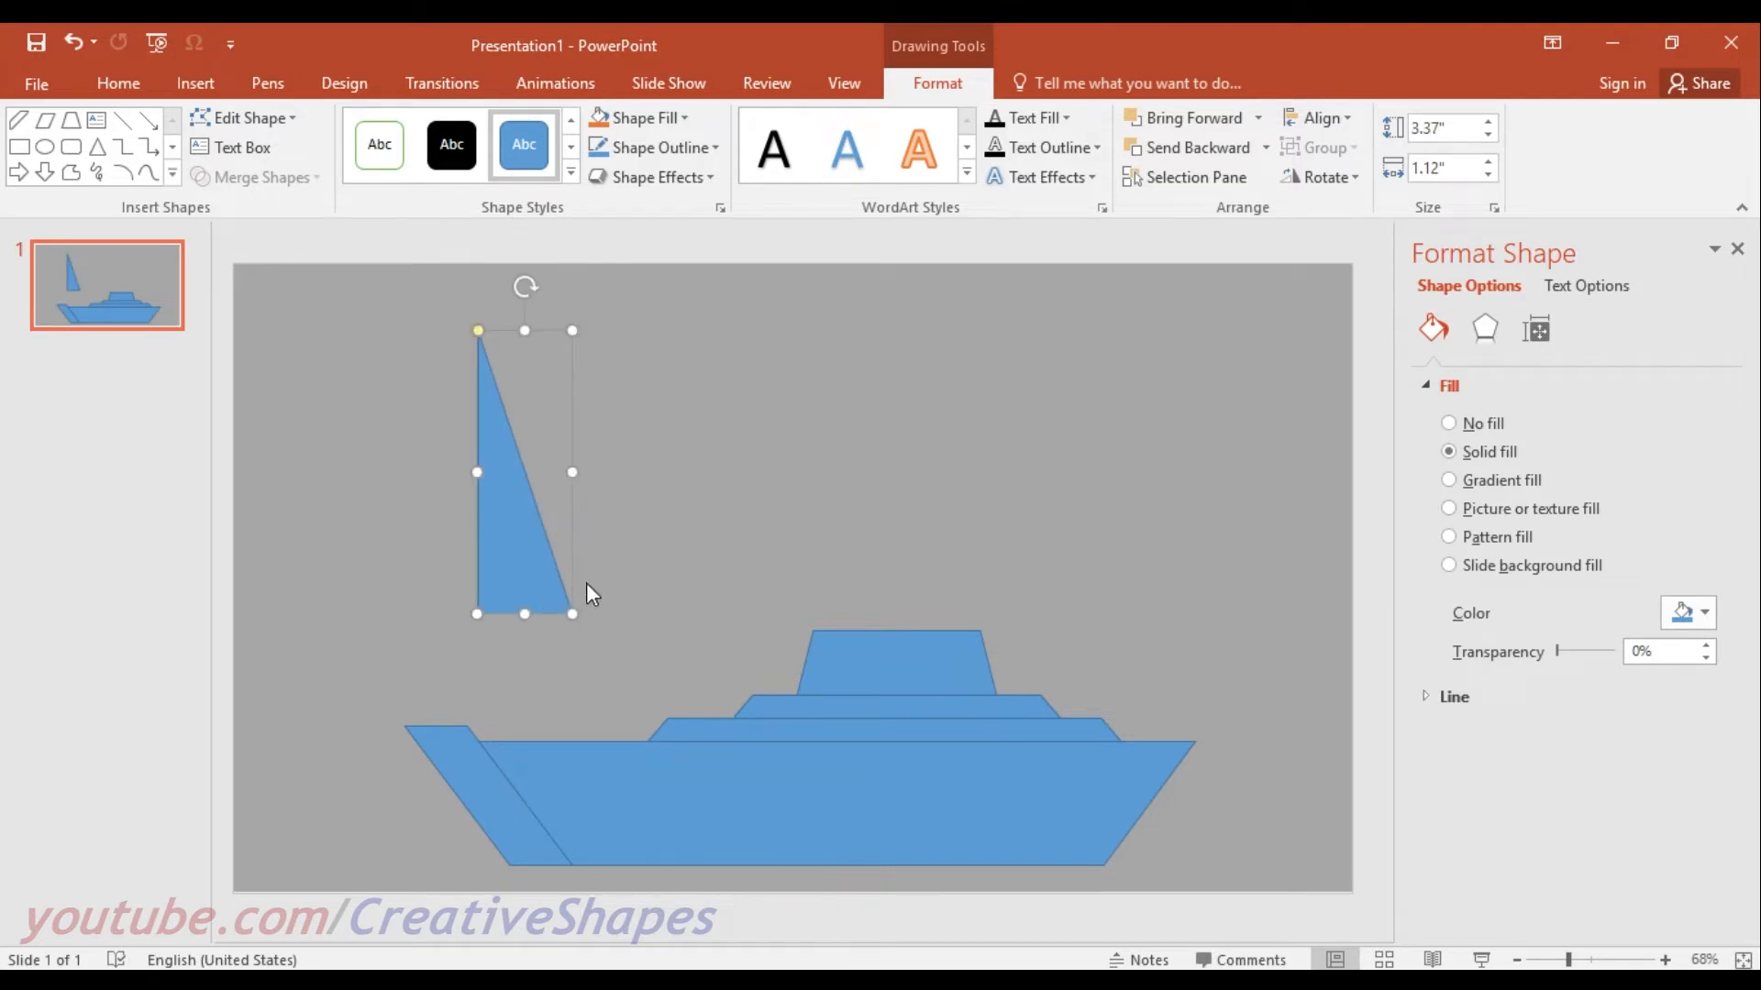
left_click_drag(572, 473, 586, 479)
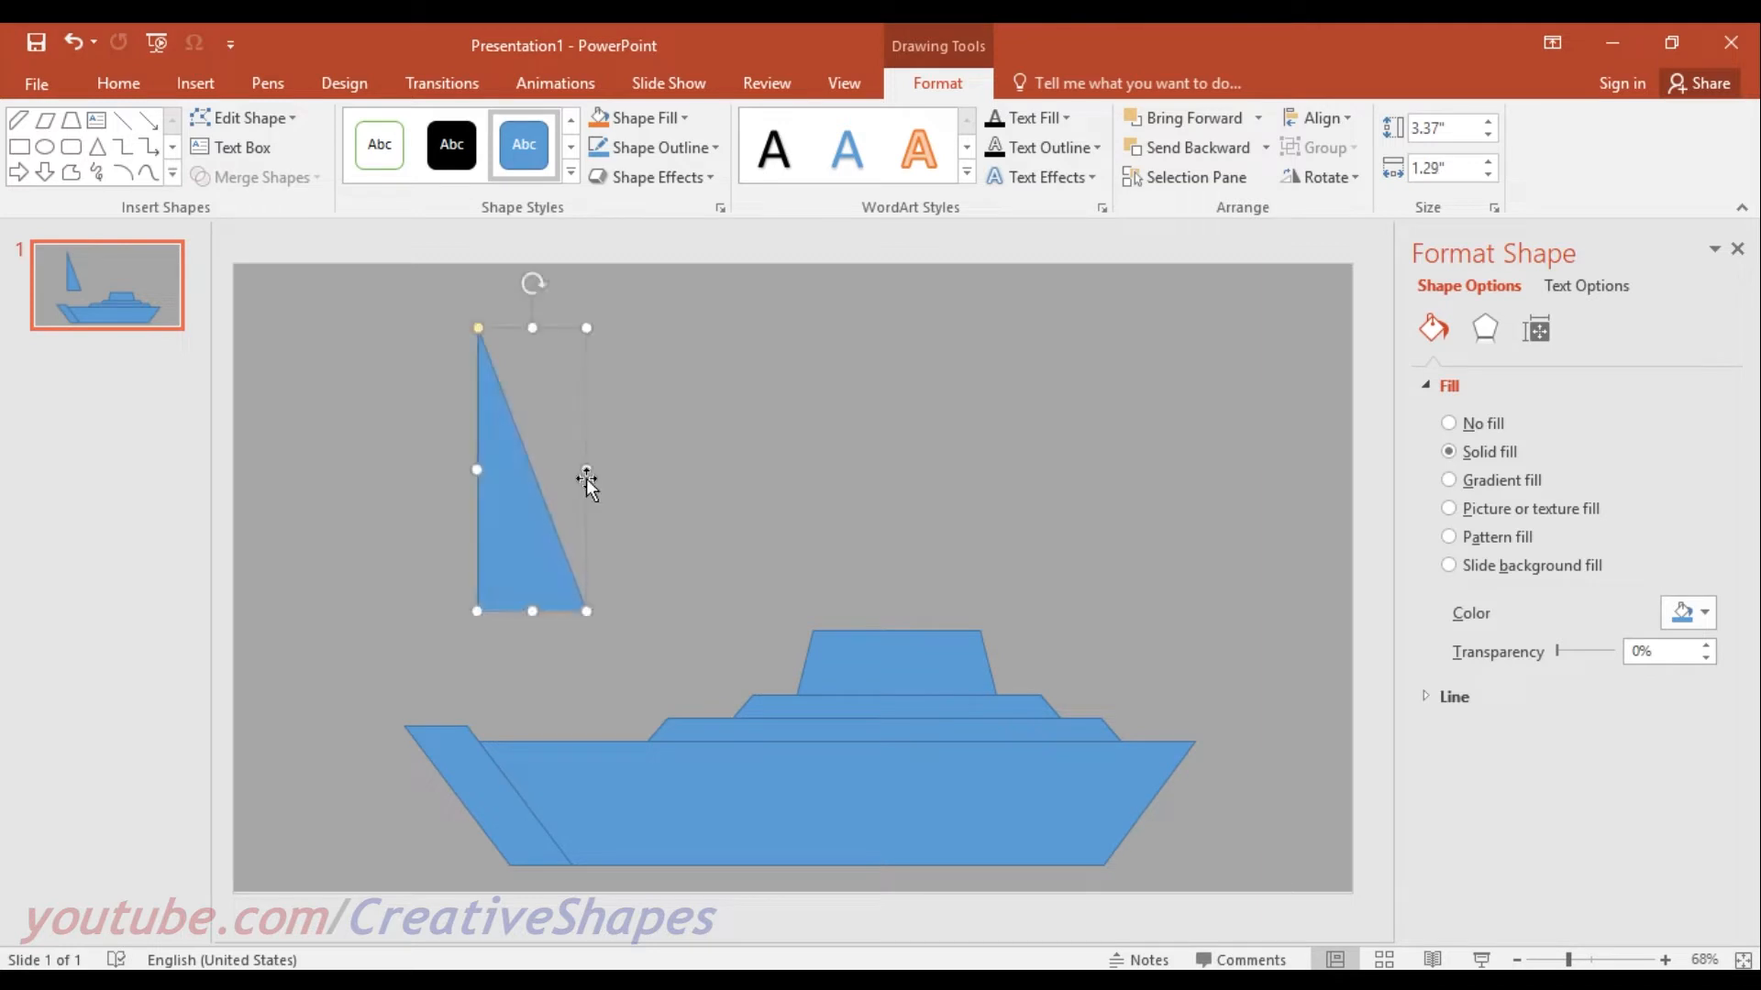
left_click_drag(506, 530, 569, 517)
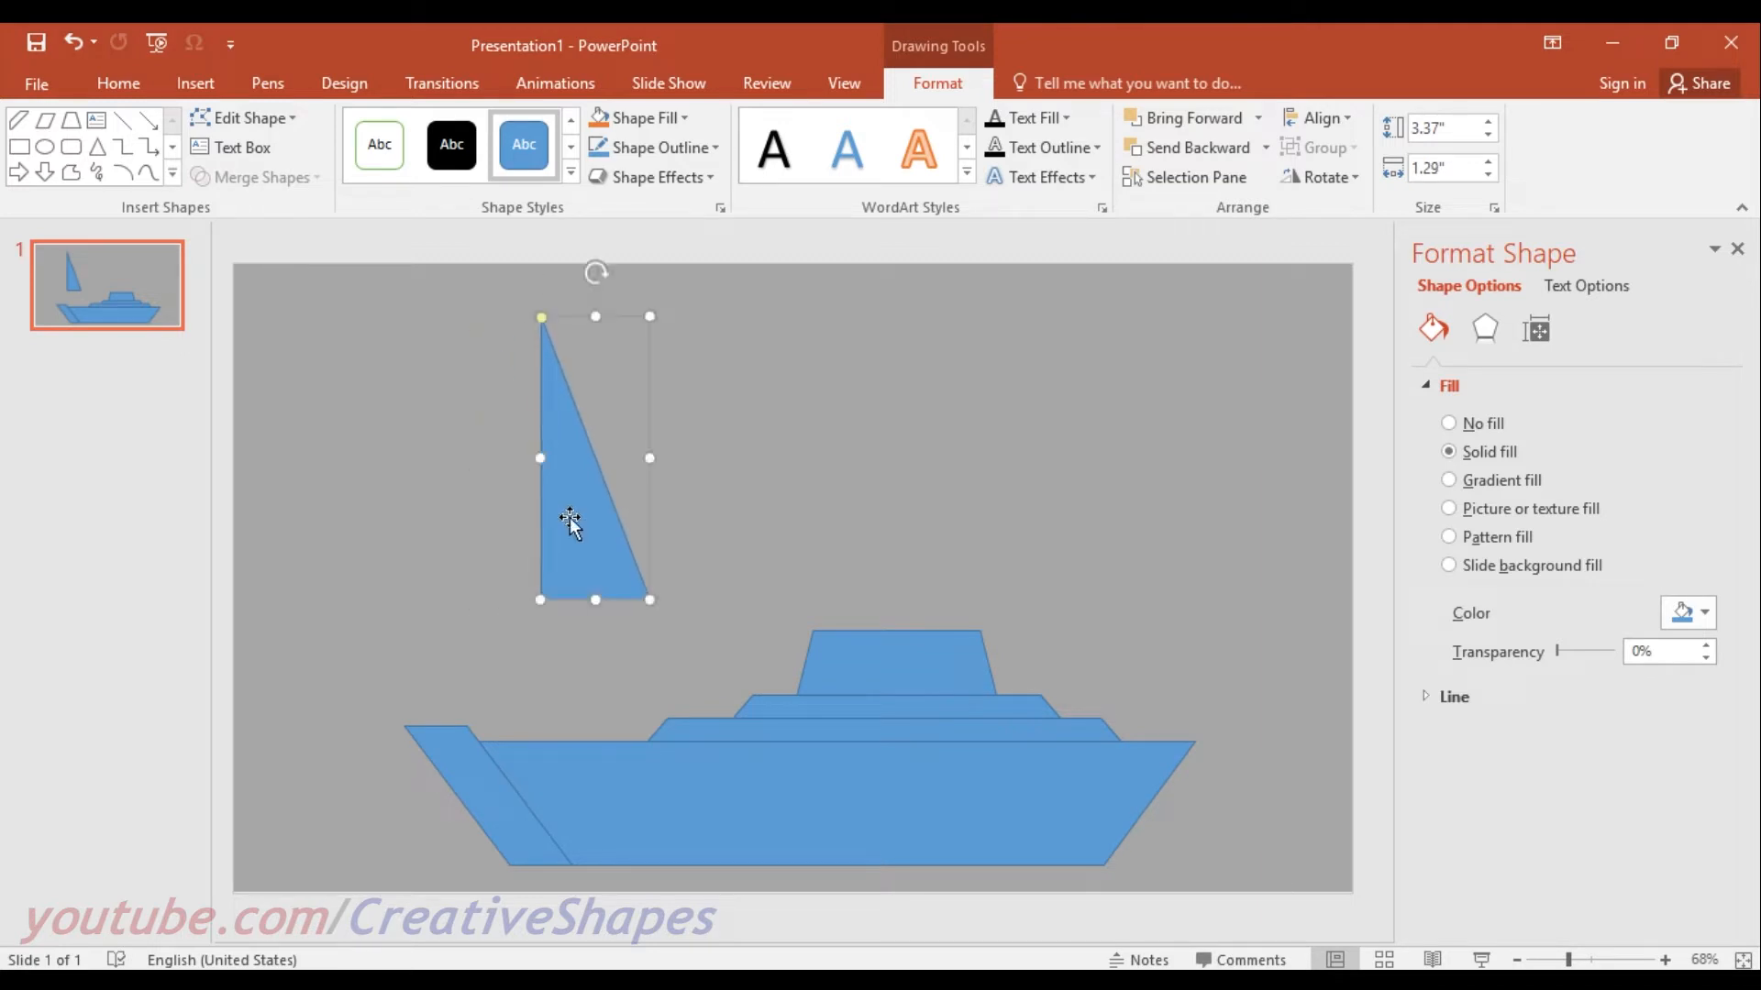
left_click(1314, 181)
left_click(1325, 302)
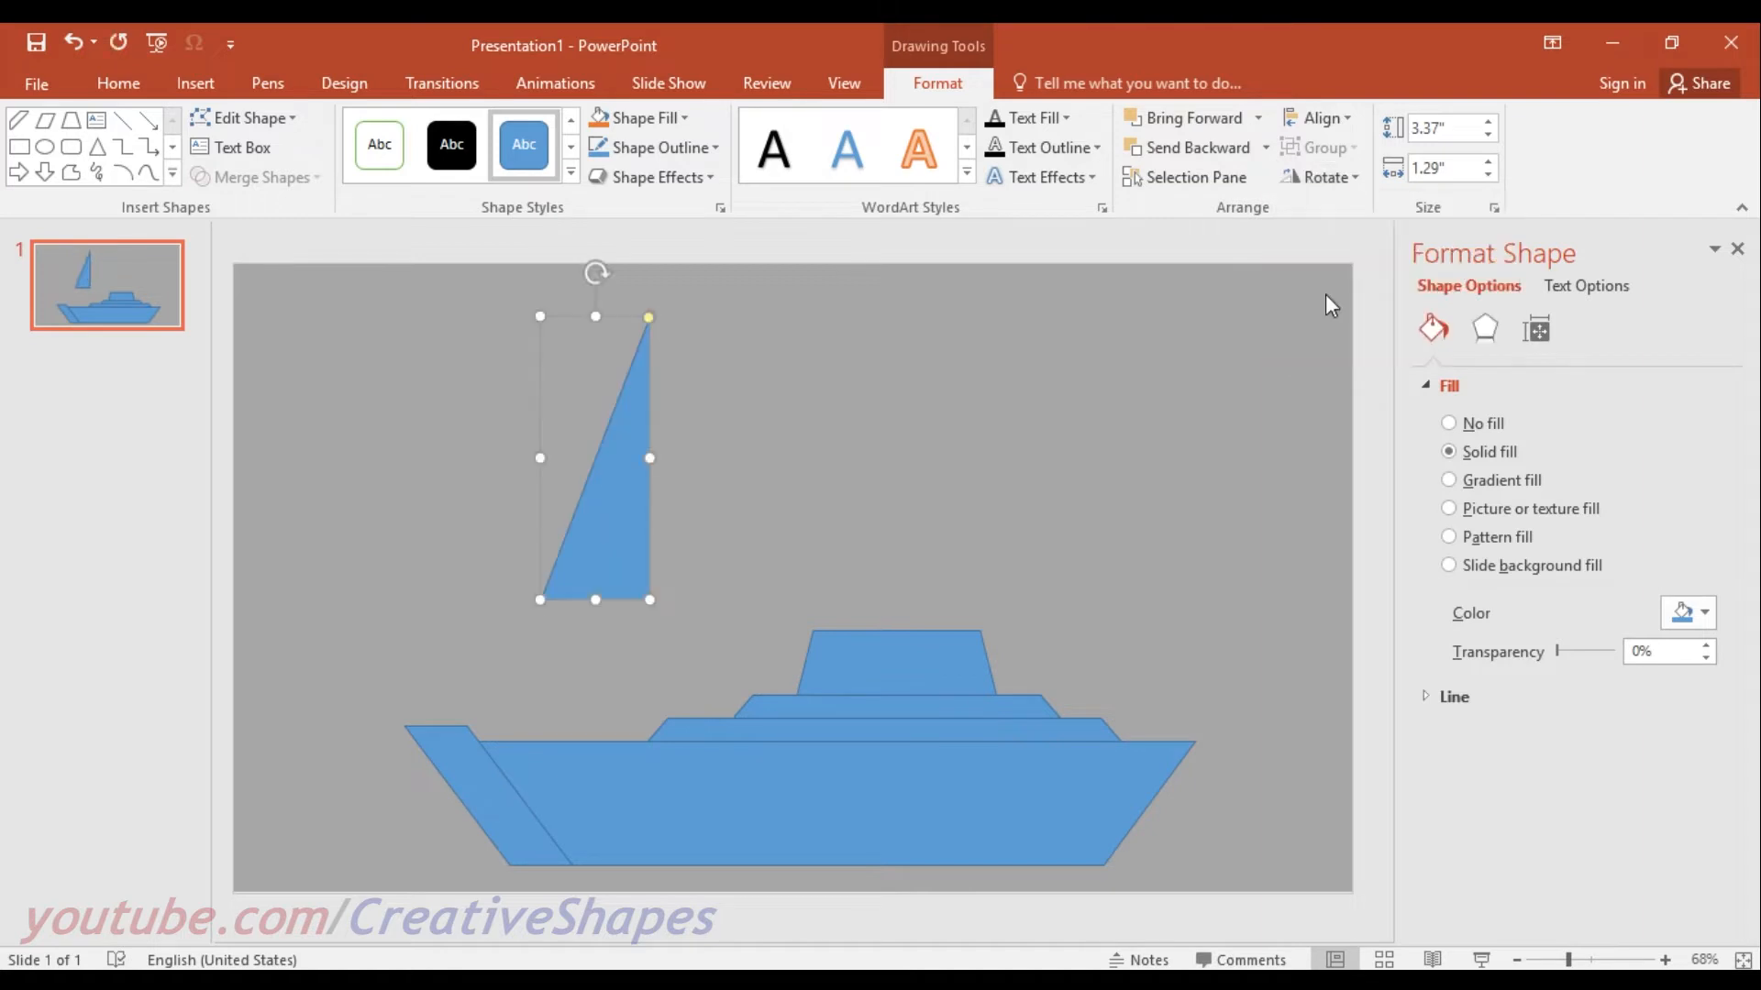
Add a narrow ellipse about 3.39 in high and 0.28 in wide along the sail's vertical edge.
left_click(197, 84)
left_click(440, 142)
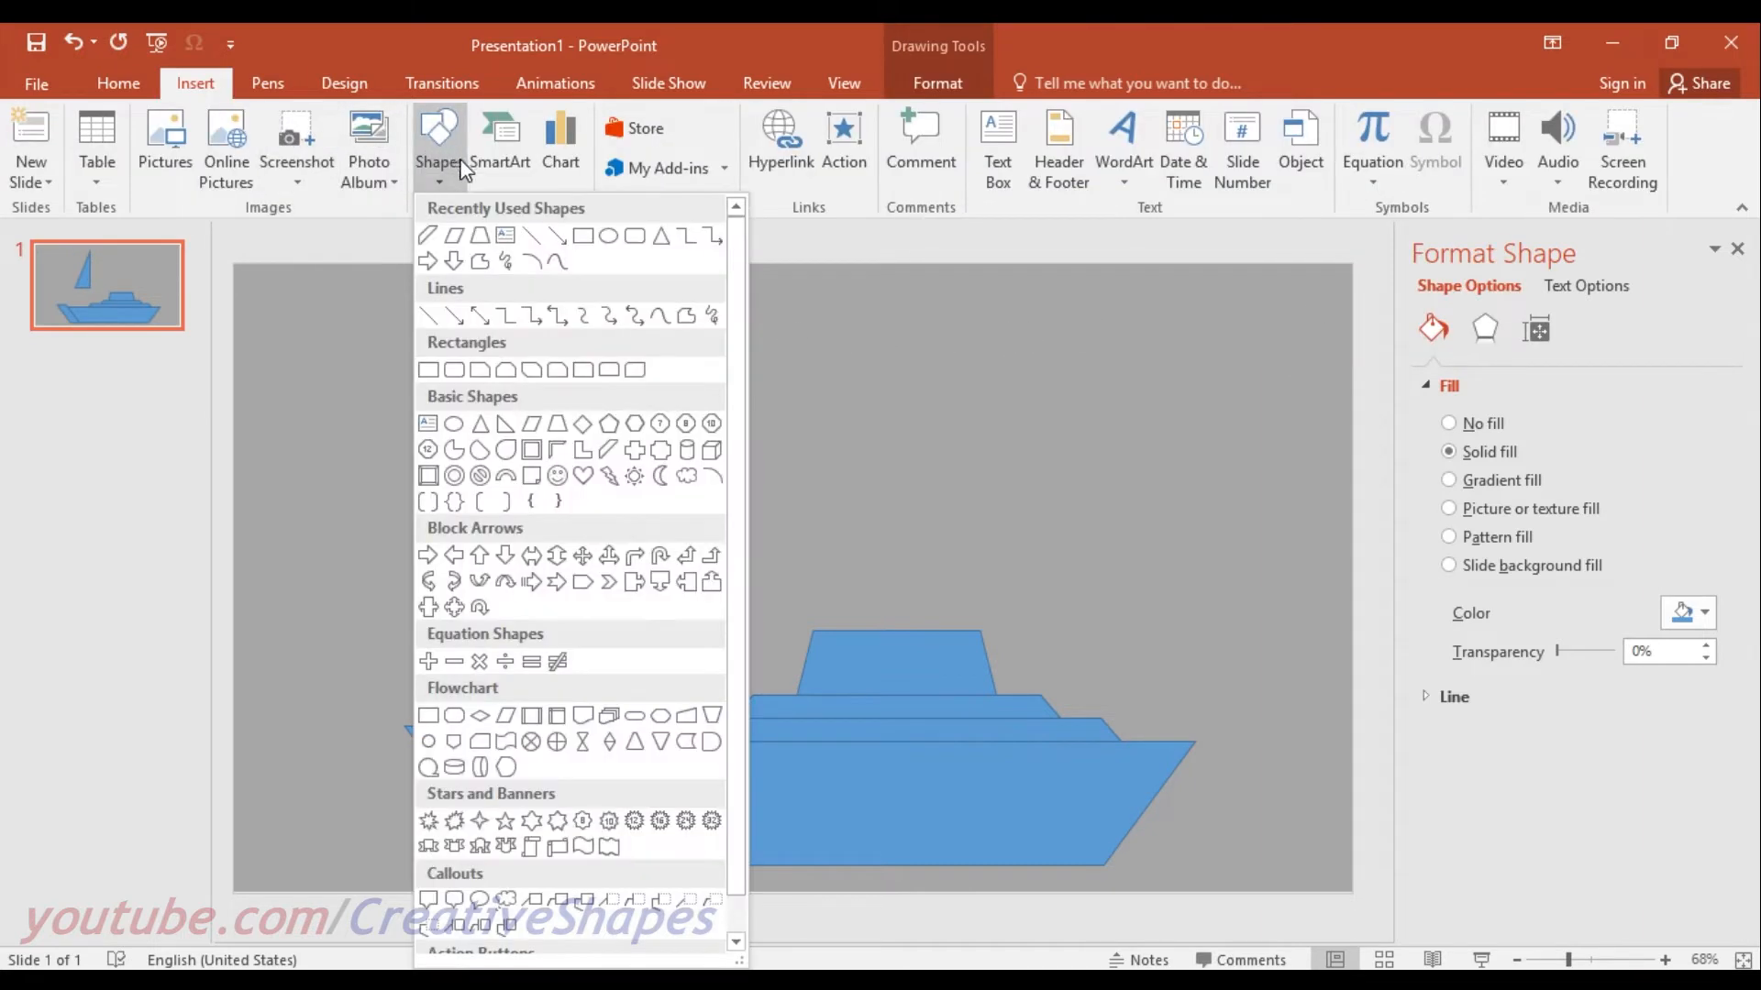
left_click(458, 427)
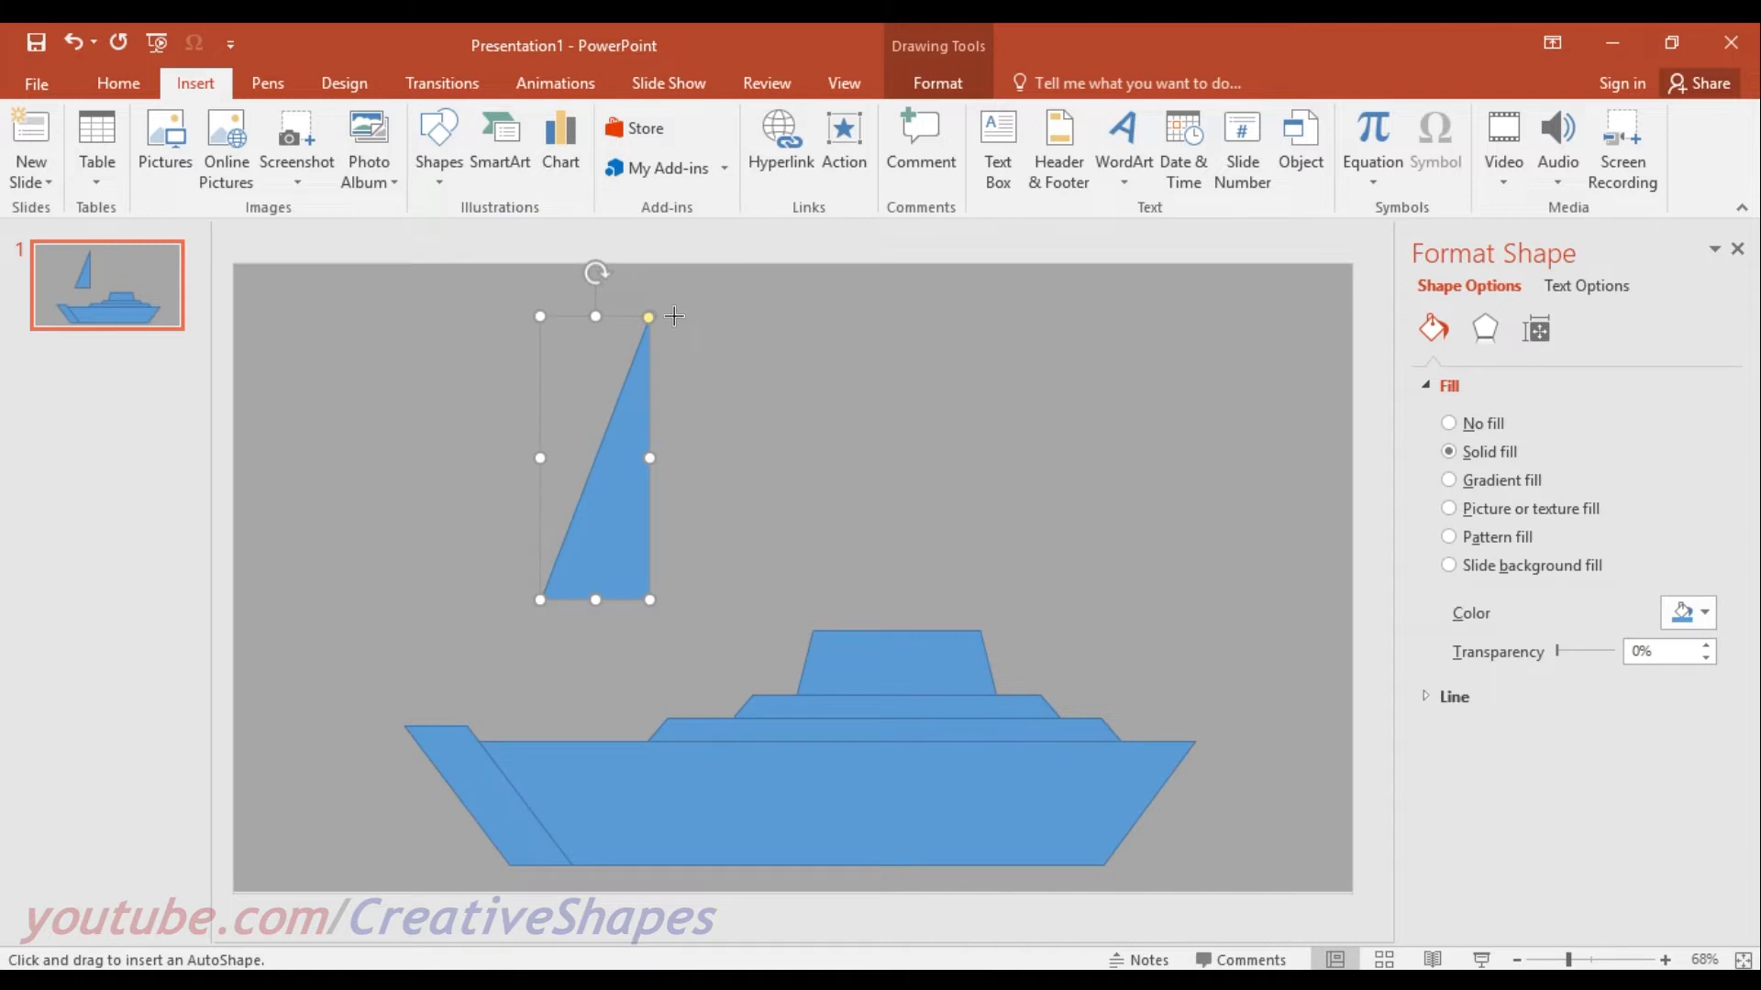
left_click_drag(674, 317, 655, 549)
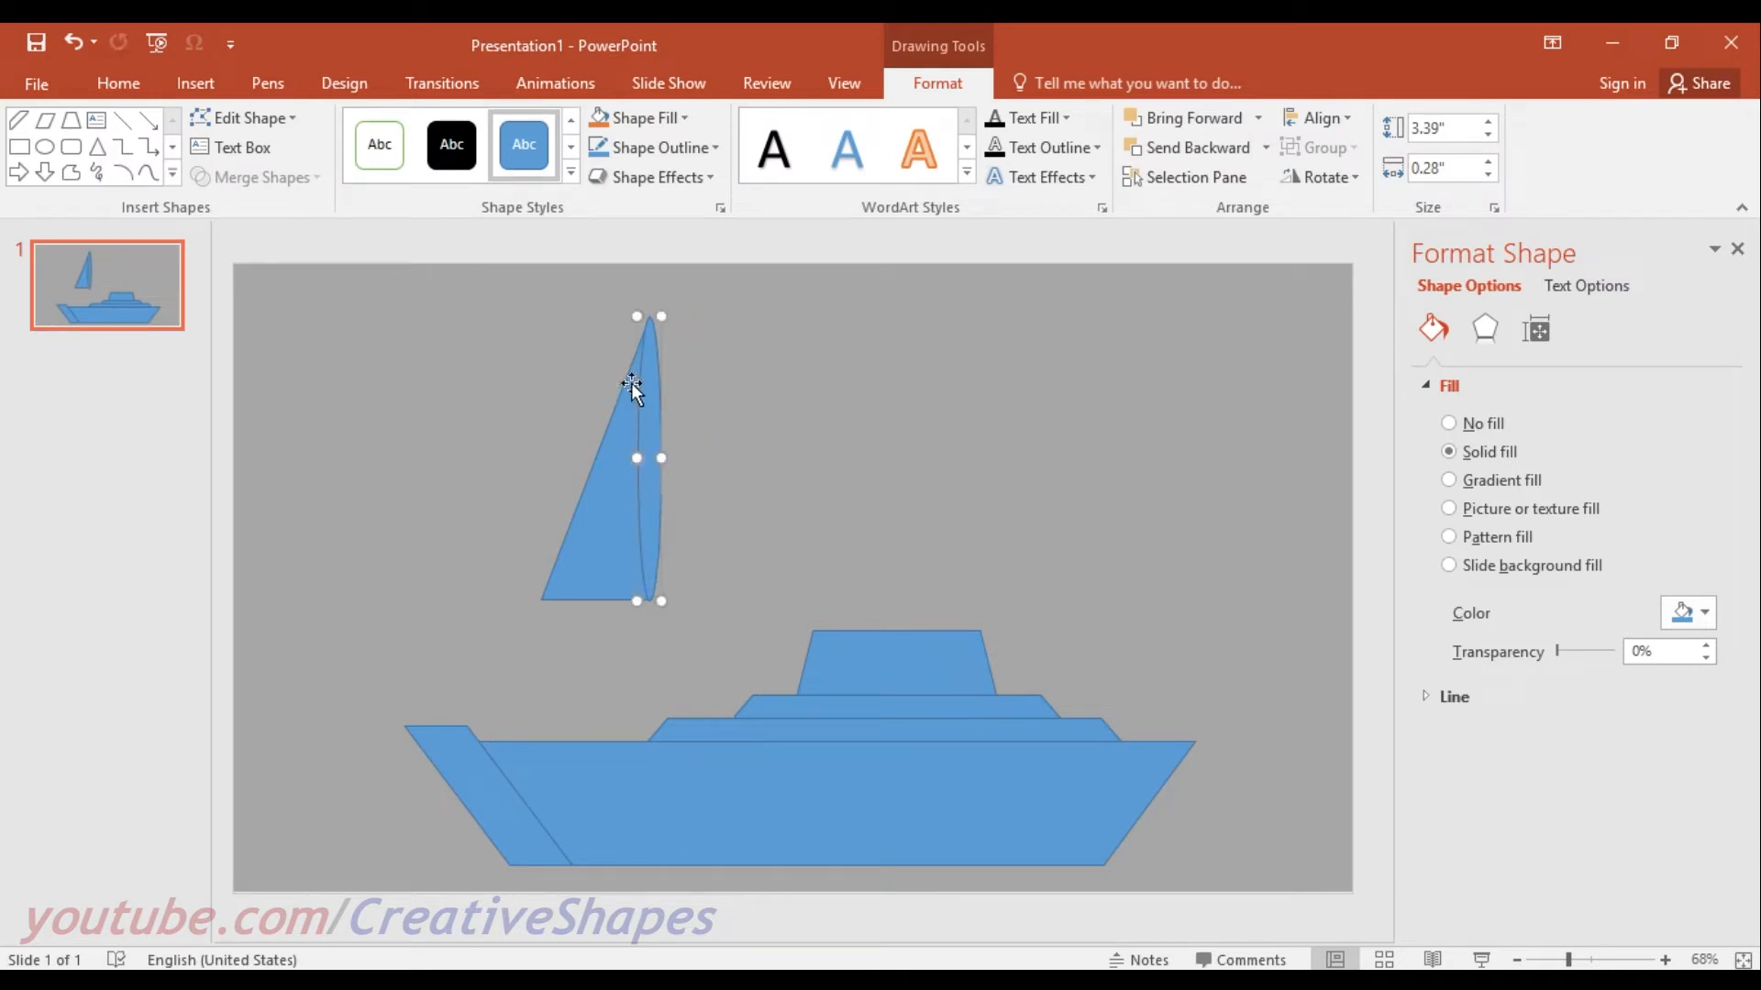
Shorten the ellipse to about 3.24 in high and fine-tune its position on the sail's vertical edge.
scroll(668, 417, "up", 6)
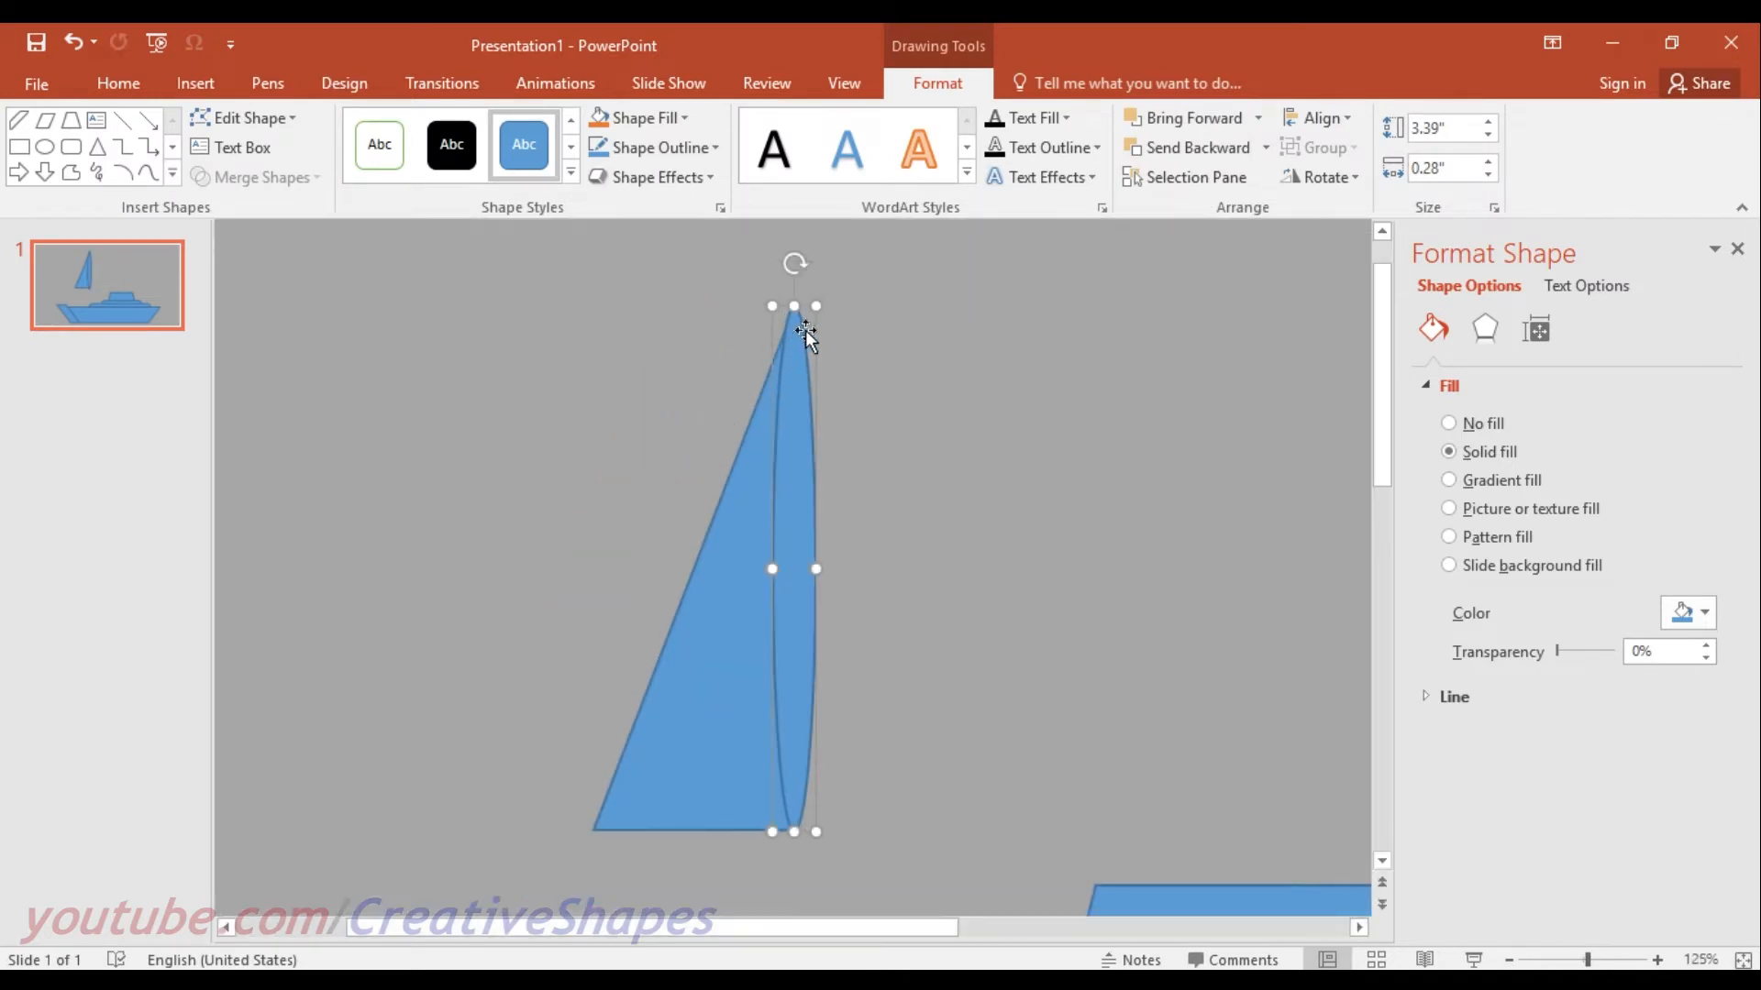
left_click_drag(813, 310, 807, 310)
left_click(832, 390)
left_click_drag(798, 398, 804, 403)
left_click_drag(795, 829, 798, 810)
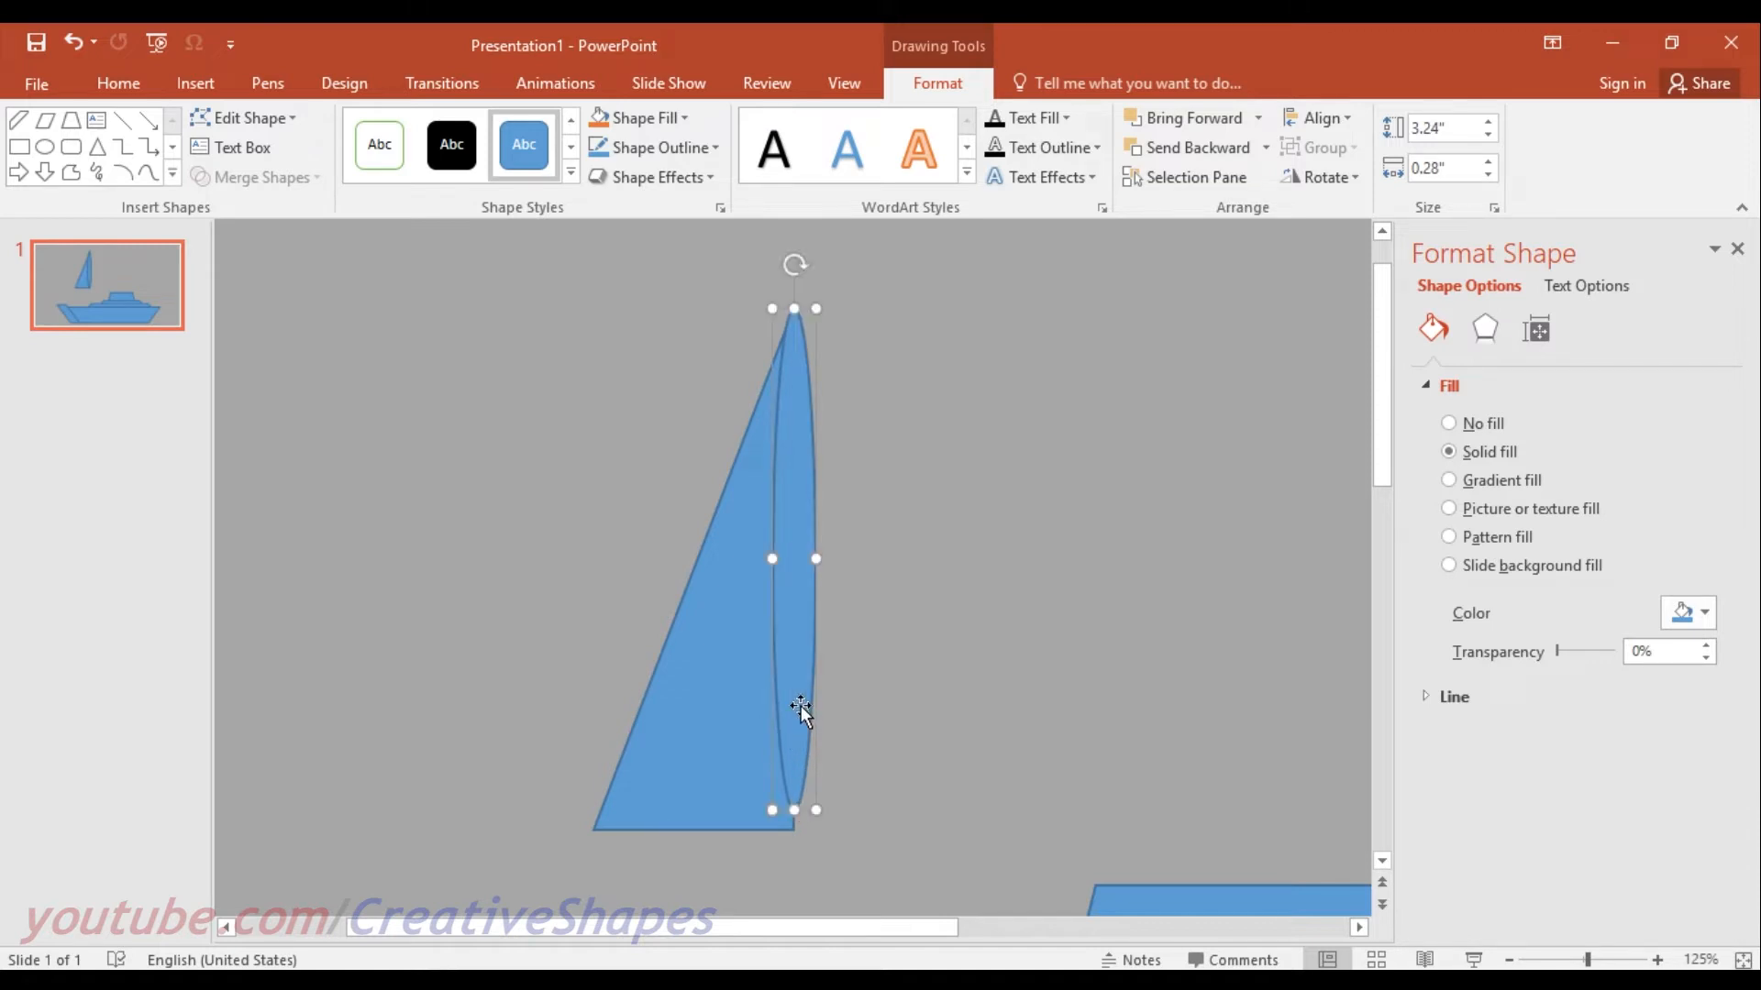
left_click(848, 634)
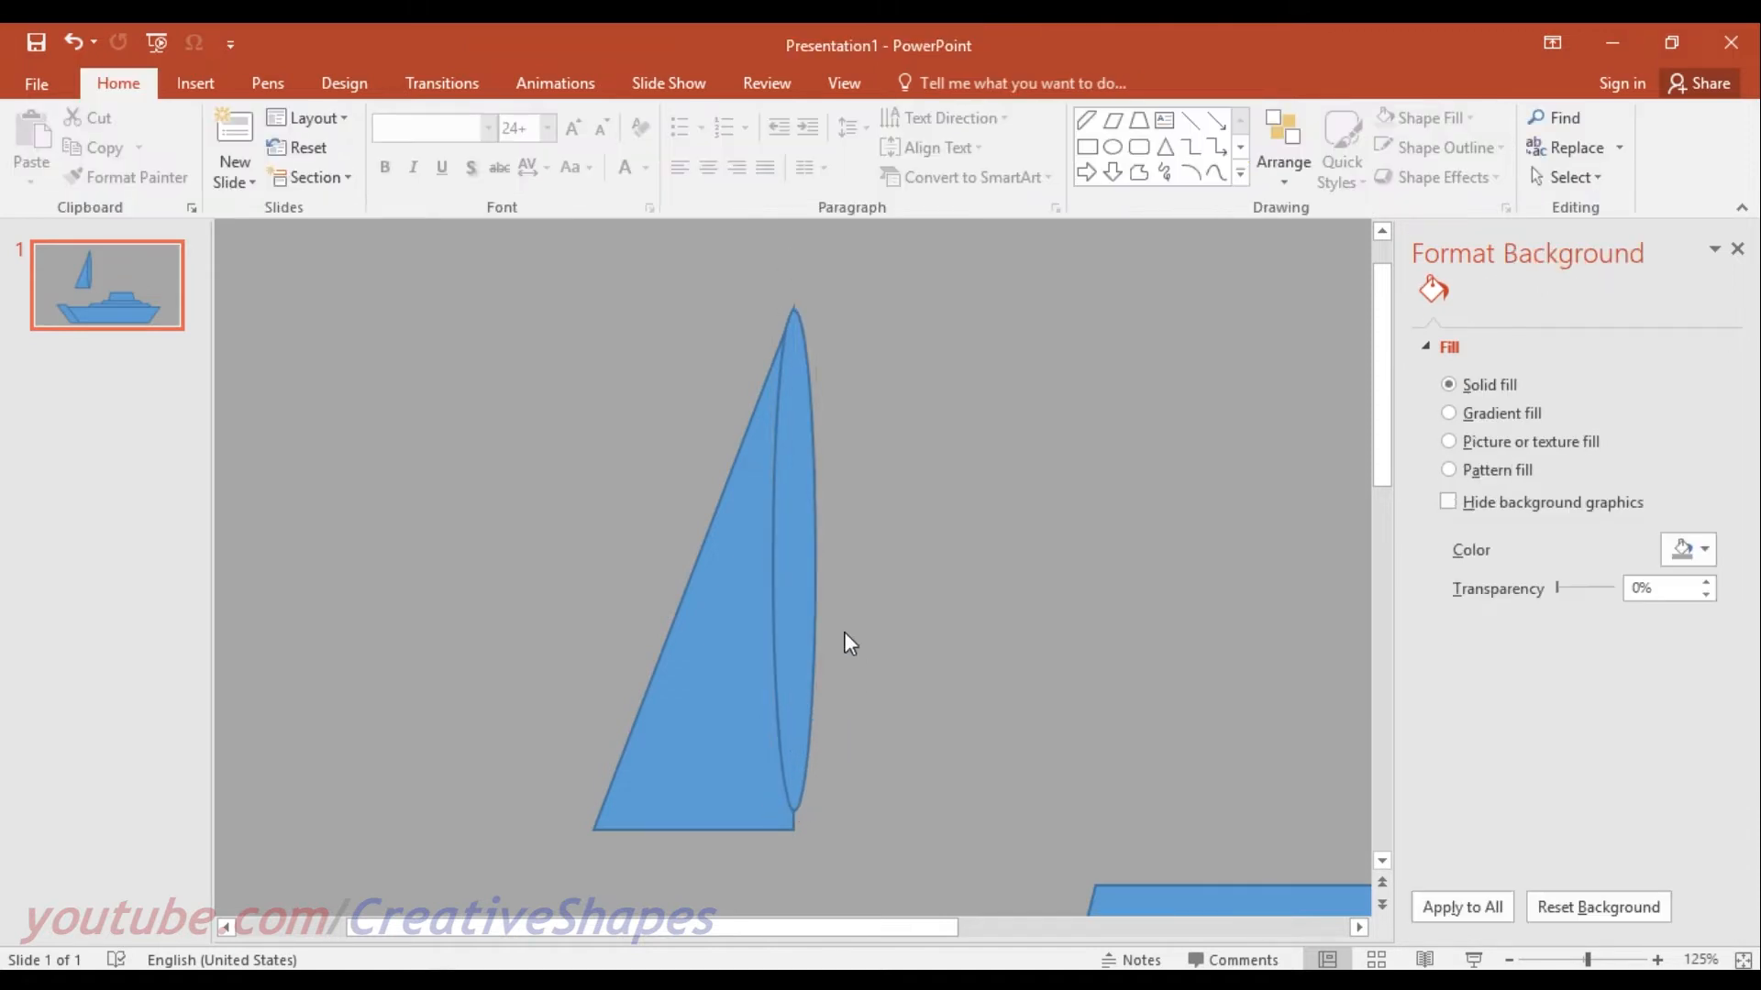
left_click(798, 612)
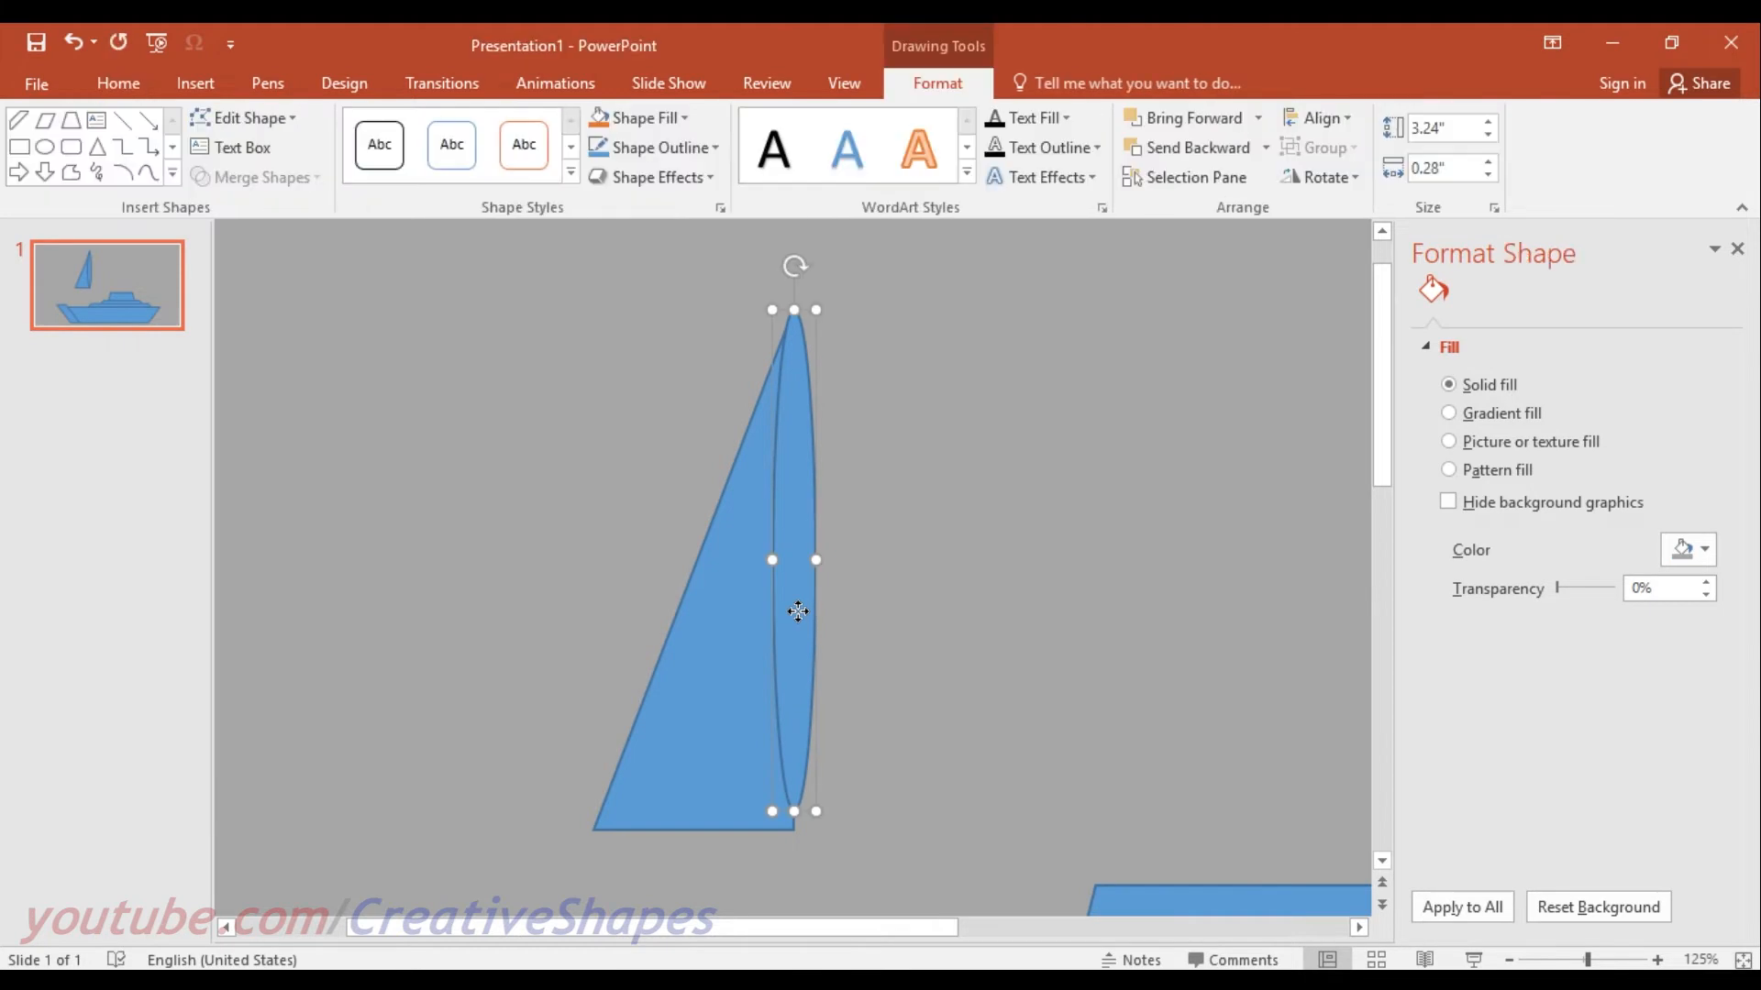
left_click(874, 614)
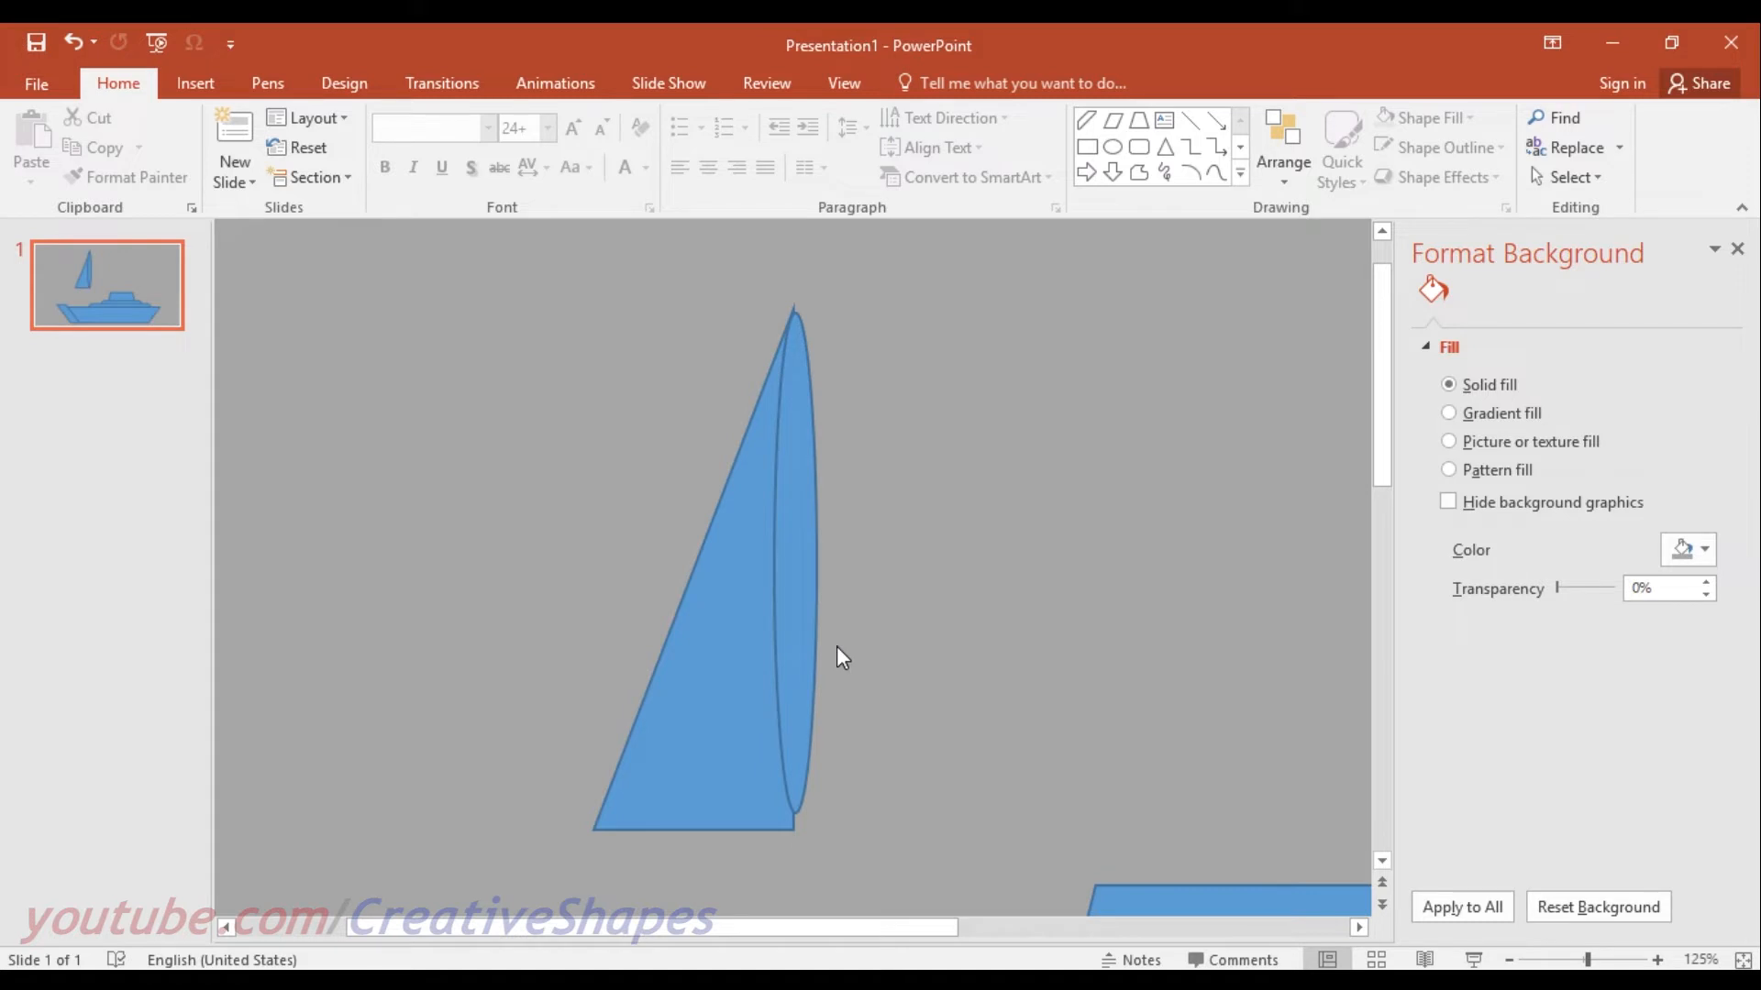
Duplicate the triangular sail to the right of the original and flip the copy horizontally.
scroll(838, 627, "down", 5)
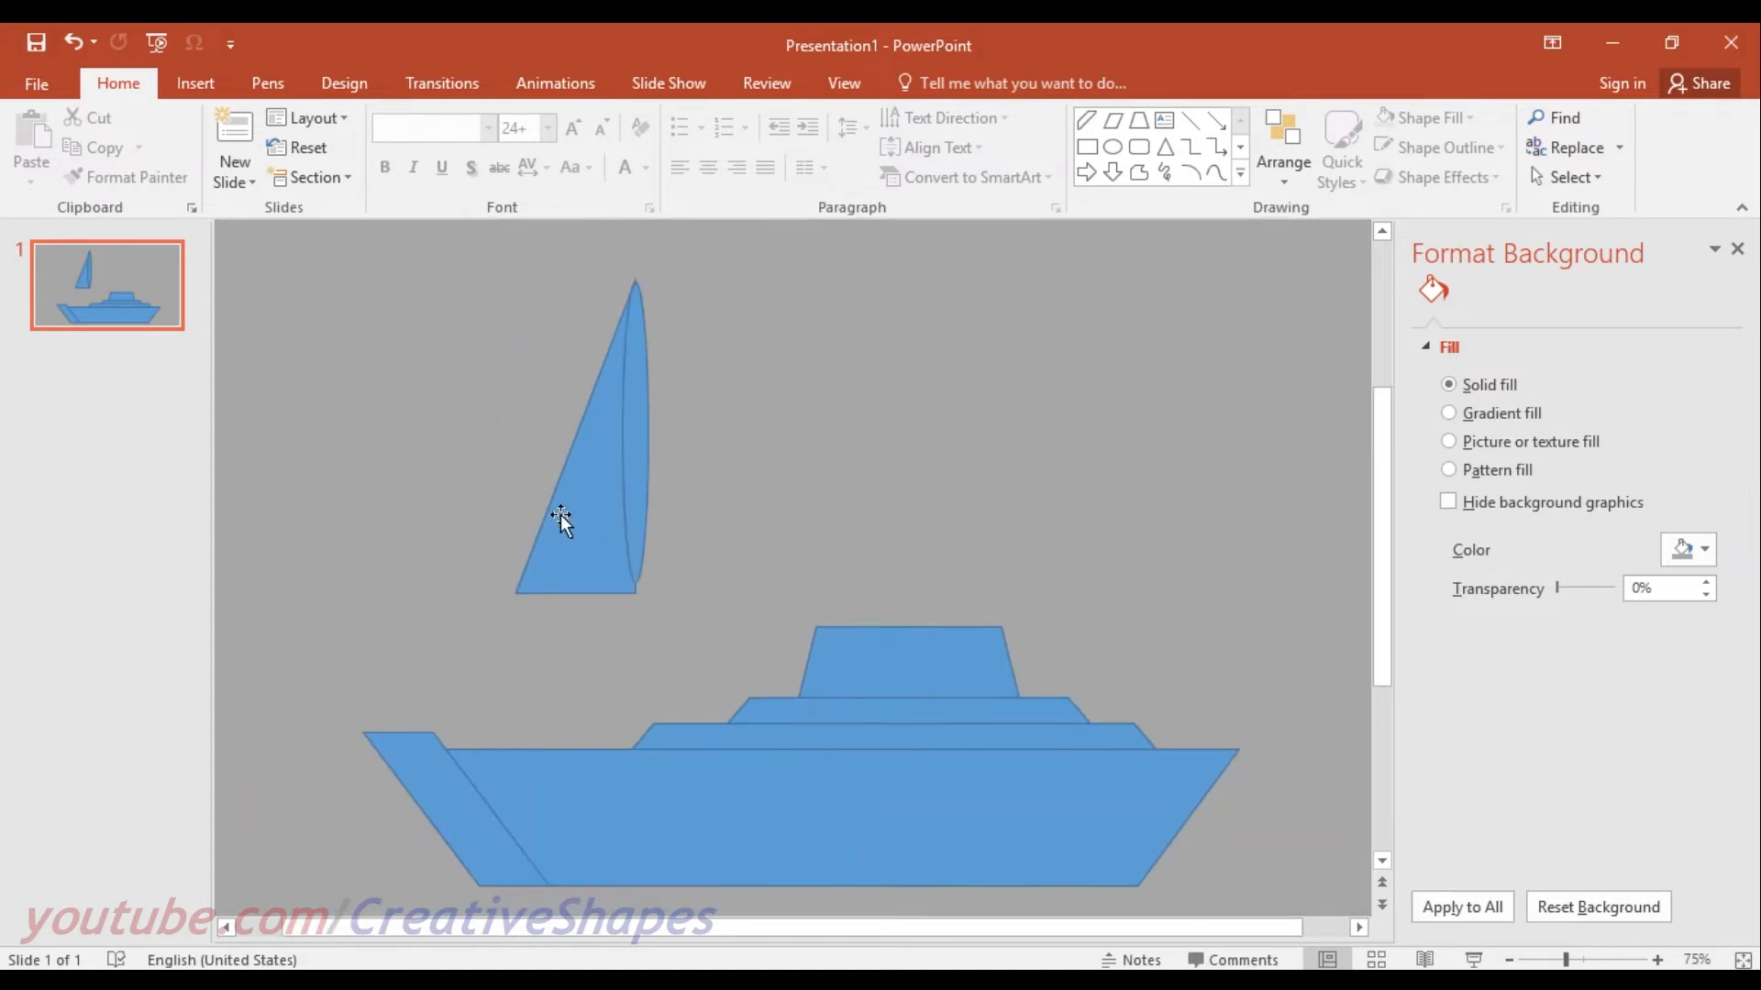
left_click(561, 519)
left_click_drag(571, 519, 723, 536)
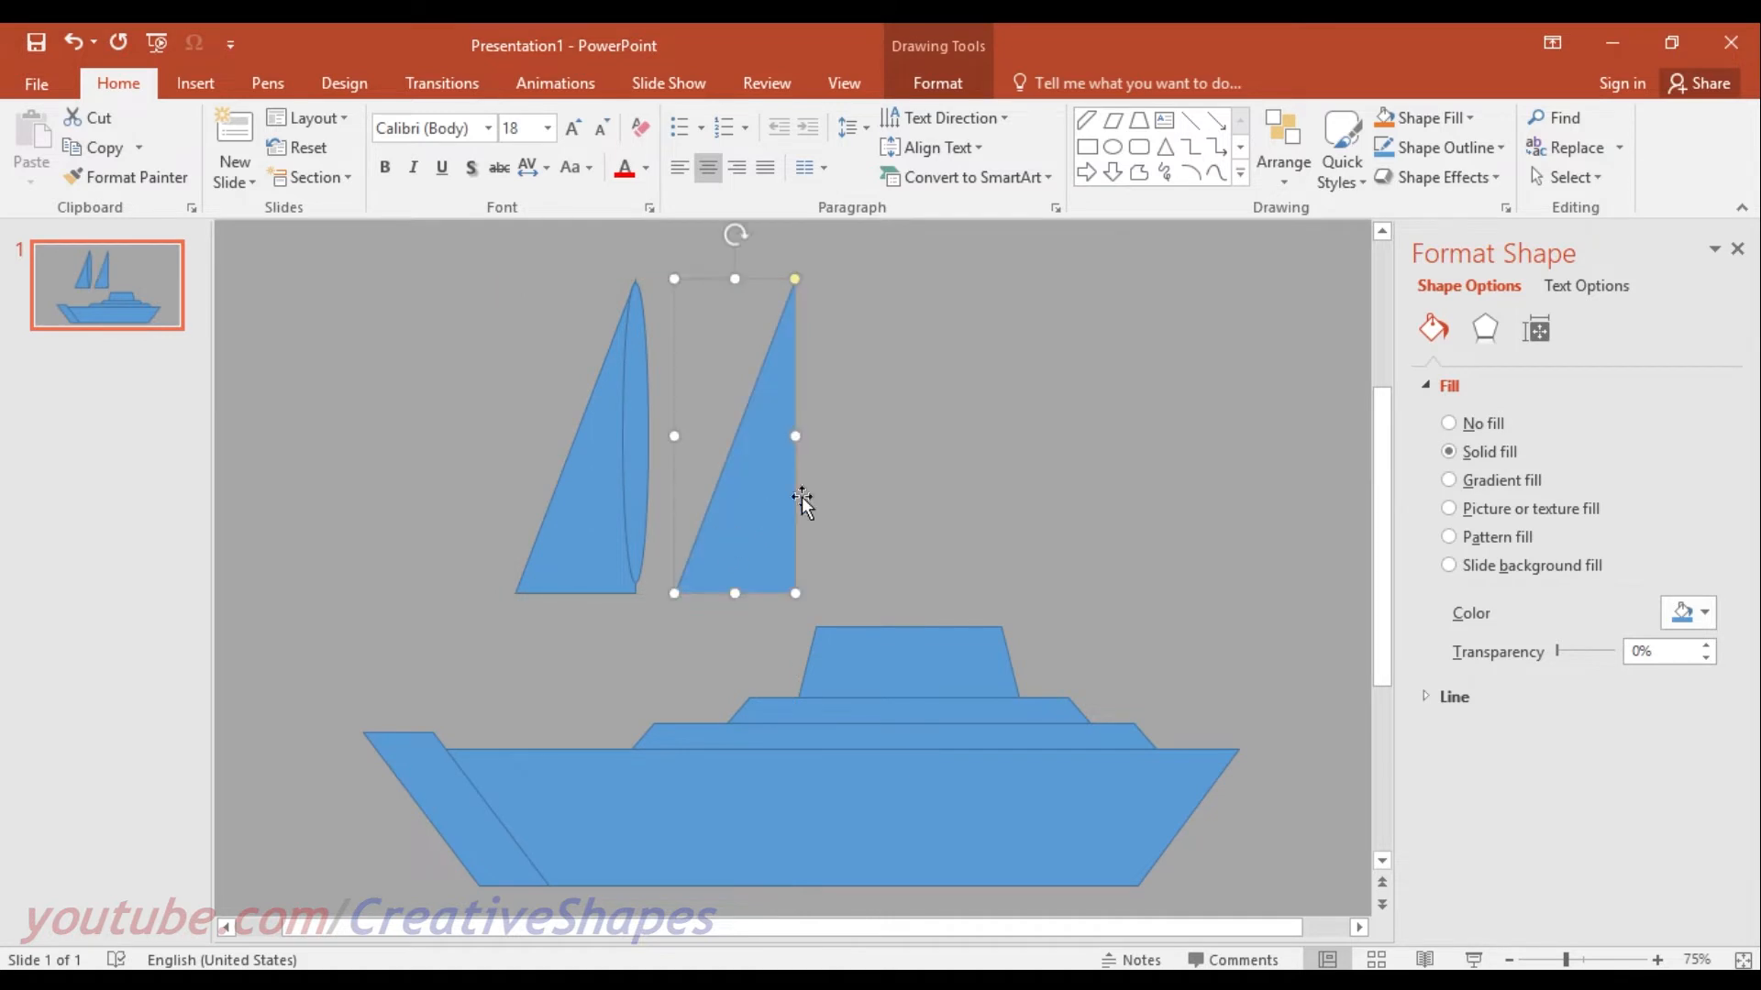
left_click(937, 84)
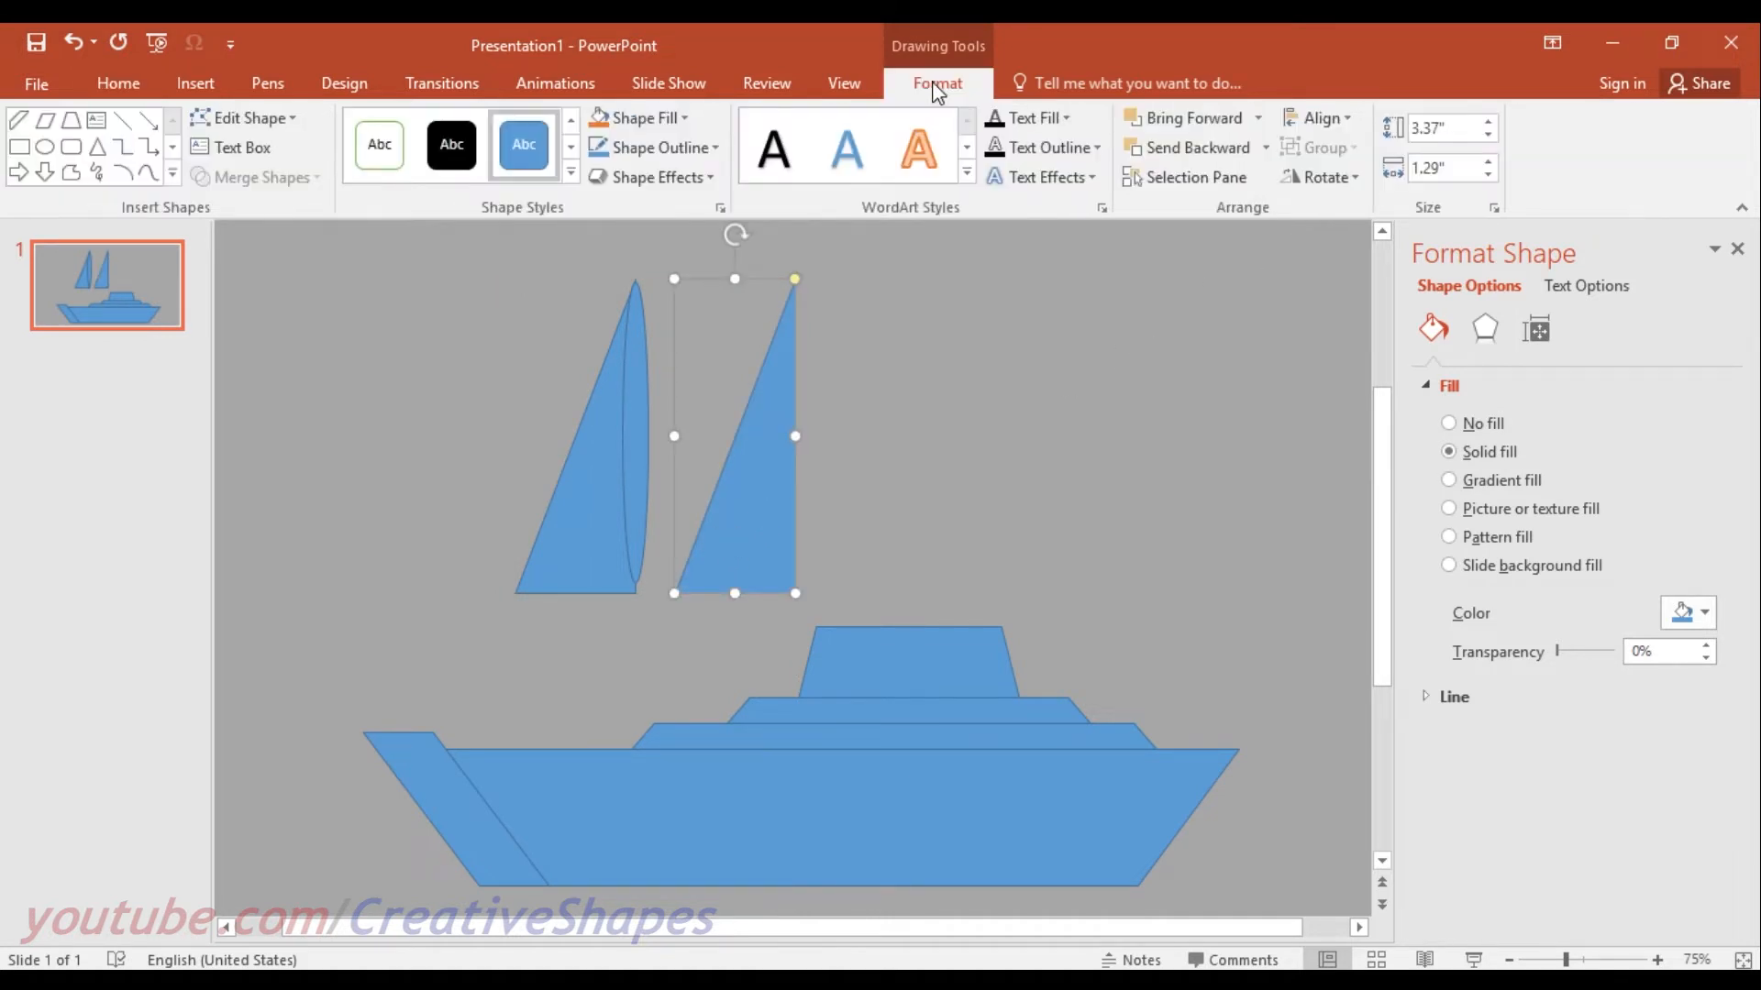
left_click(1329, 178)
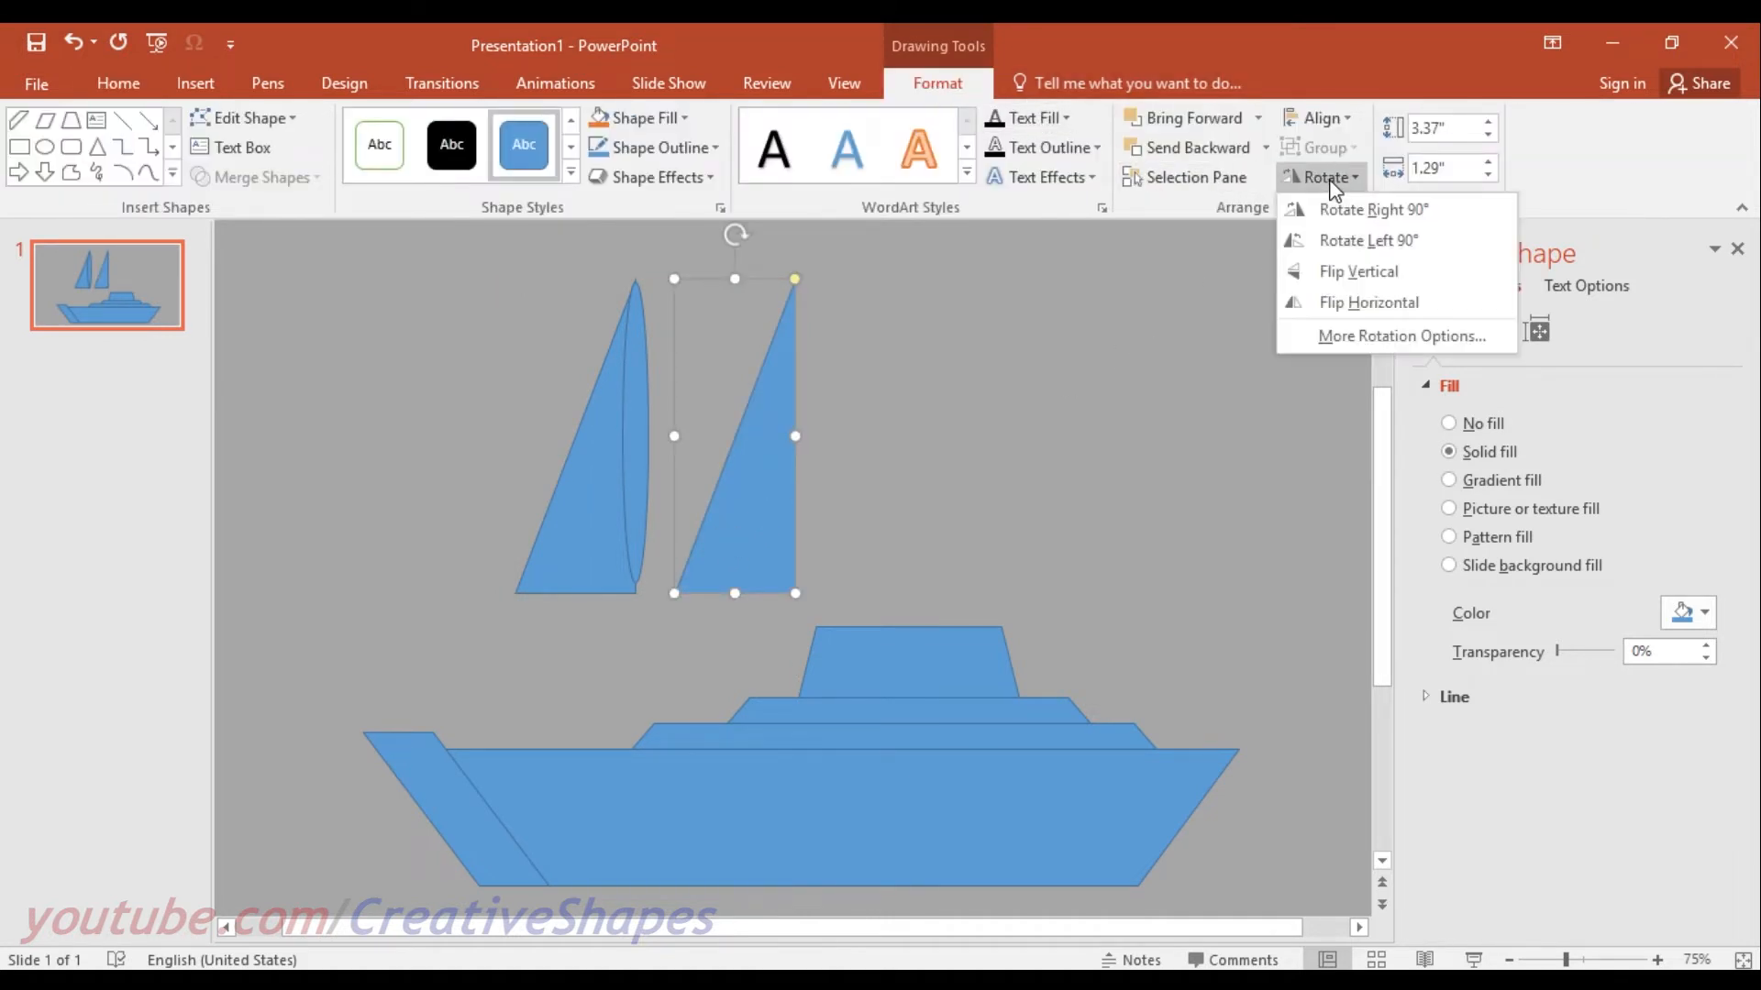
left_click(1338, 311)
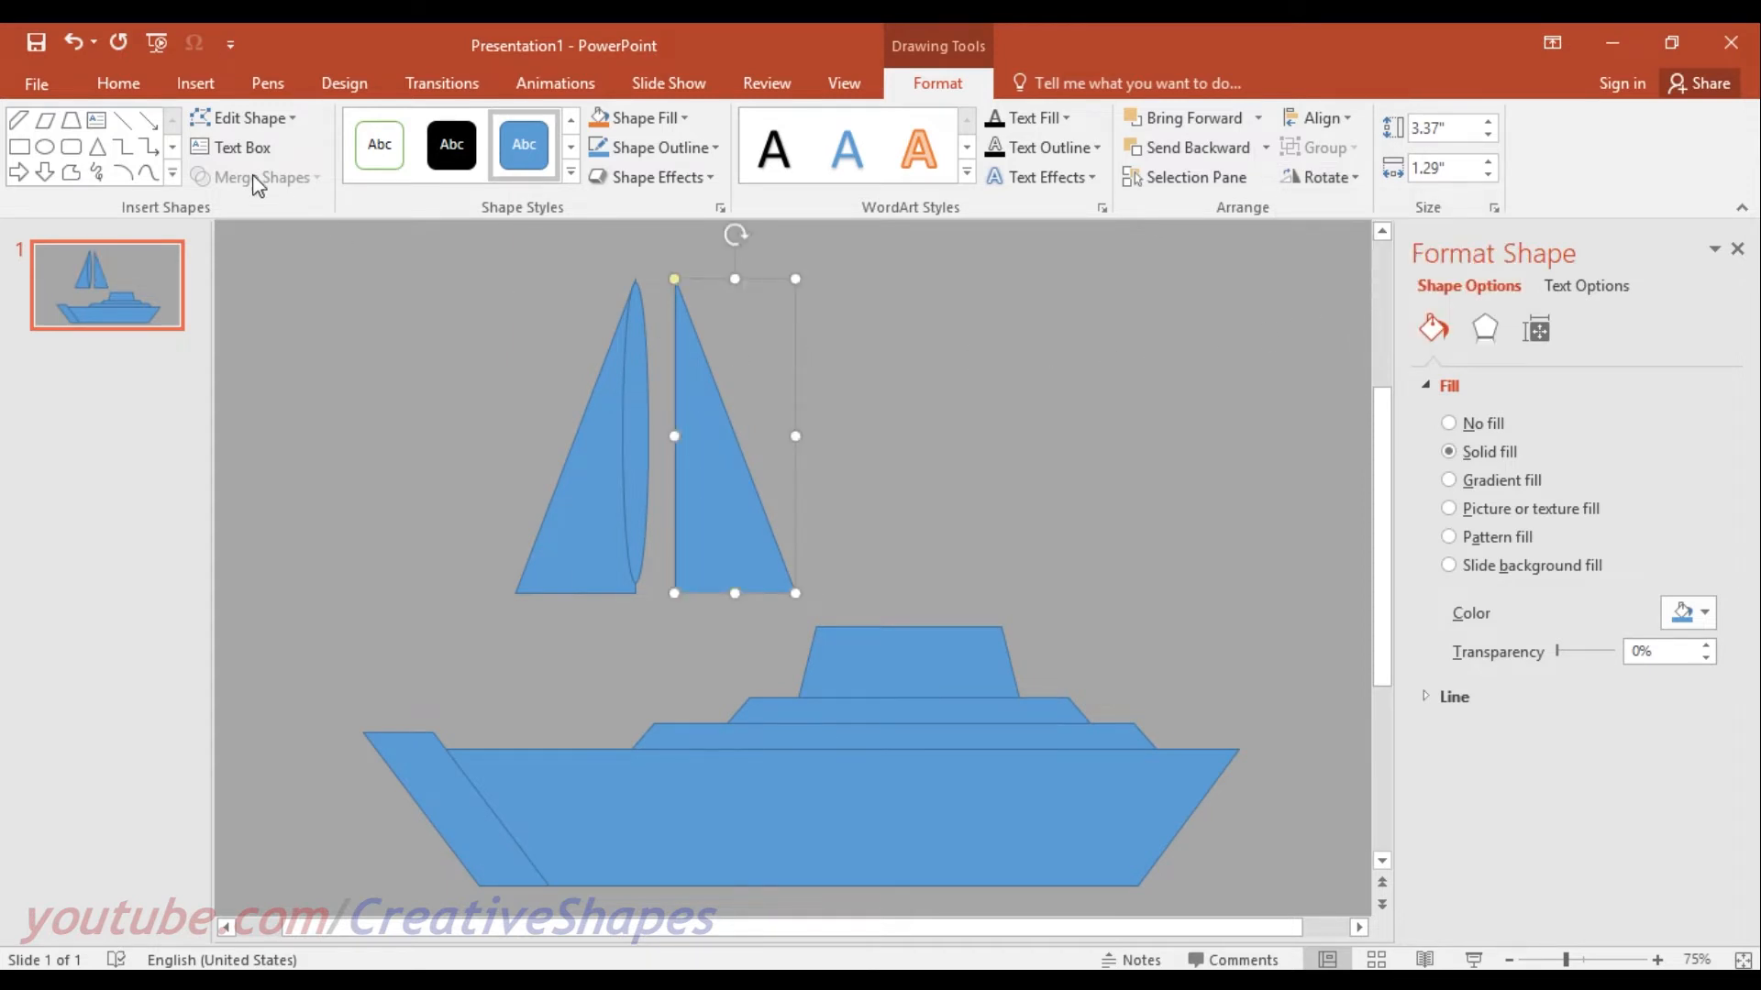
Add a rounded-rectangle mast about 3.79 in high and 0.1 in wide with fully rounded ends, standing on the lower deck between the sails.
left_click(195, 85)
left_click(420, 136)
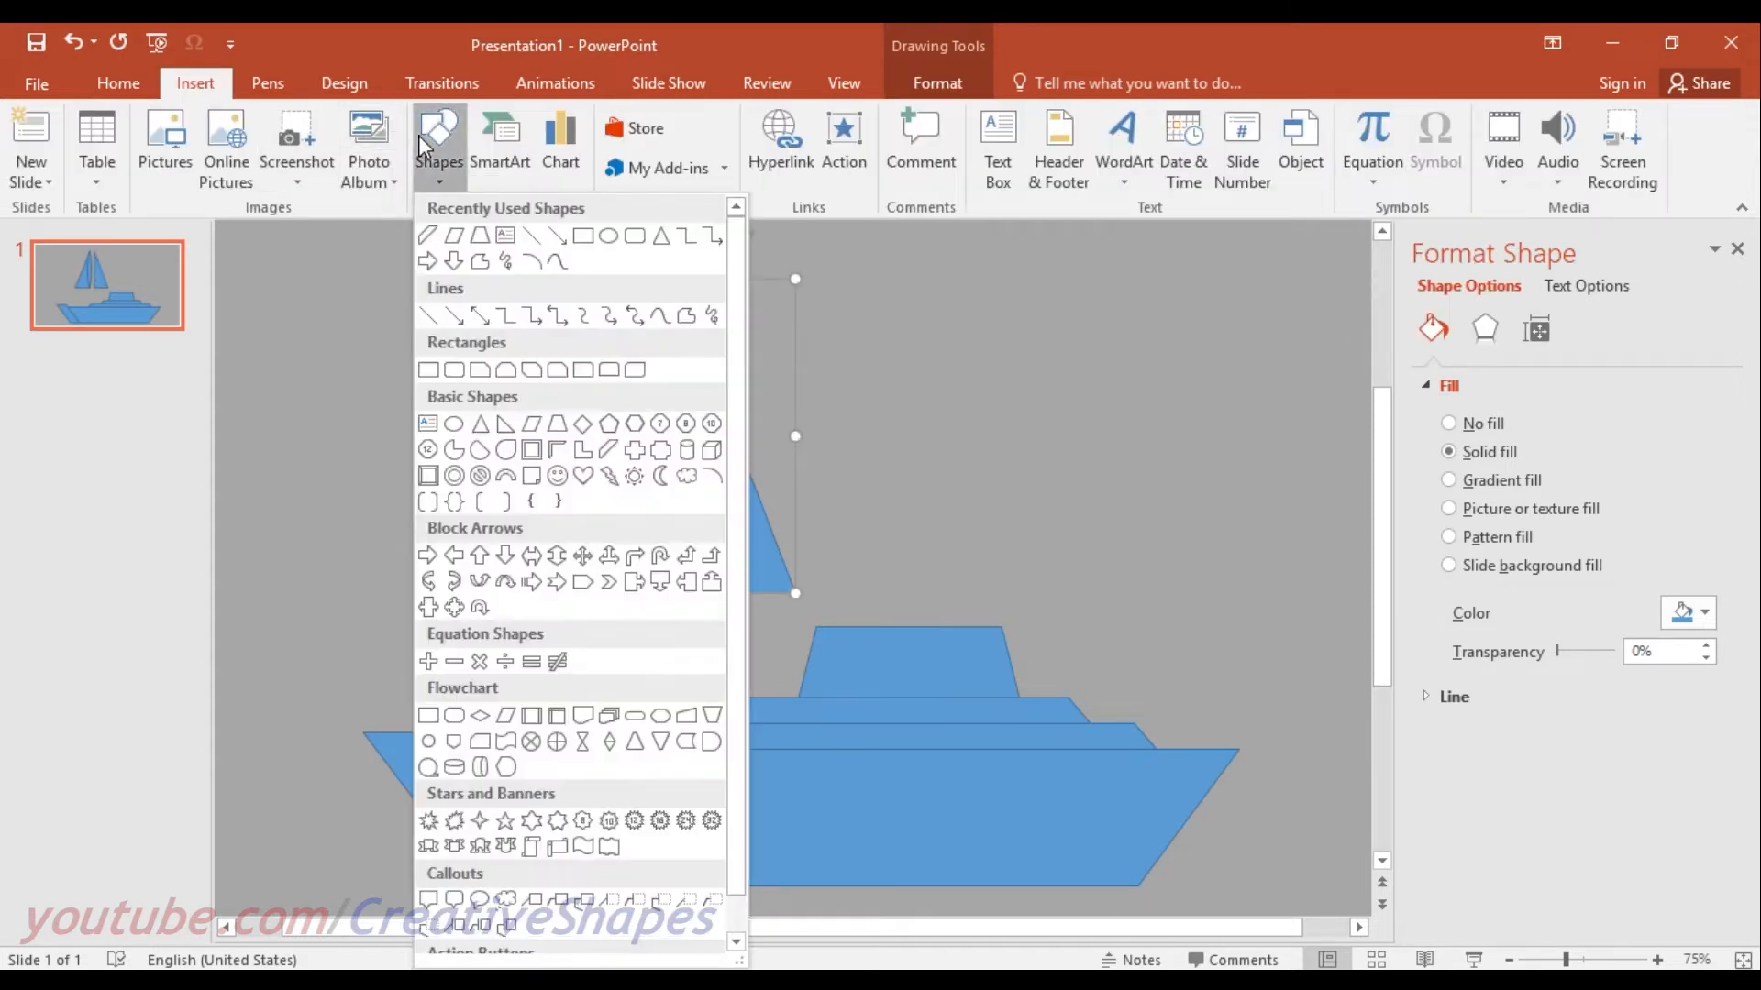
left_click(453, 370)
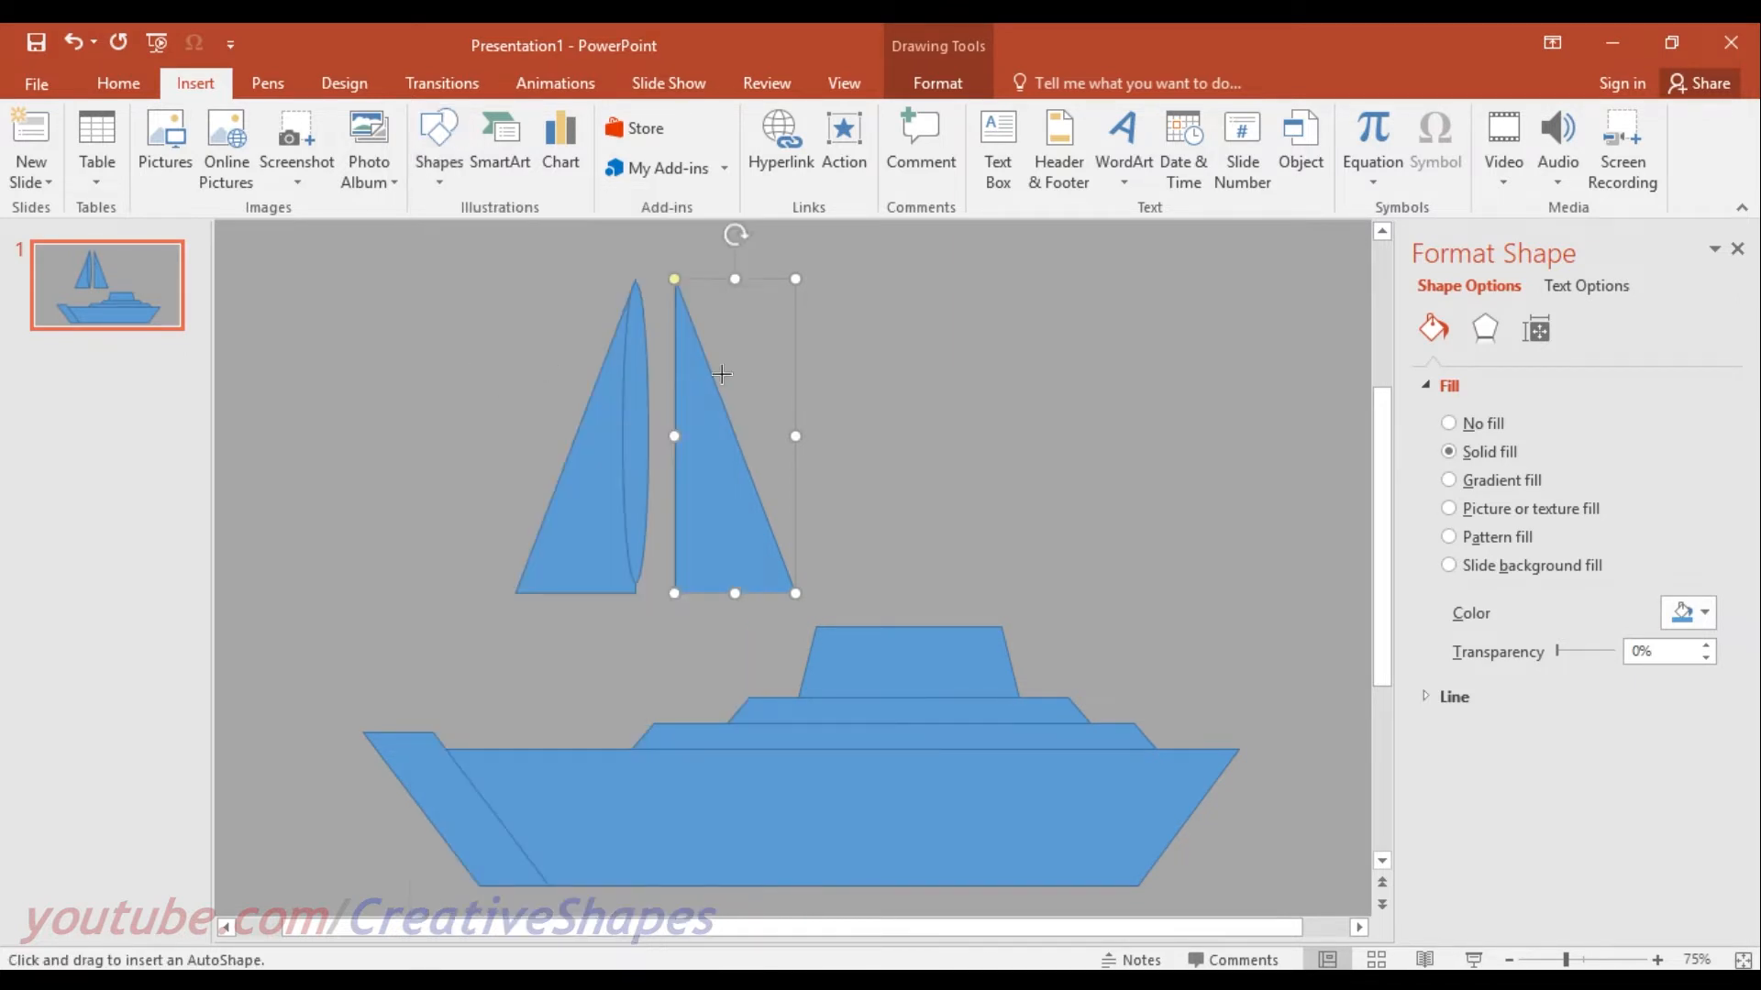
left_click_drag(878, 267, 892, 618)
left_click_drag(895, 441, 951, 446)
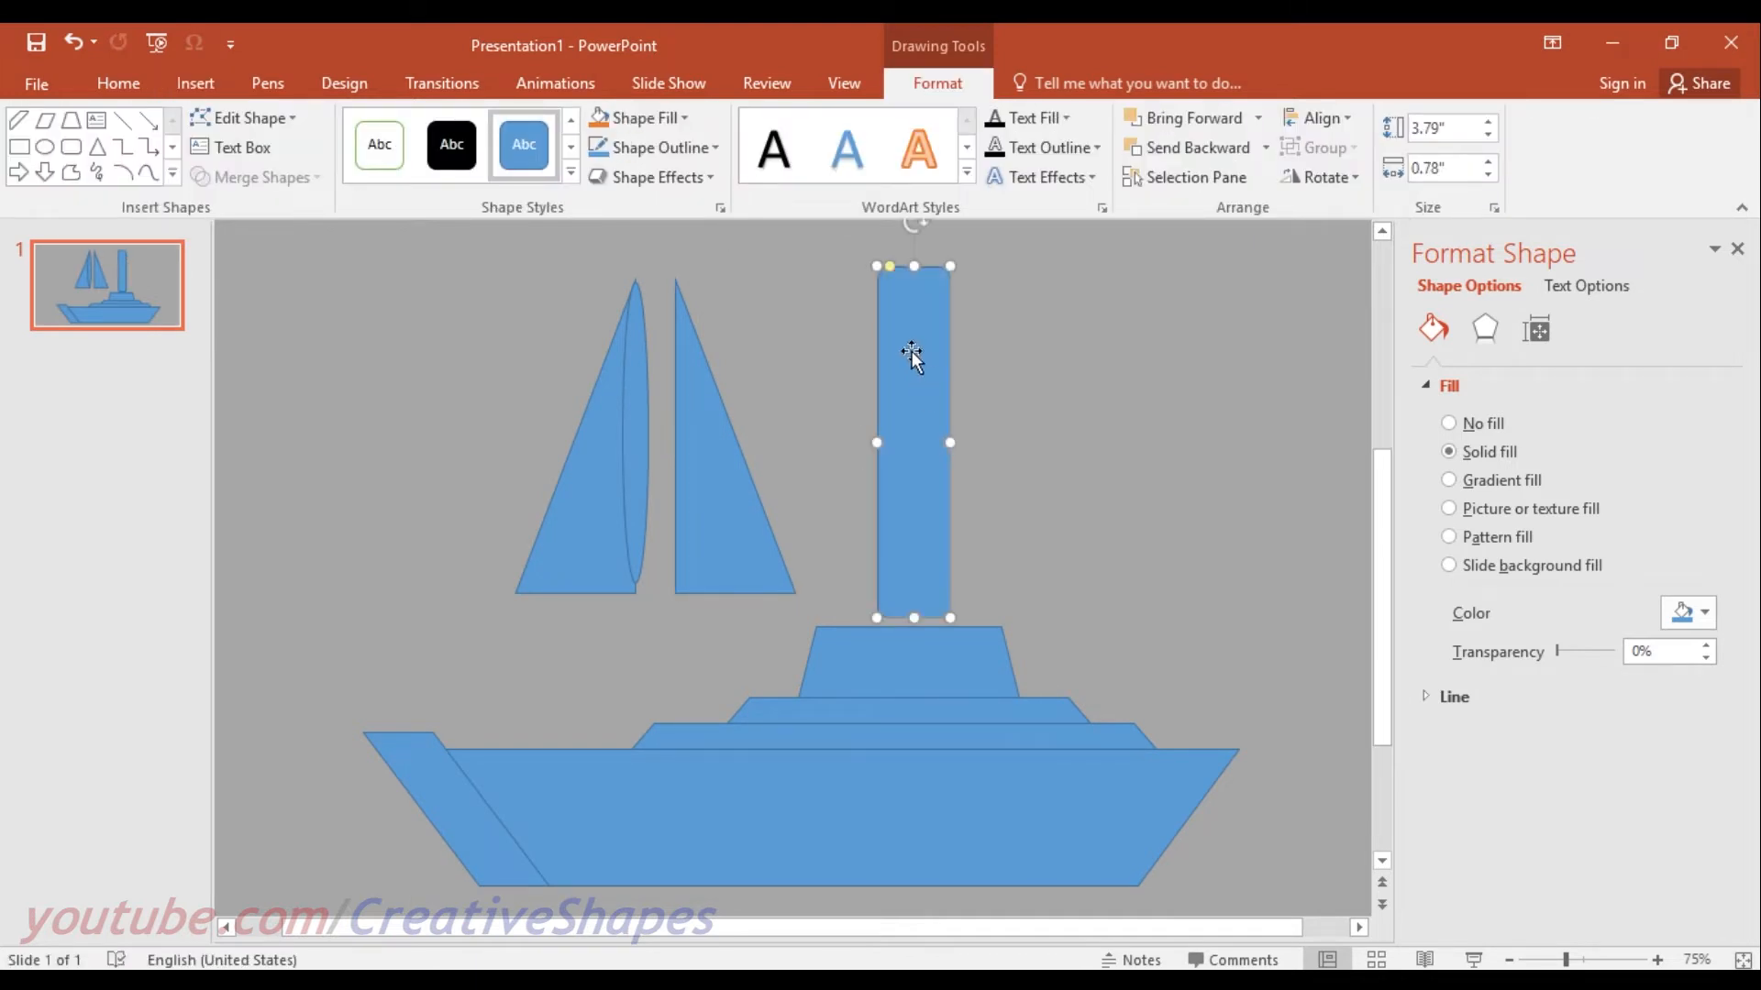
left_click_drag(889, 262, 928, 255)
left_click_drag(947, 444, 800, 534)
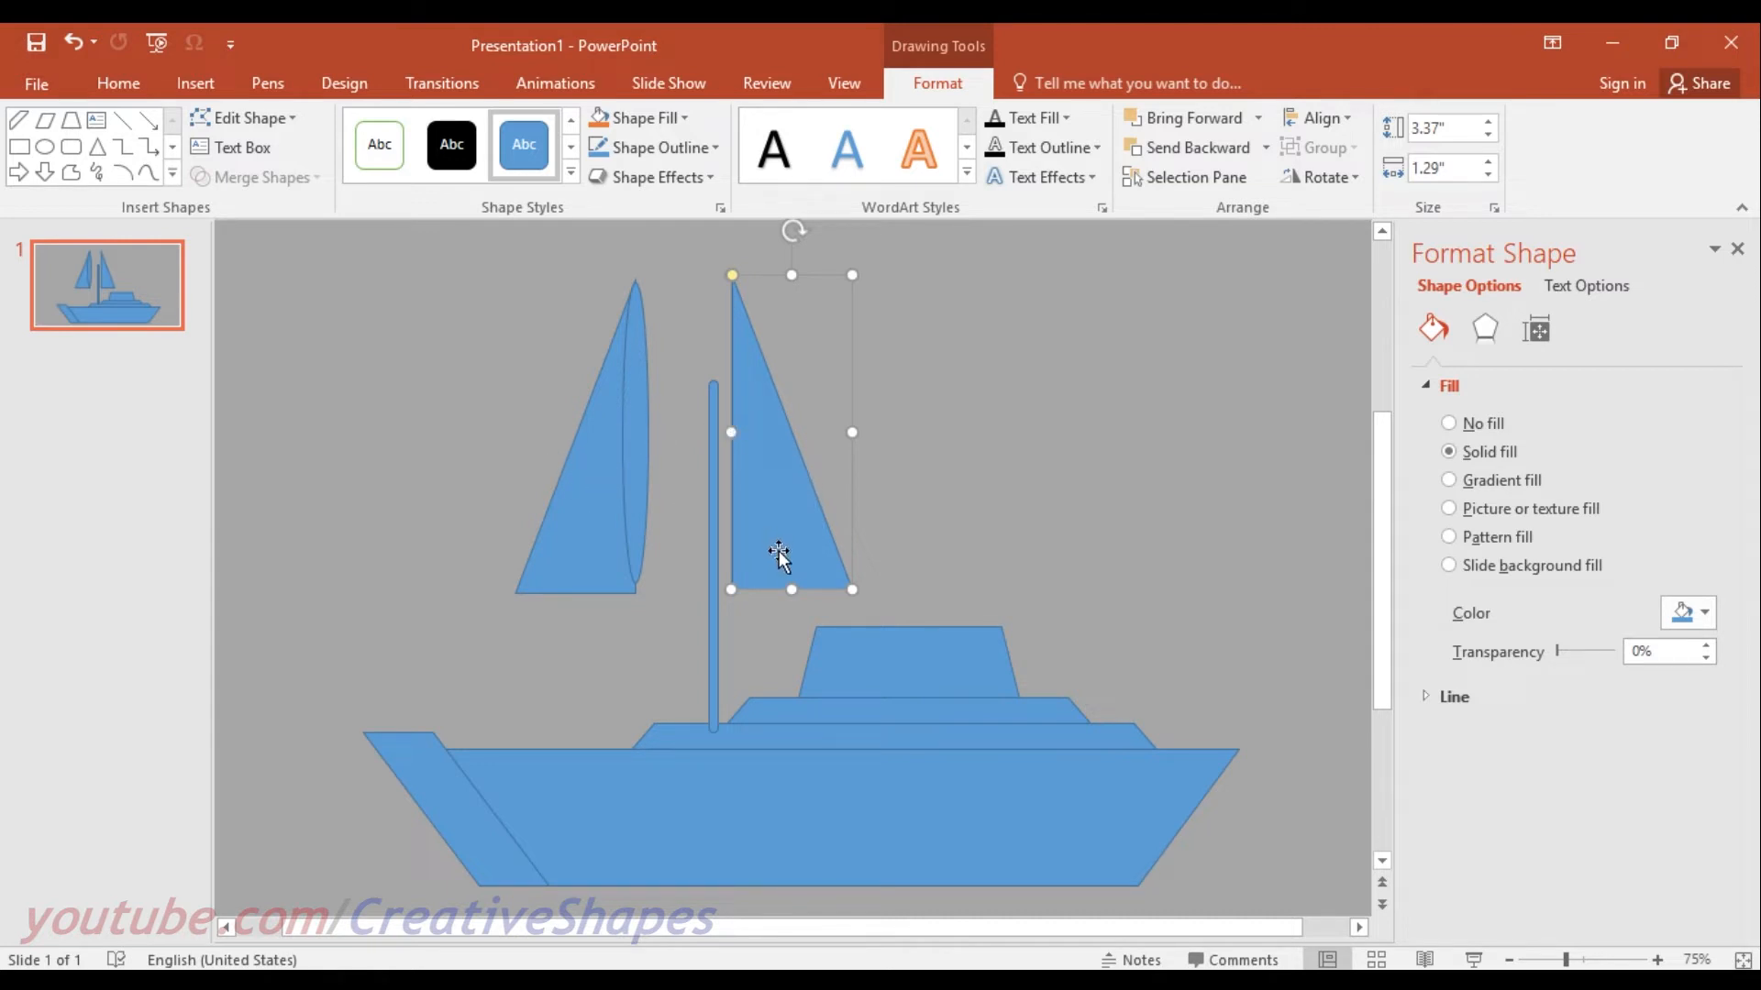
Lengthen the mast upward to about 4.88 in and move the right sail against it.
left_click(714, 613)
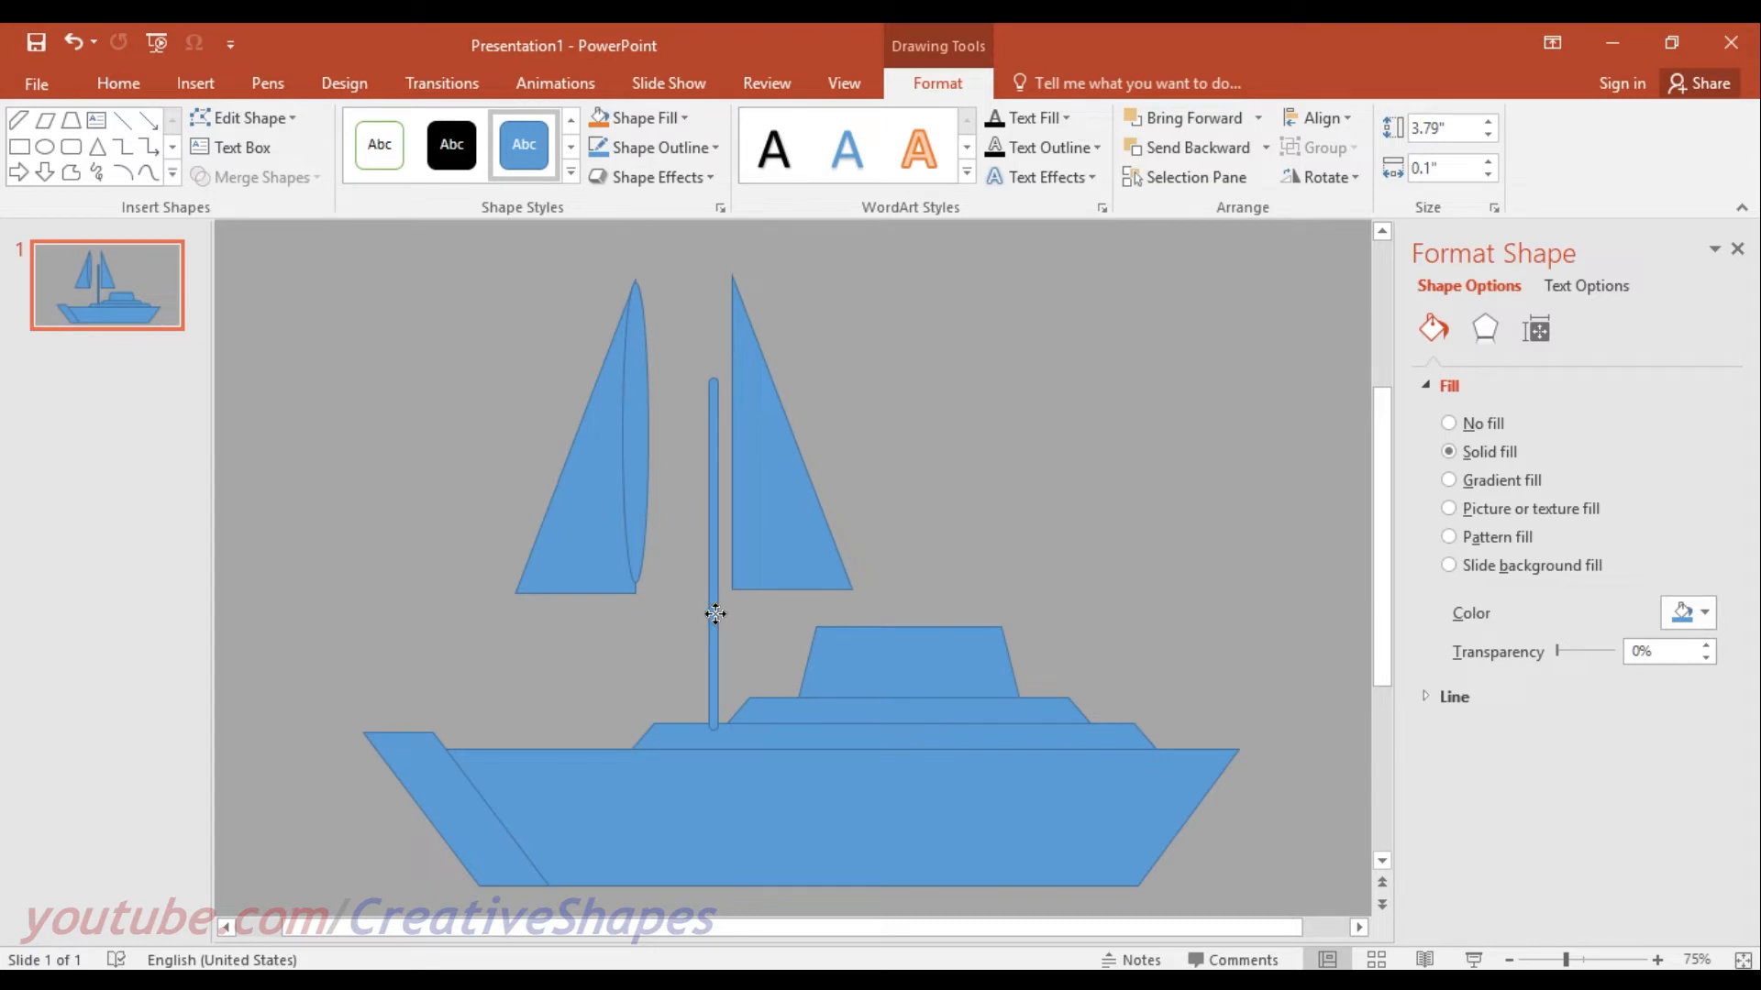
left_click_drag(714, 377, 715, 274)
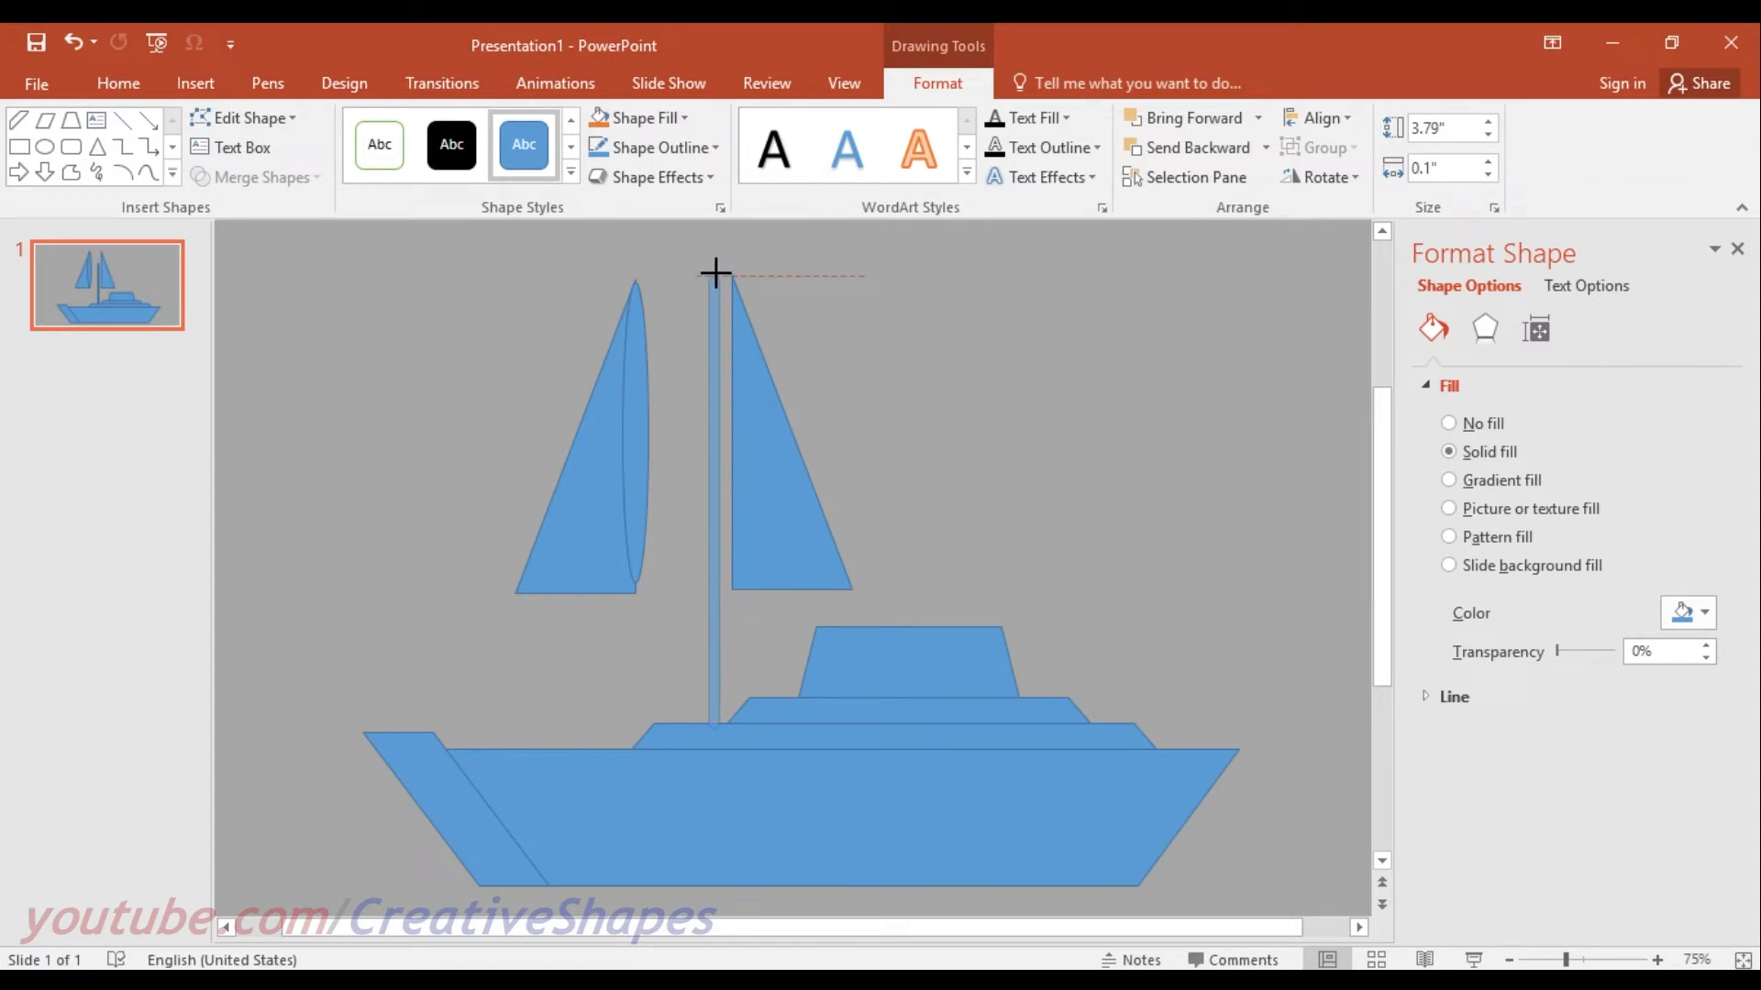
left_click_drag(716, 273, 715, 275)
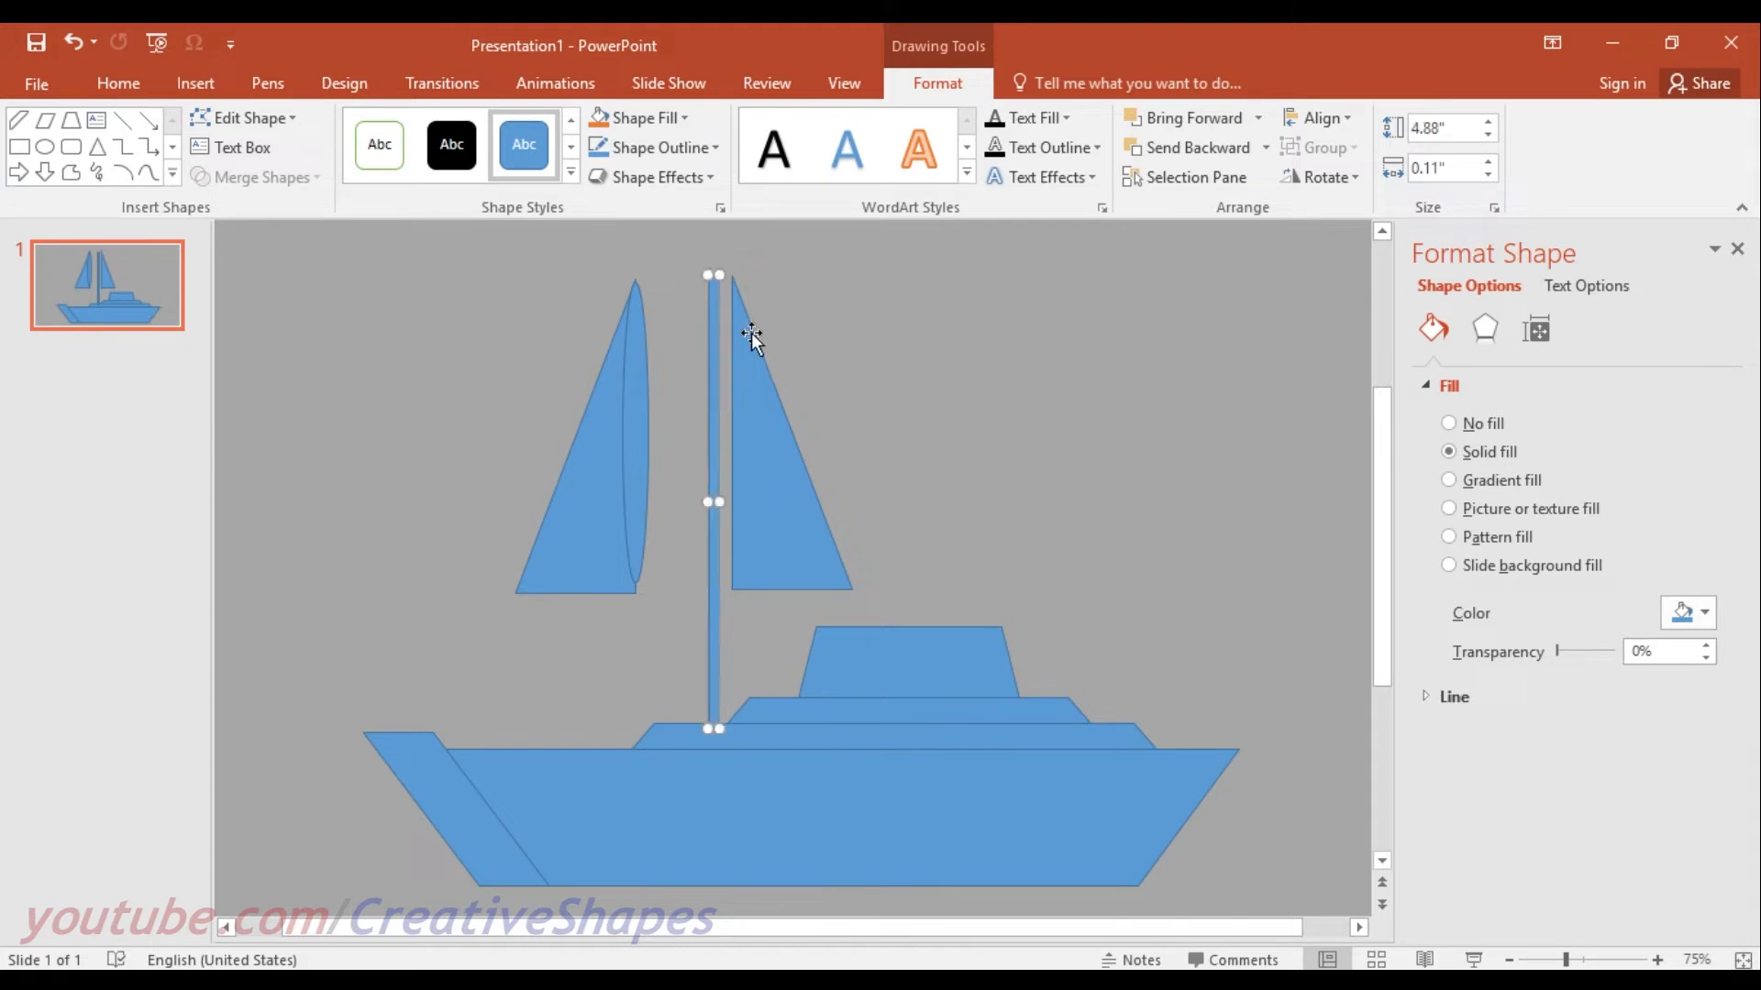
left_click(771, 444)
left_click_drag(771, 445, 764, 443)
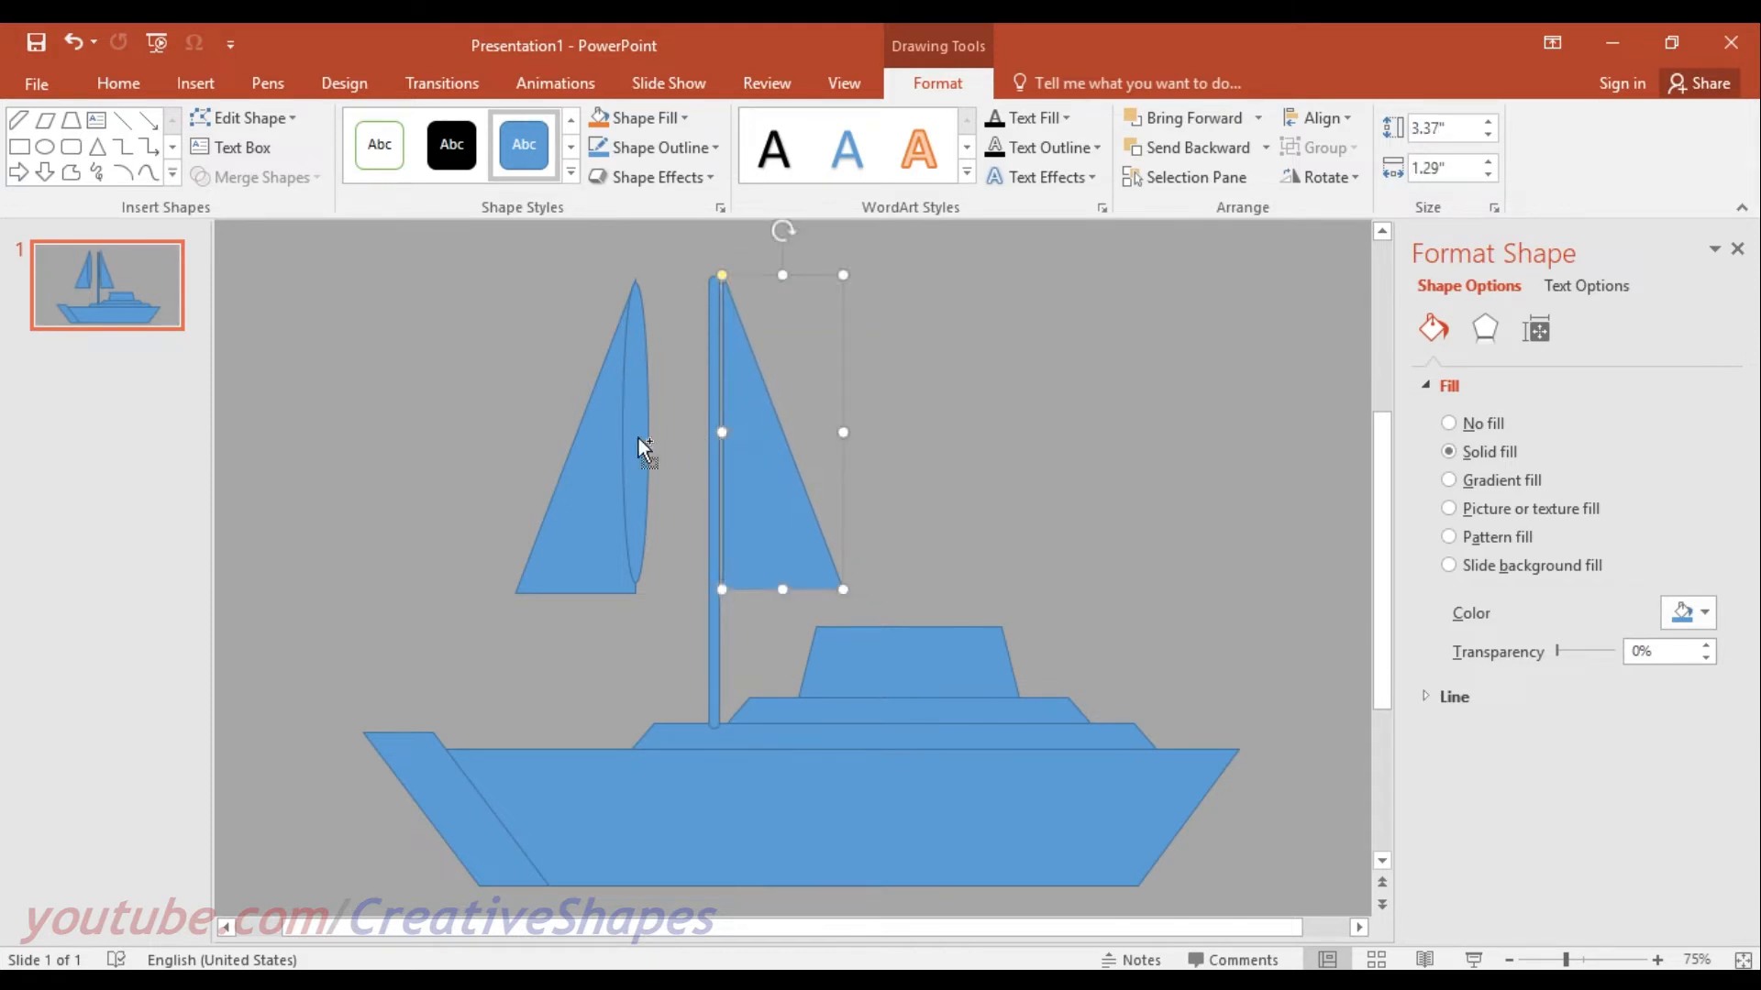
Move the left sail and its ellipse together against the mast, lower than the right sail, and nudge the right sail flush with the mast.
left_click(638, 448, "shift")
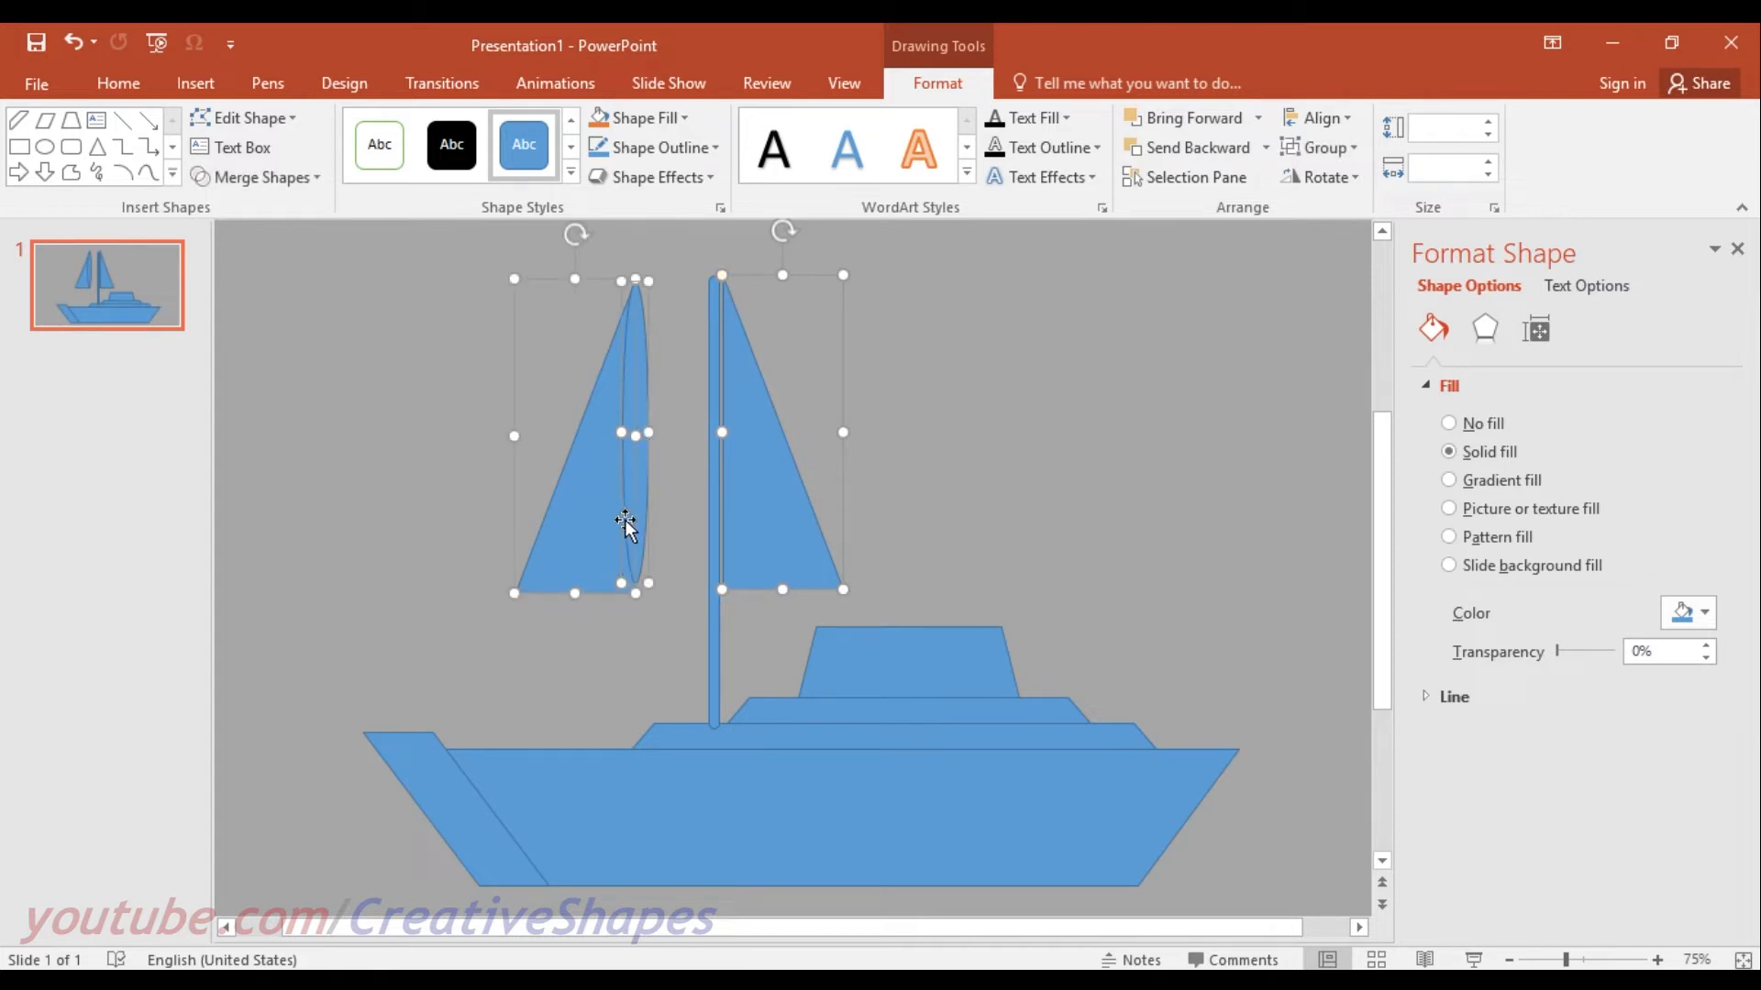
left_click(405, 483)
left_click(579, 482)
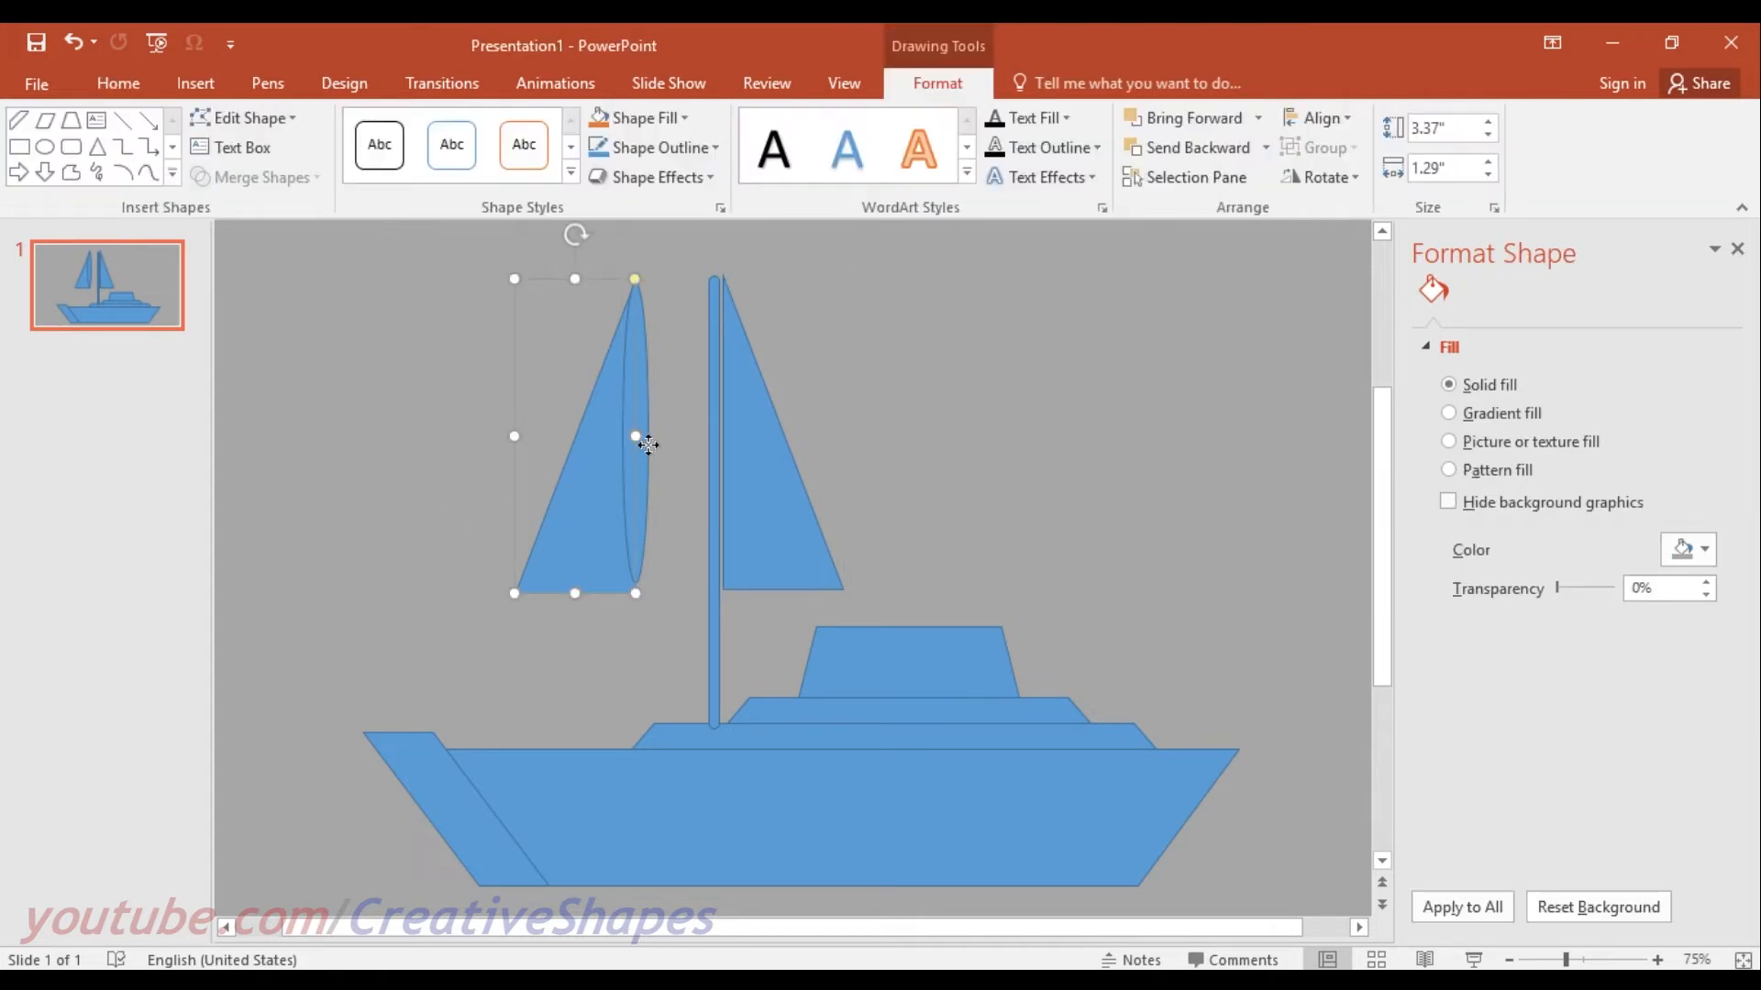
left_click(644, 441, "shift")
left_click_drag(610, 479, 673, 514)
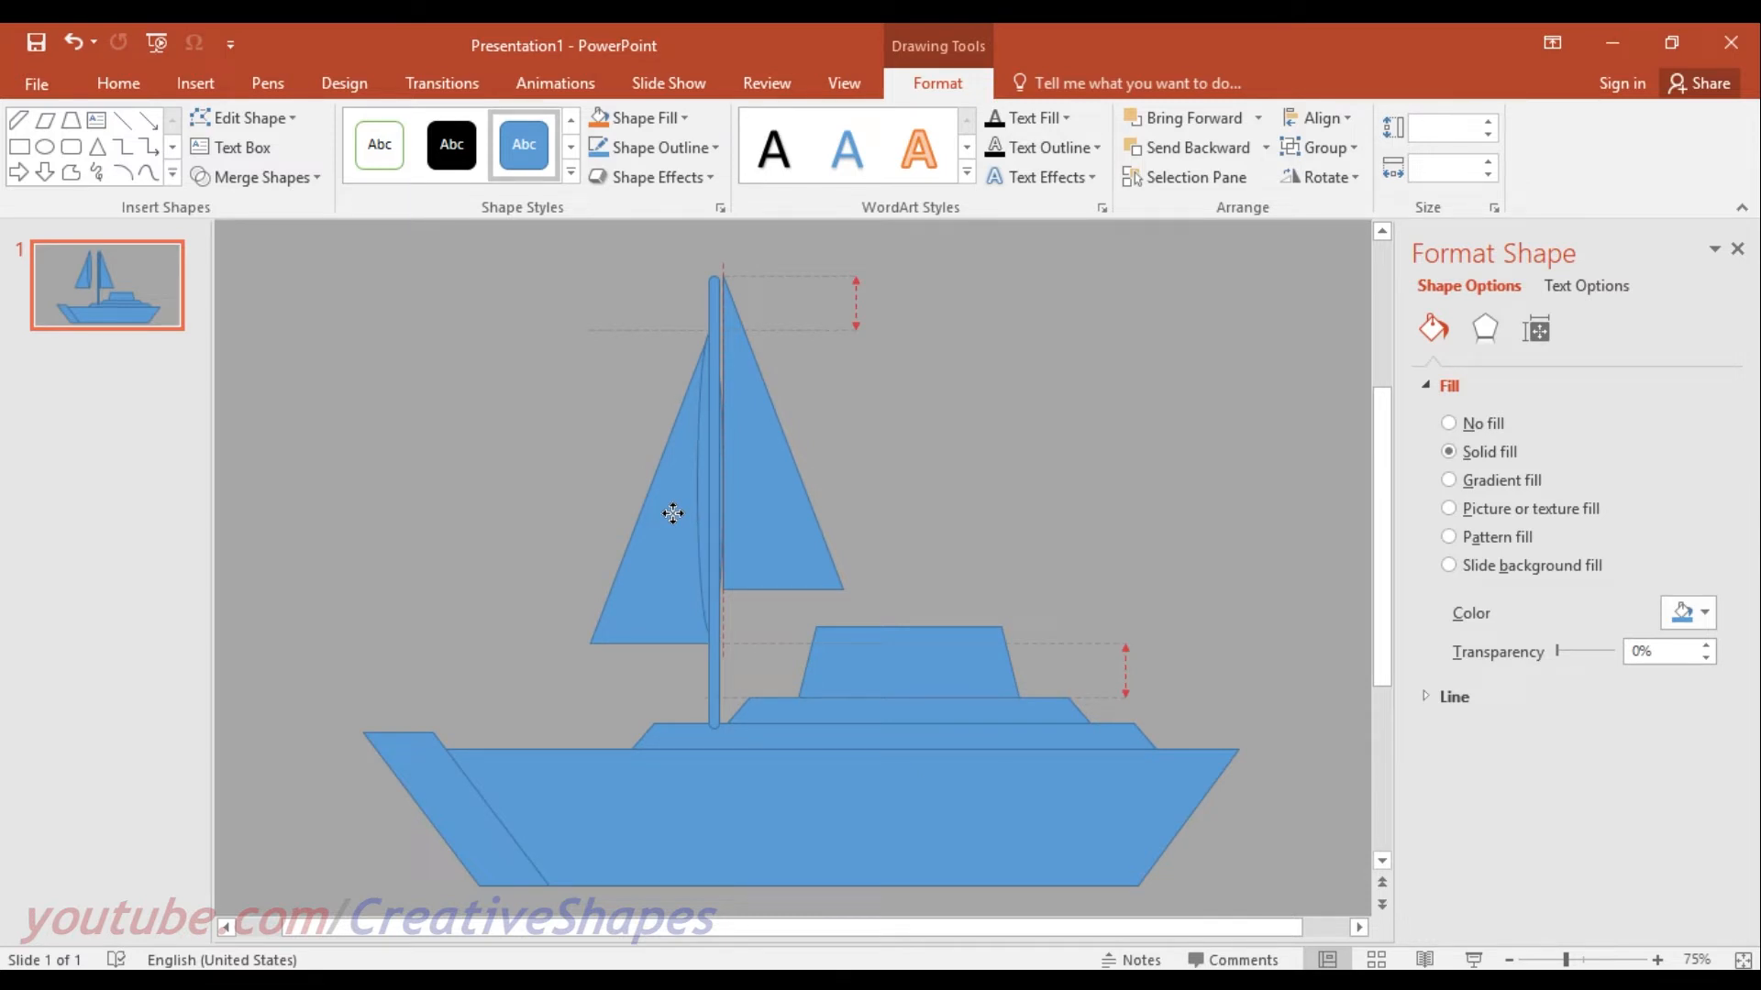
left_click_drag(672, 514, 674, 514)
left_click(771, 431)
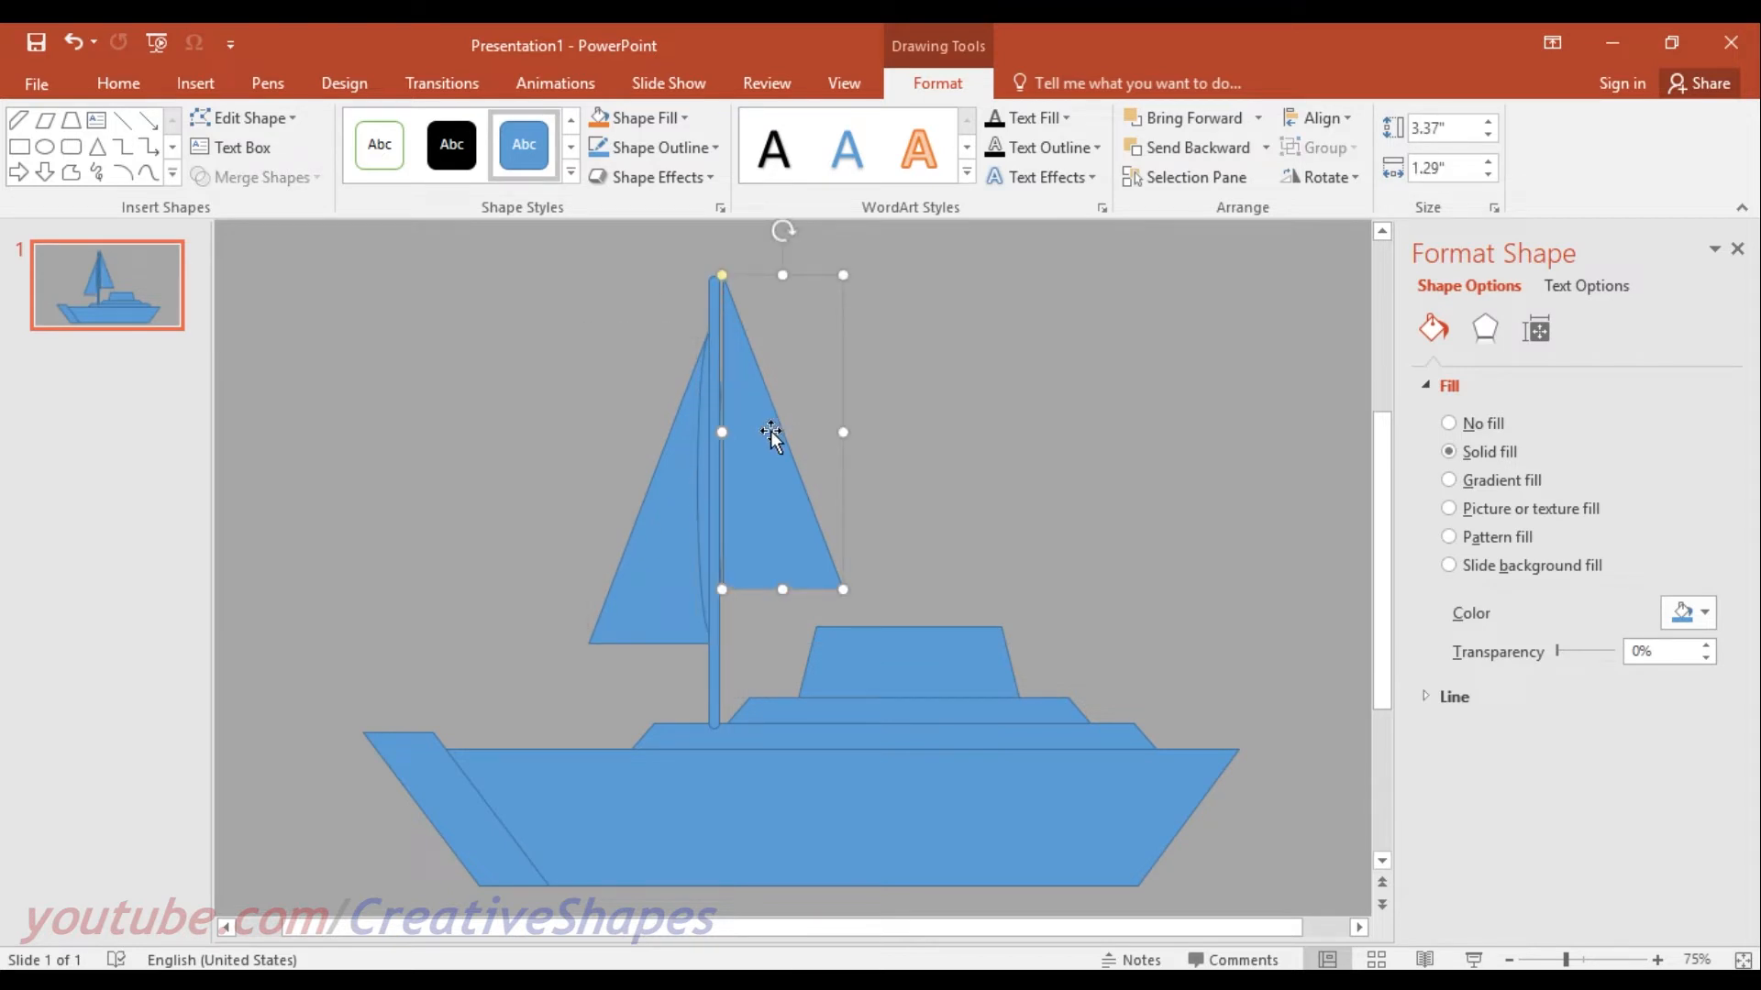
left_click(970, 467)
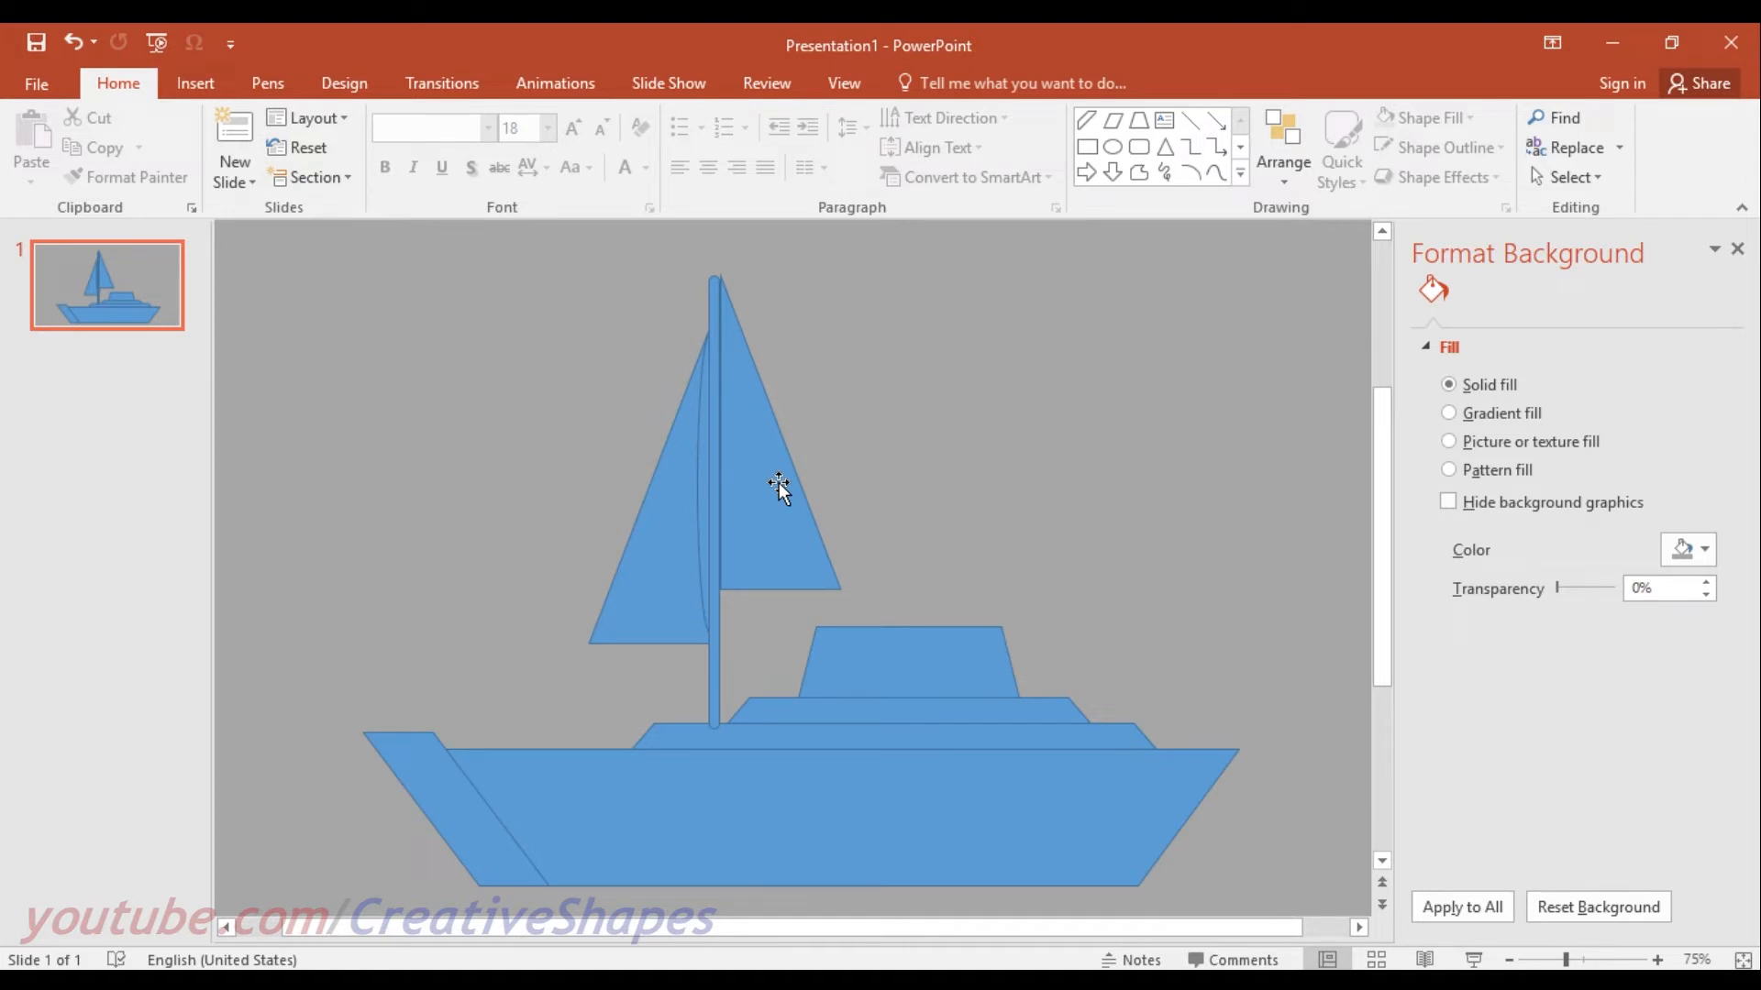
left_click(196, 85)
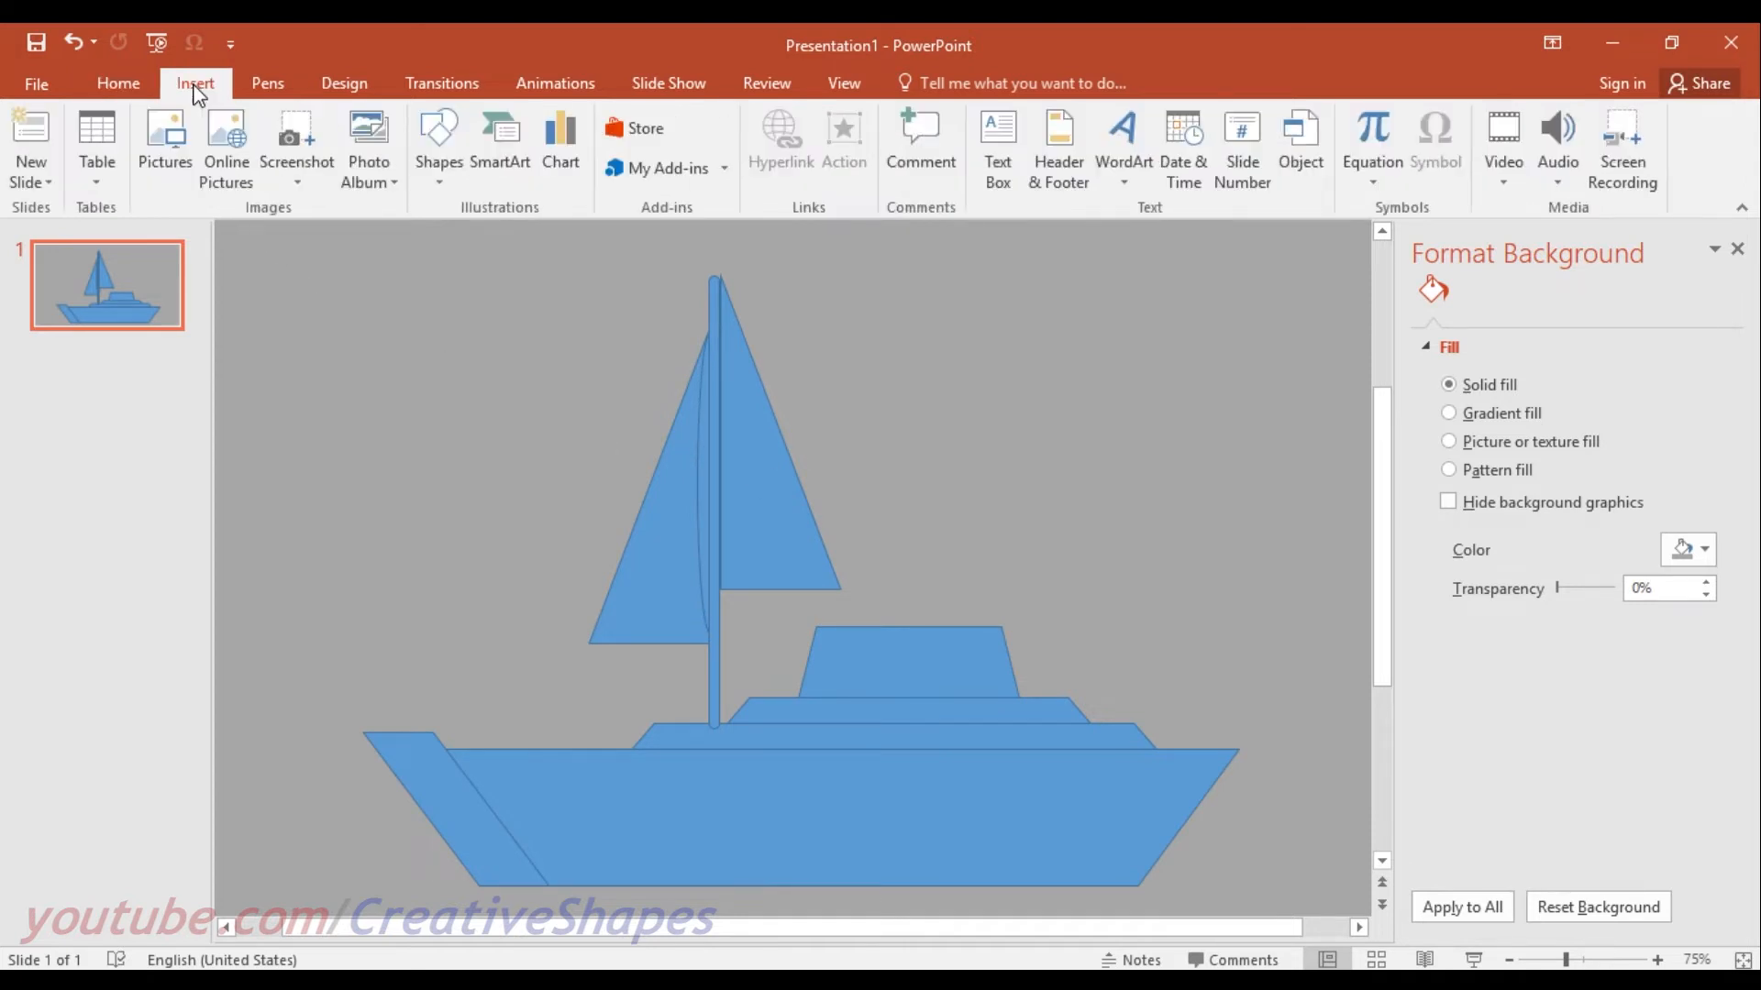
left_click(451, 140)
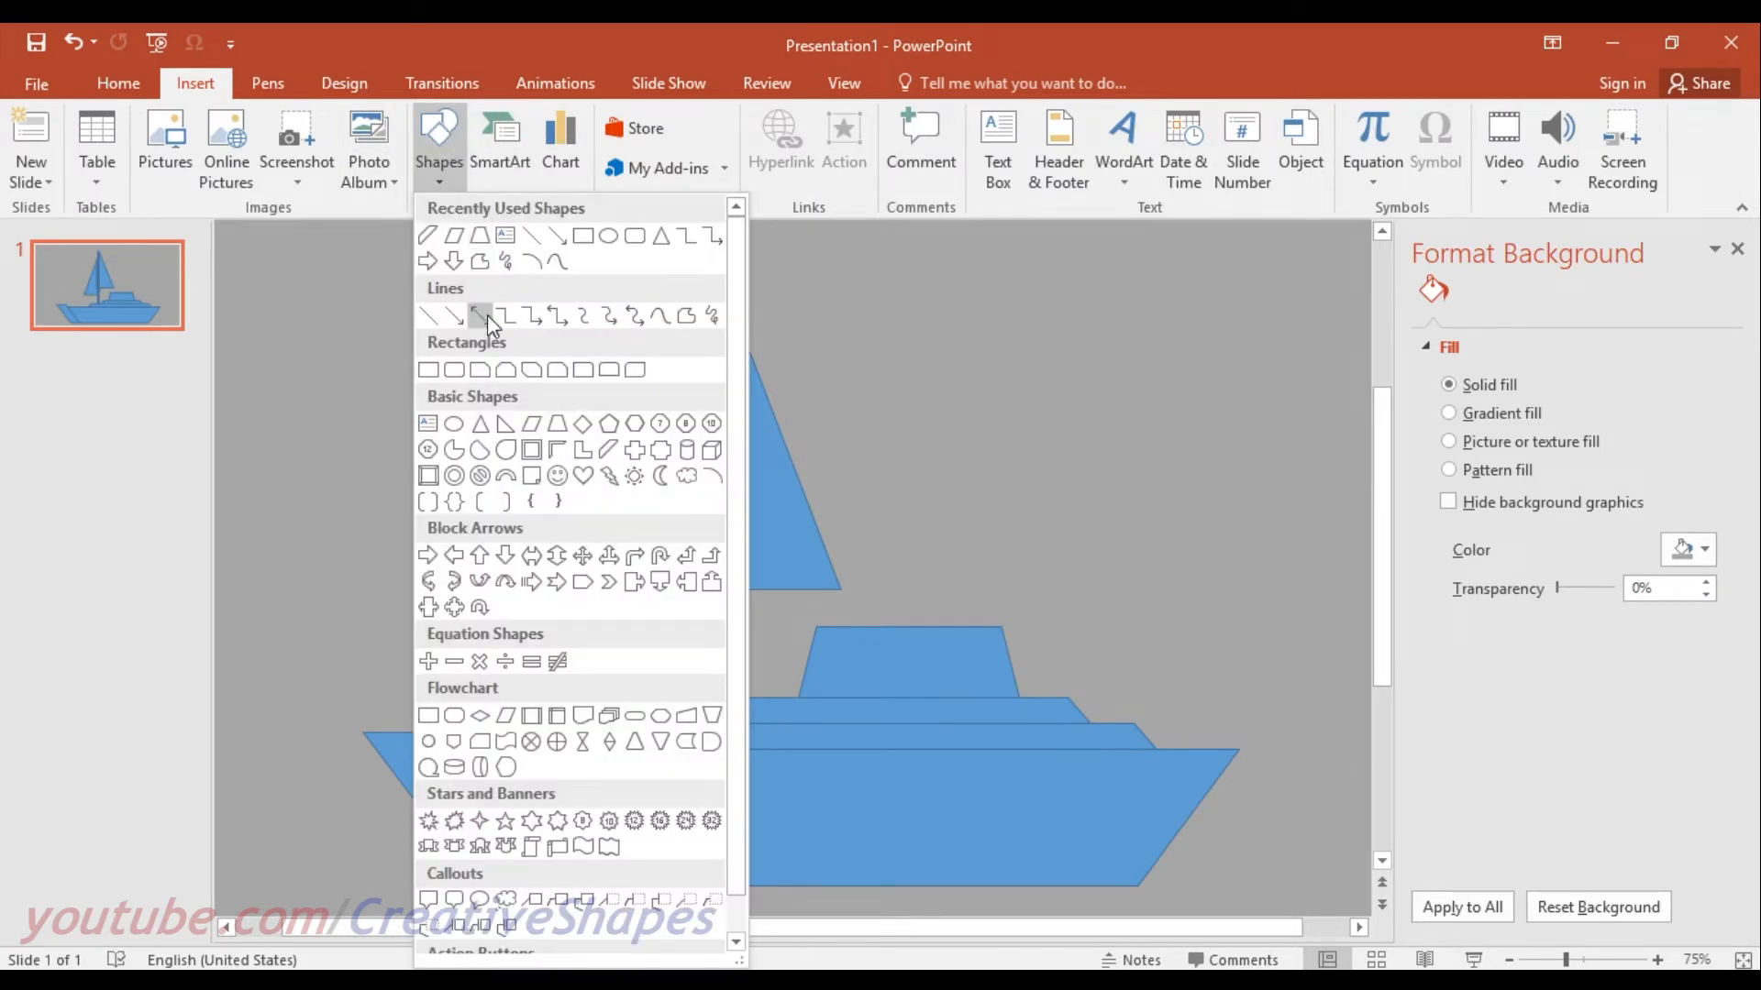
left_click(505, 427)
left_click_drag(460, 476, 667, 620)
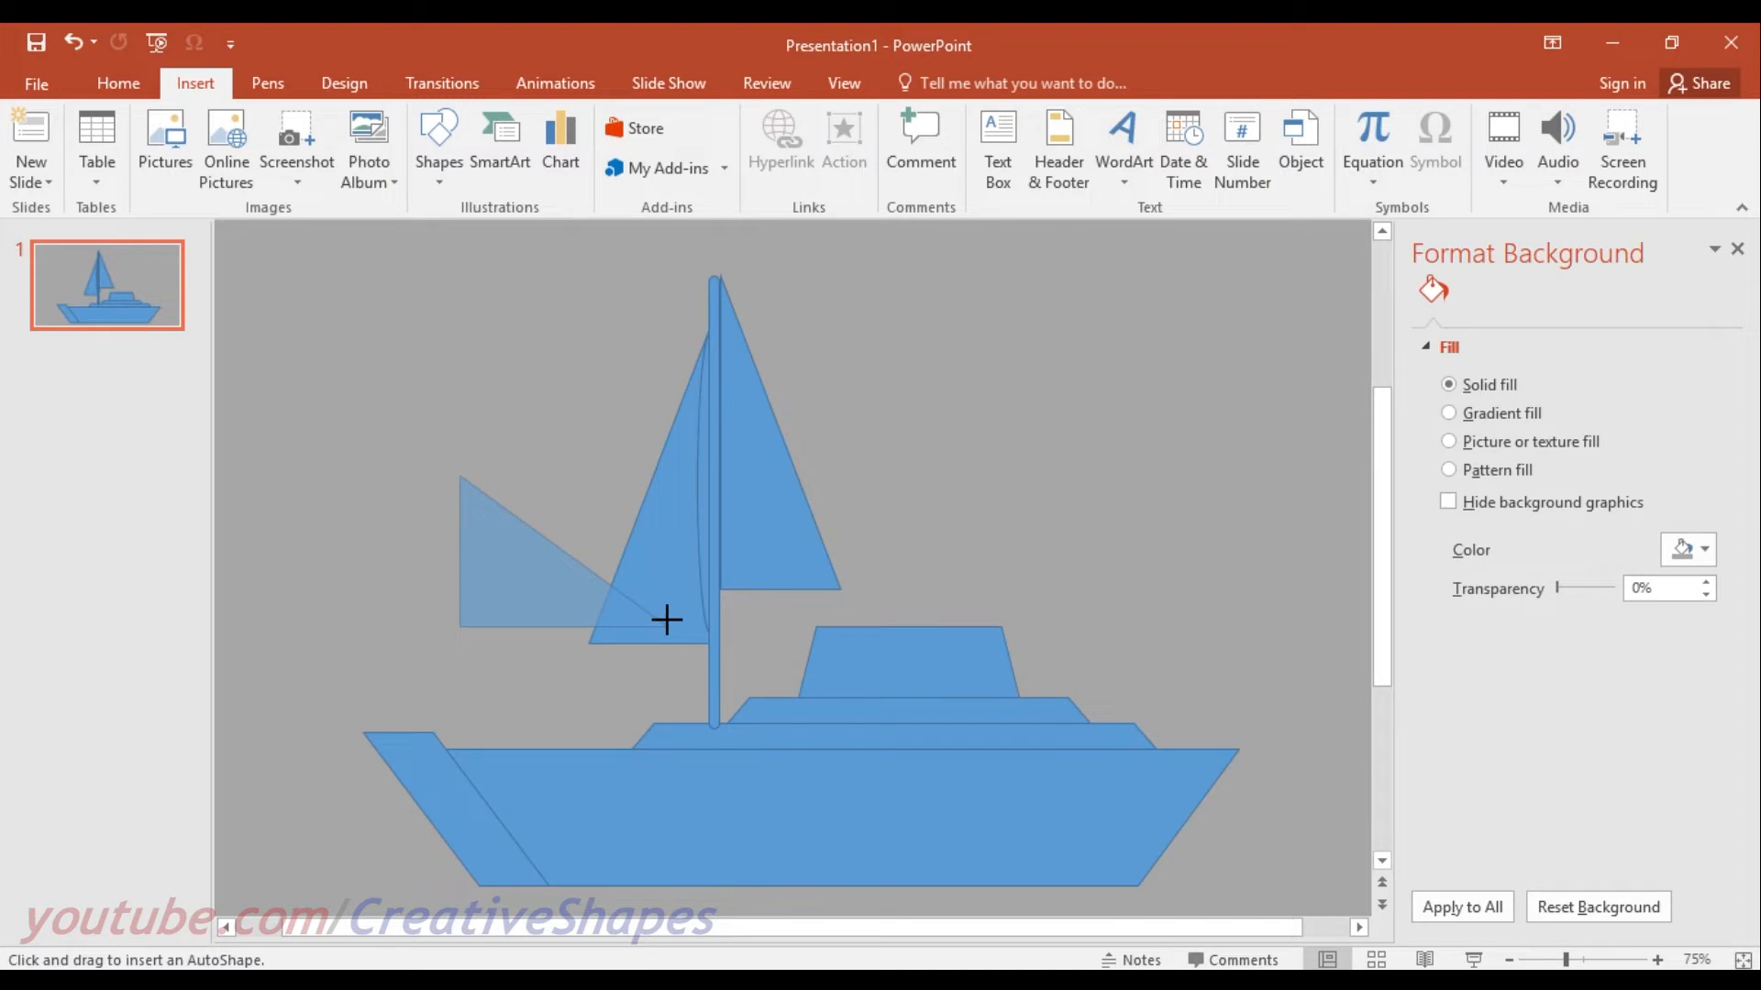
left_click_drag(667, 620, 667, 620)
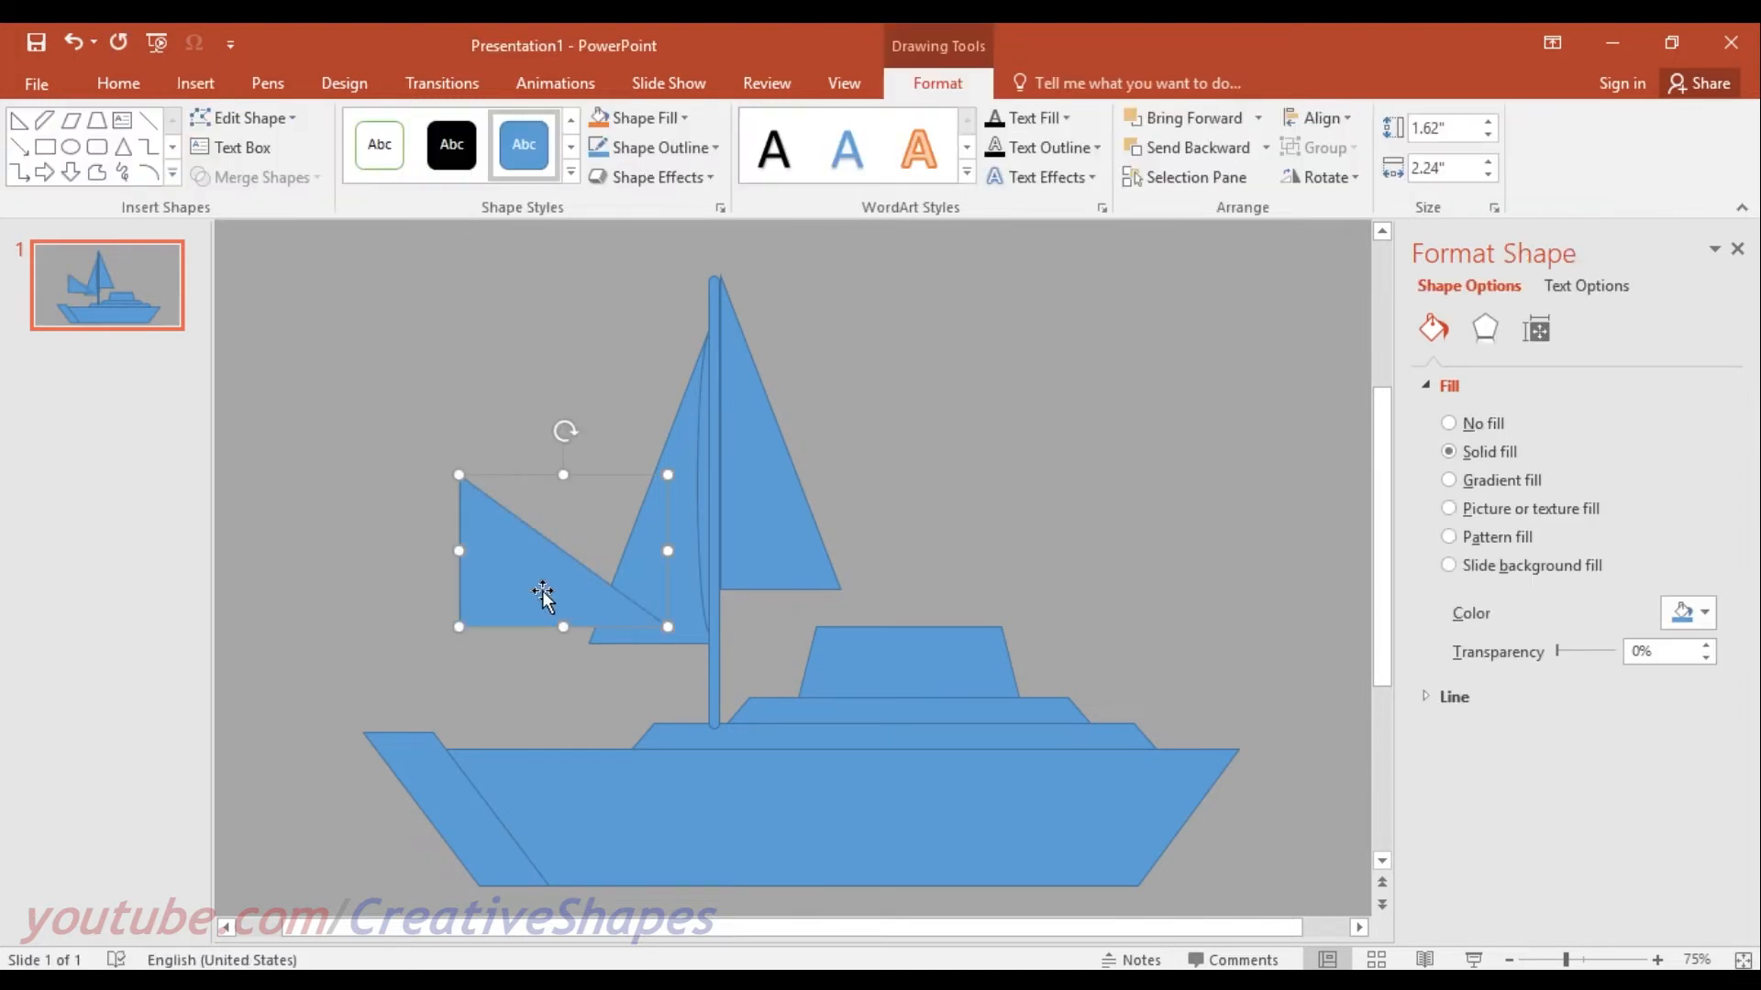
key("ctrl+z")
Copy the right sail, shorten the copy to 0.8 in high, fit it on the sail's foot and place a duplicate beside the sail.
left_click(763, 509)
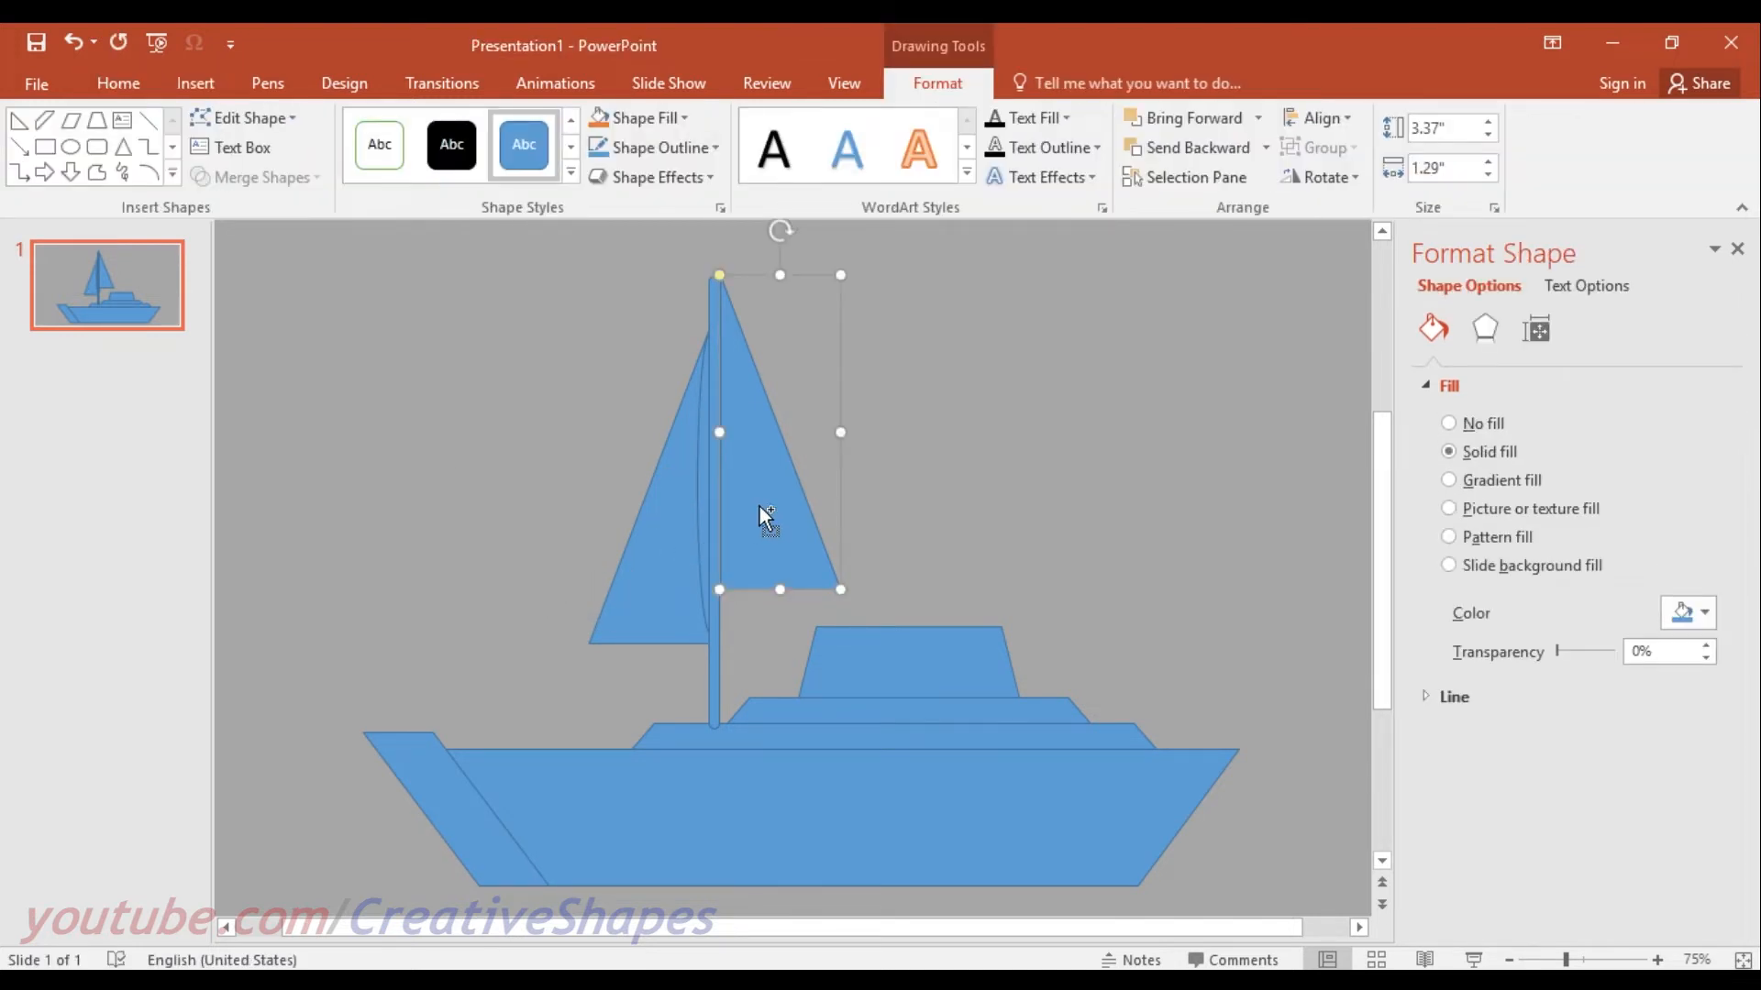
left_click_drag(759, 507, 1000, 506)
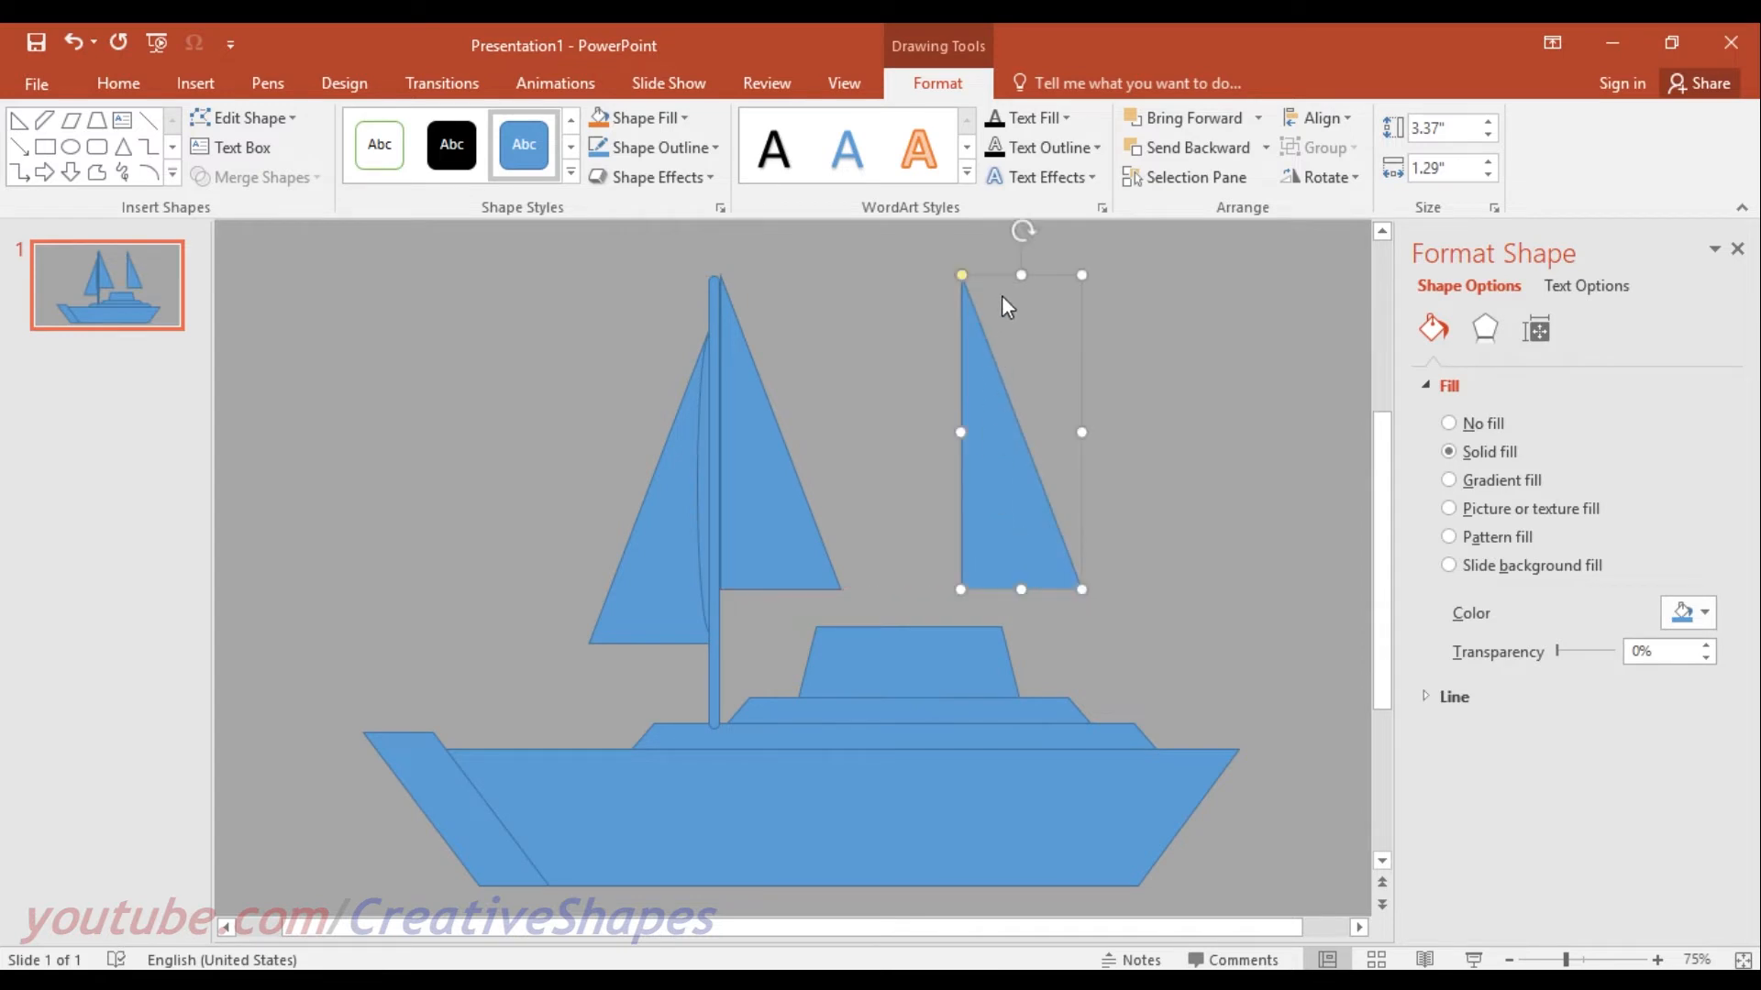
left_click_drag(1019, 278, 1035, 518)
left_click_drag(1022, 578, 990, 559)
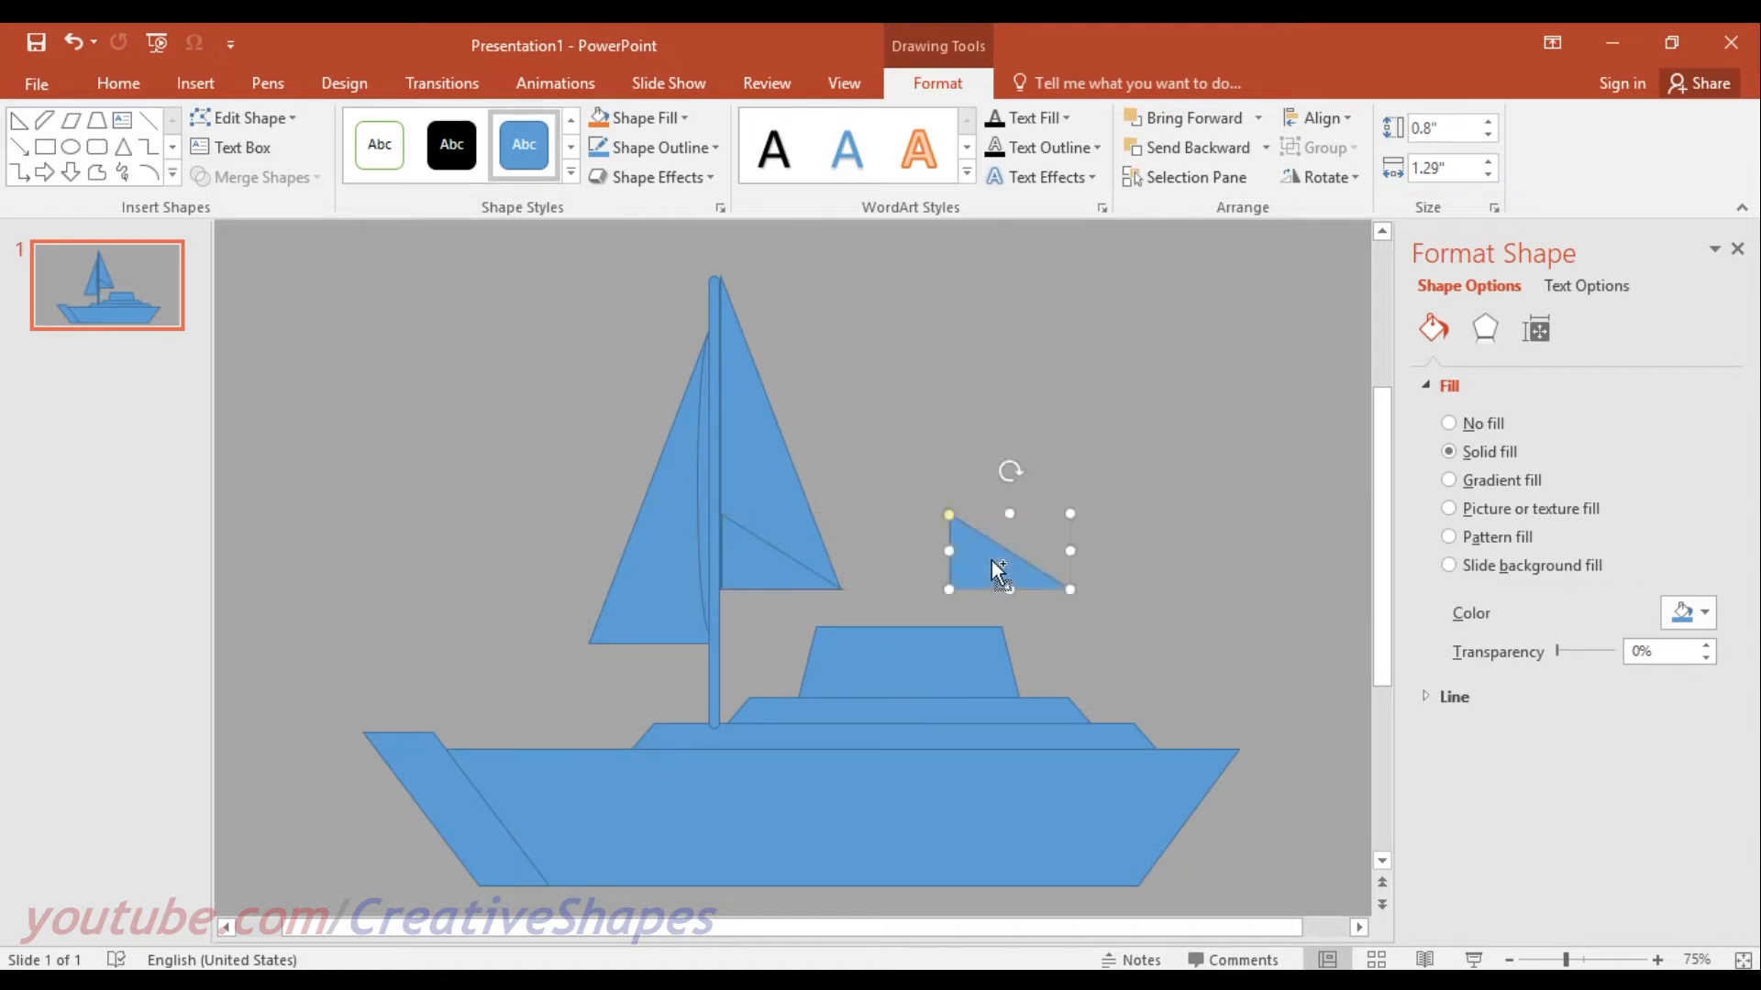
Flip the spare small triangle horizontally and fit it on the foot of the left sail.
left_click(1343, 175)
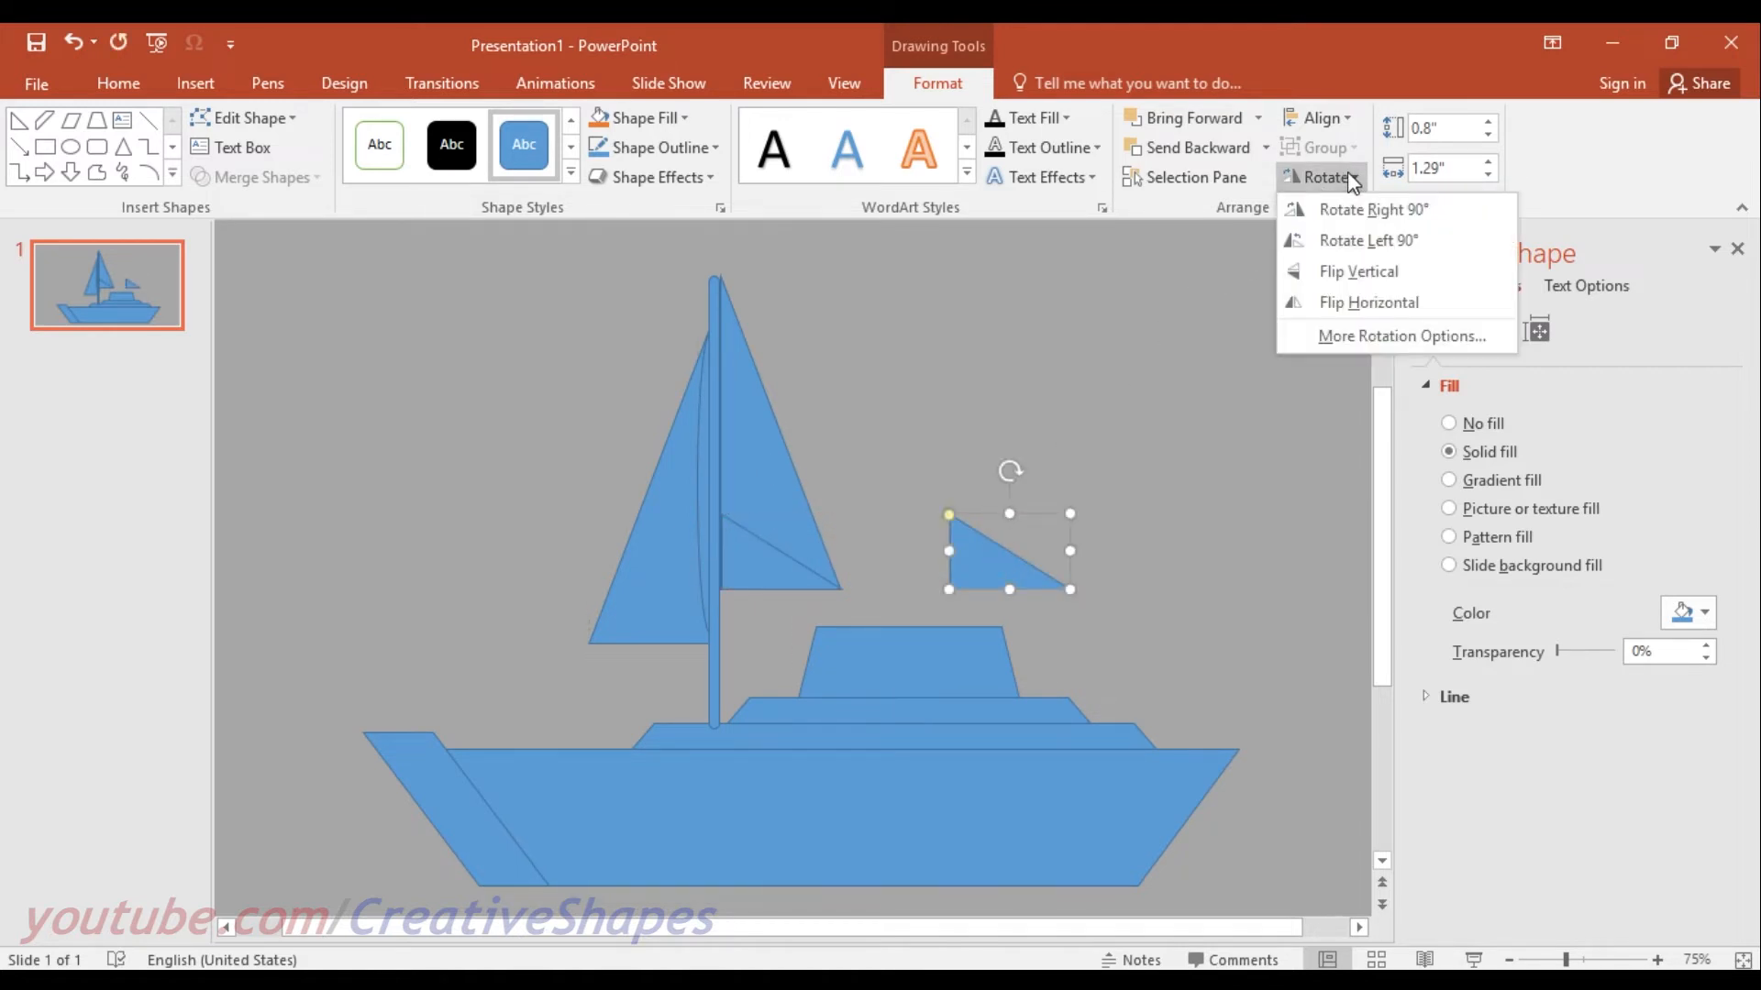
left_click(1339, 305)
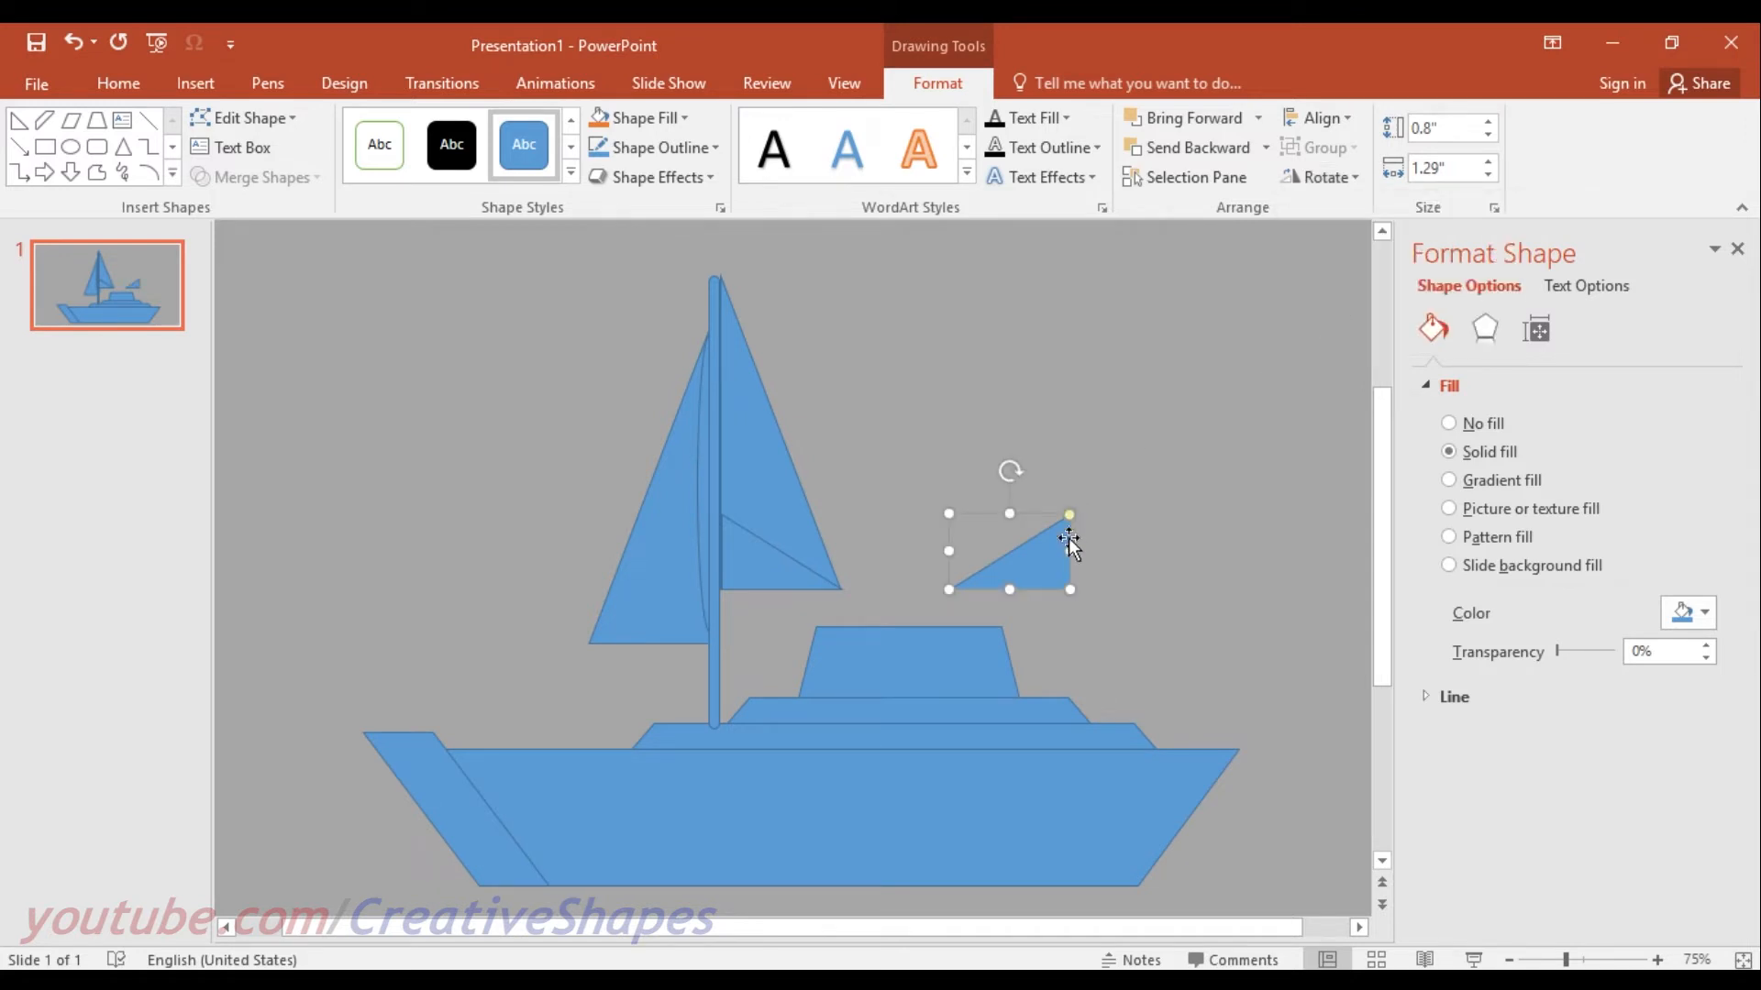
left_click_drag(1063, 551, 691, 612)
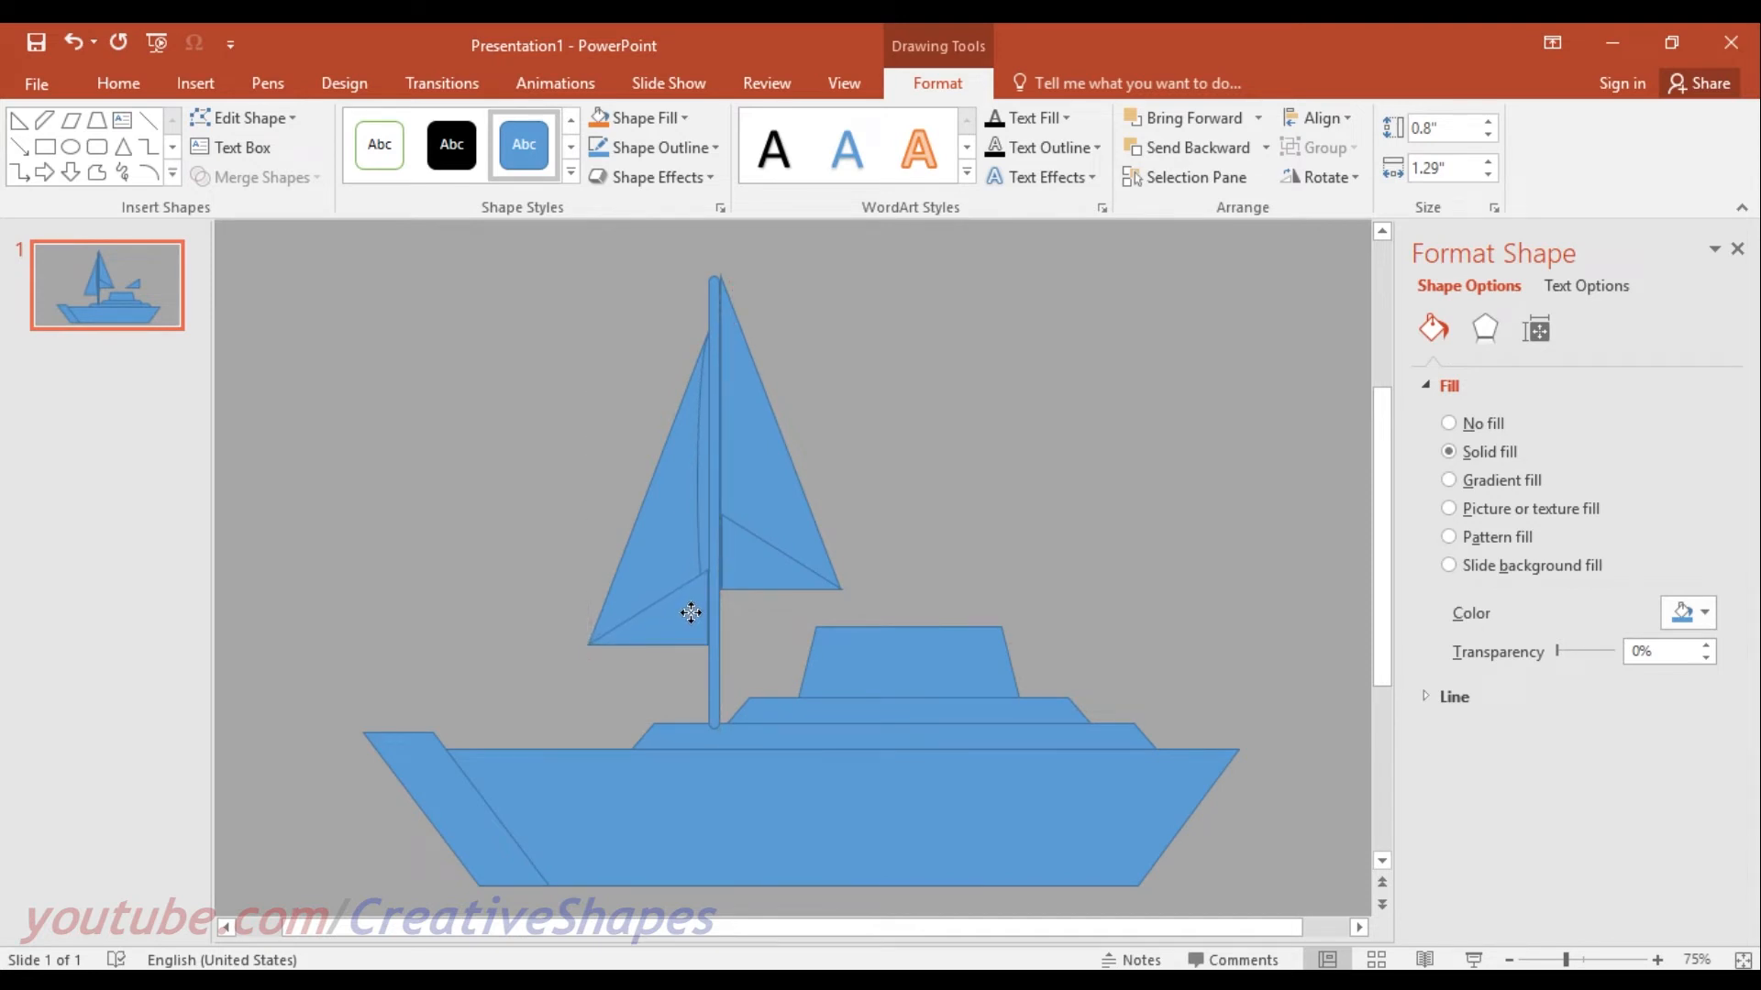
left_click(692, 611)
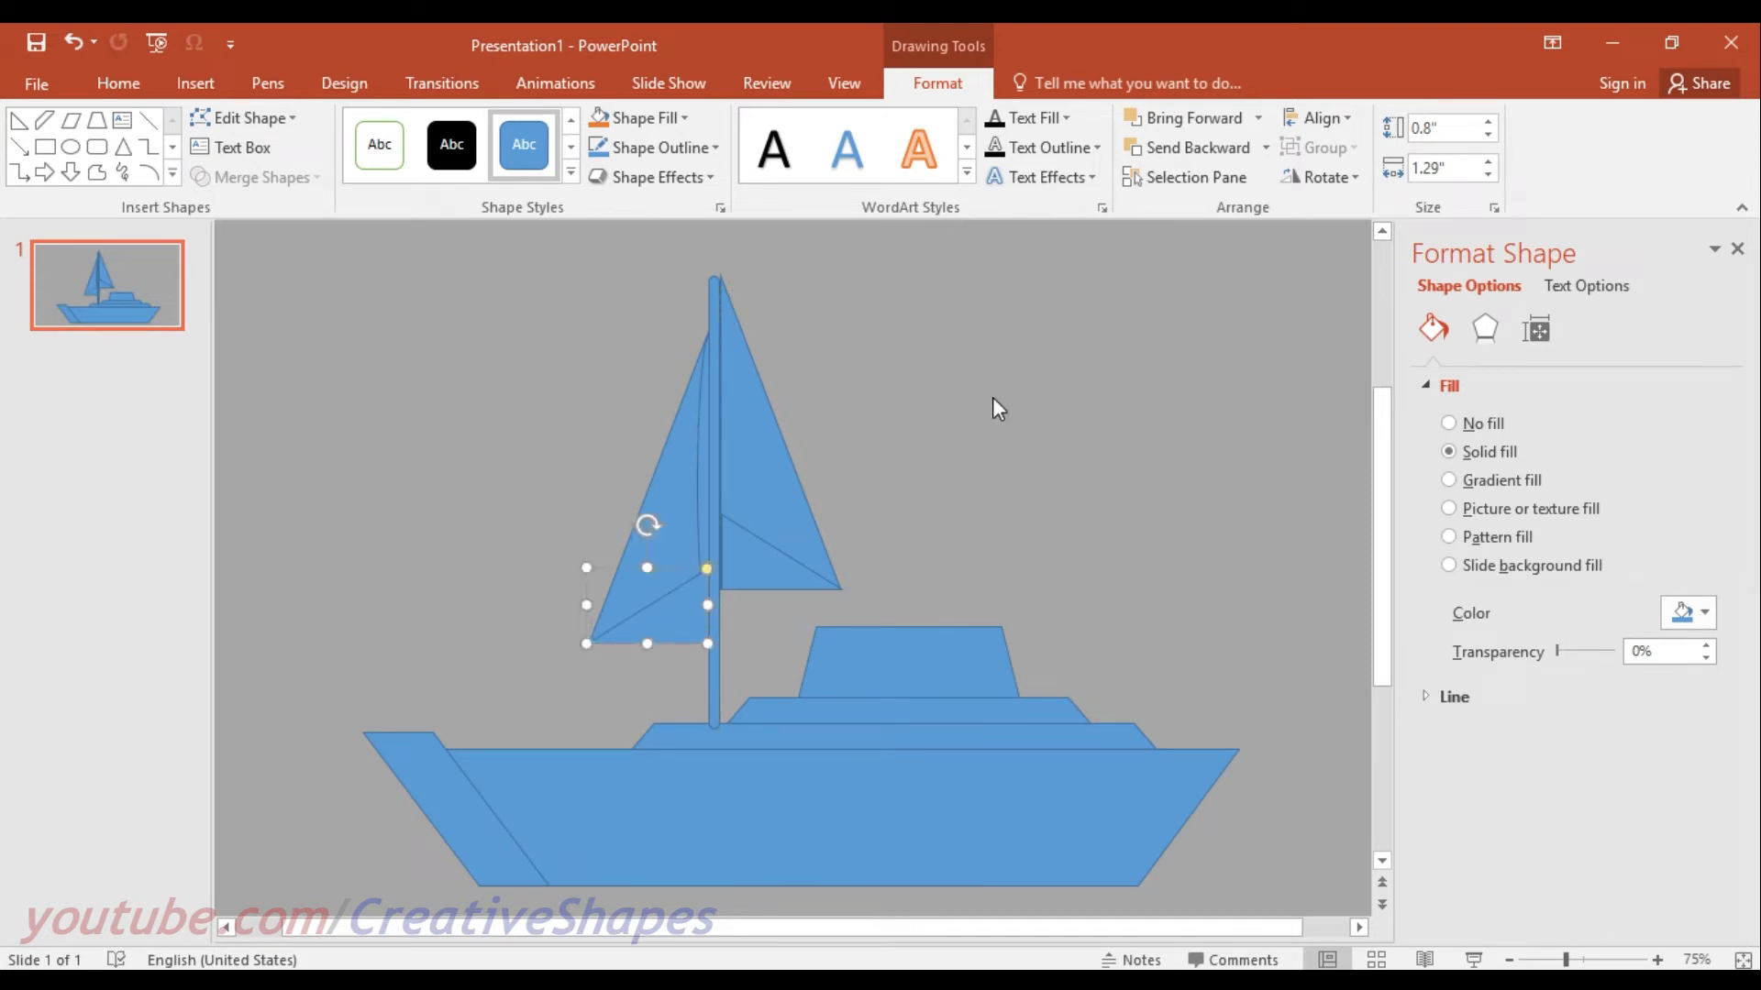
Send the left sail's small triangle backward until it lies behind the narrow ellipse.
left_click(1174, 163)
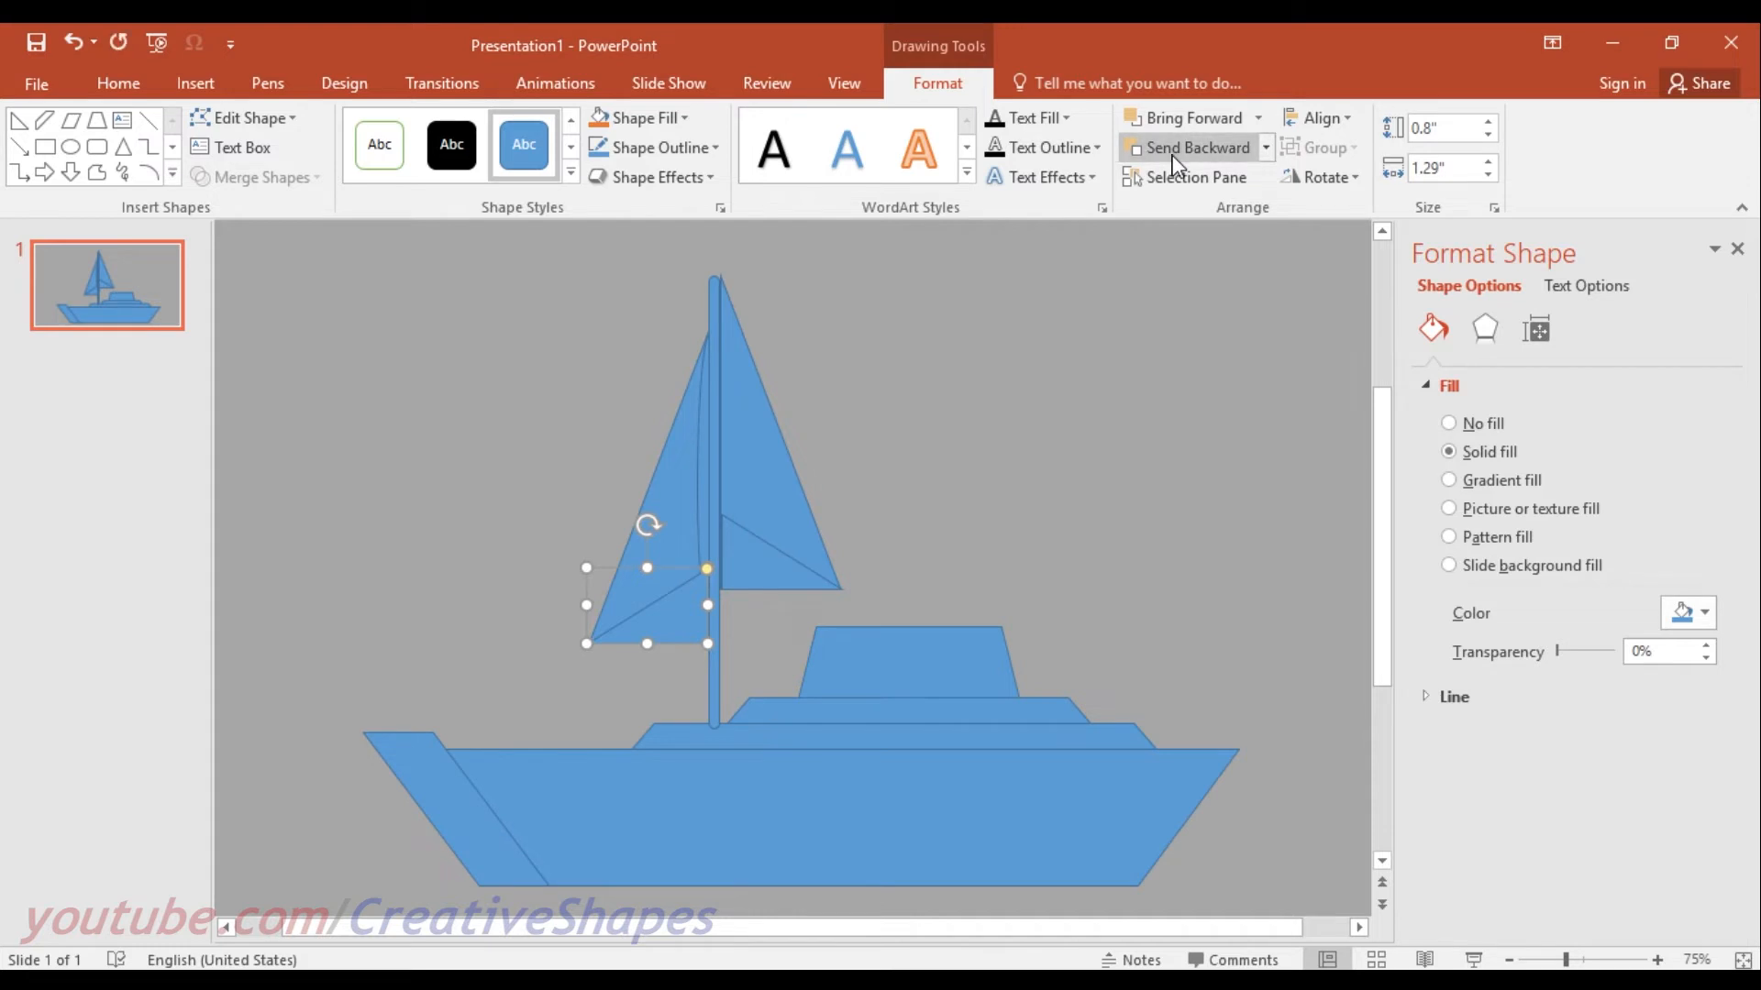
left_click(1174, 163)
left_click(1127, 298)
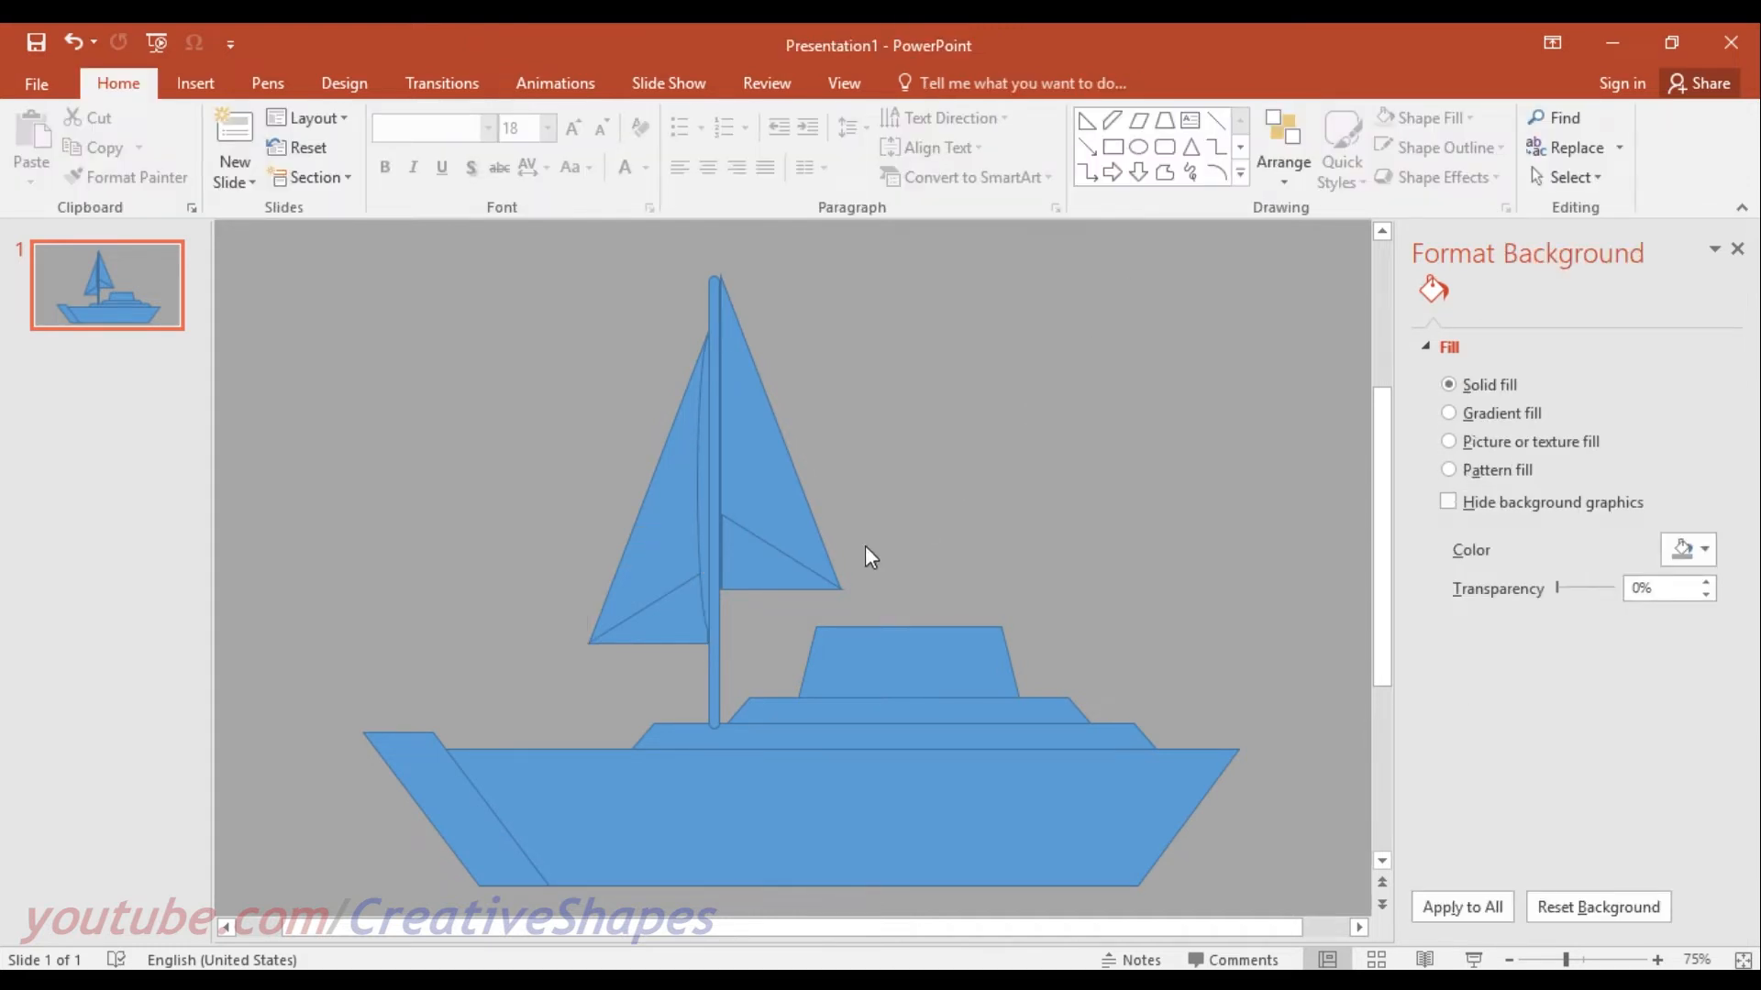
left_click(761, 563)
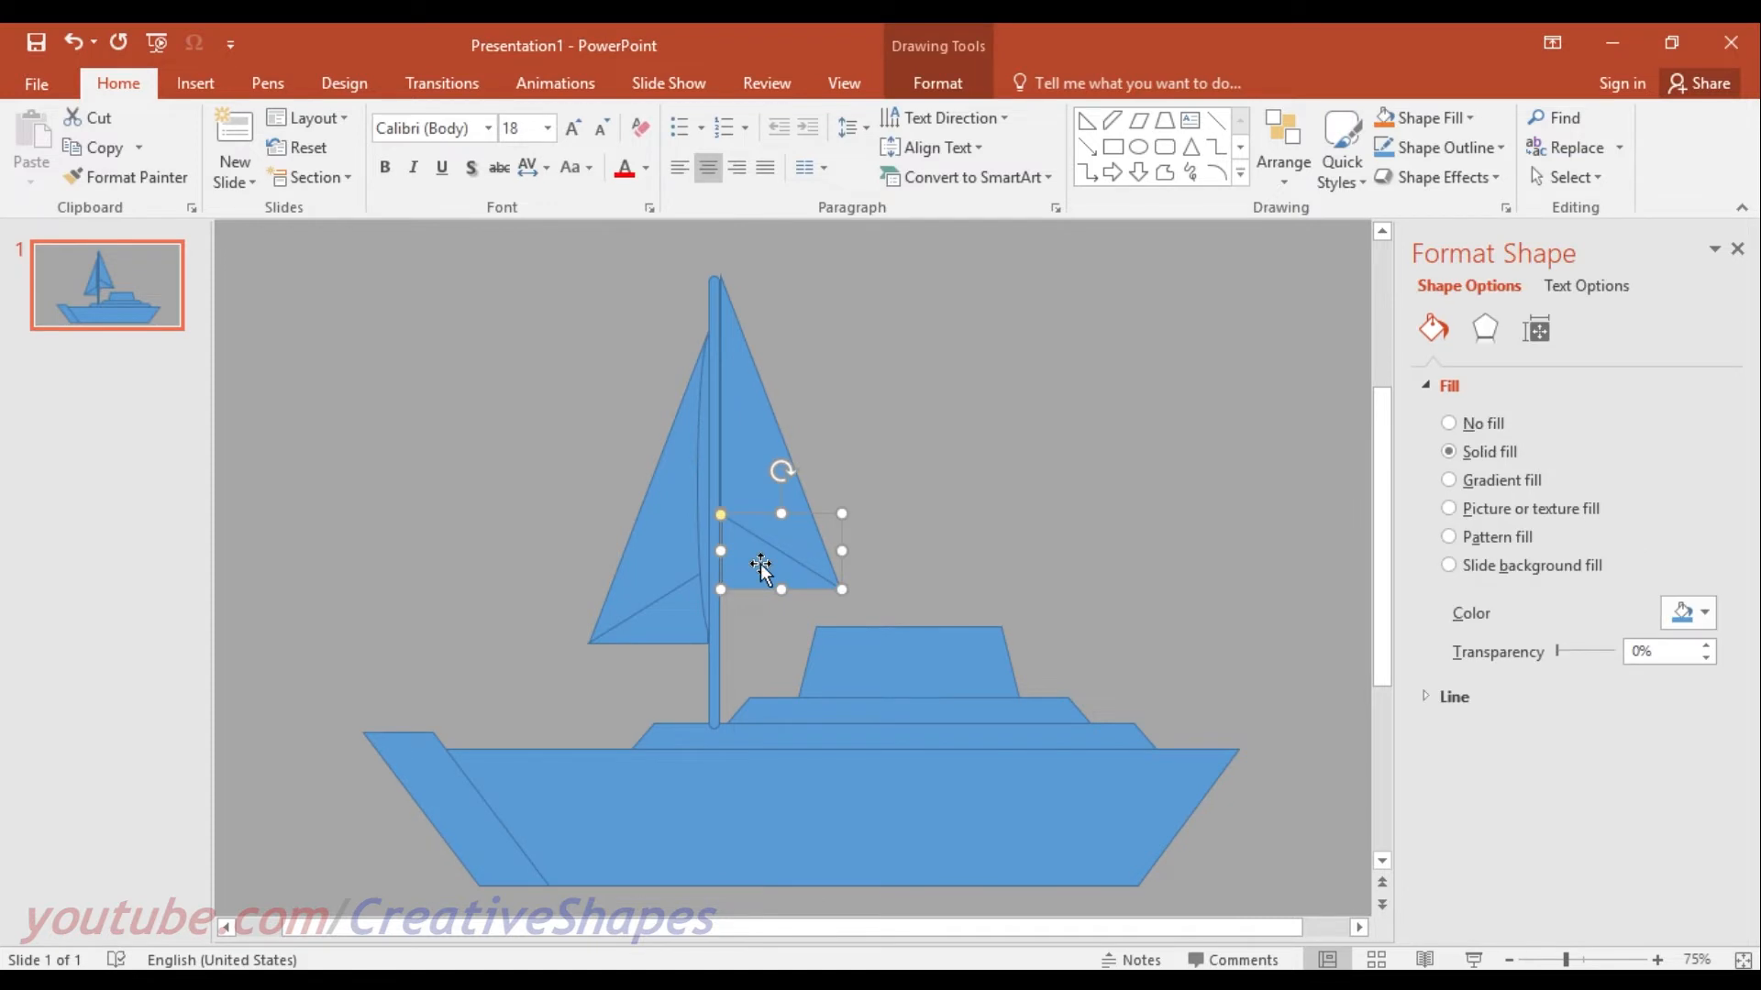
left_click(919, 541)
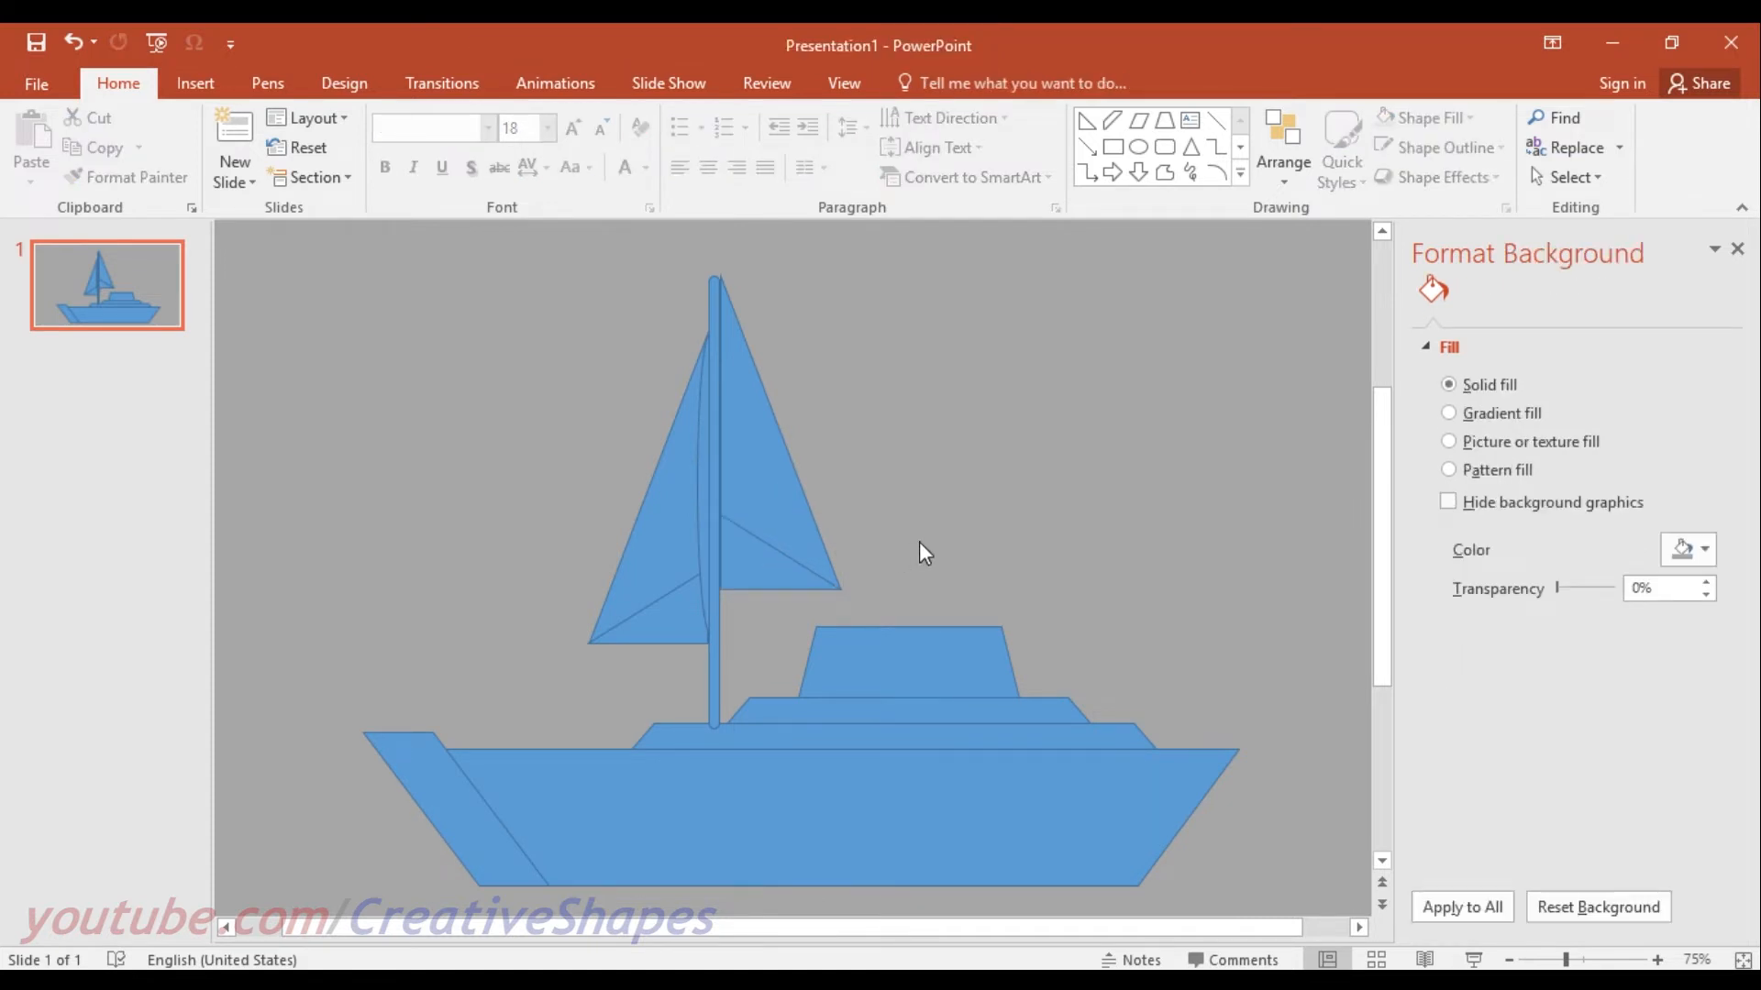
Duplicate the cabin trapezoid above itself, shrink the copy to a small window and duplicate it into an evenly spaced row of three.
left_click(910, 652)
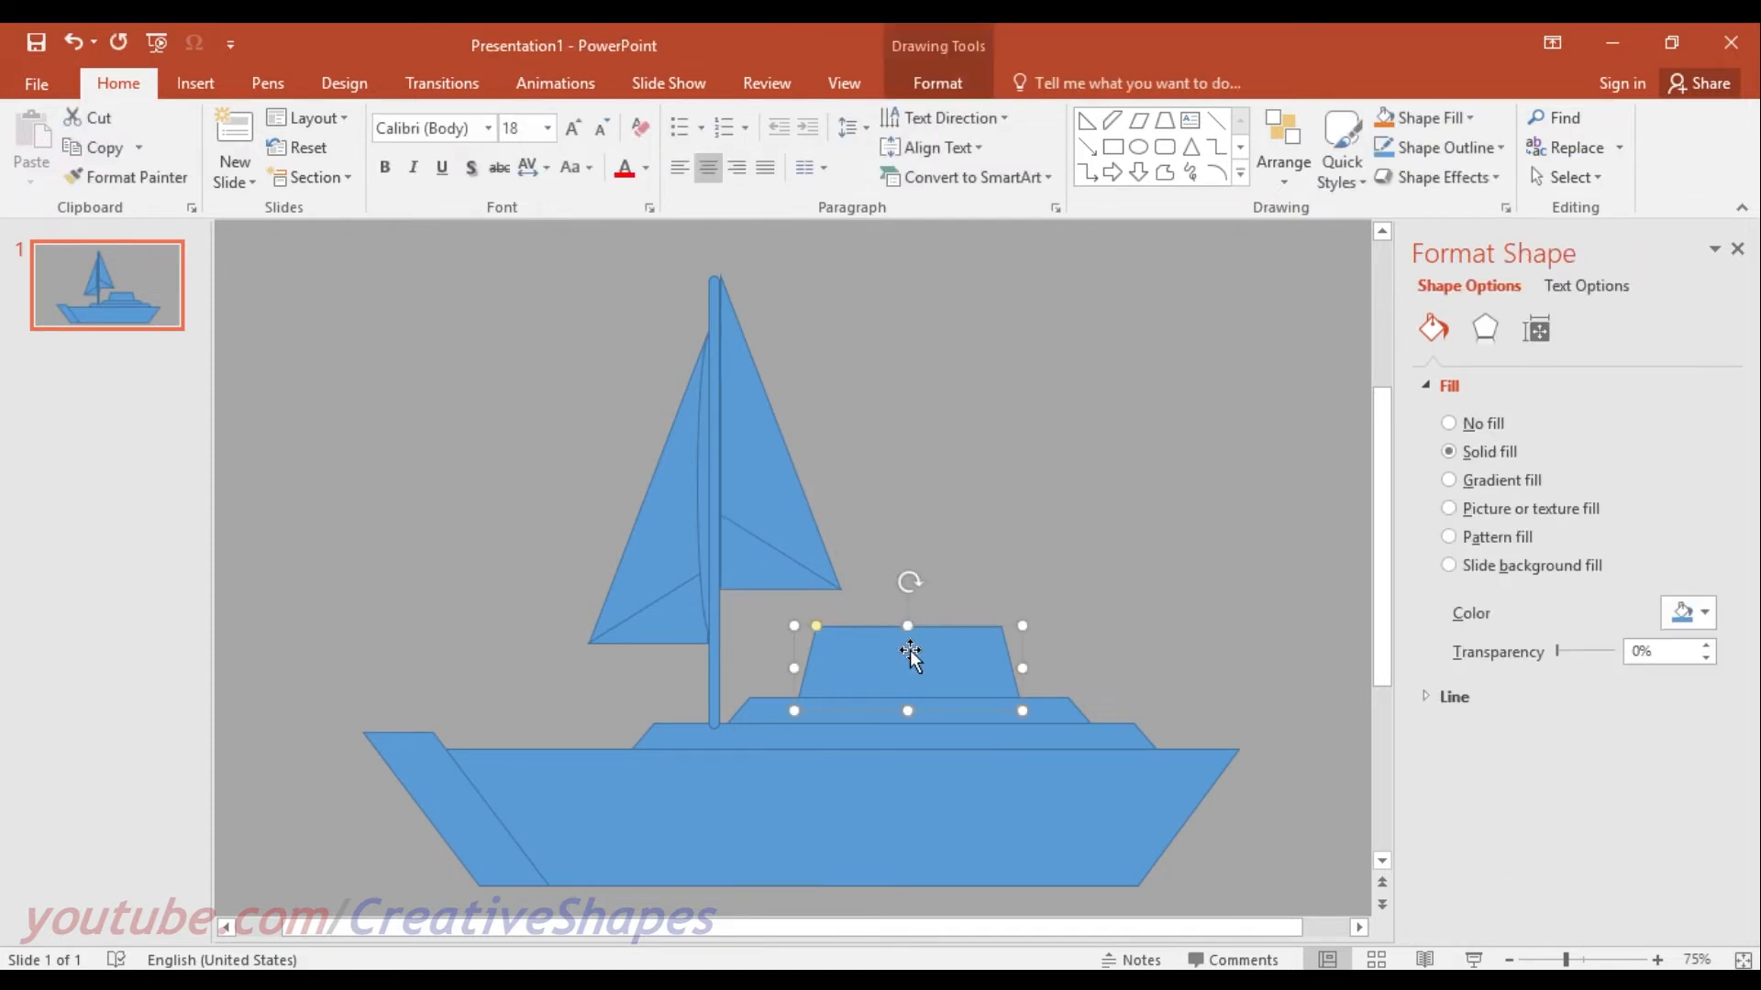
left_click_drag(906, 660, 917, 370)
left_click_drag(1023, 418, 1050, 376)
Select the three small window trapezoids together and move them onto the upper part of the cabin.
left_click(906, 382, "shift")
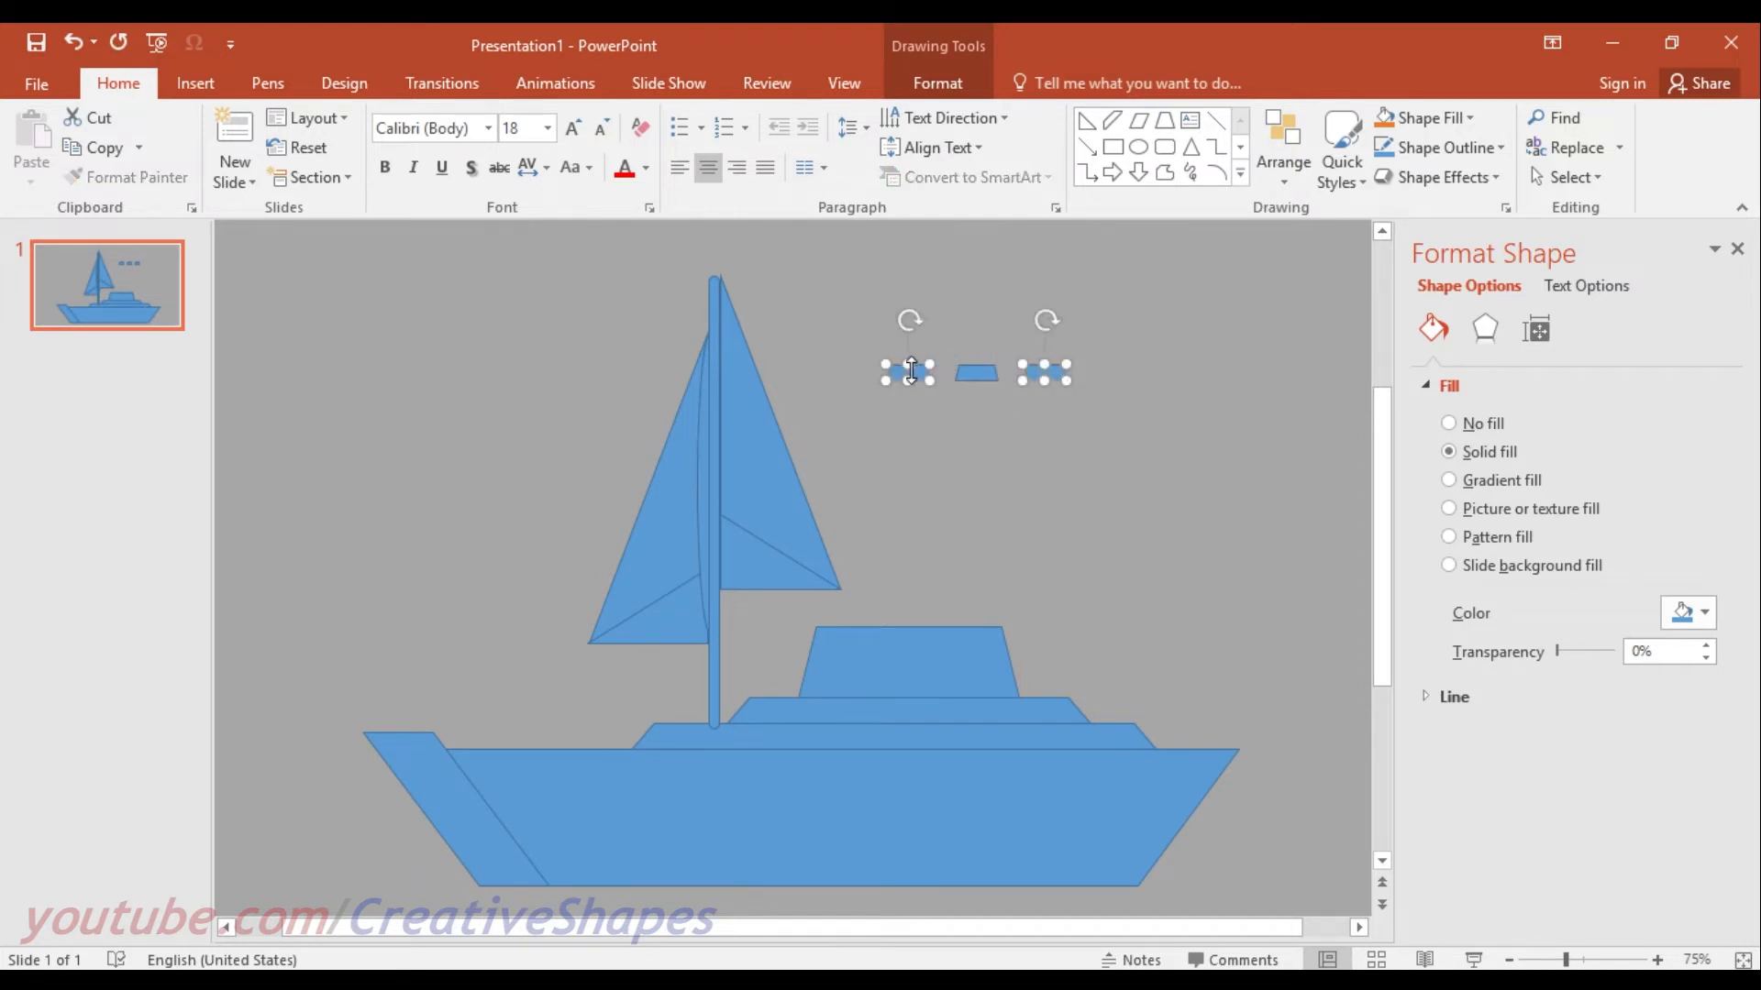
left_click(987, 376, "shift")
left_click_drag(987, 376, 918, 659)
left_click_drag(916, 663, 915, 658)
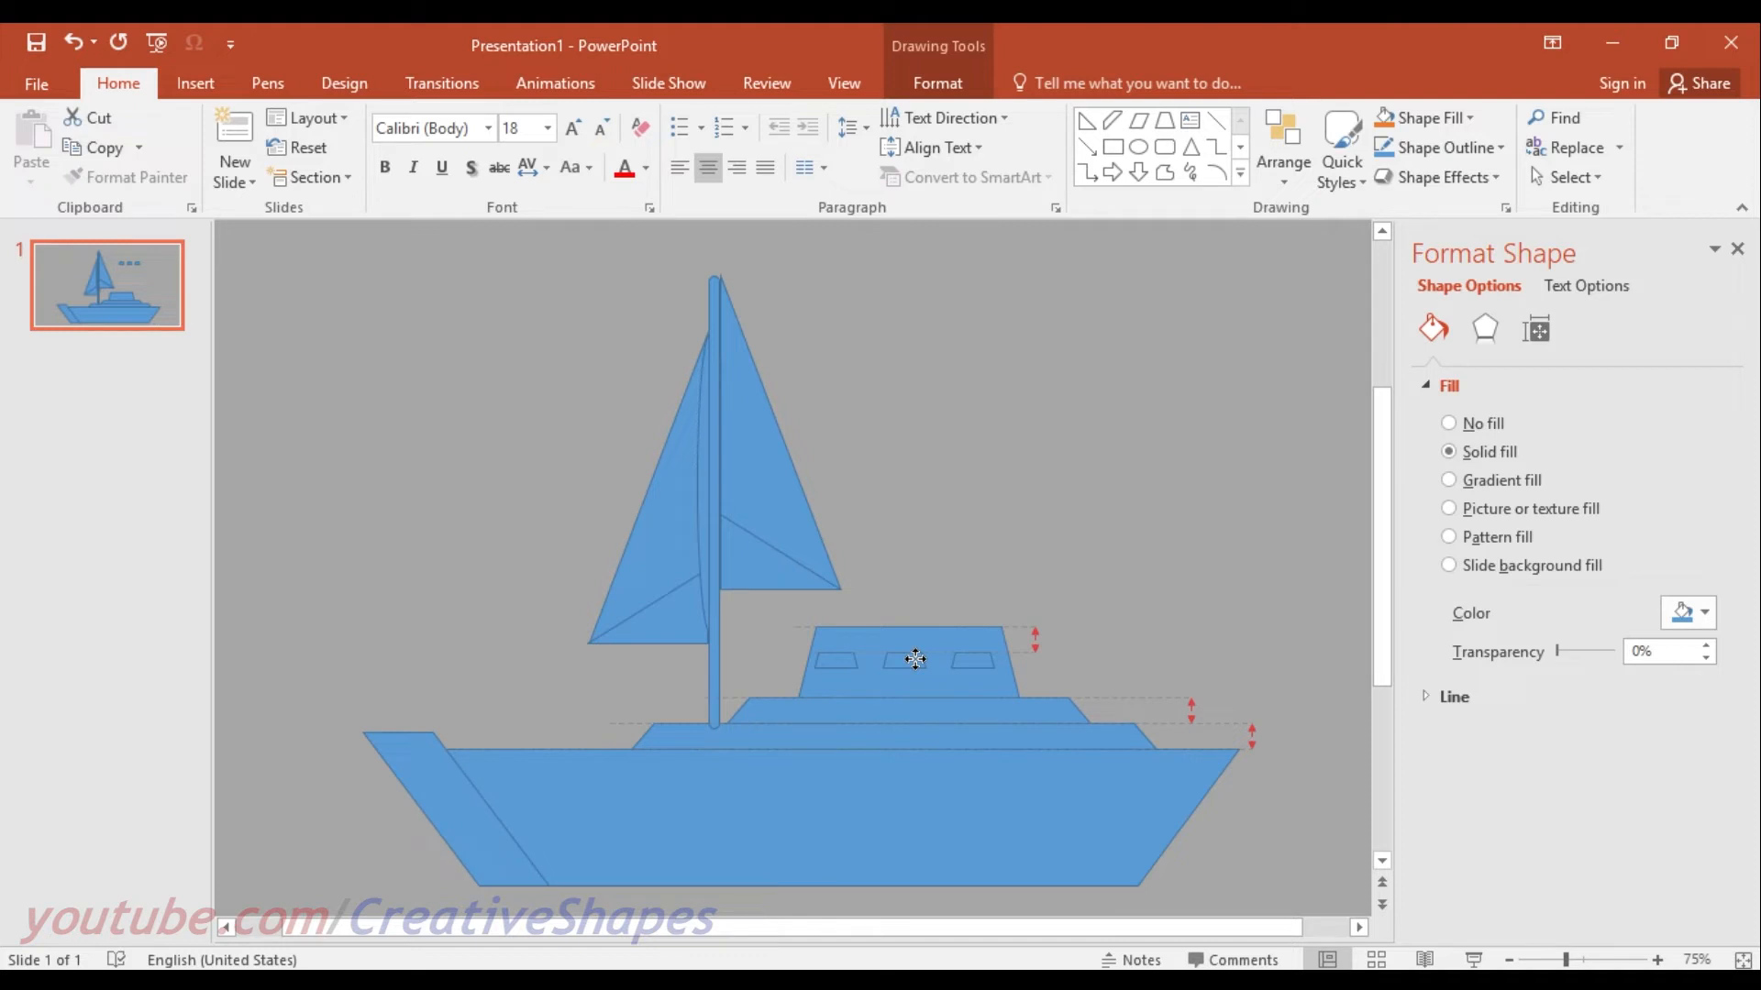
left_click_drag(916, 659, 916, 659)
Widen the cabin trapezoid slightly and equally on both sides around its windows.
left_click(993, 686)
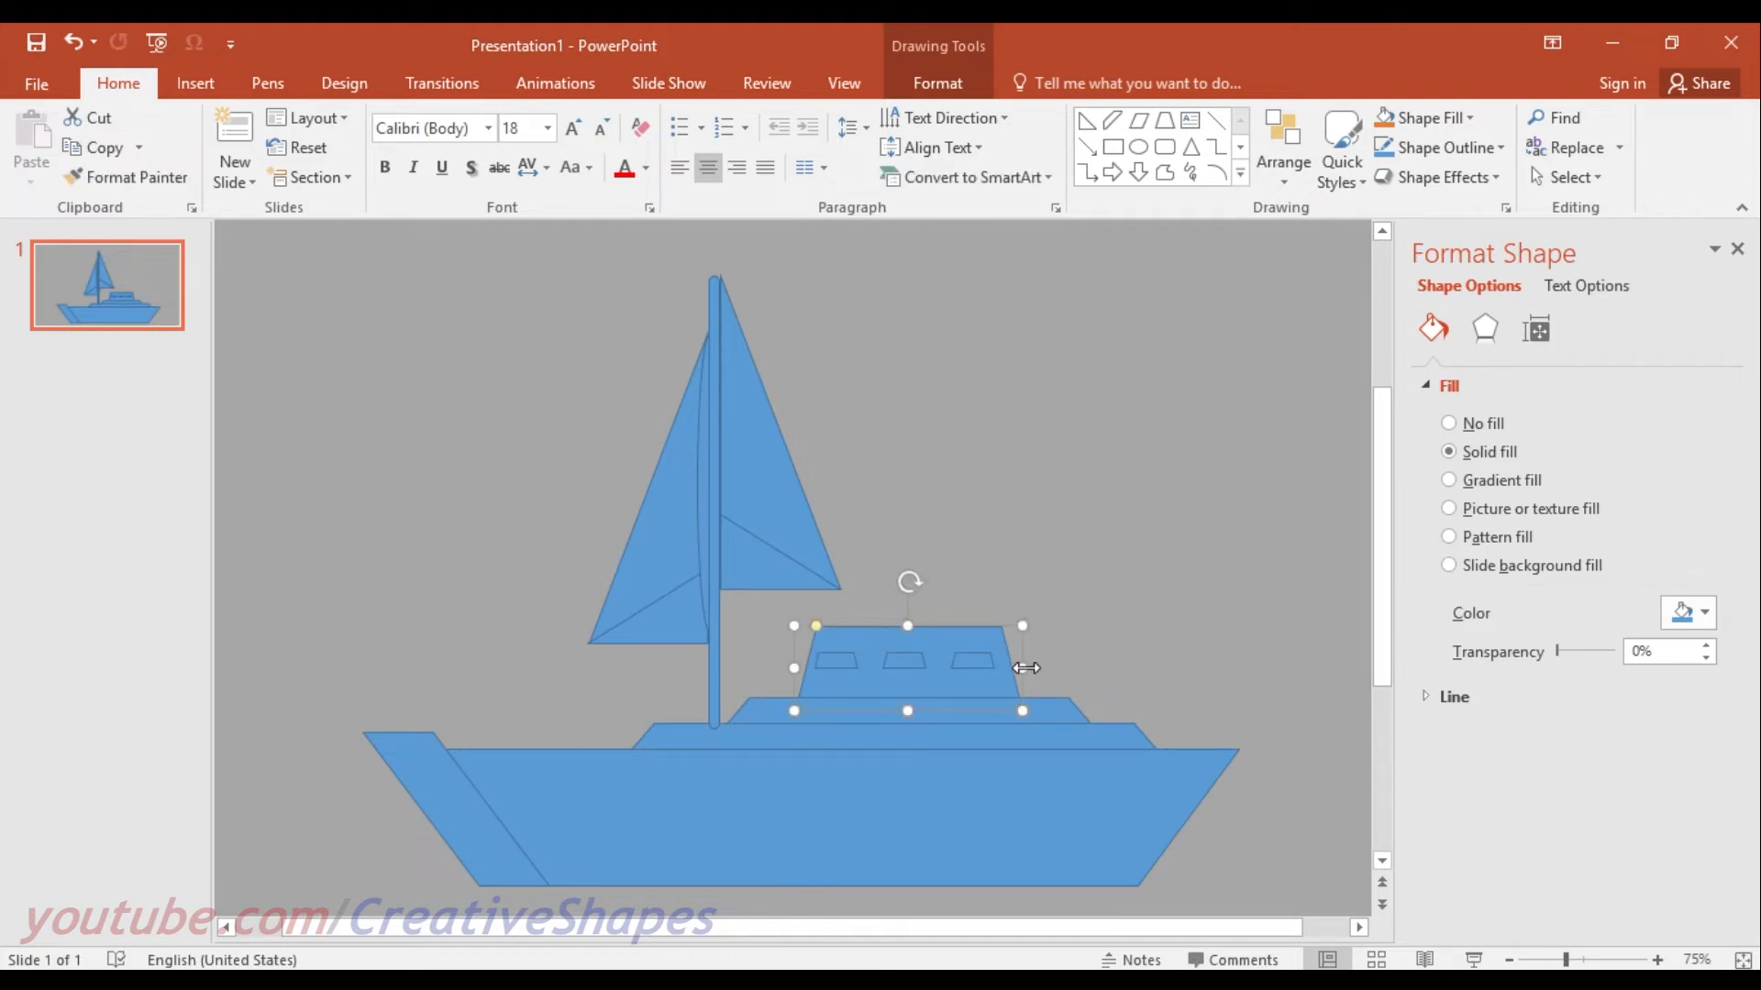
left_click_drag(1023, 667, 1036, 667)
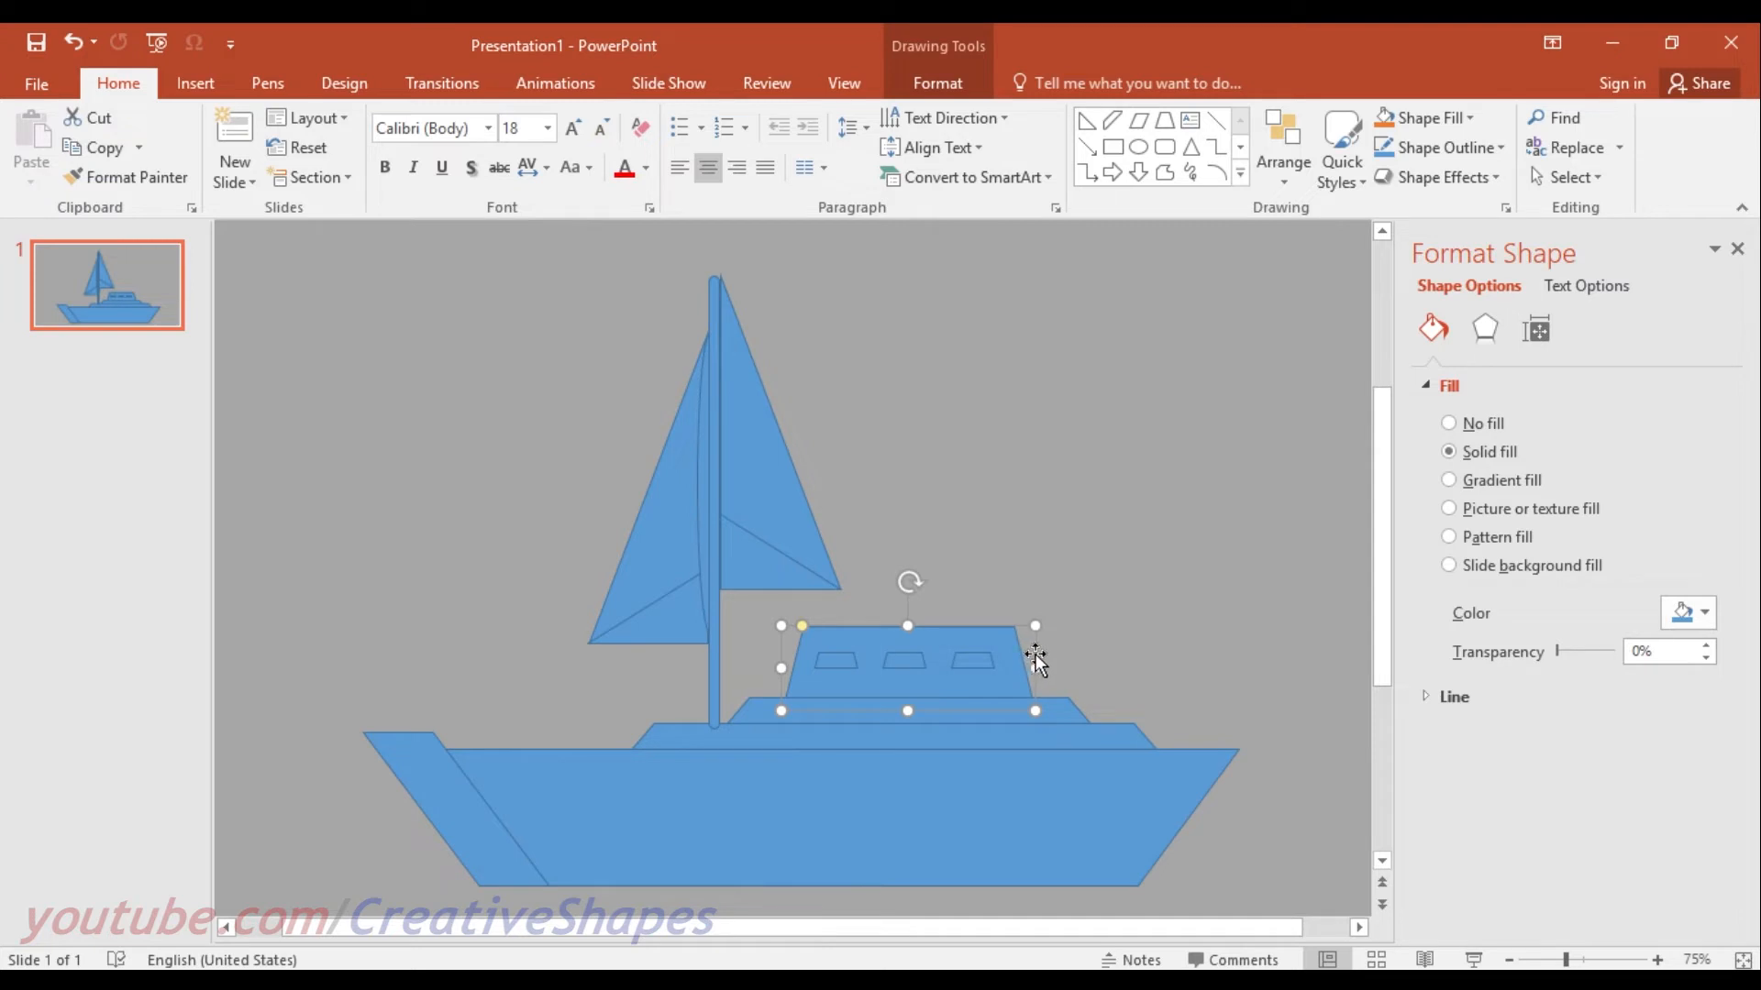
left_click(1080, 639)
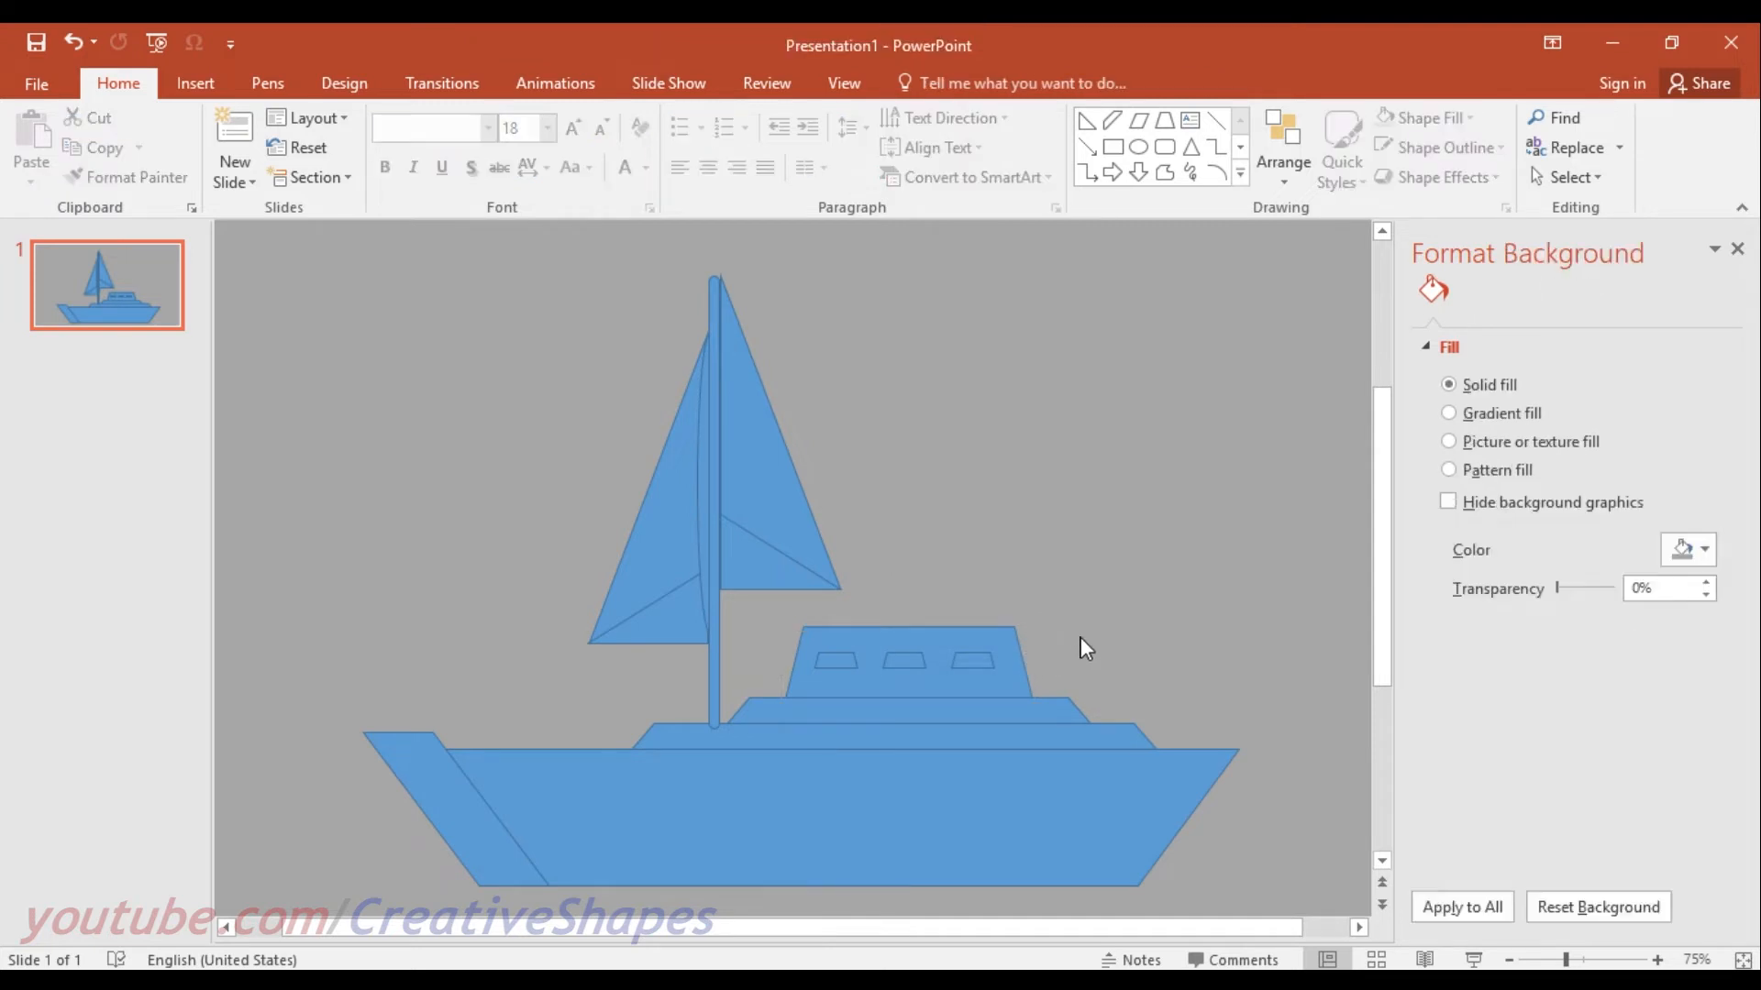
Group the right sail with the small triangle at its foot.
left_click(761, 427)
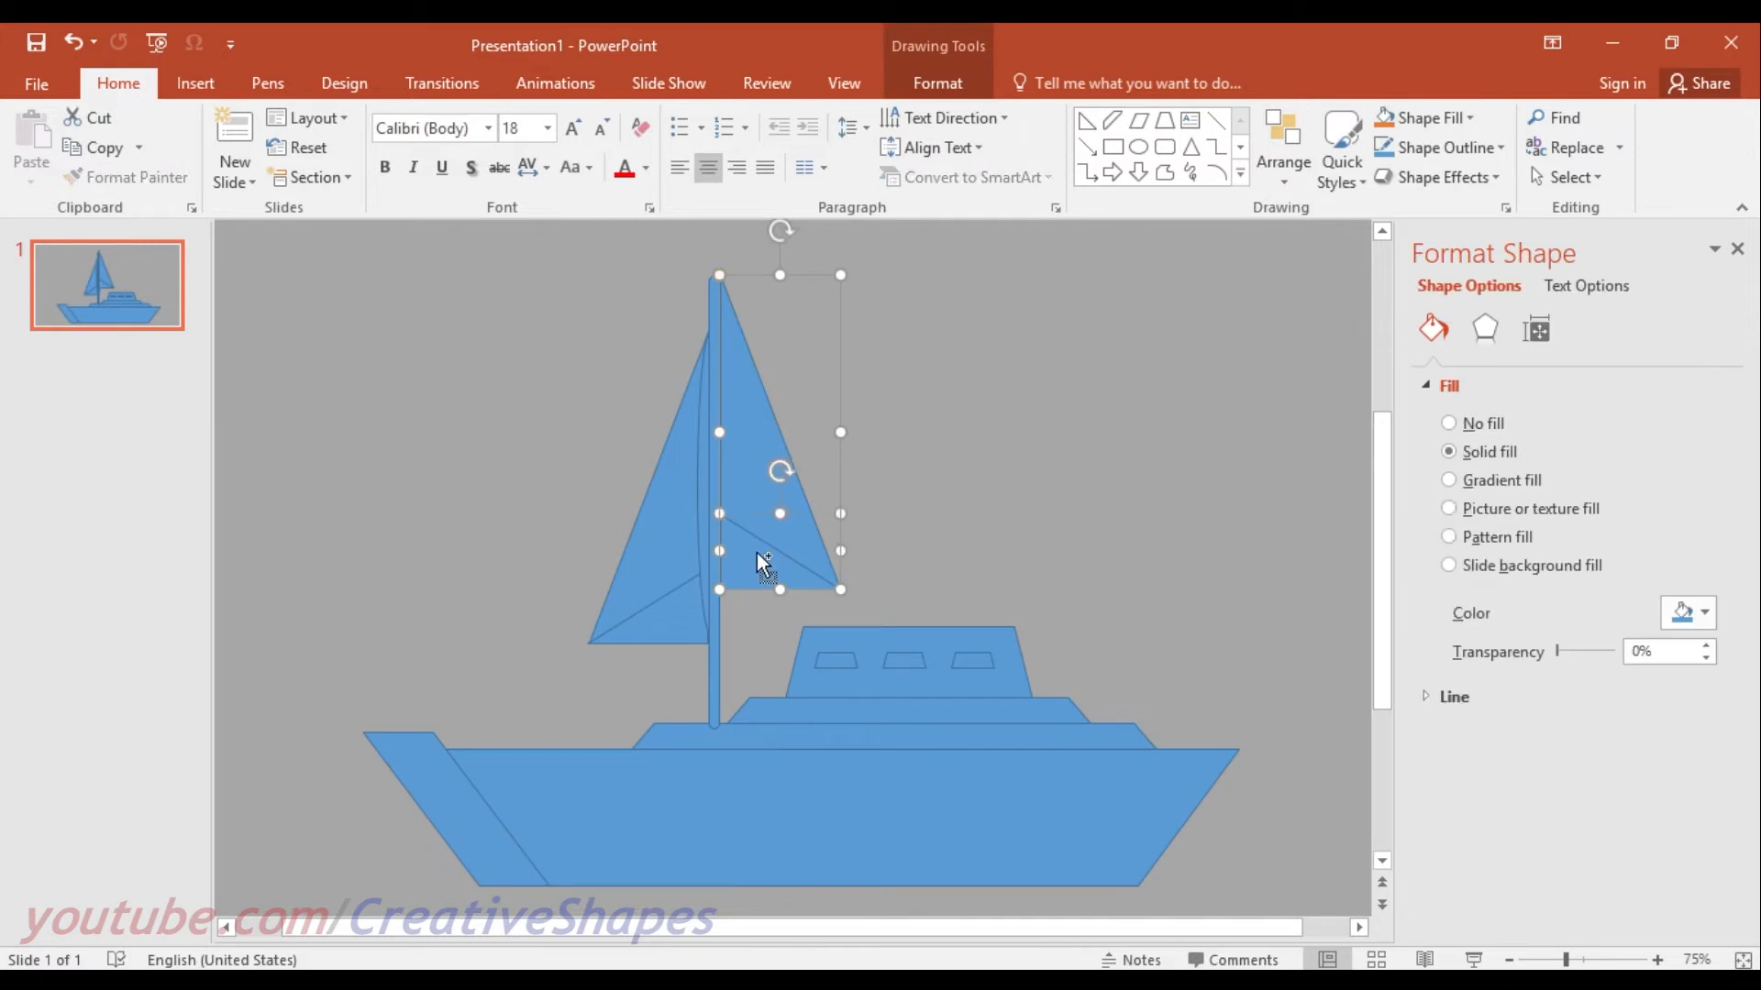
left_click(949, 87)
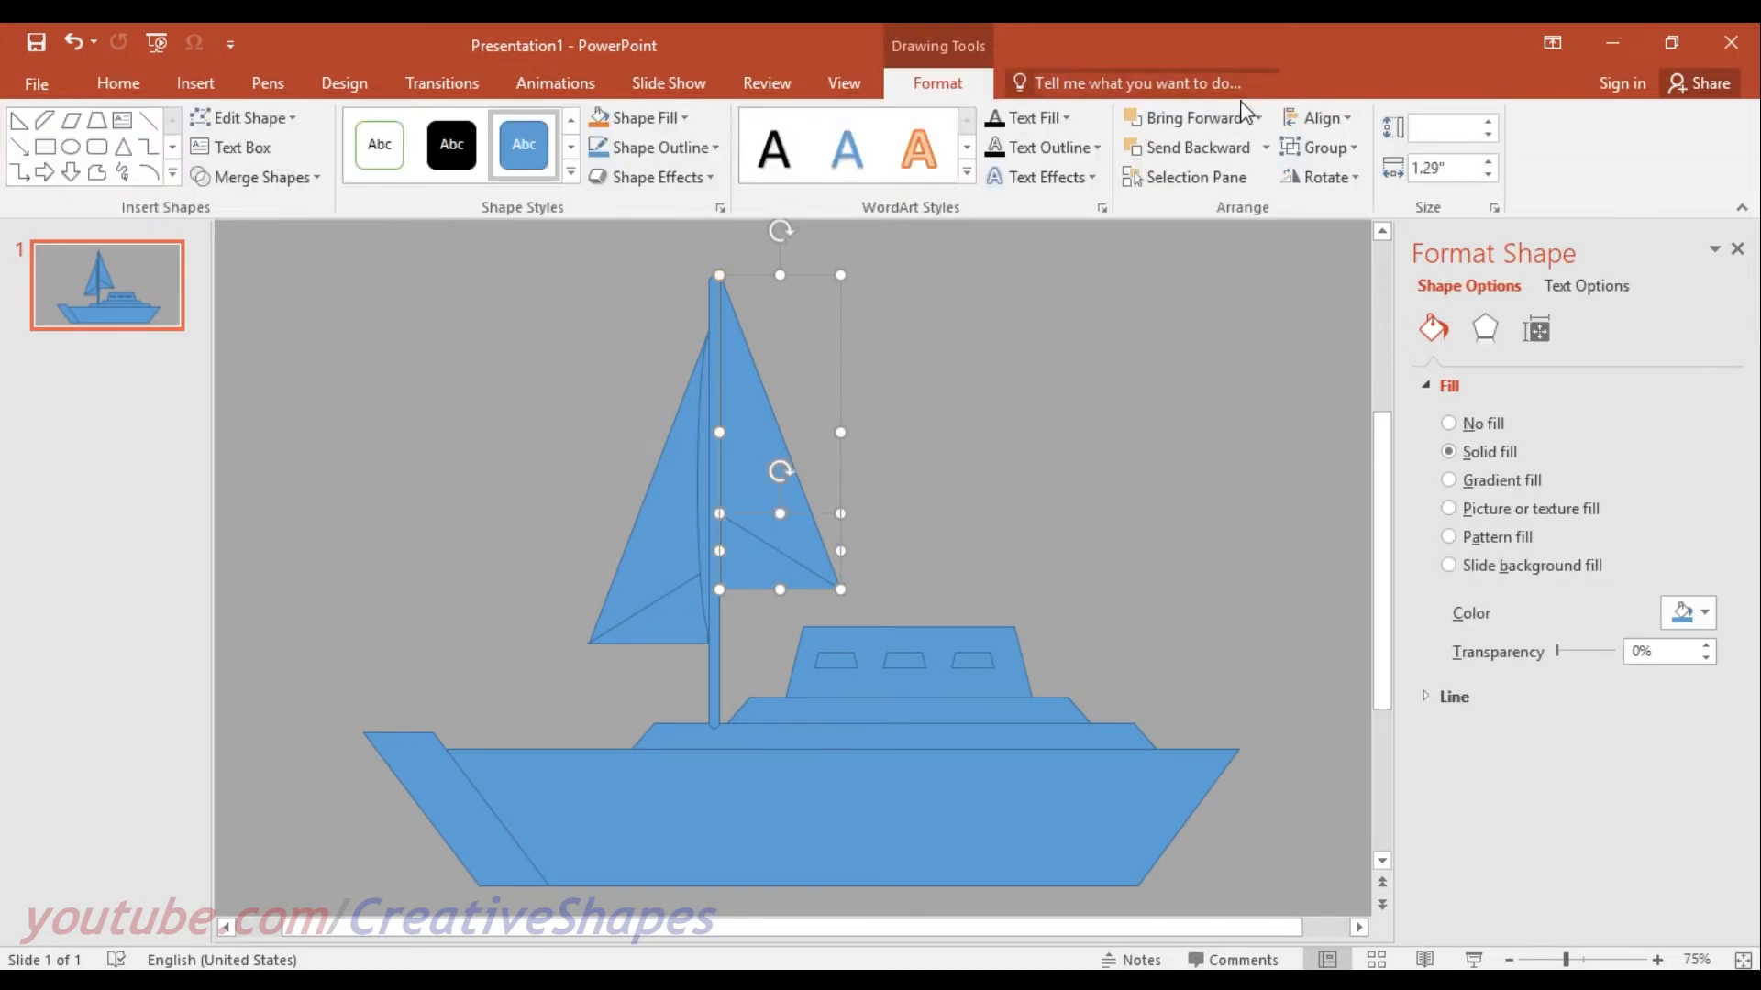
left_click(1318, 147)
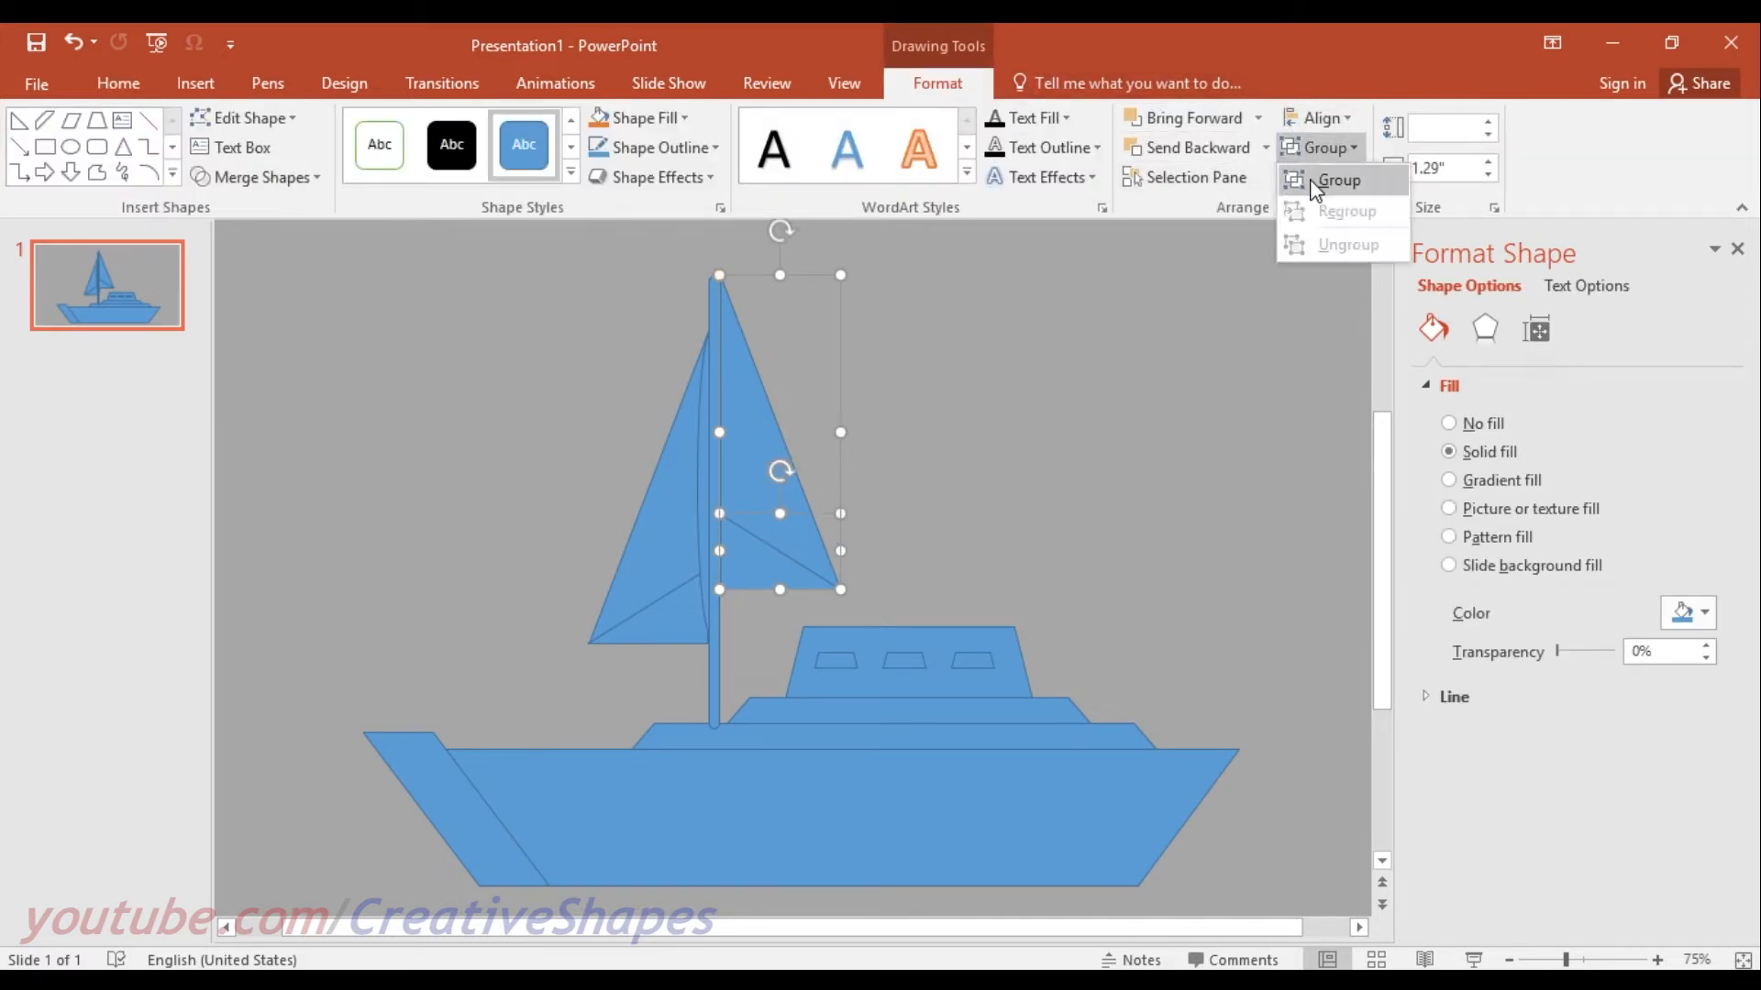
left_click(1321, 181)
Group the left sail with the small triangle at its foot.
left_click(664, 570)
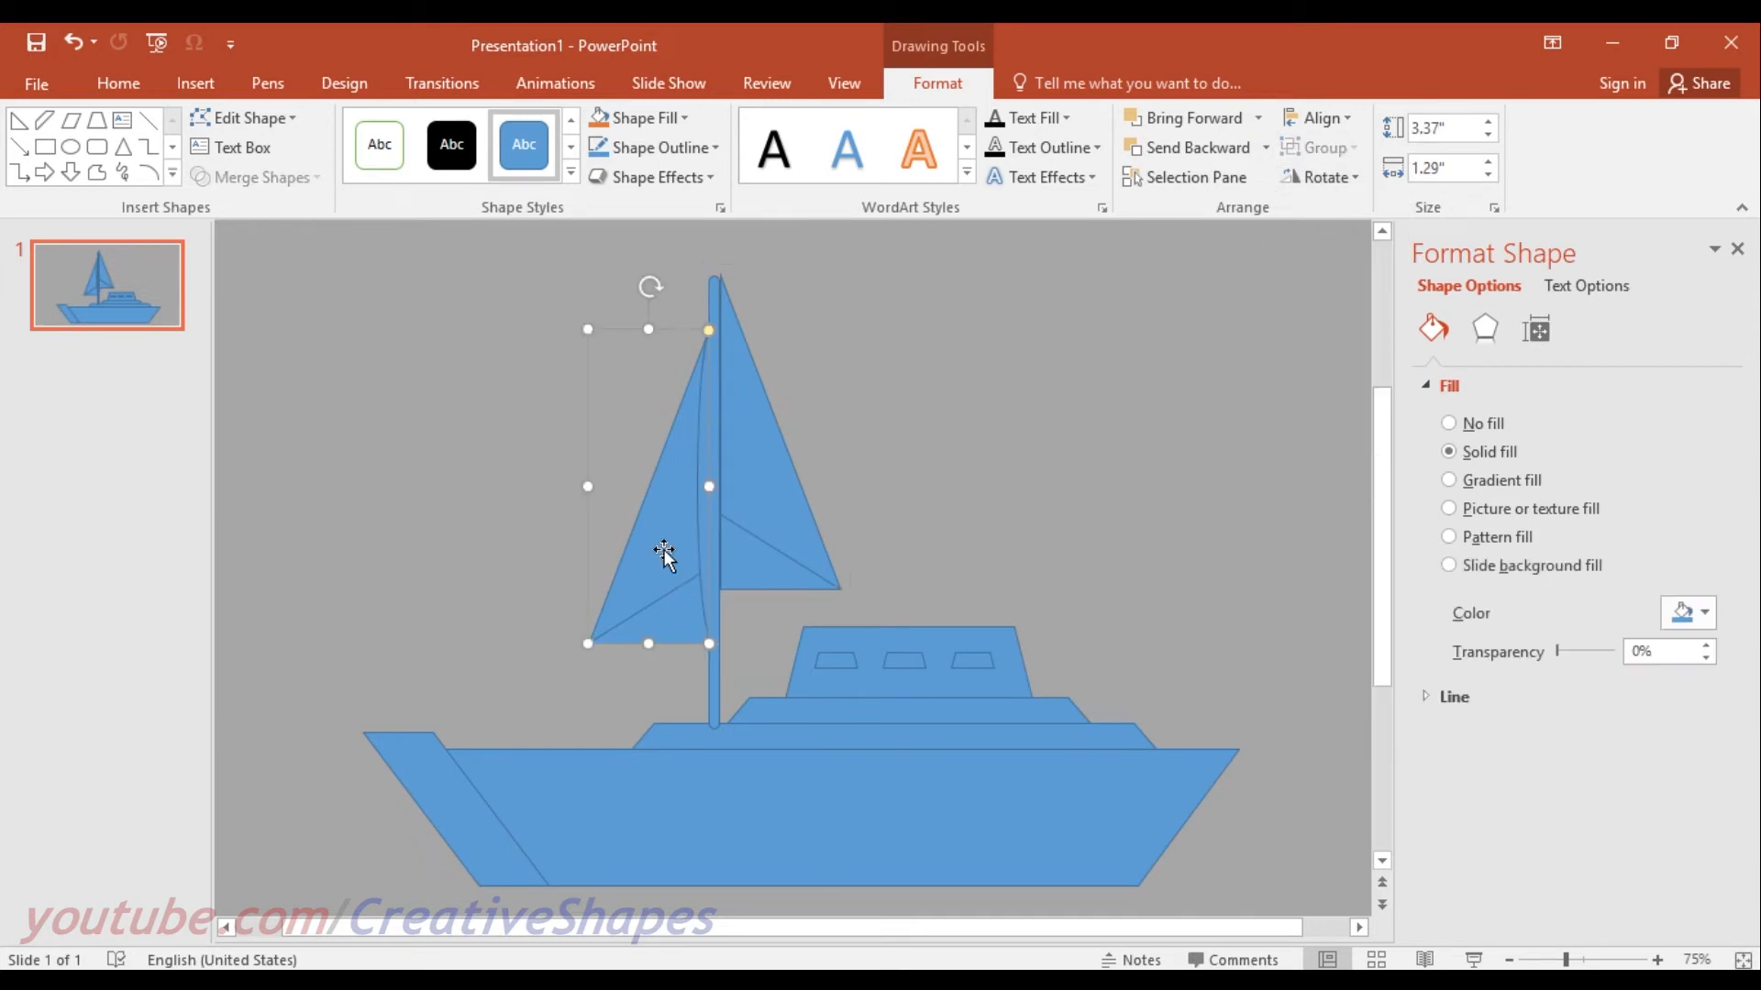
left_click(674, 617)
left_click(1317, 146)
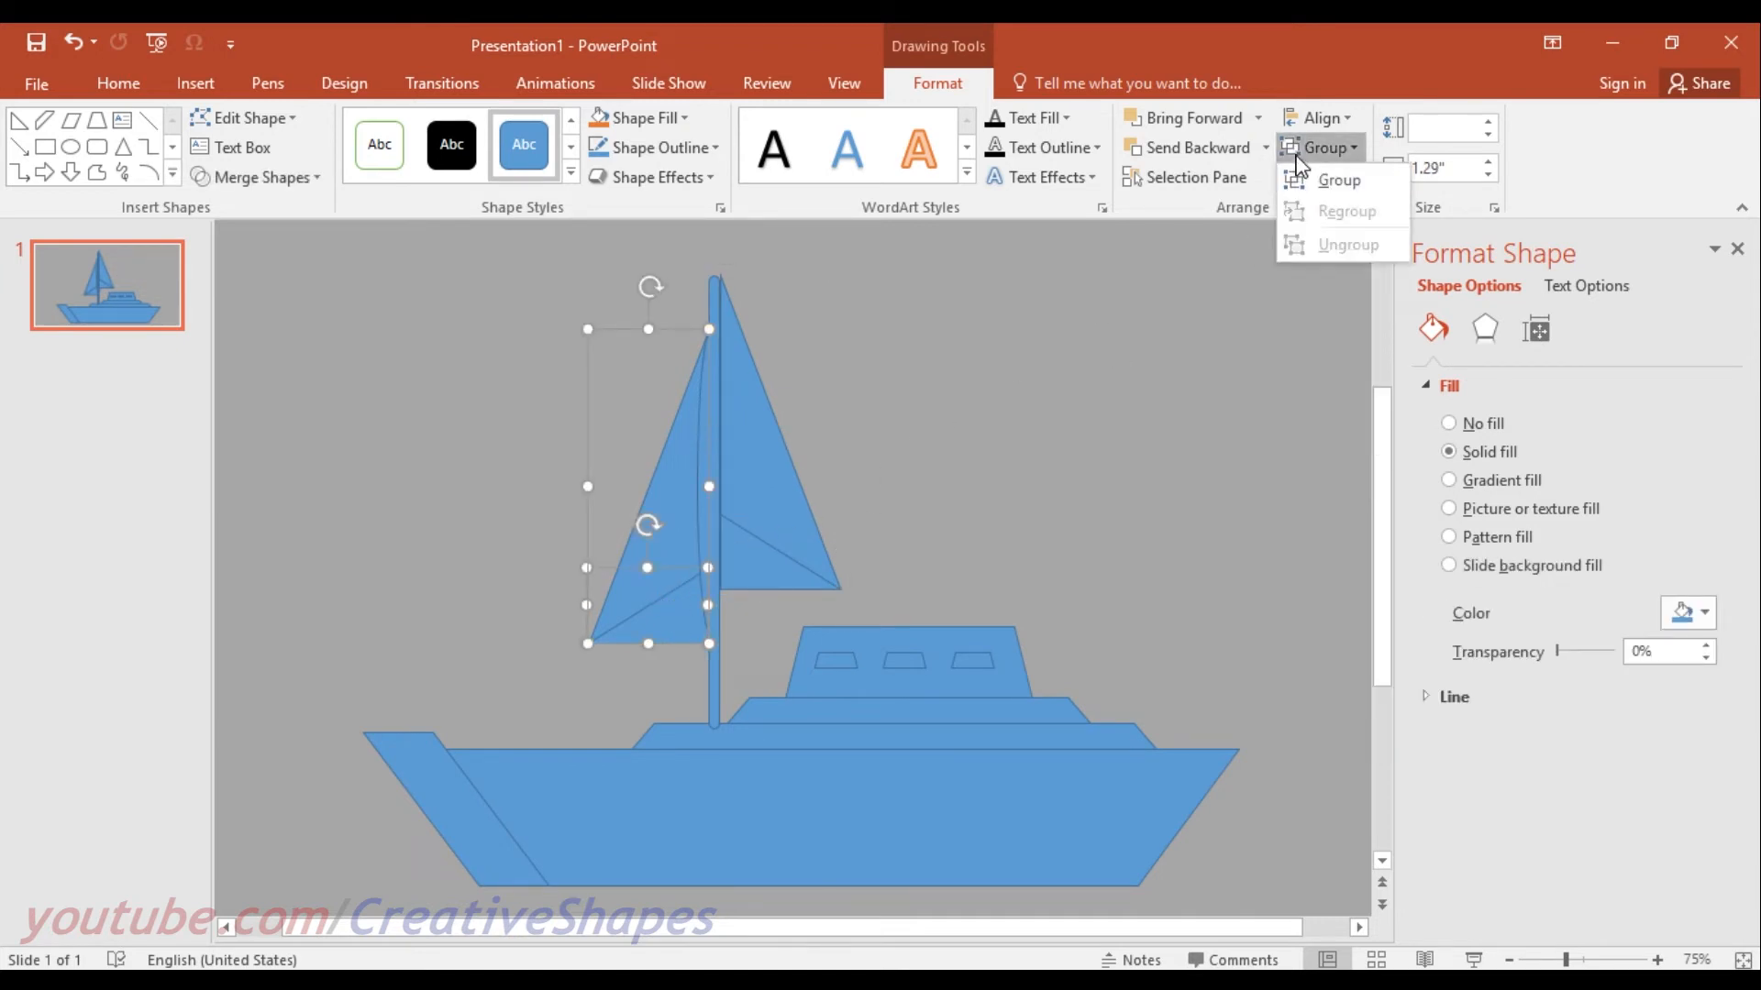
left_click(1304, 178)
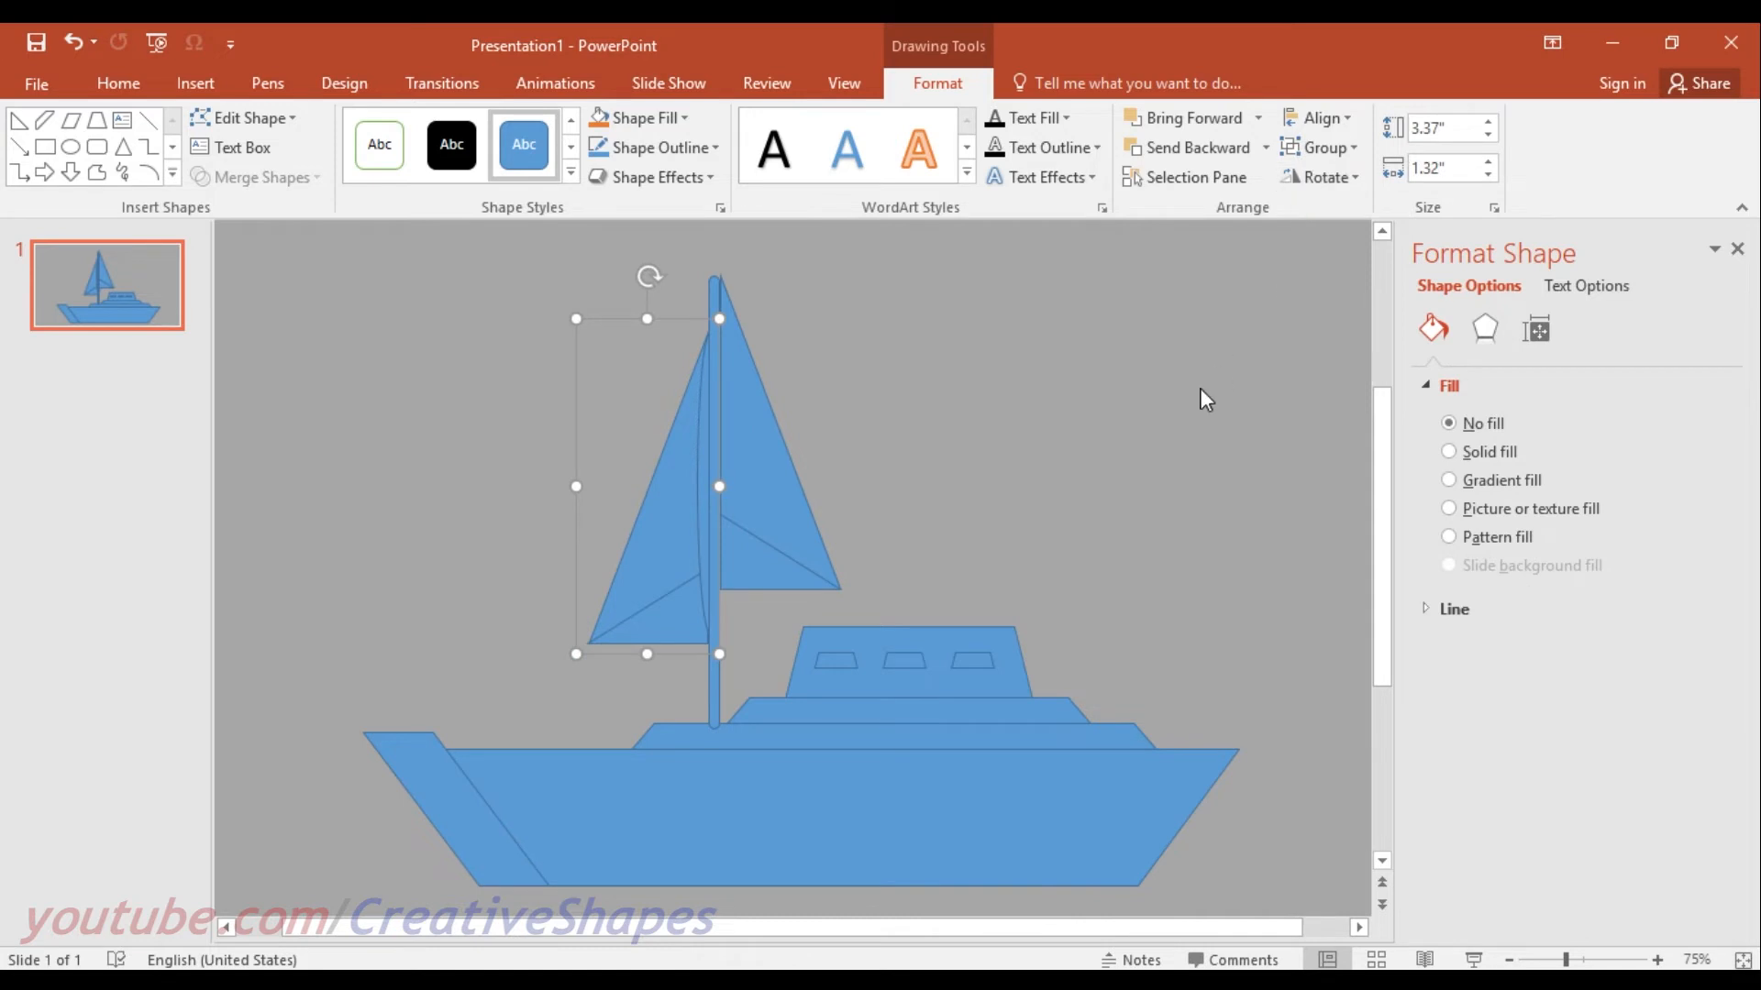
left_click(1026, 404)
Stretch the grouped right sail upward to about 3.69 in high.
left_click(747, 376)
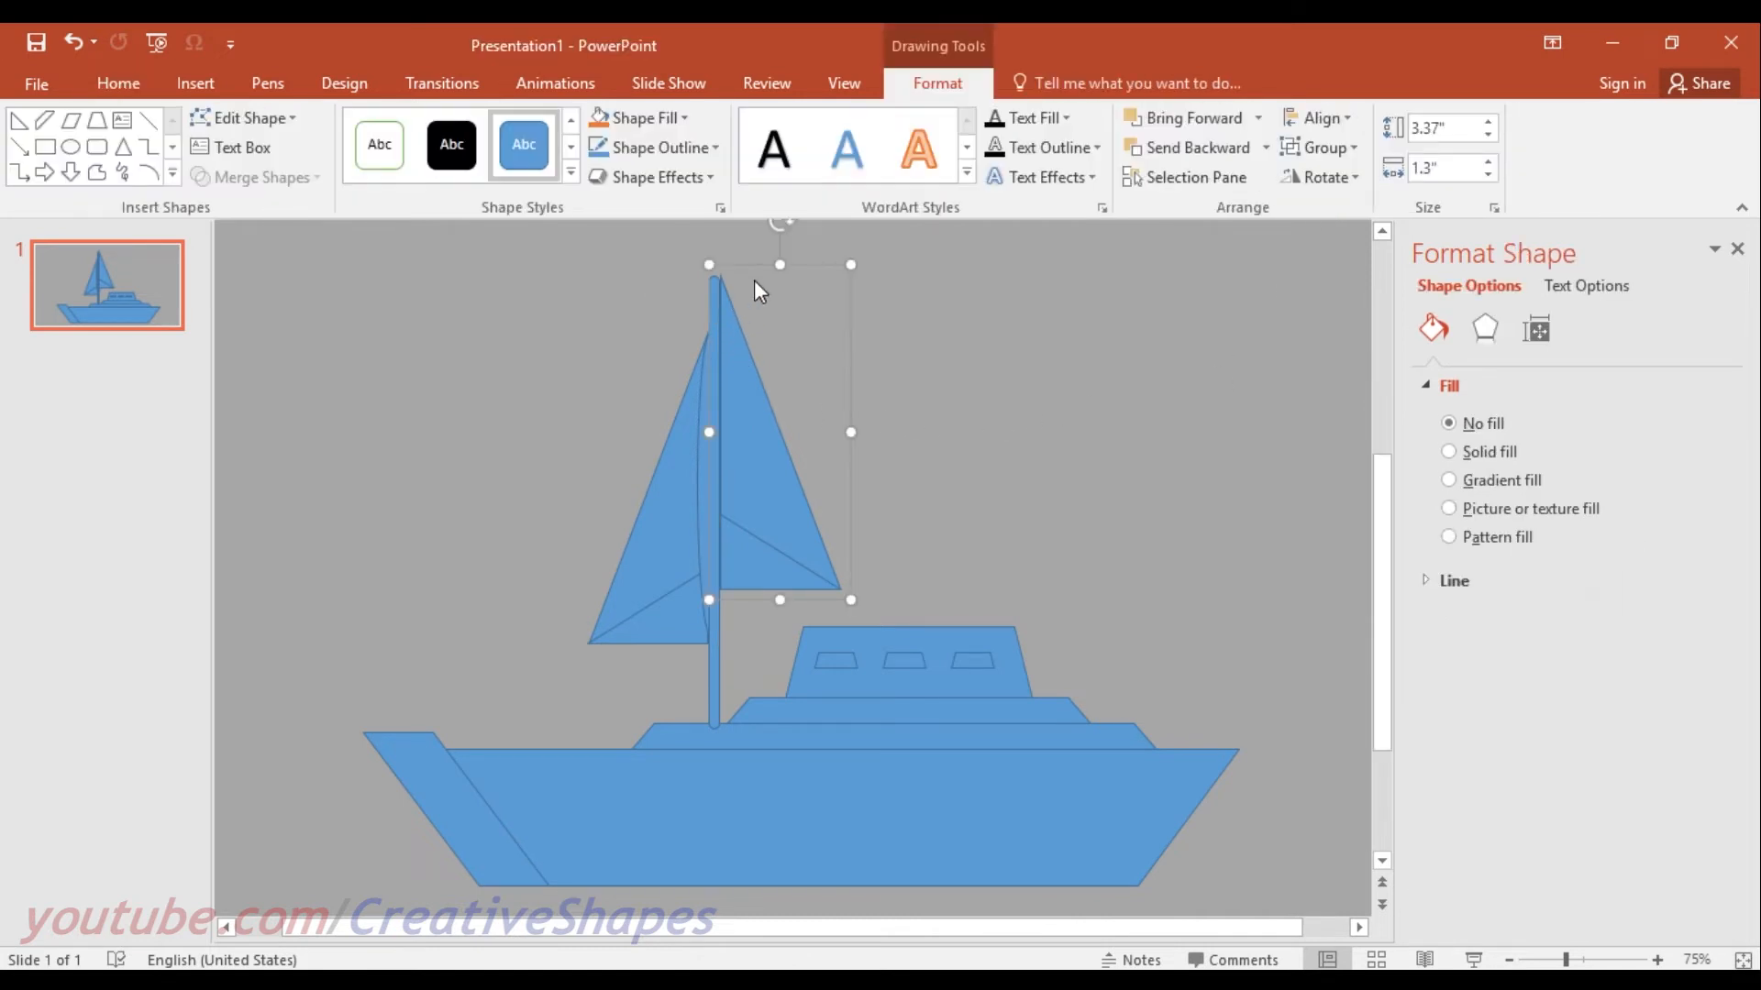
left_click_drag(779, 265, 779, 246)
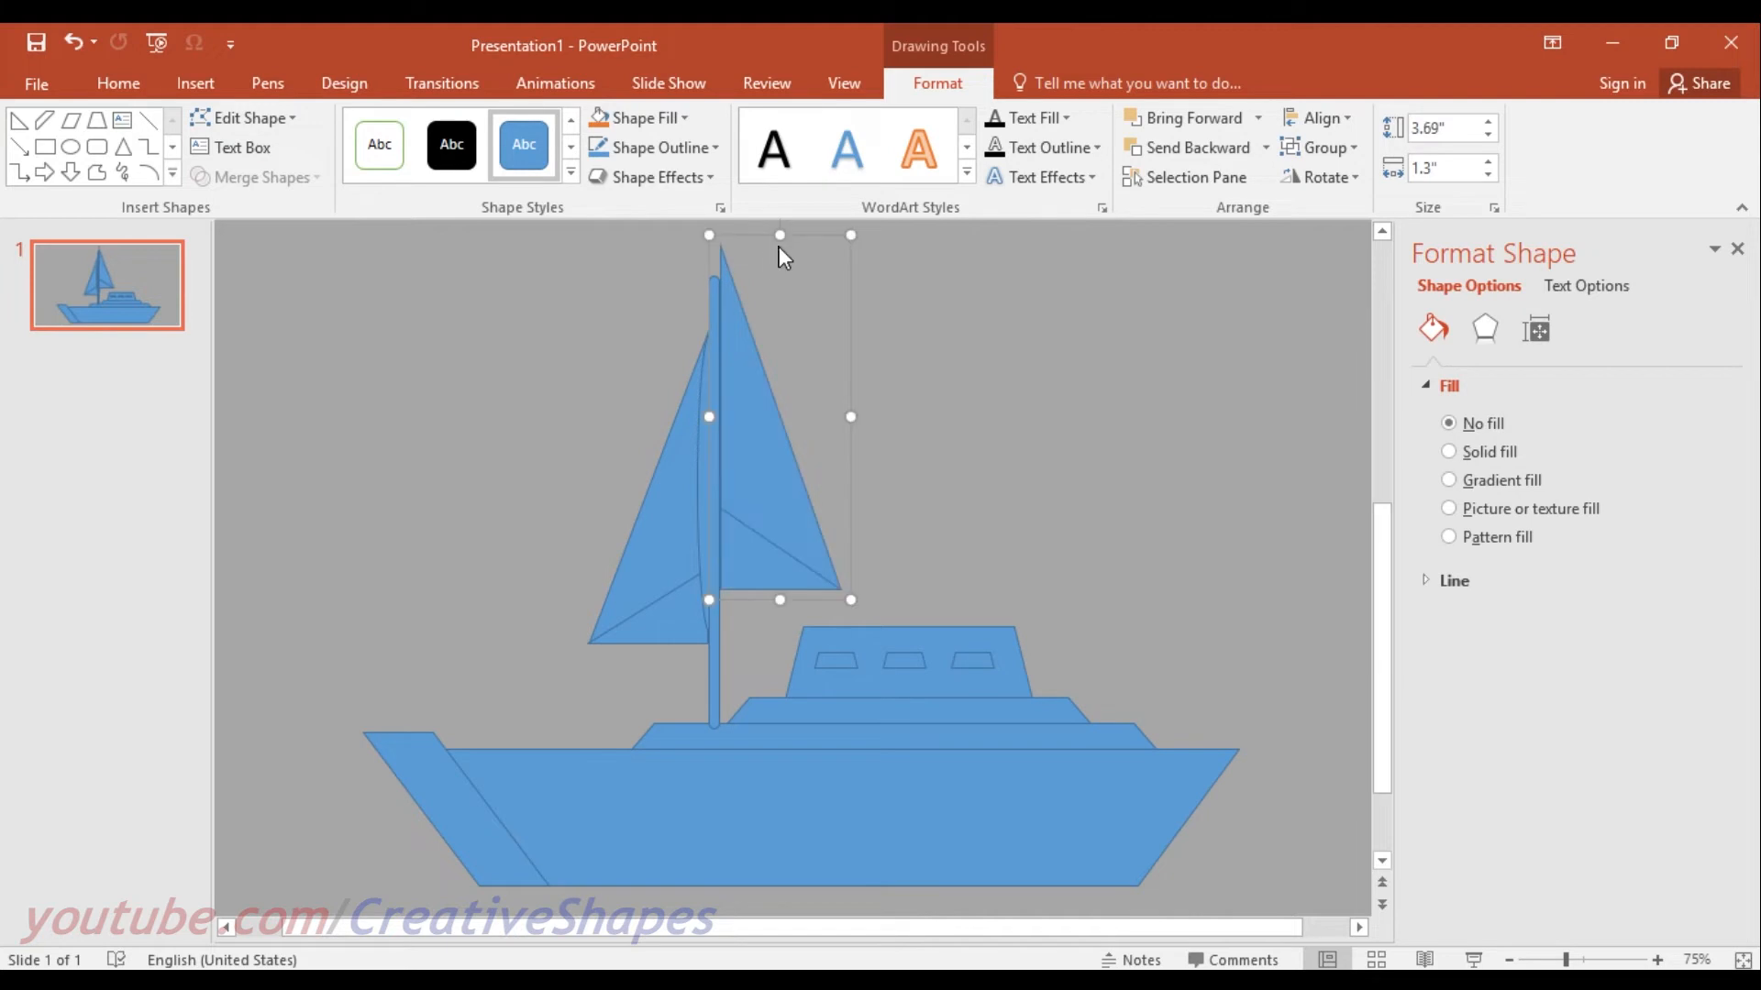
left_click(678, 312)
Extend the mast upward to the same height as the tip of the right sail.
left_click(716, 296)
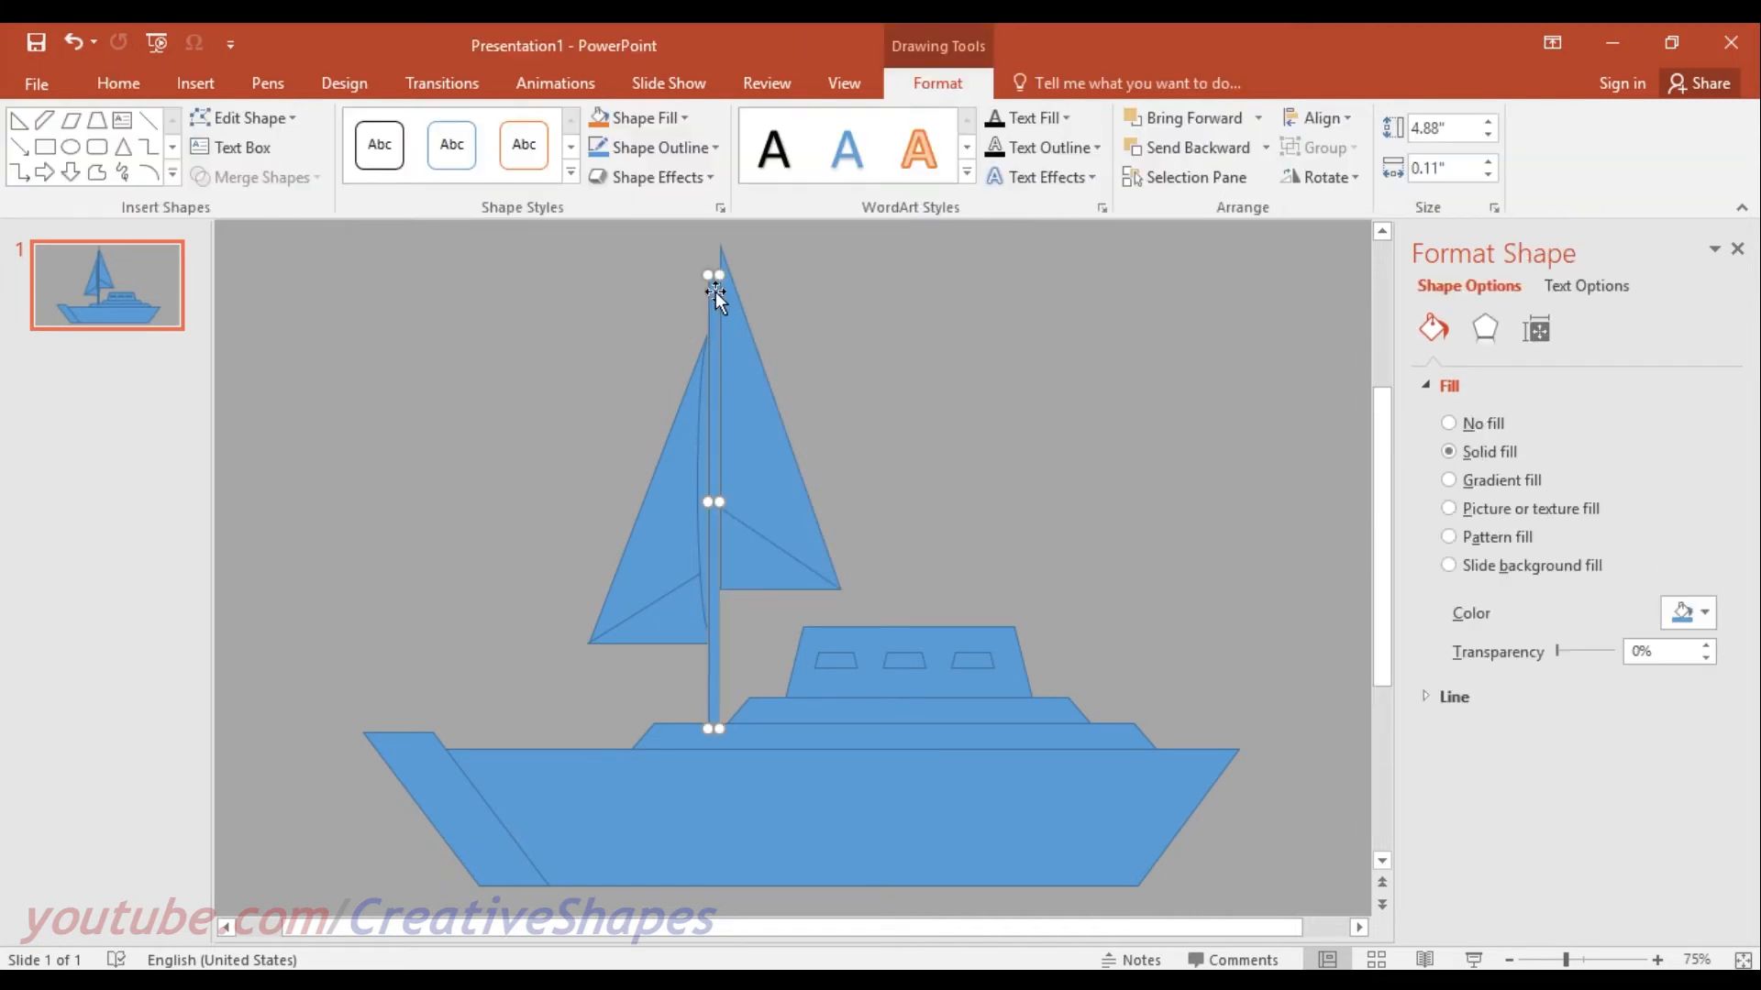
left_click_drag(715, 275, 721, 245)
left_click(812, 411)
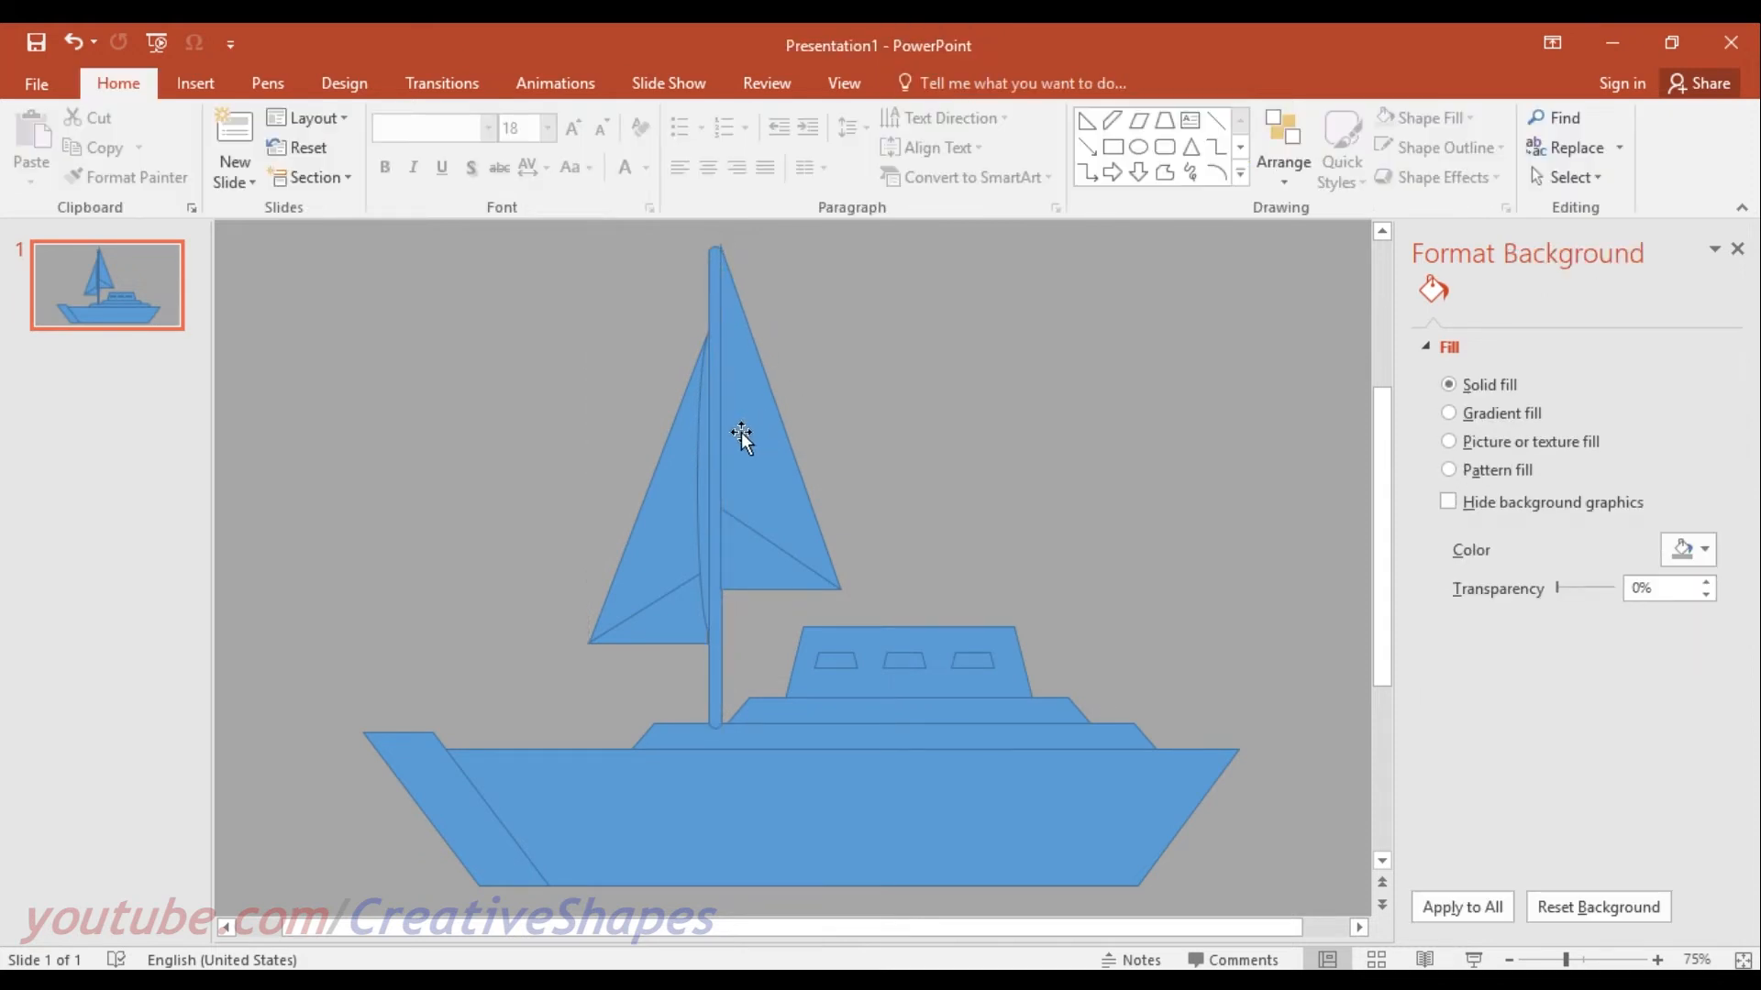
Stretch the grouped left sail upward along the mast to about 3.8 in high.
left_click(673, 486)
left_click_drag(648, 309, 653, 301)
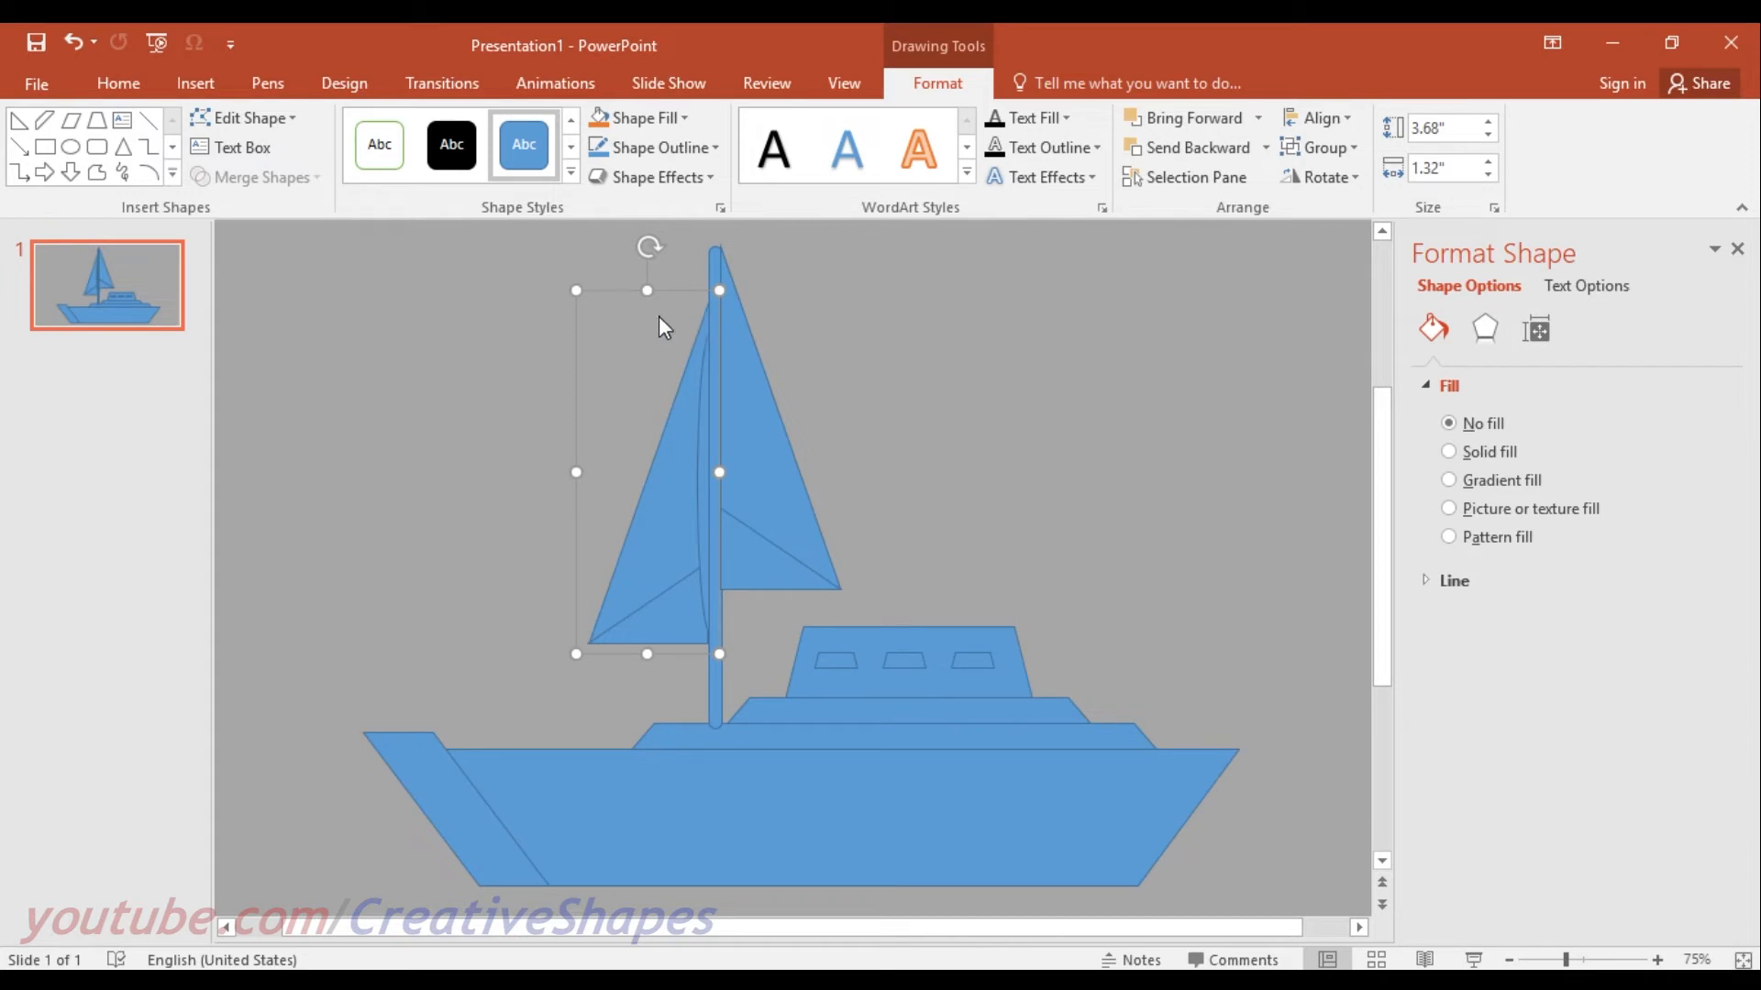
left_click_drag(648, 293, 651, 289)
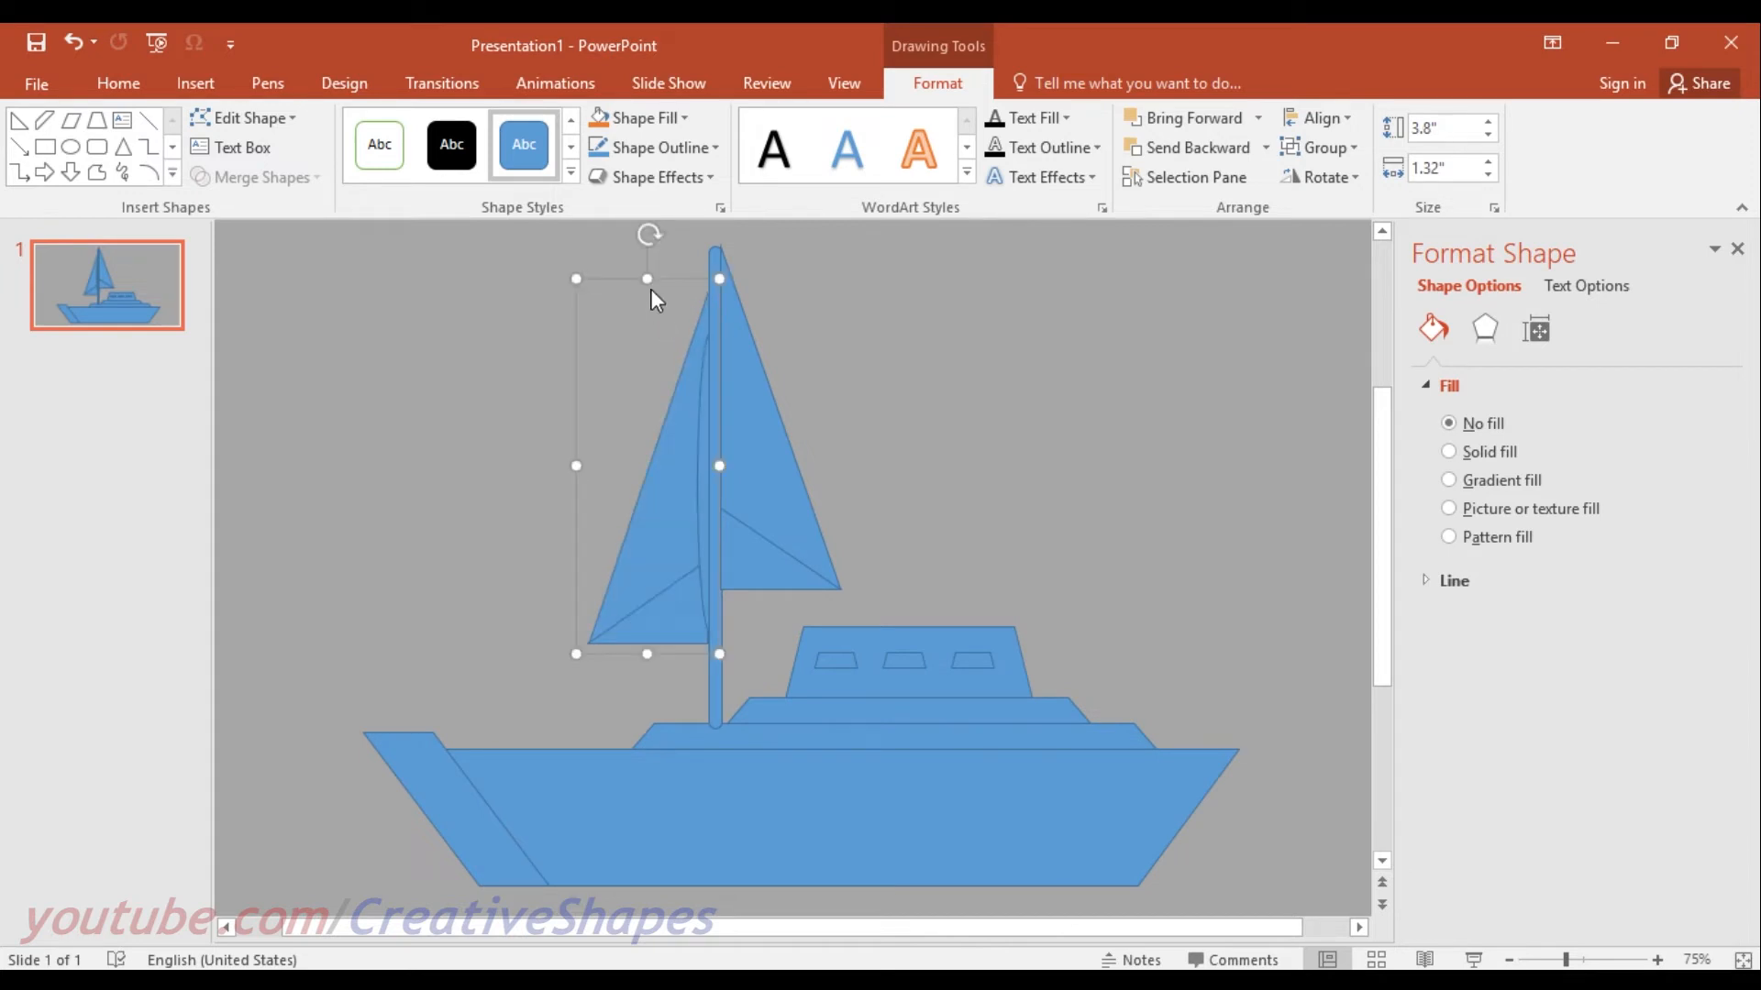
left_click(923, 422)
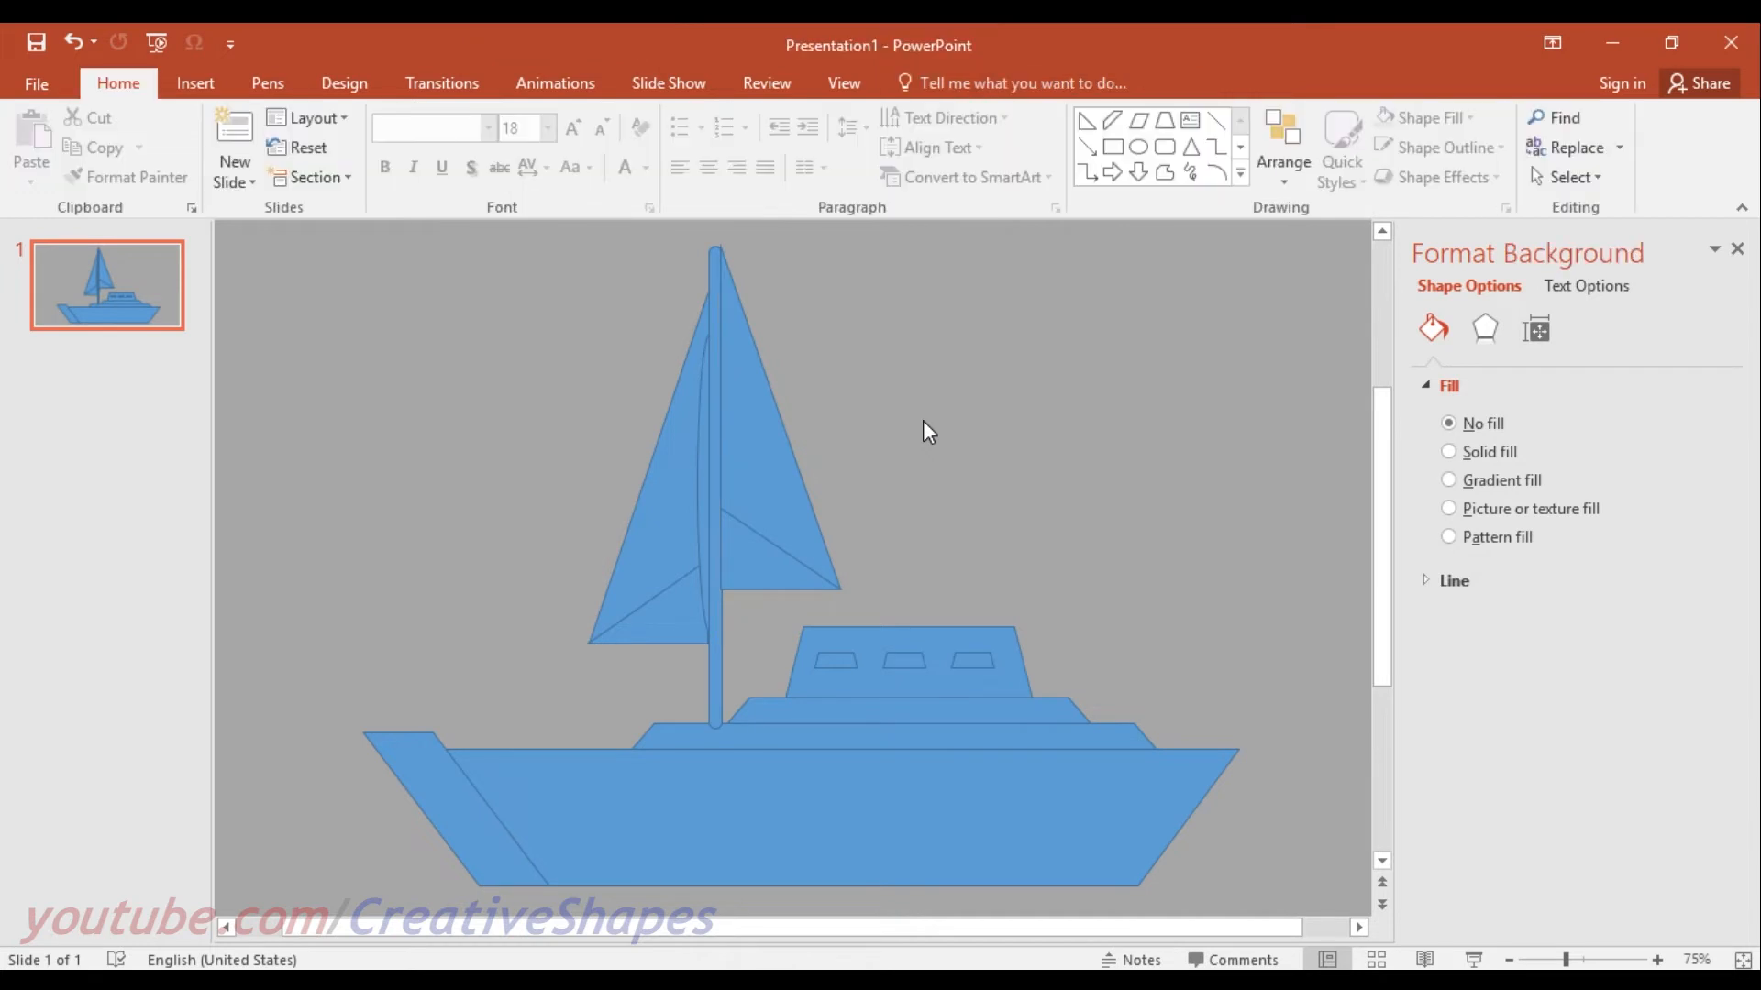
Duplicate the hull above the ship and shrink the copy to a thin strip about 3.98 in wide and 0.15 in high.
left_click(713, 814)
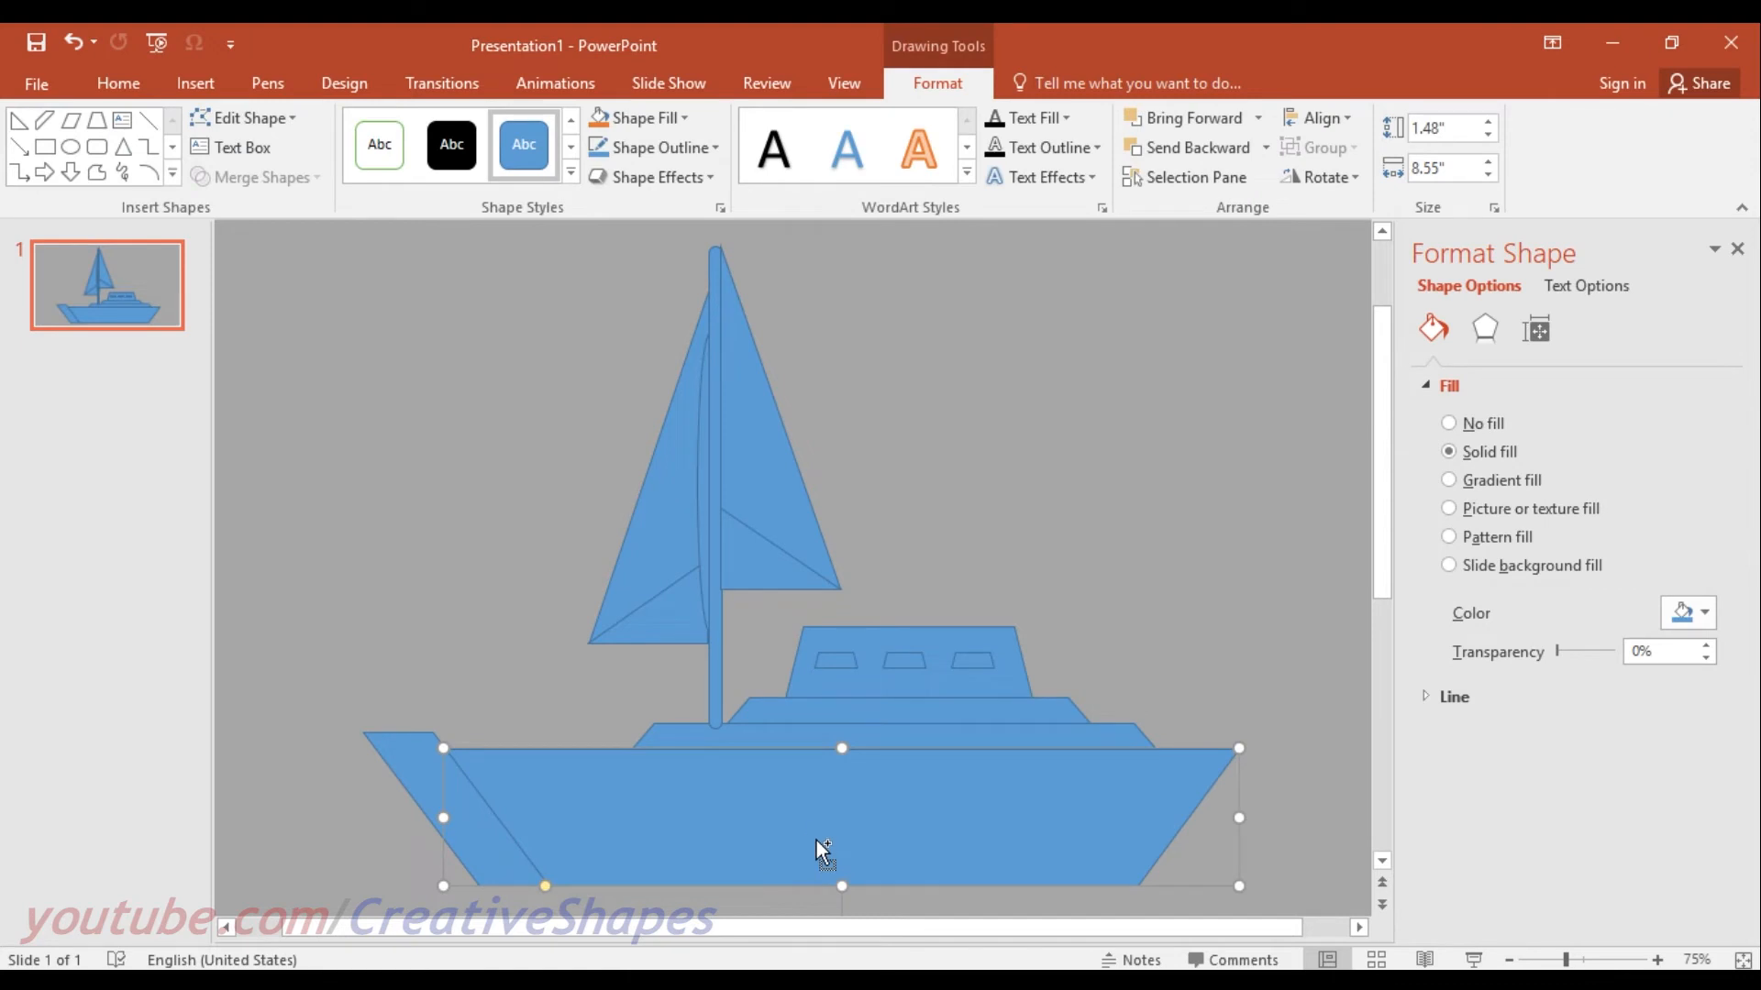
left_click_drag(816, 840, 807, 477)
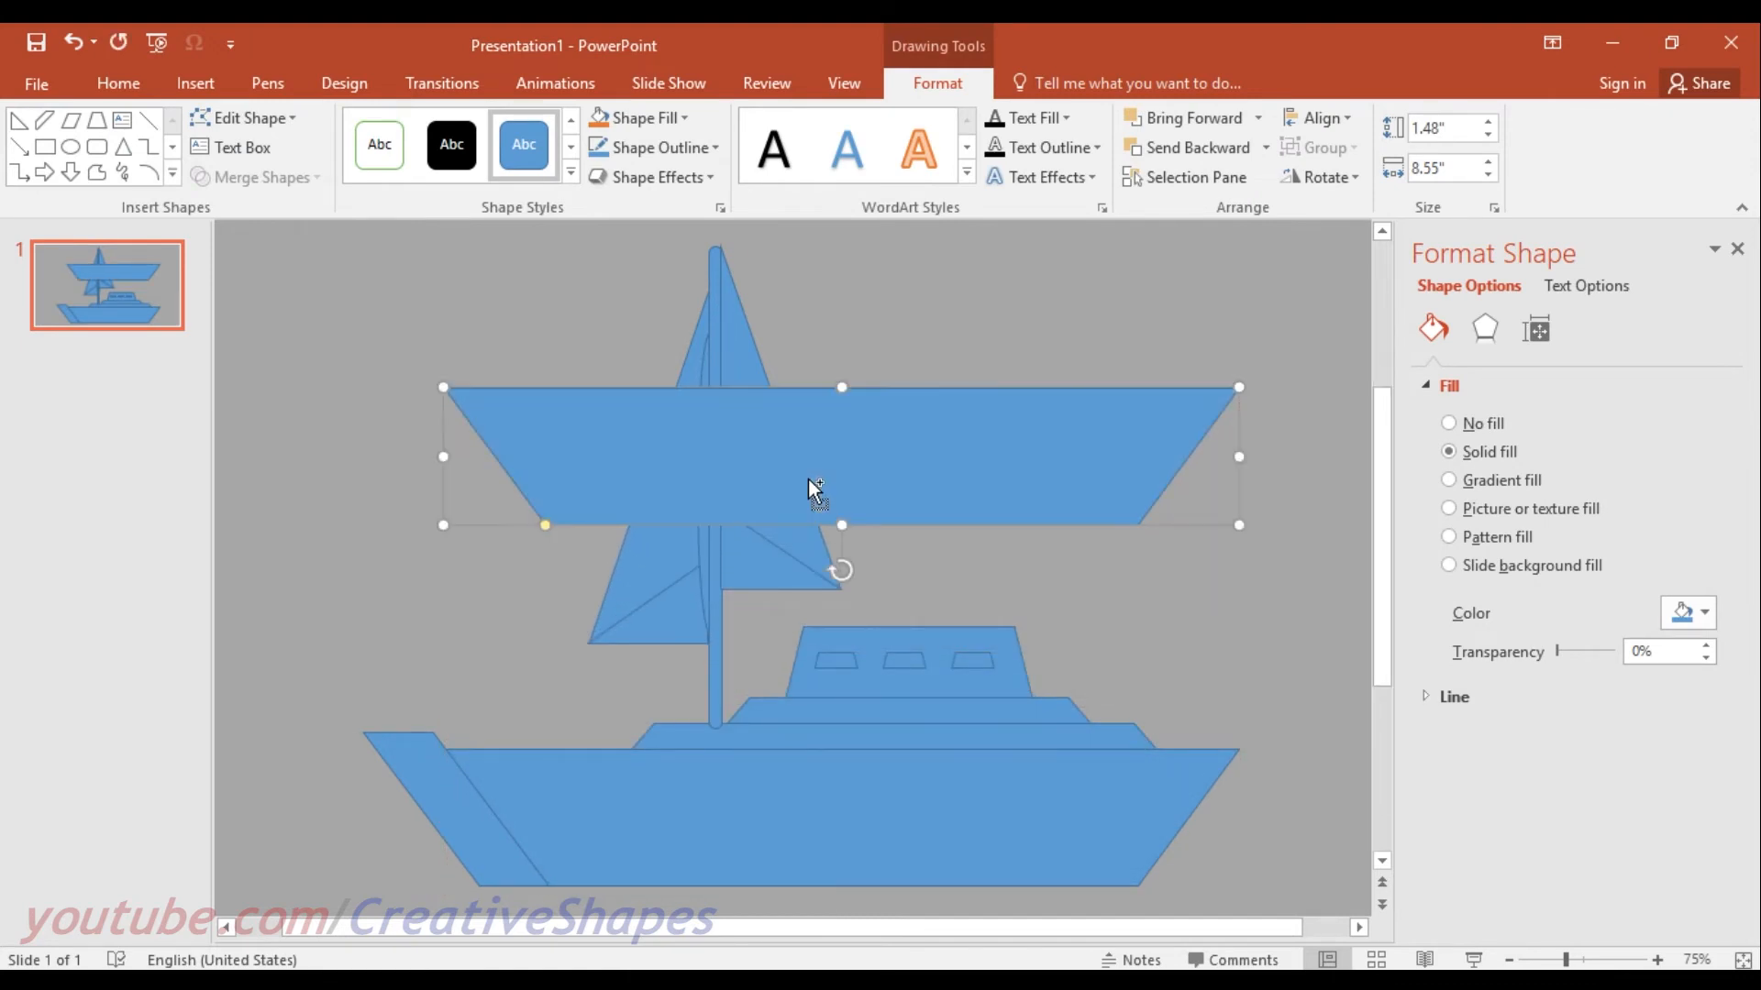
left_click_drag(842, 388, 844, 504)
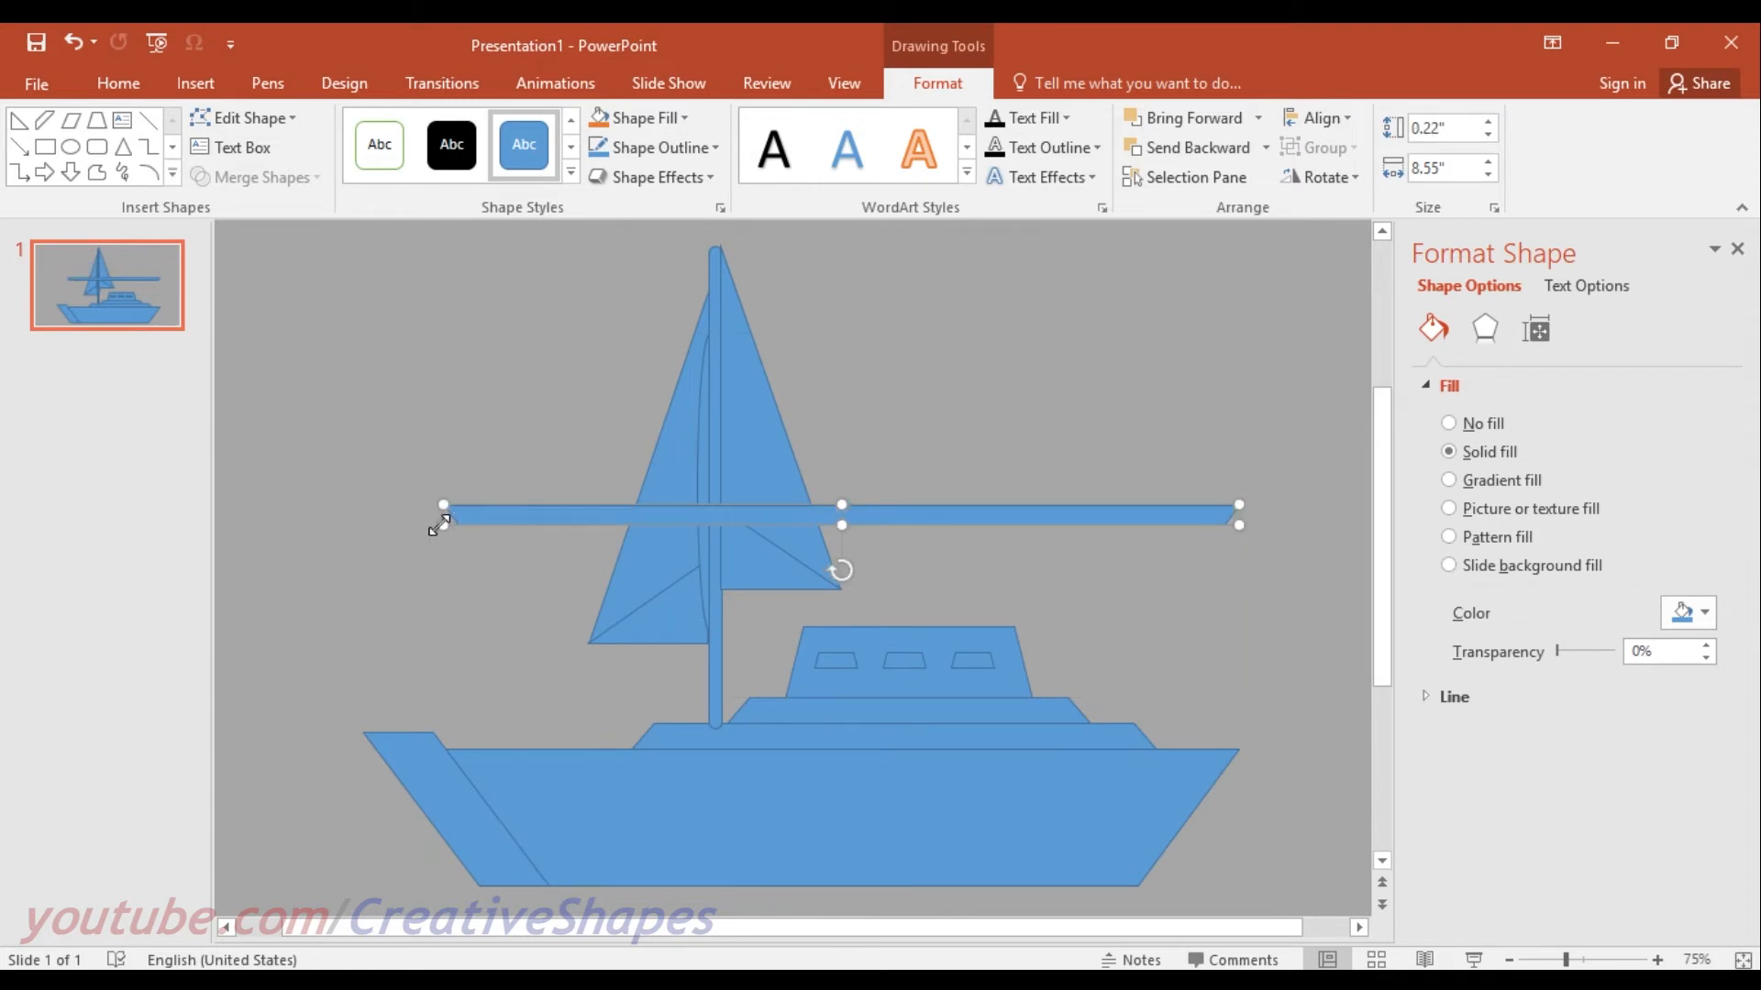
left_click_drag(439, 525, 645, 533)
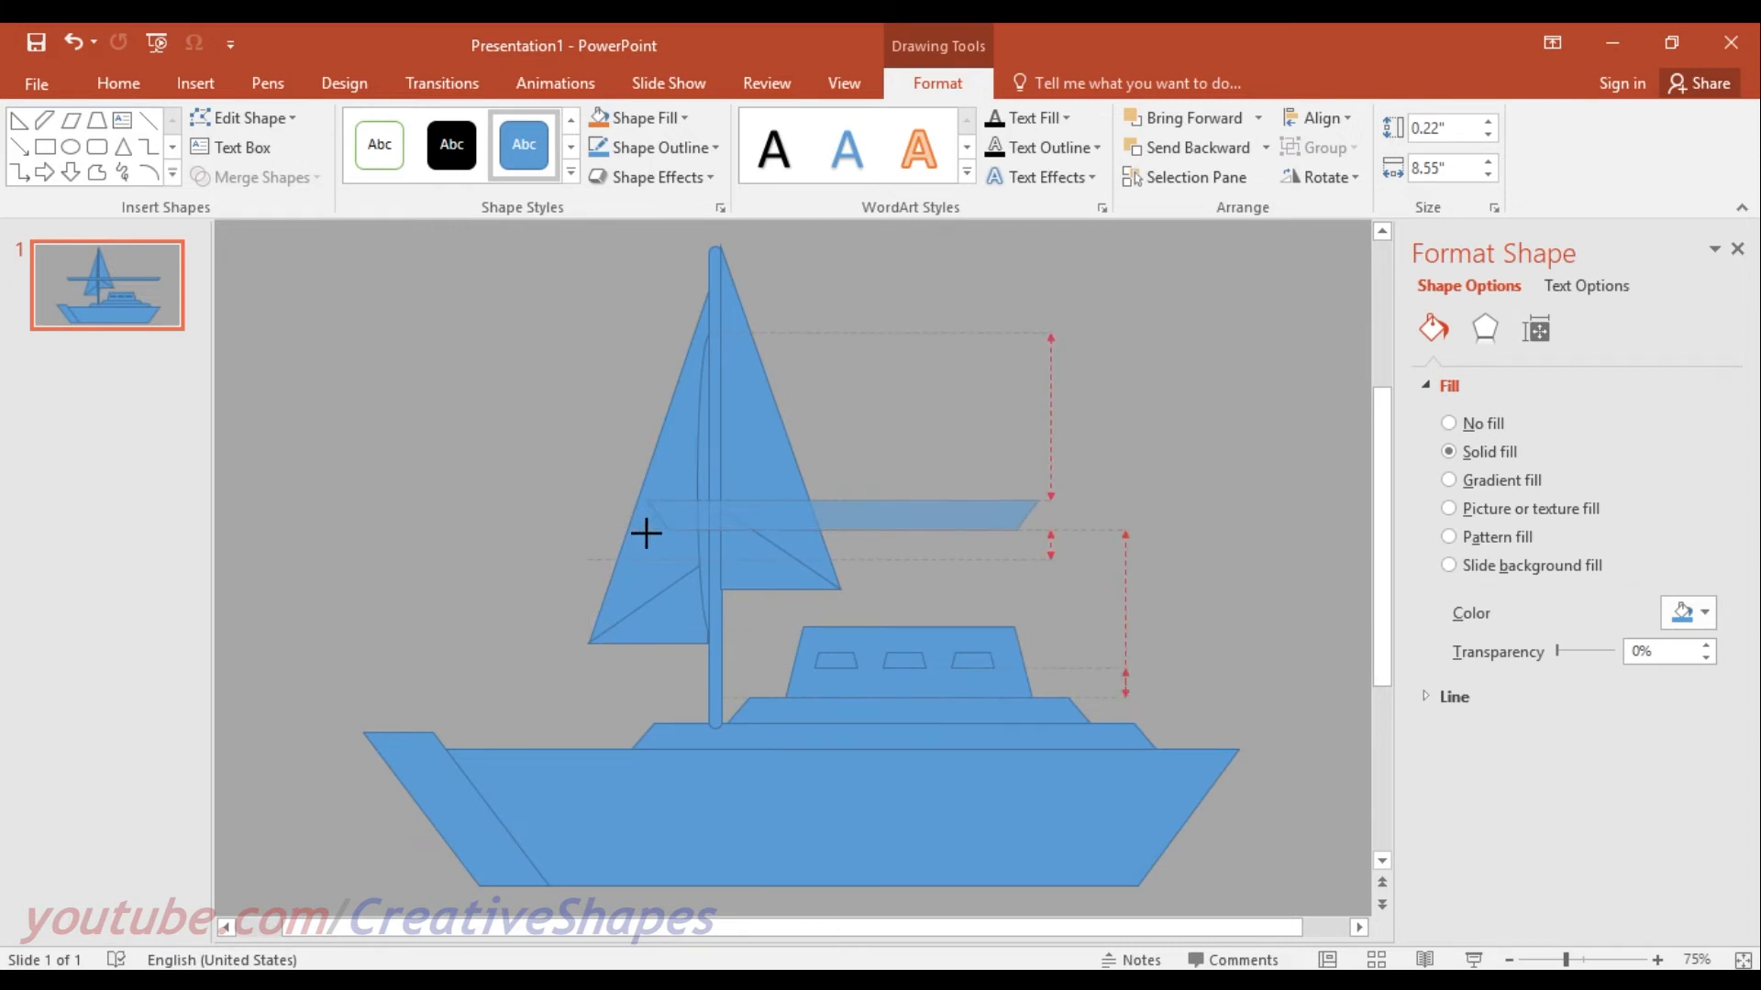
left_click_drag(646, 533, 652, 523)
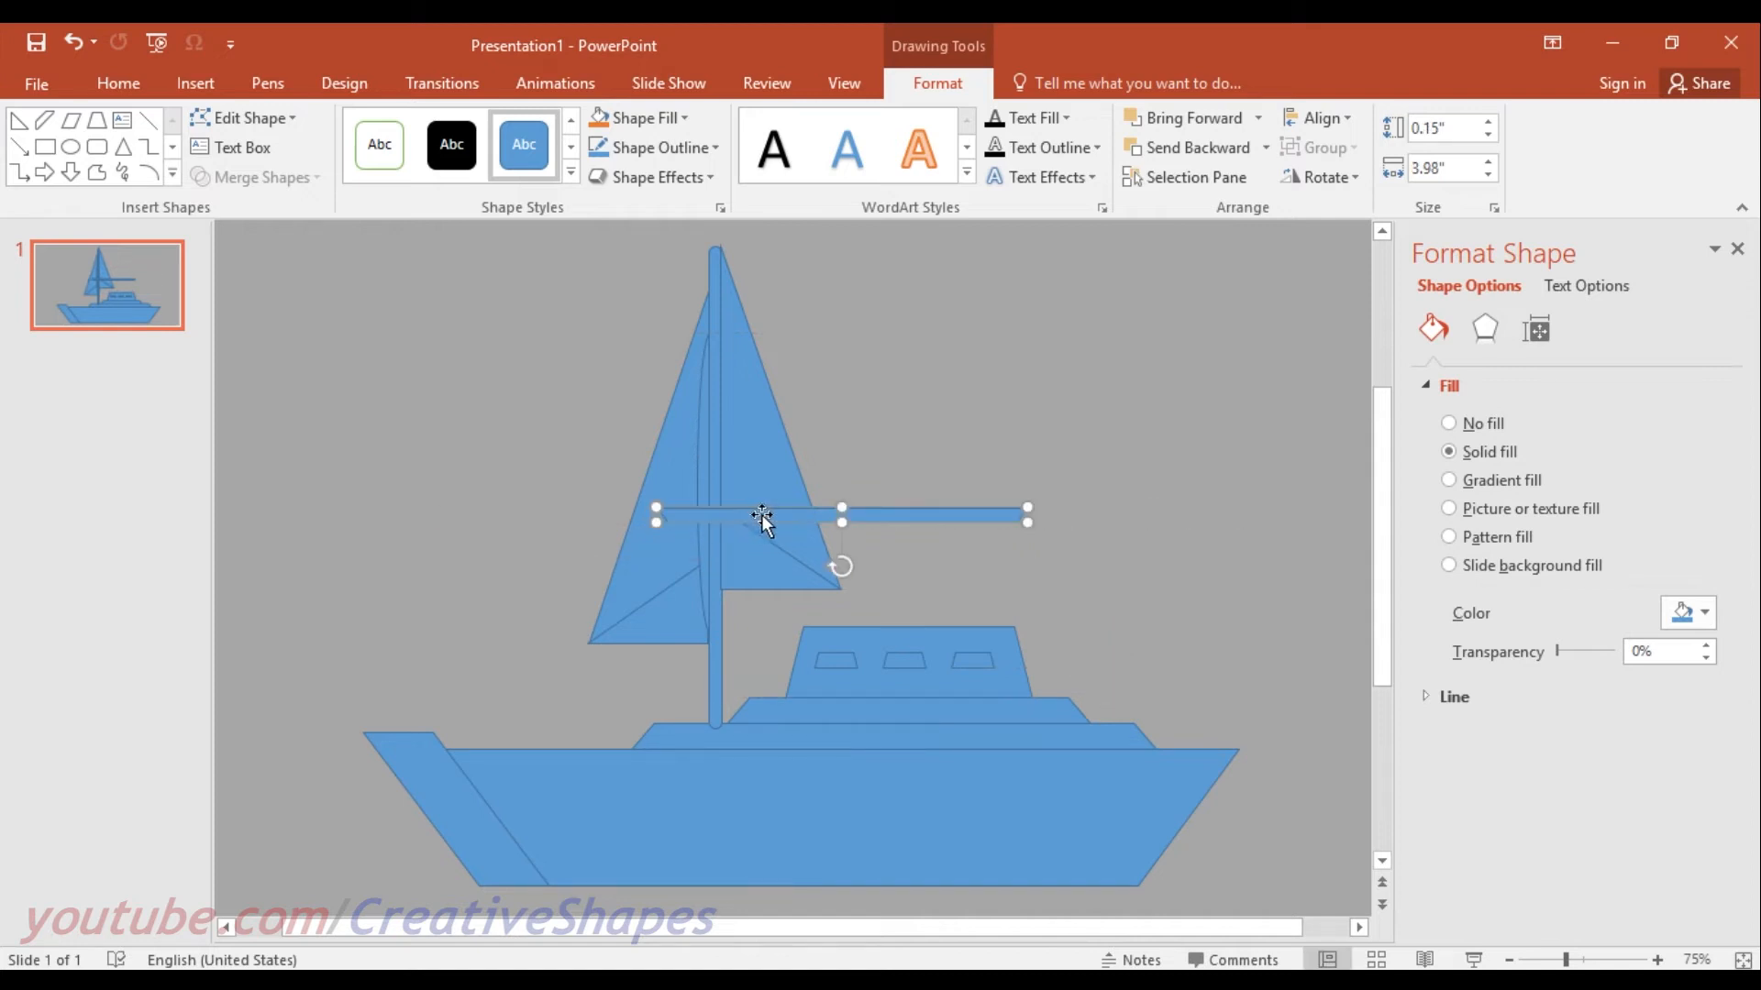
Place two stacked strips about 0.24 in high at the hull's right end and shorten the upper one to about 3.06 in wide.
left_click_drag(762, 515, 978, 831)
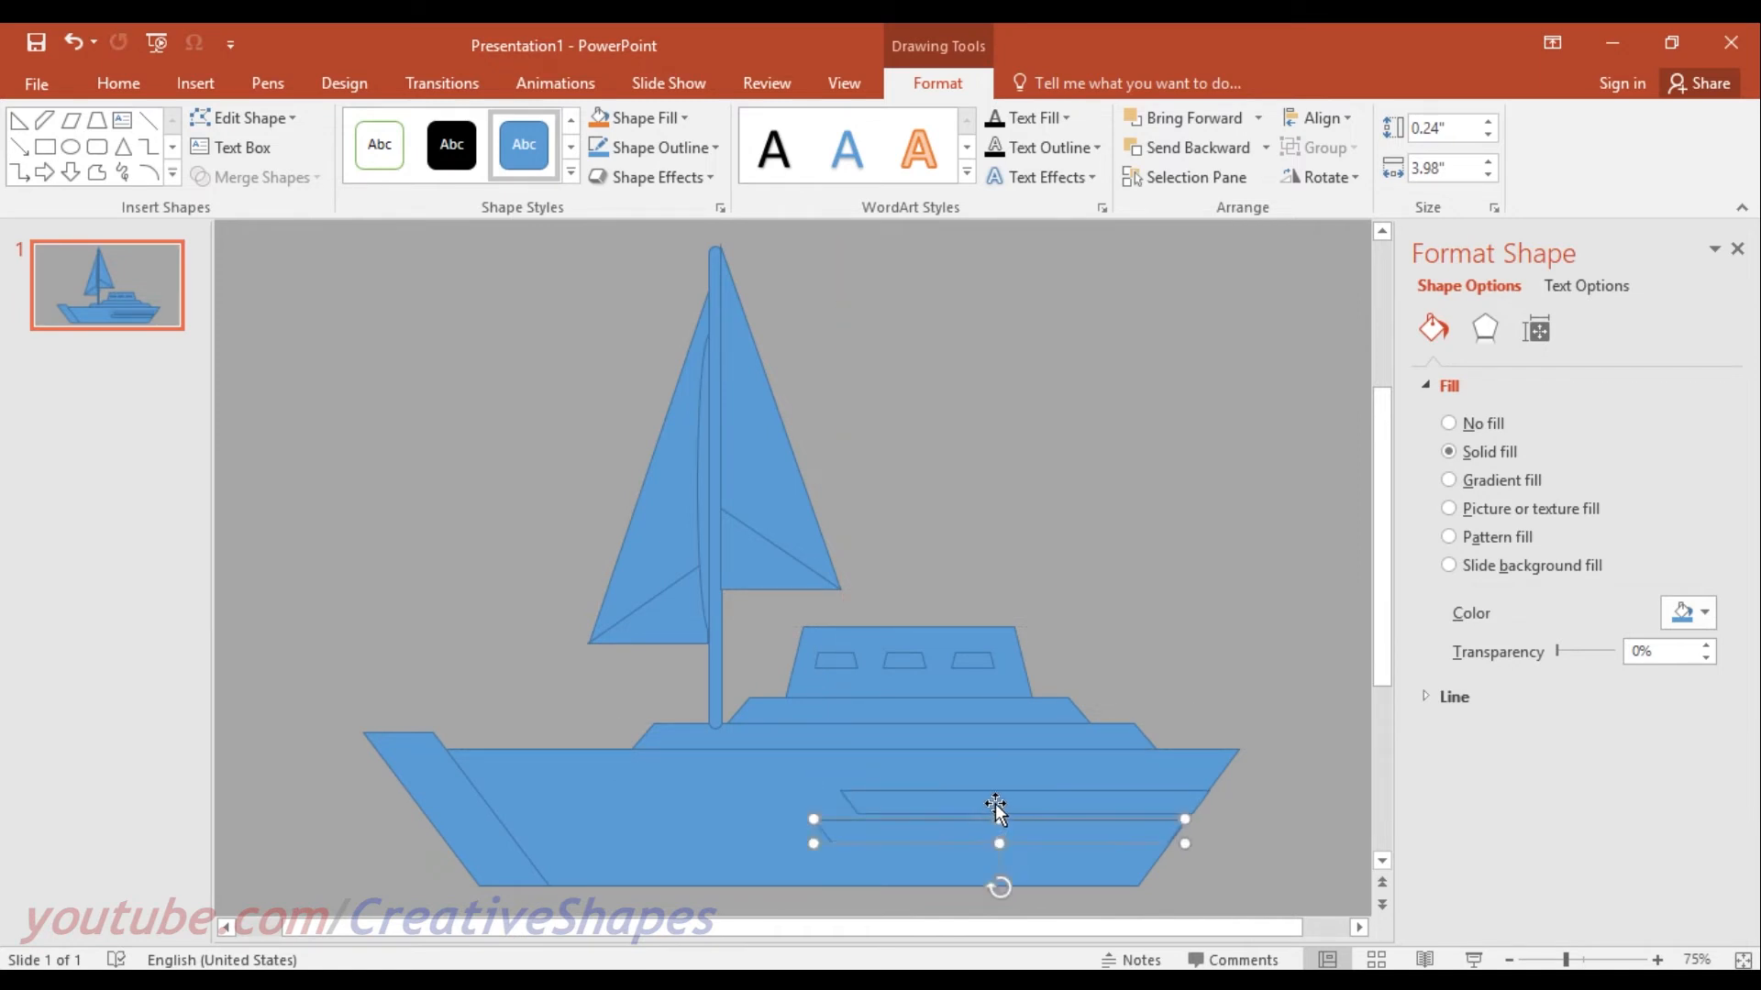
left_click(999, 803)
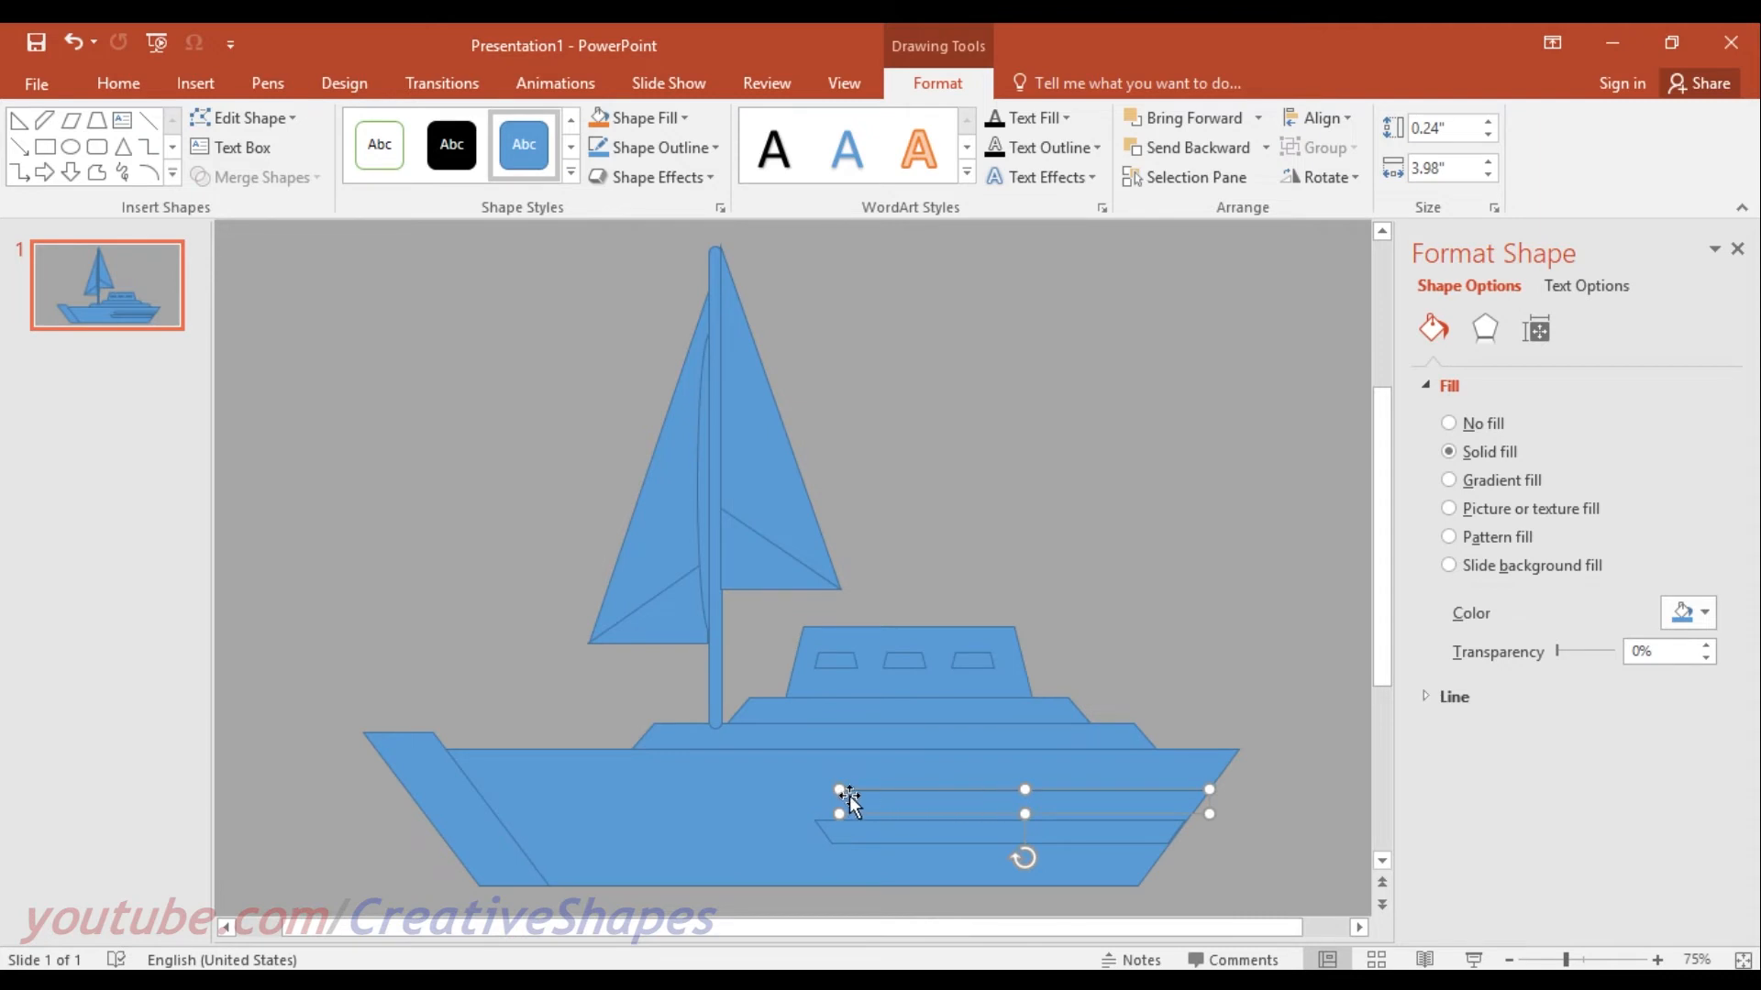
left_click_drag(841, 798, 924, 793)
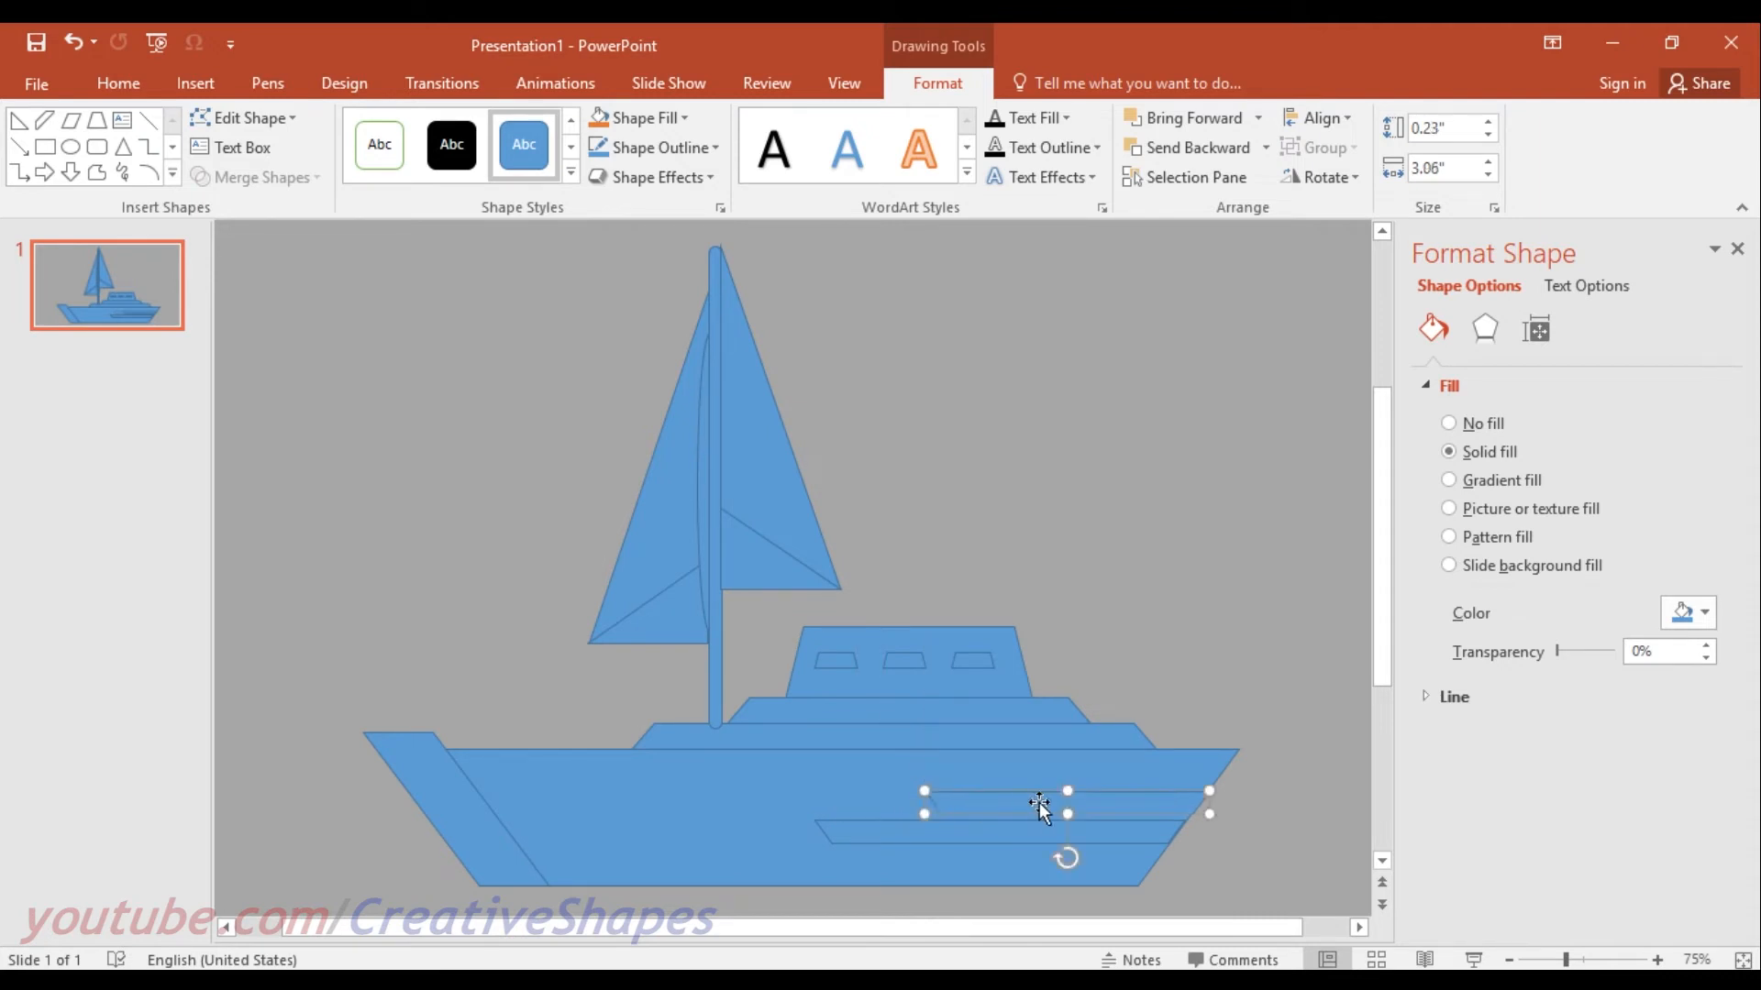
key("ctrl+Left")
left_click(1236, 855)
left_click(1144, 845)
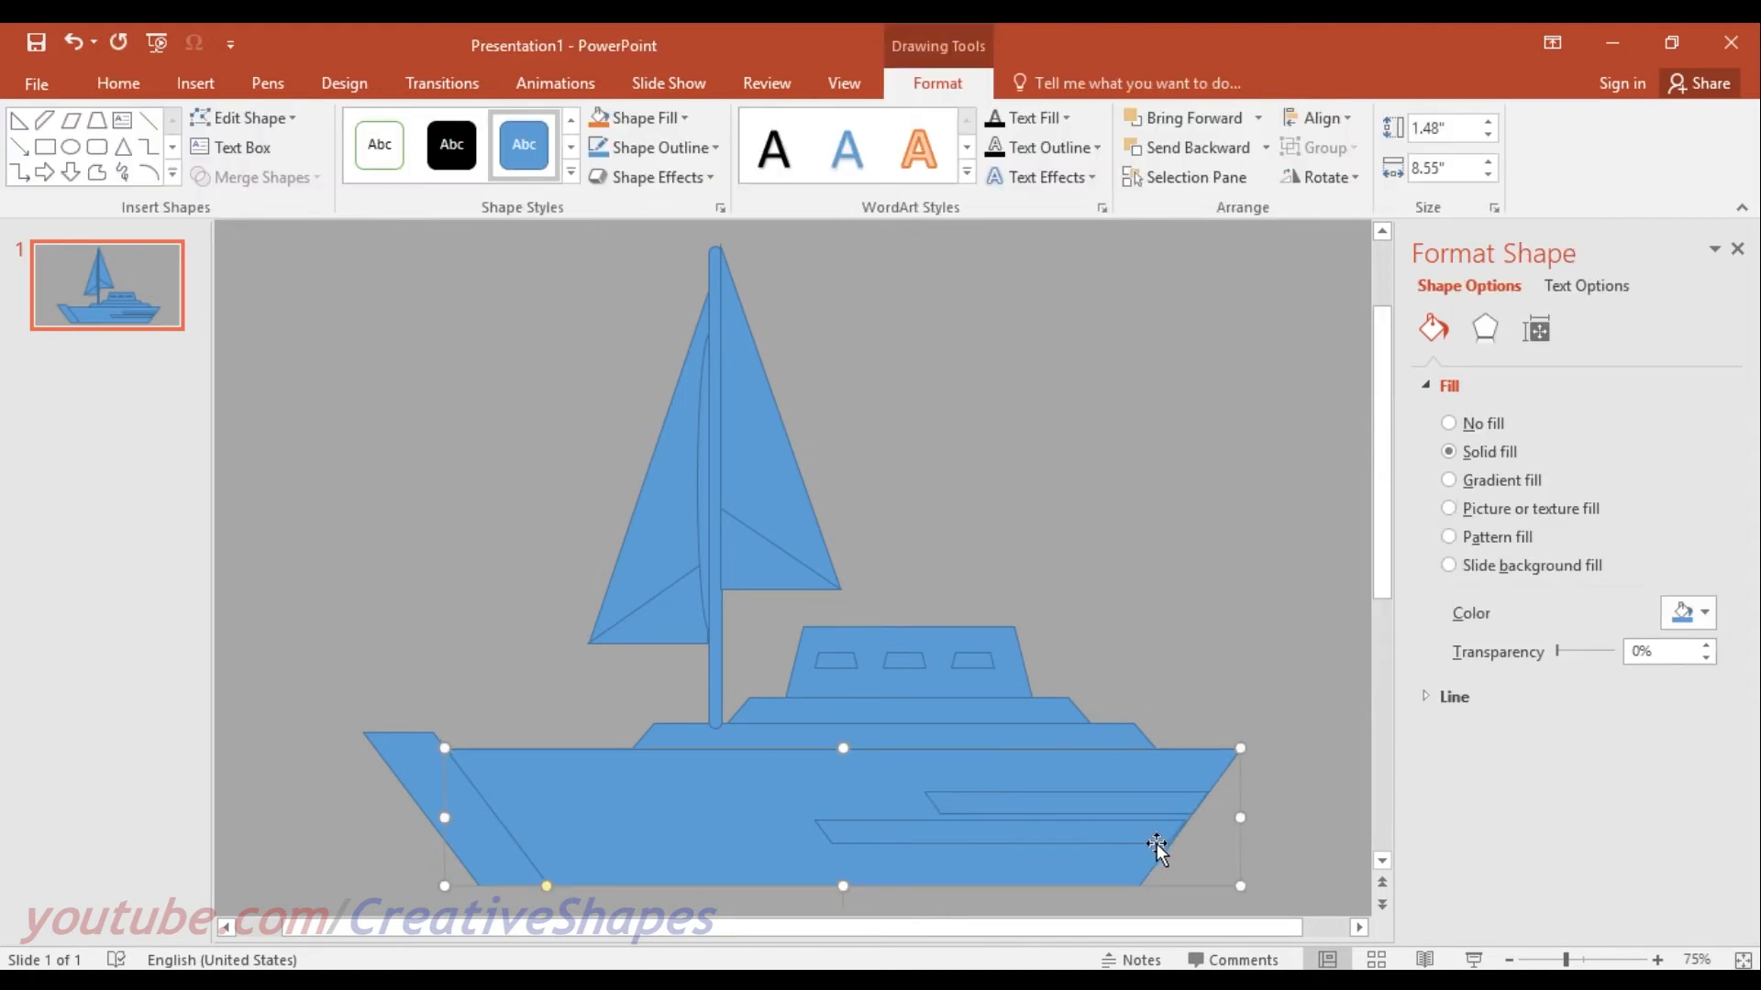
key("ctrl+z")
left_click(1289, 833)
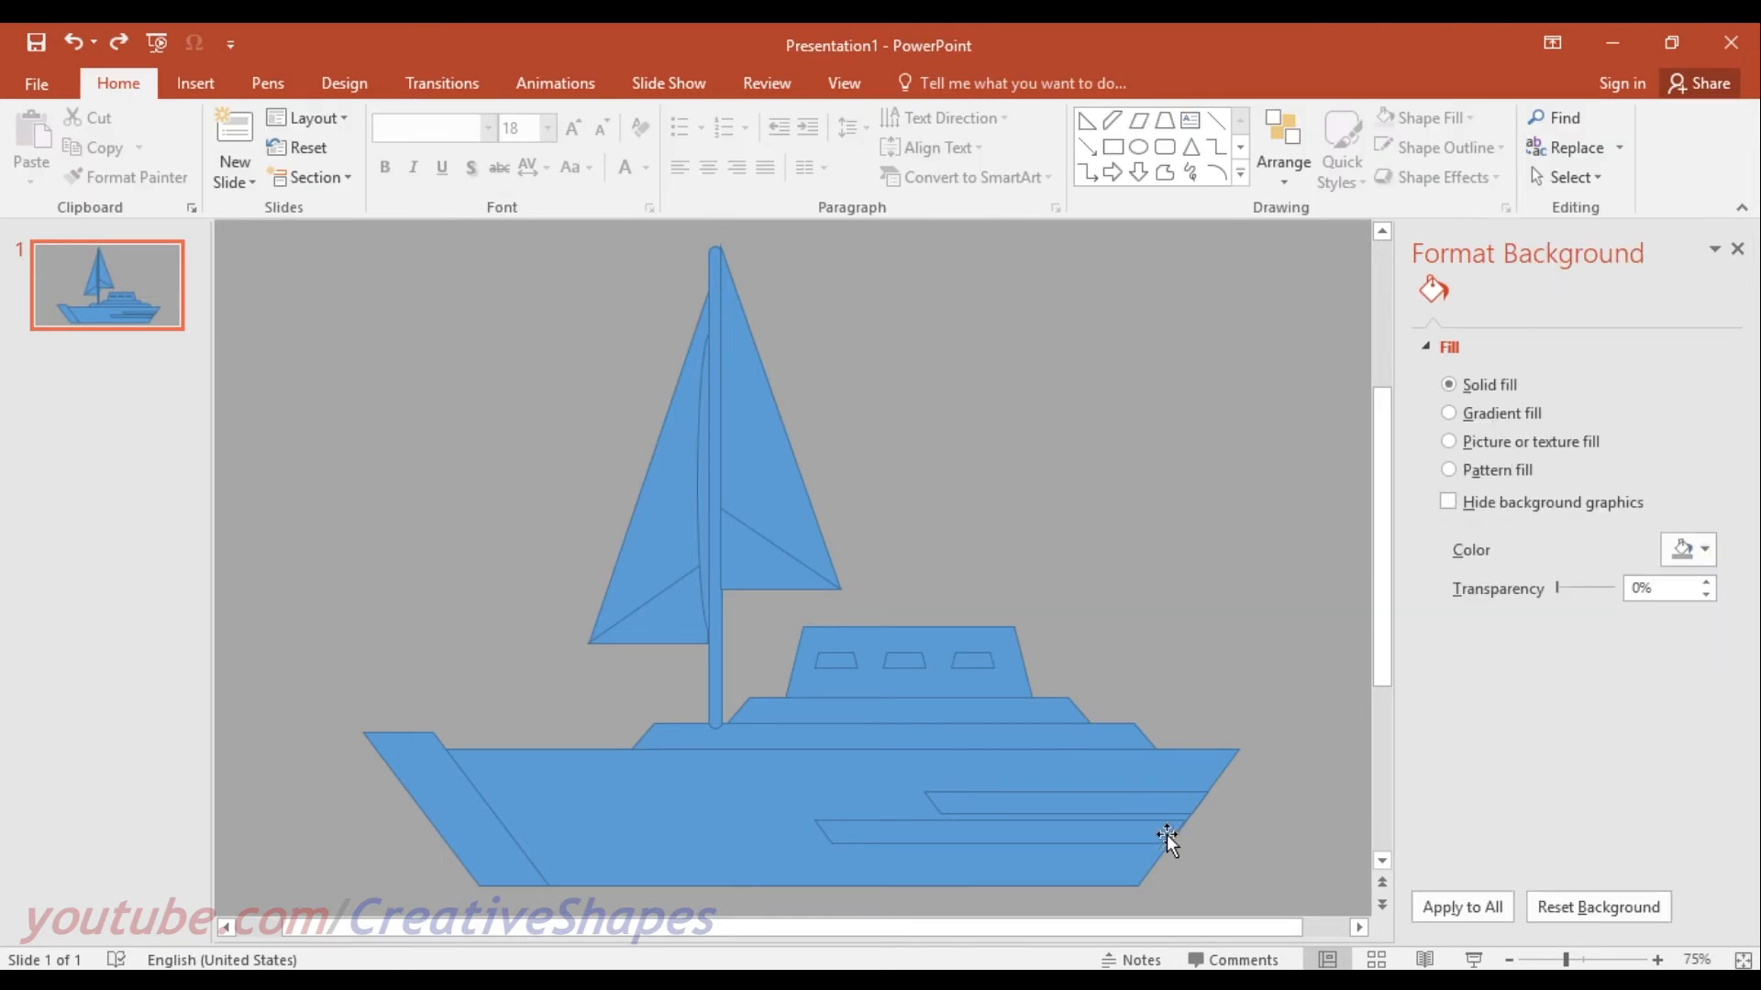
Nudge the lower stripe slightly right to line up with the hull's slanted right edge.
left_click(1144, 835)
key("ctrl+Right")
key("ctrl+Right")
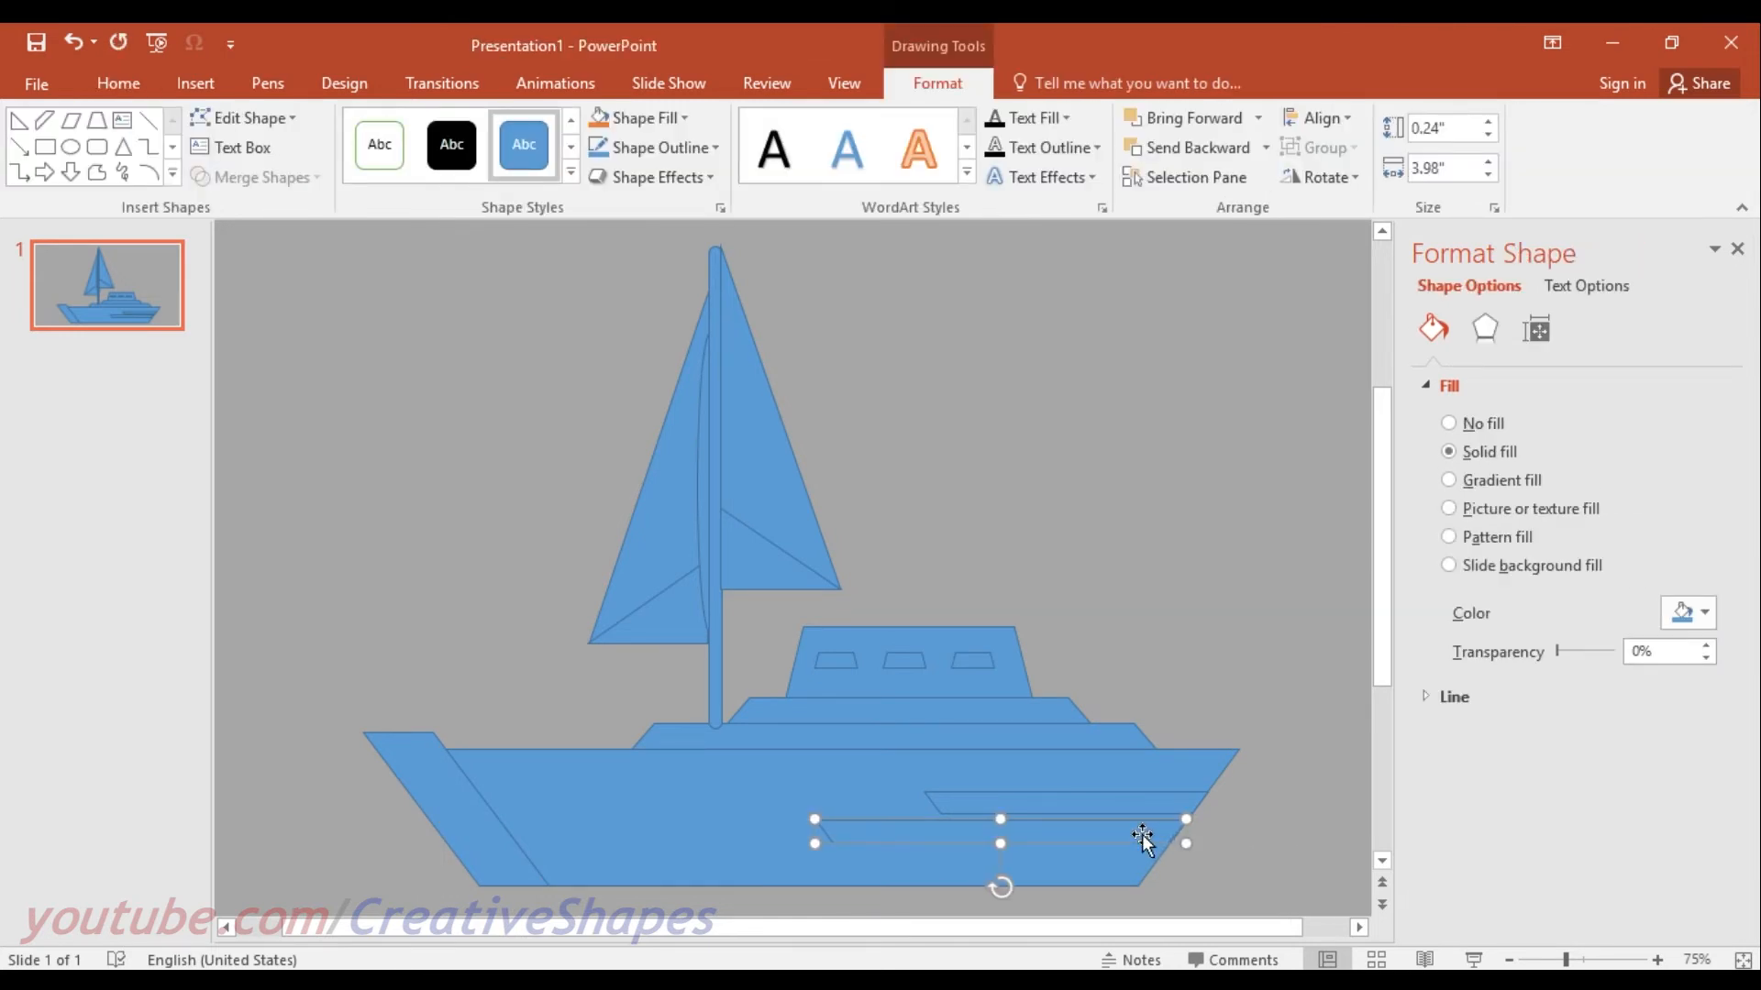
left_click(1219, 827)
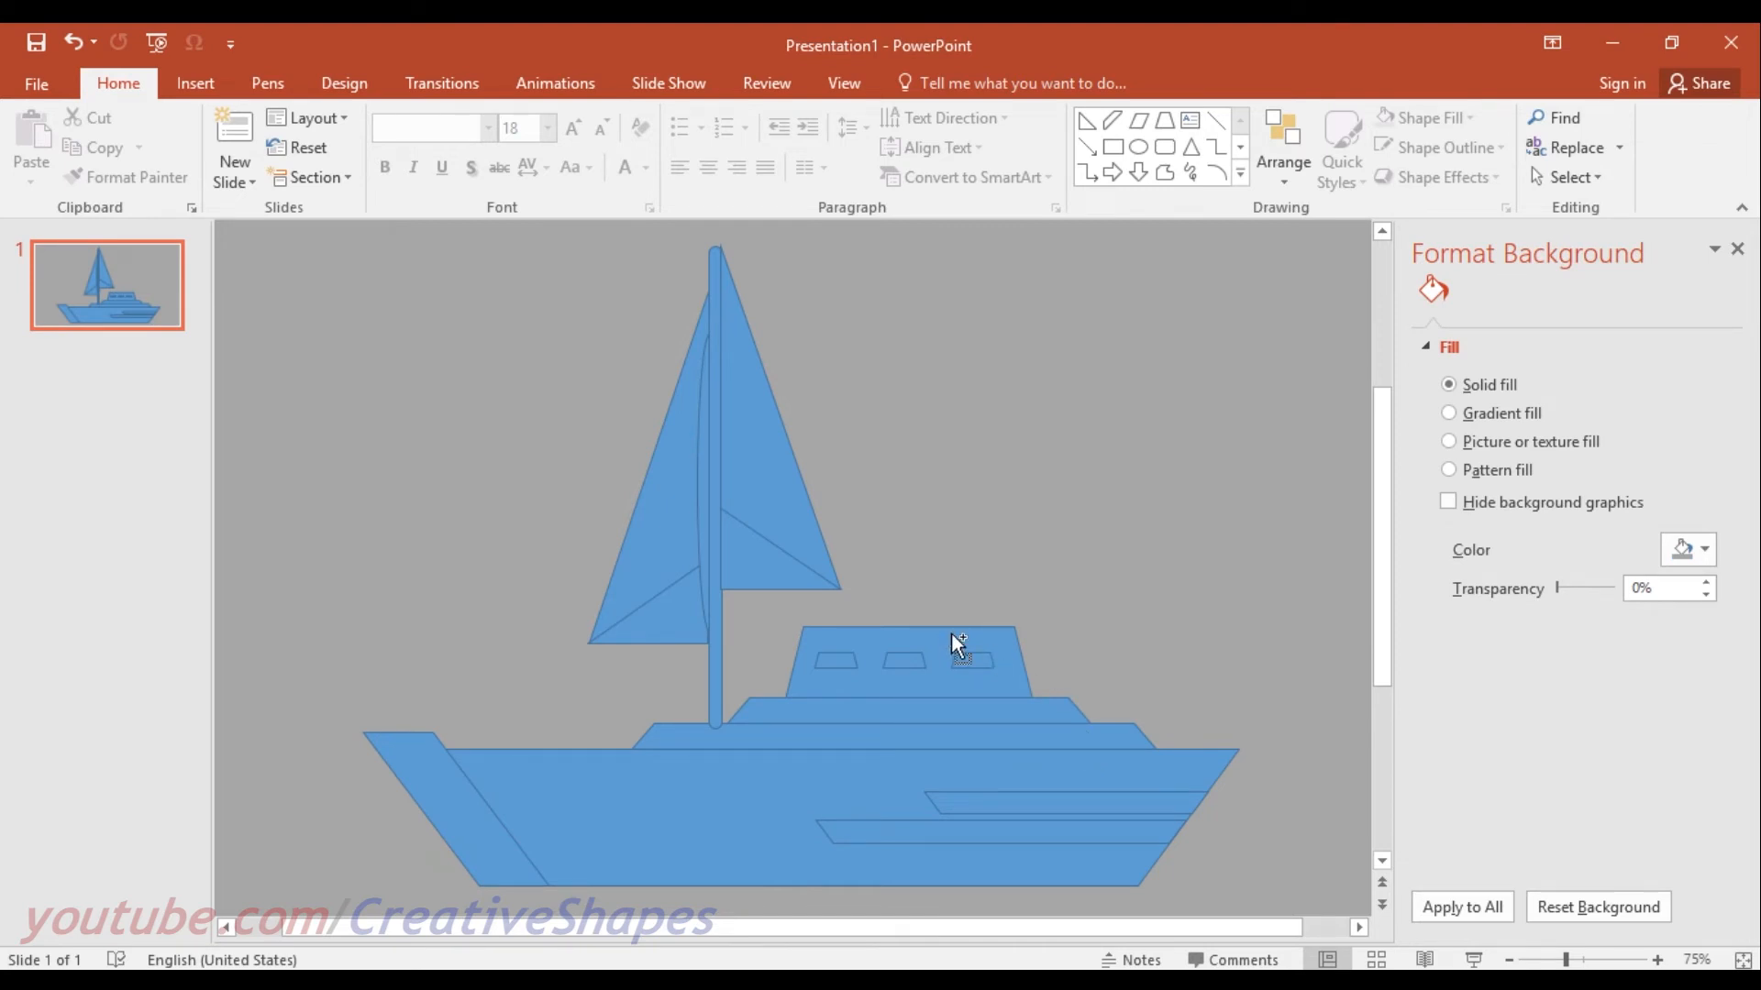
Move both deck layers, the cabin and its three windows together slightly down toward the hull.
left_click(913, 735)
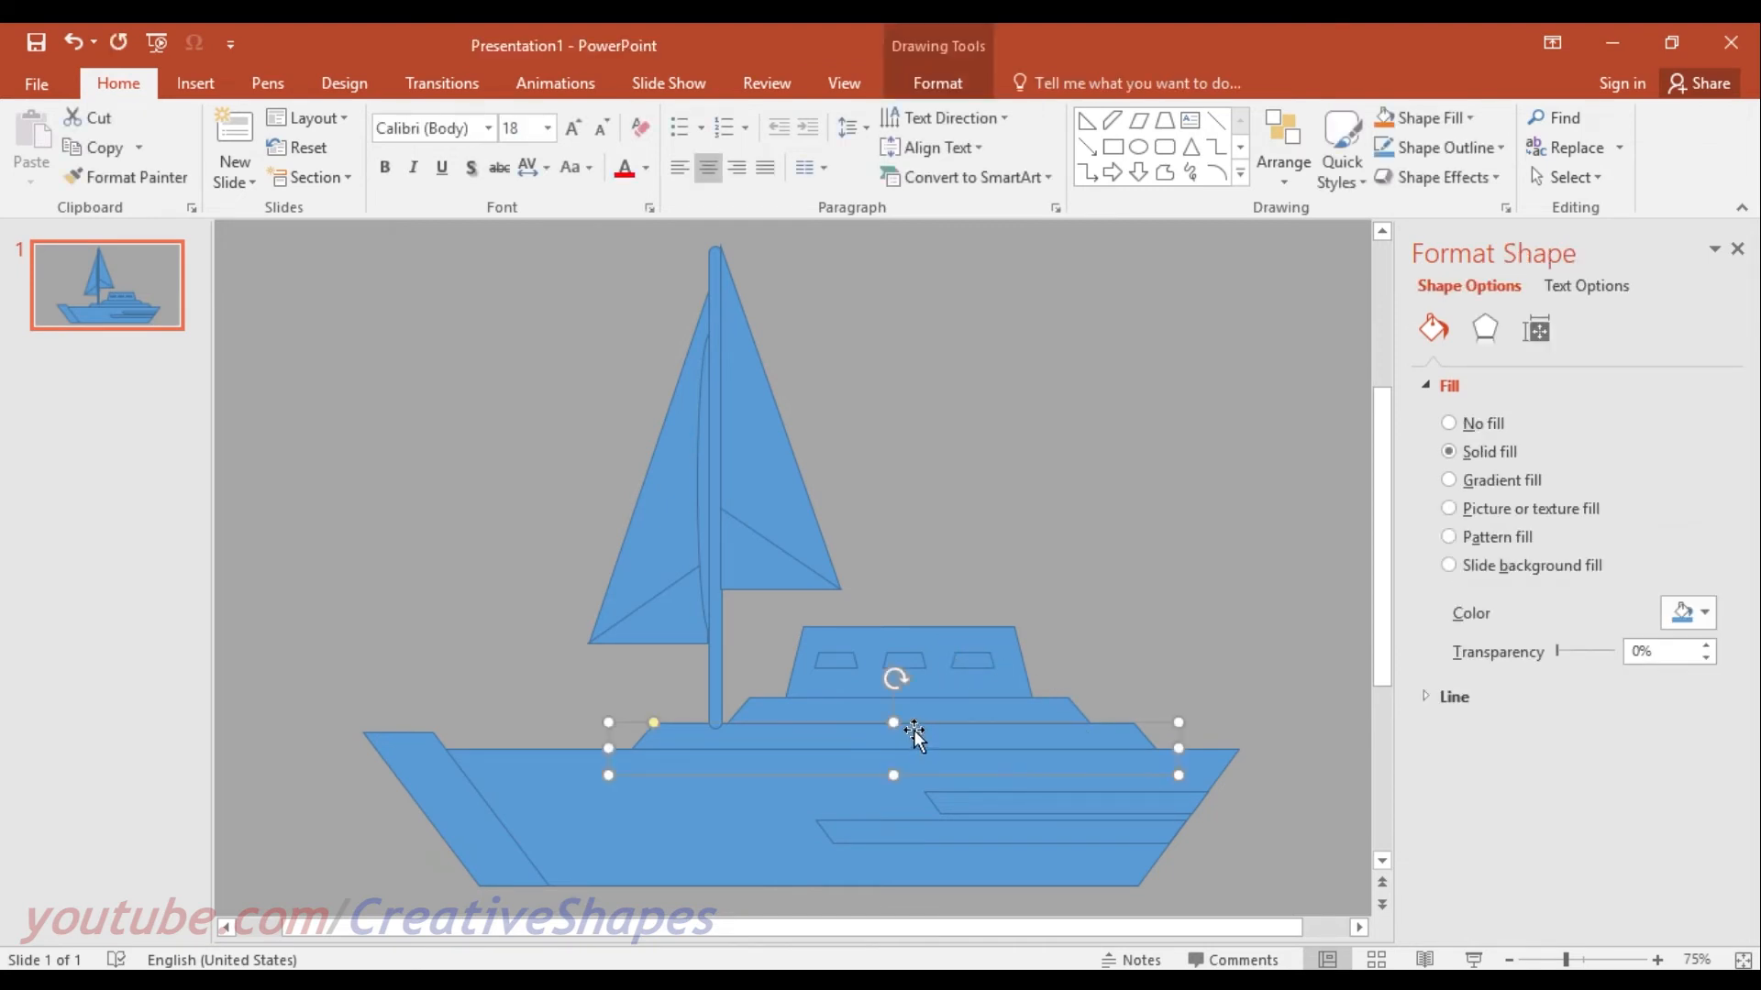
left_click(922, 707, "shift")
left_click(934, 680, "shift")
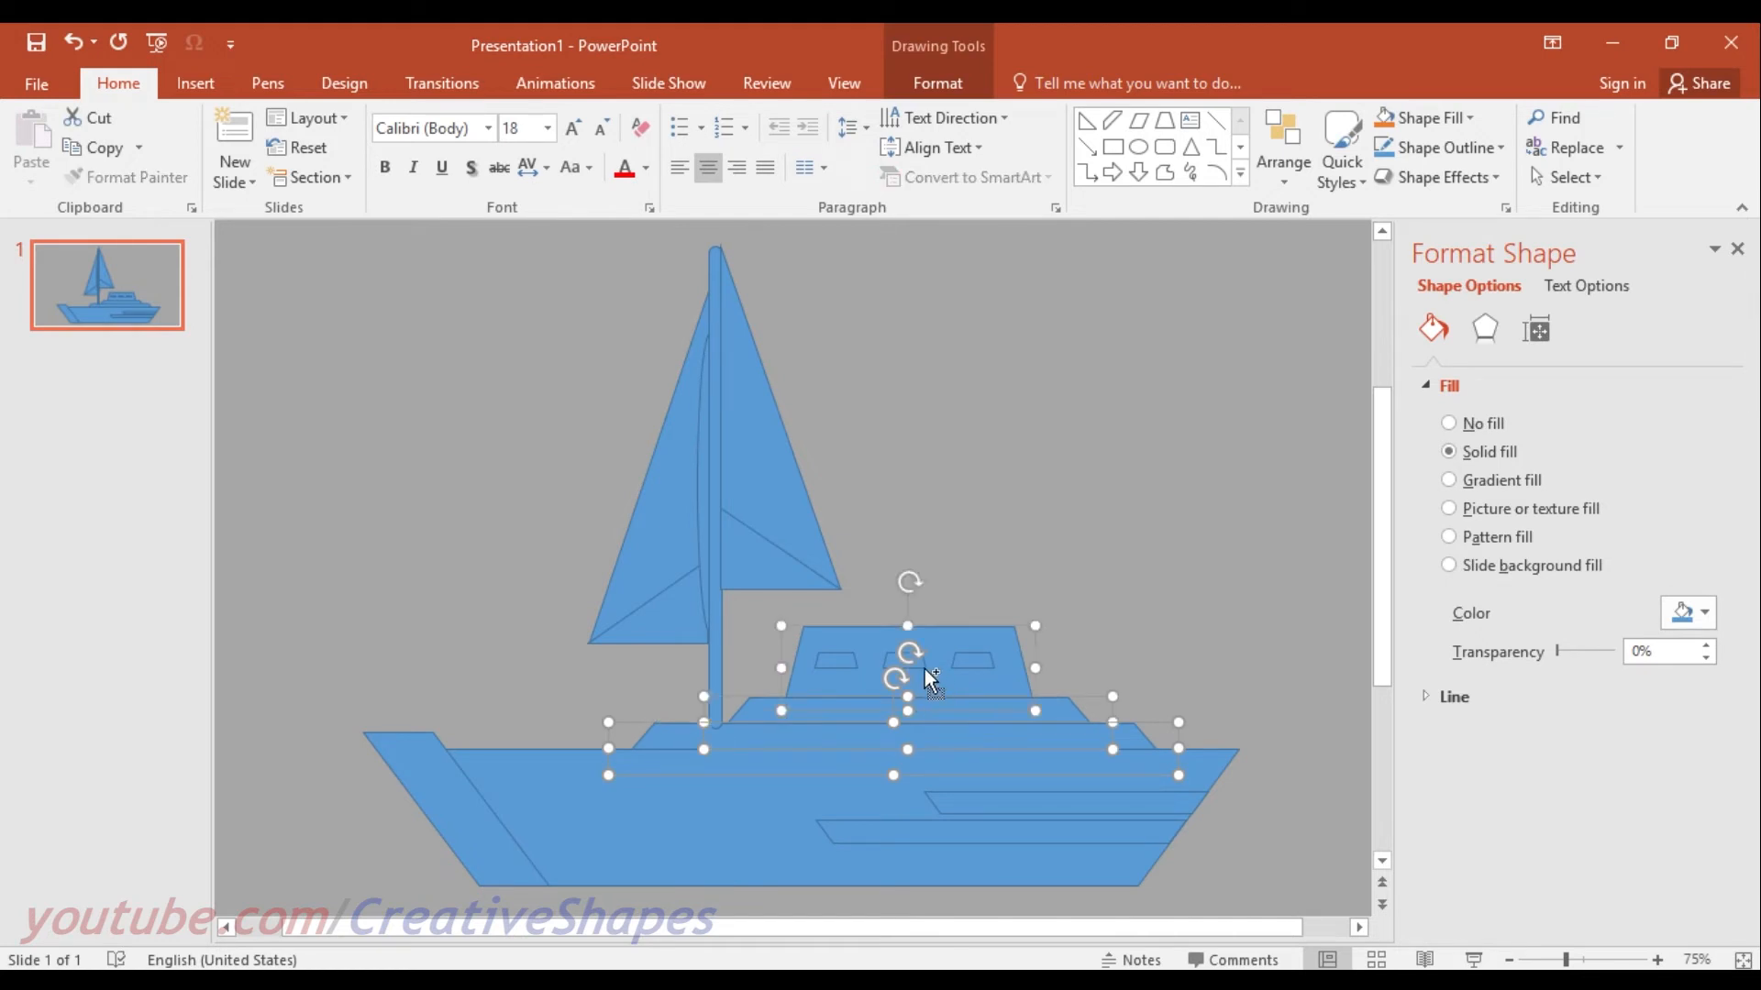
left_click(924, 669, "shift")
left_click(837, 661, "shift")
left_click(974, 661, "shift")
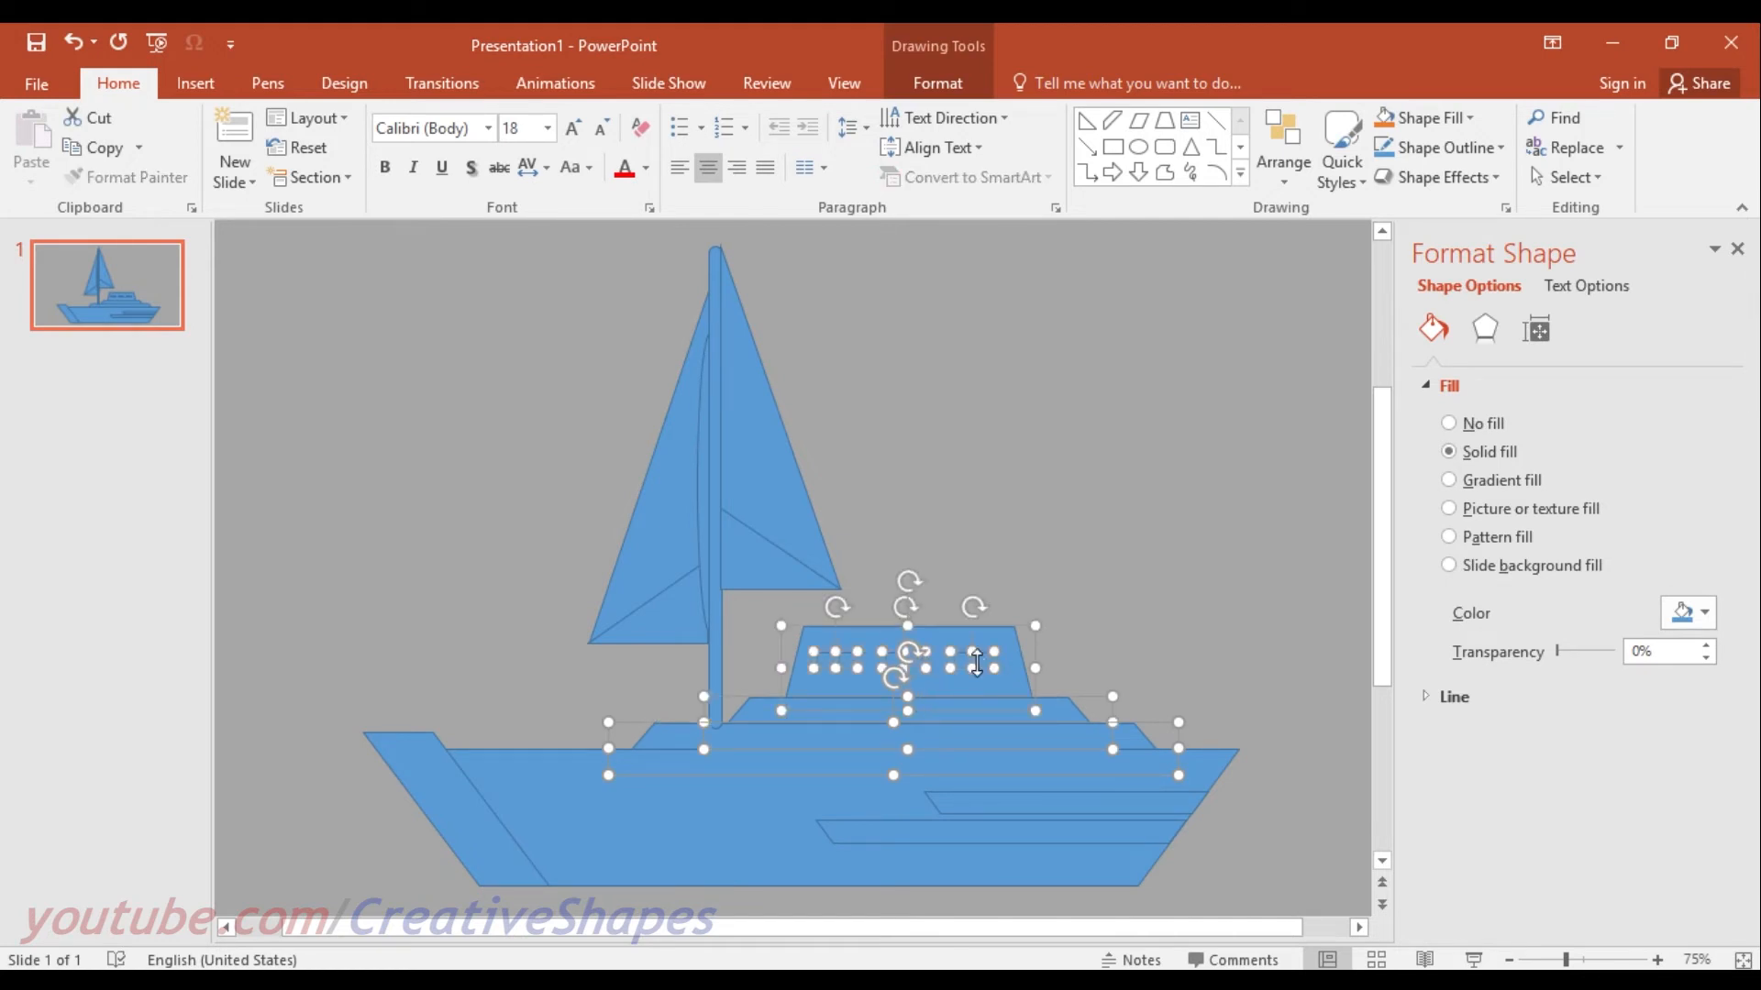
key("Down")
key("Down")
key("Down")
key("Down")
key("Down")
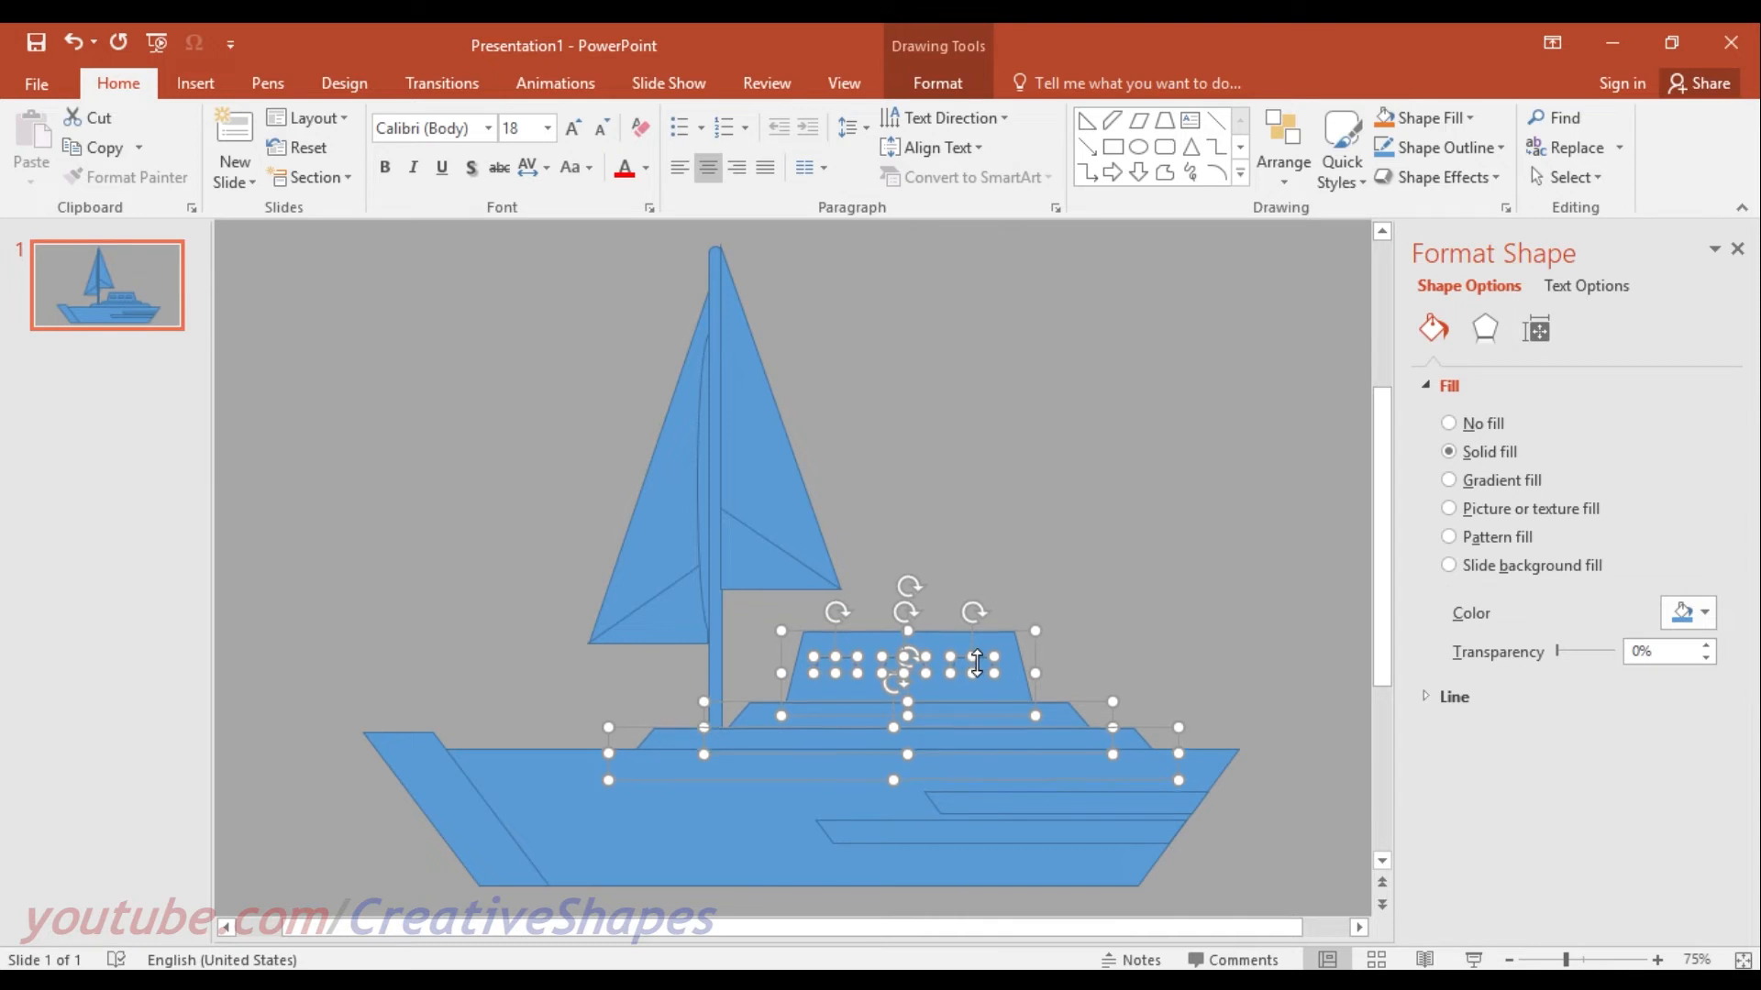
left_click(1041, 580)
Lower the upper deck layer slightly into the lower deck so a thinner band of it shows.
left_click(967, 725)
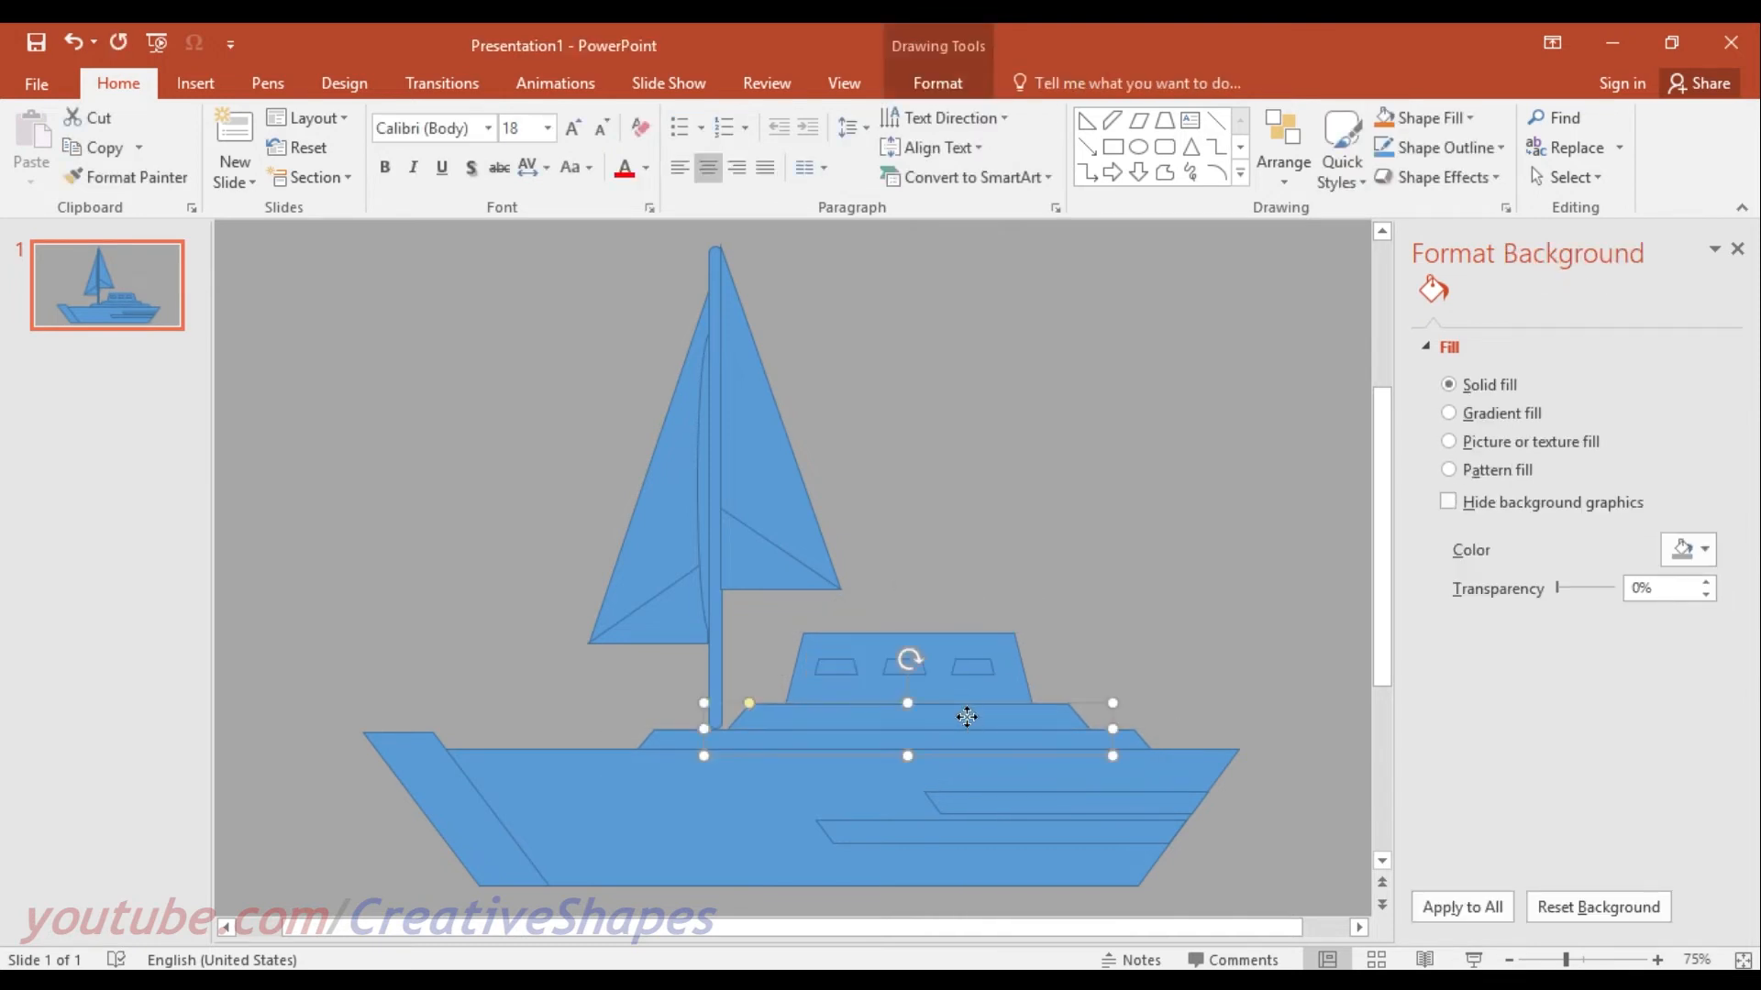
key("Down")
key("Down")
key("Down")
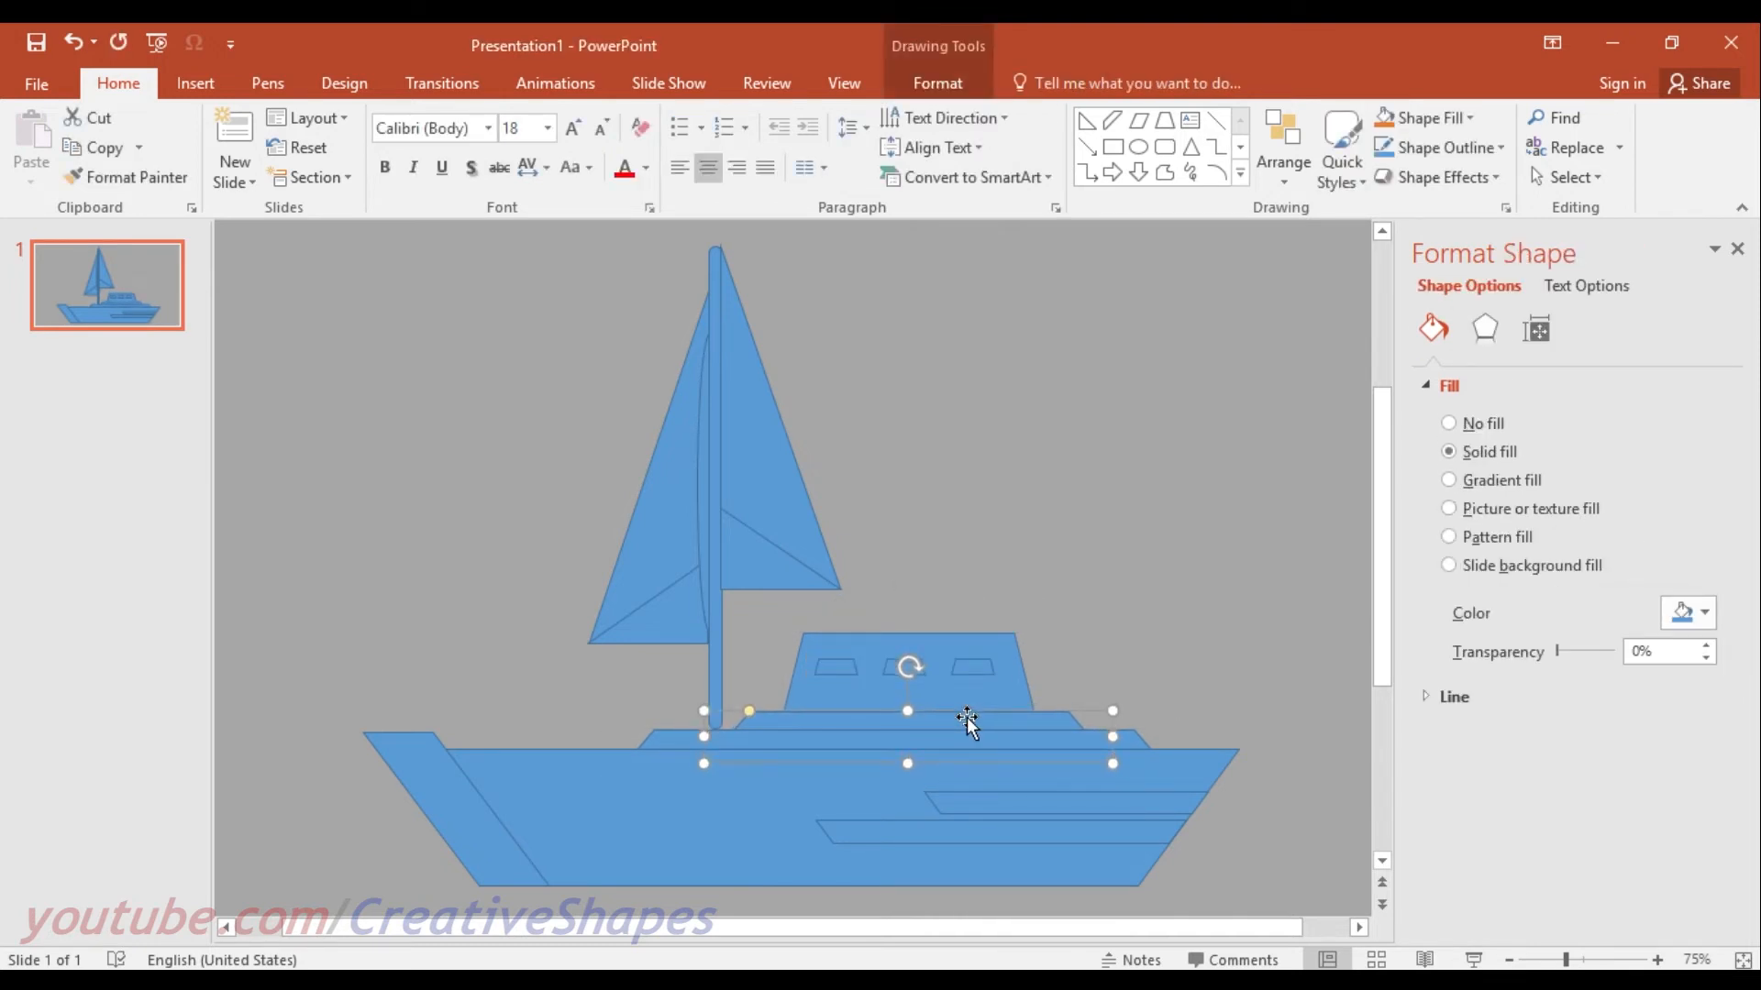
left_click(1087, 605)
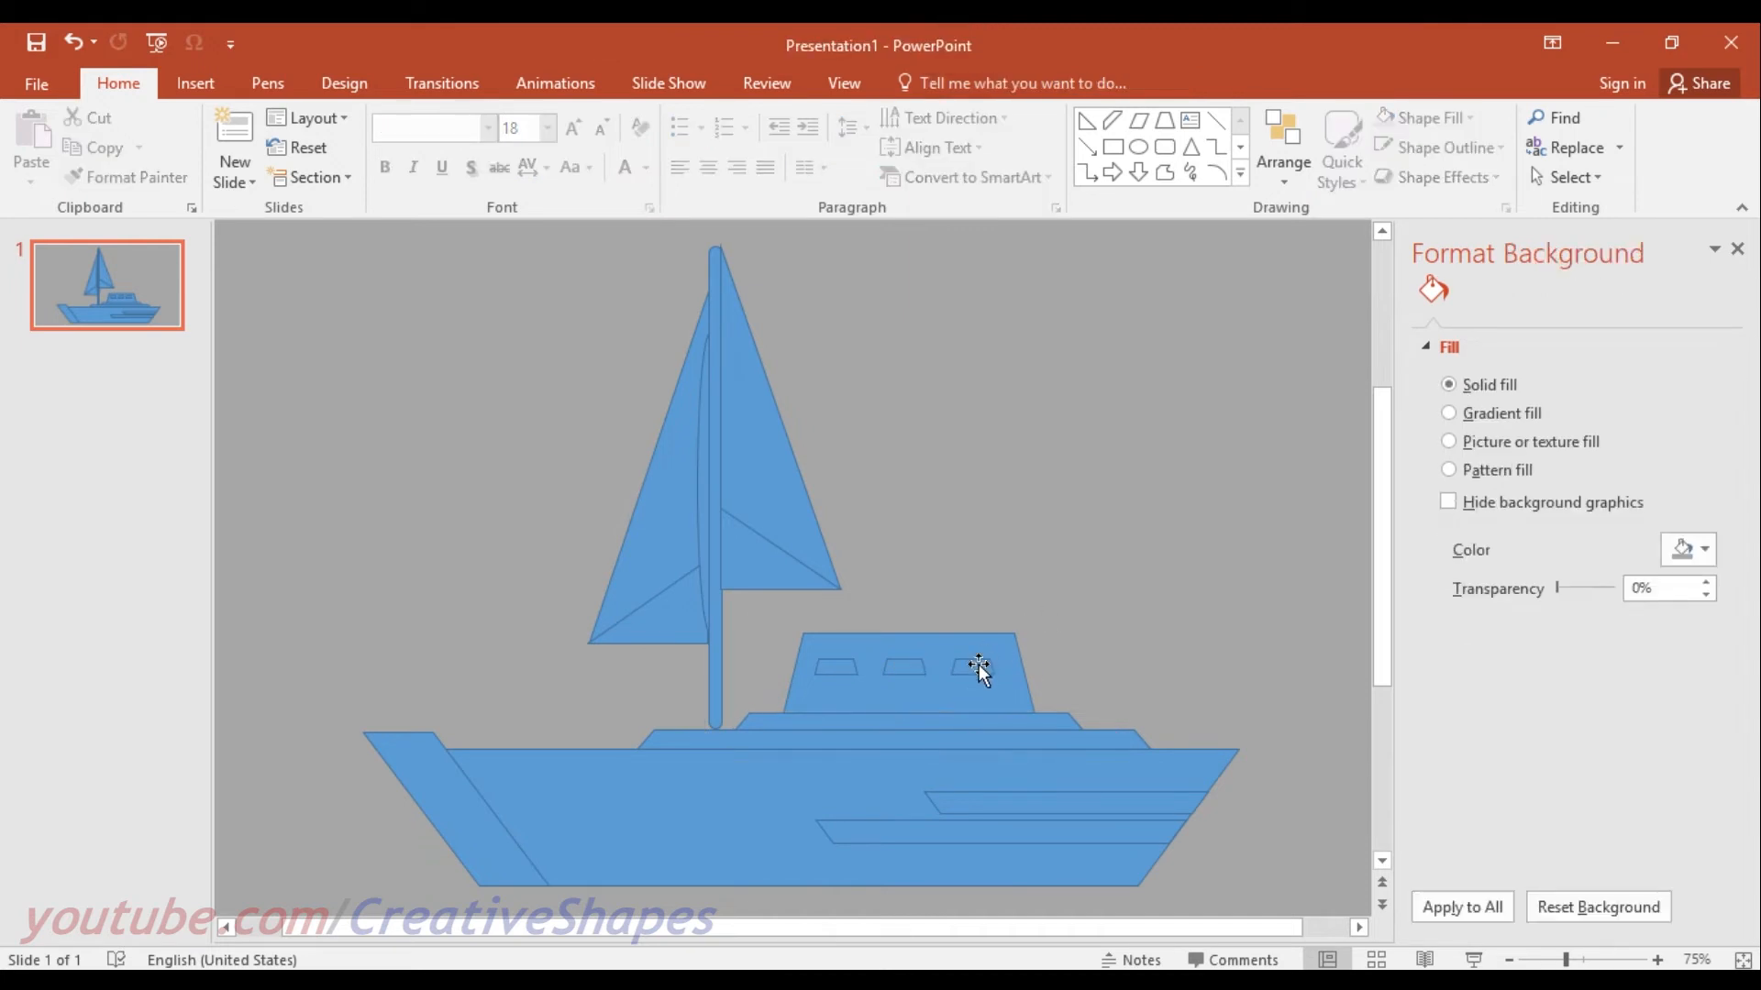
Move the cabin and its three windows together slightly down onto the lowered upper deck.
left_click(977, 664)
left_click(895, 671, "ctrl")
left_click(858, 669, "ctrl")
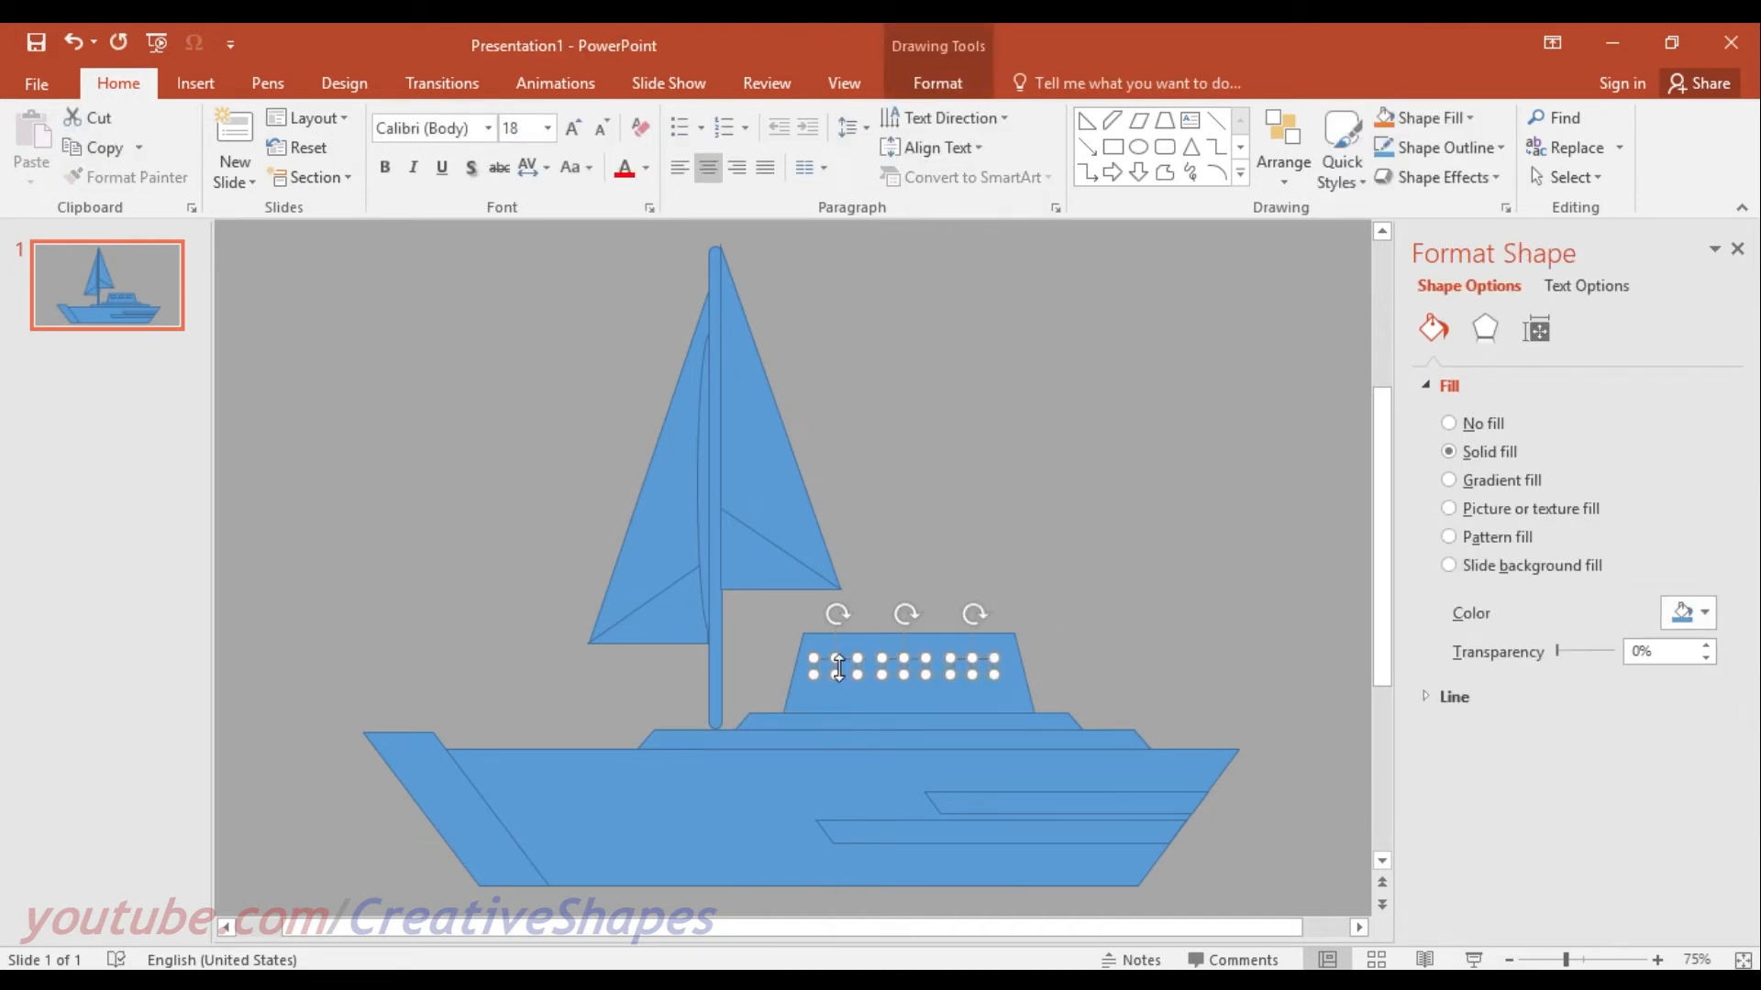
left_click(883, 694, "ctrl")
key("Down")
key("Down")
key("Down")
left_click(1055, 453)
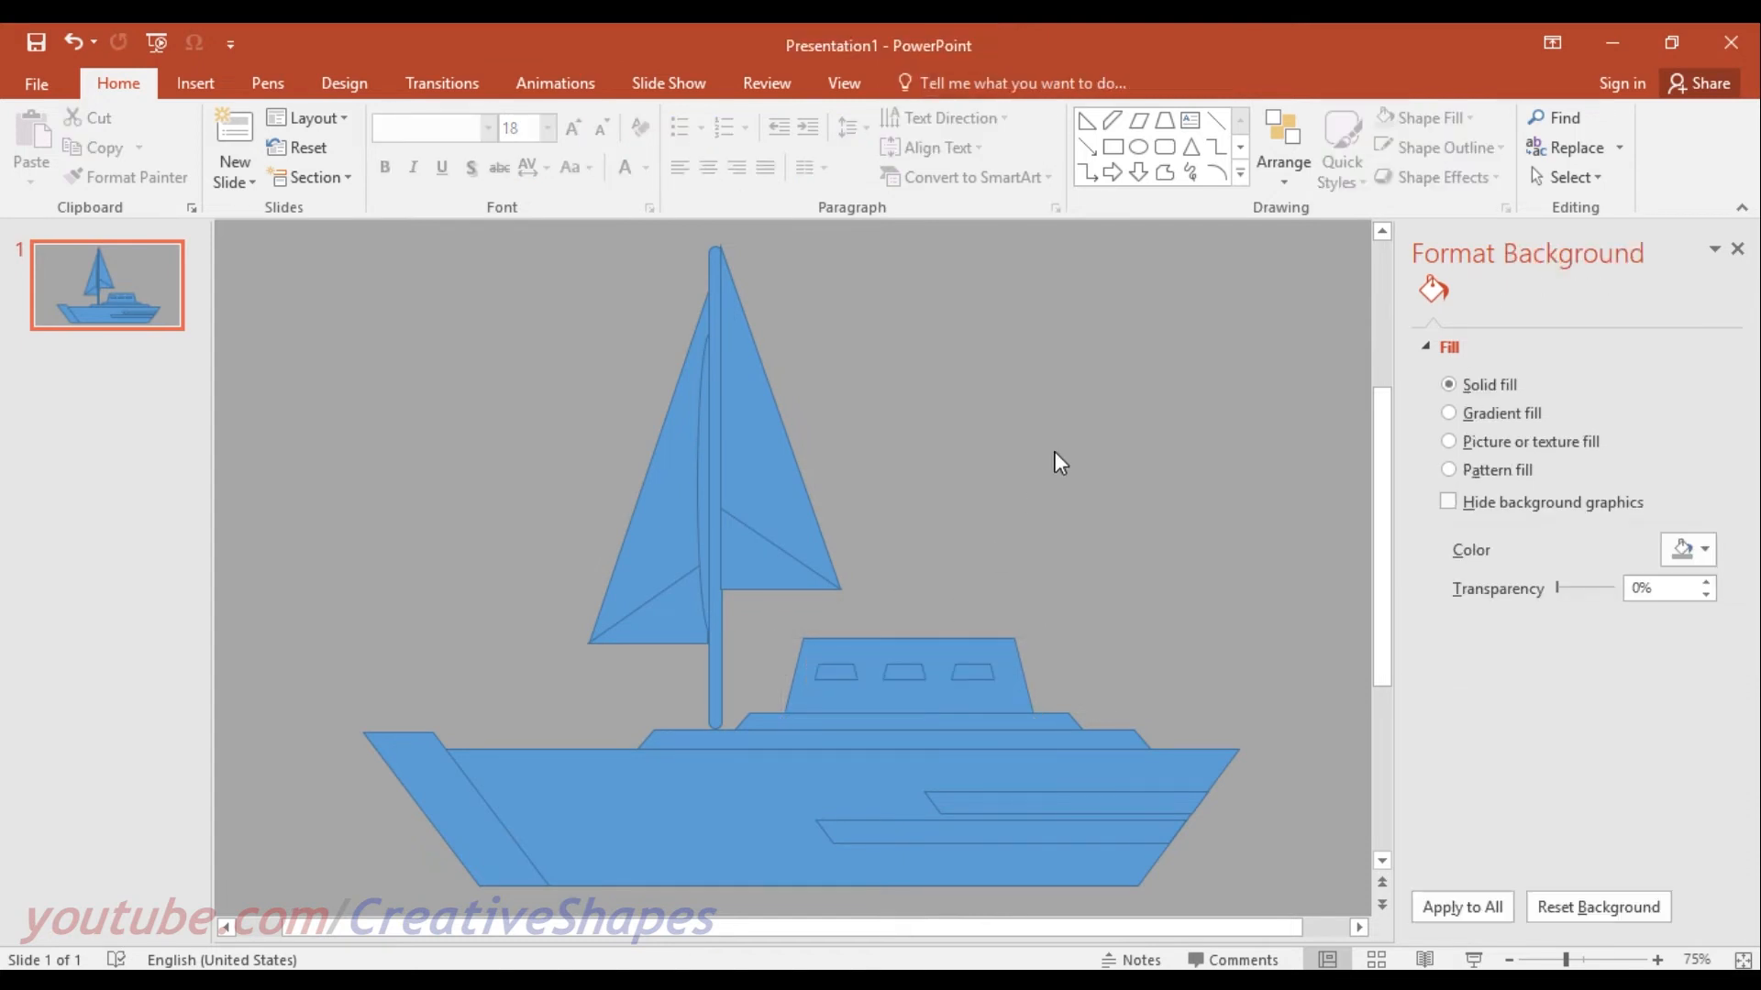
Extend the foot of the mast down into the lower deck, making the mast about 5.3 in high.
left_click(721, 677)
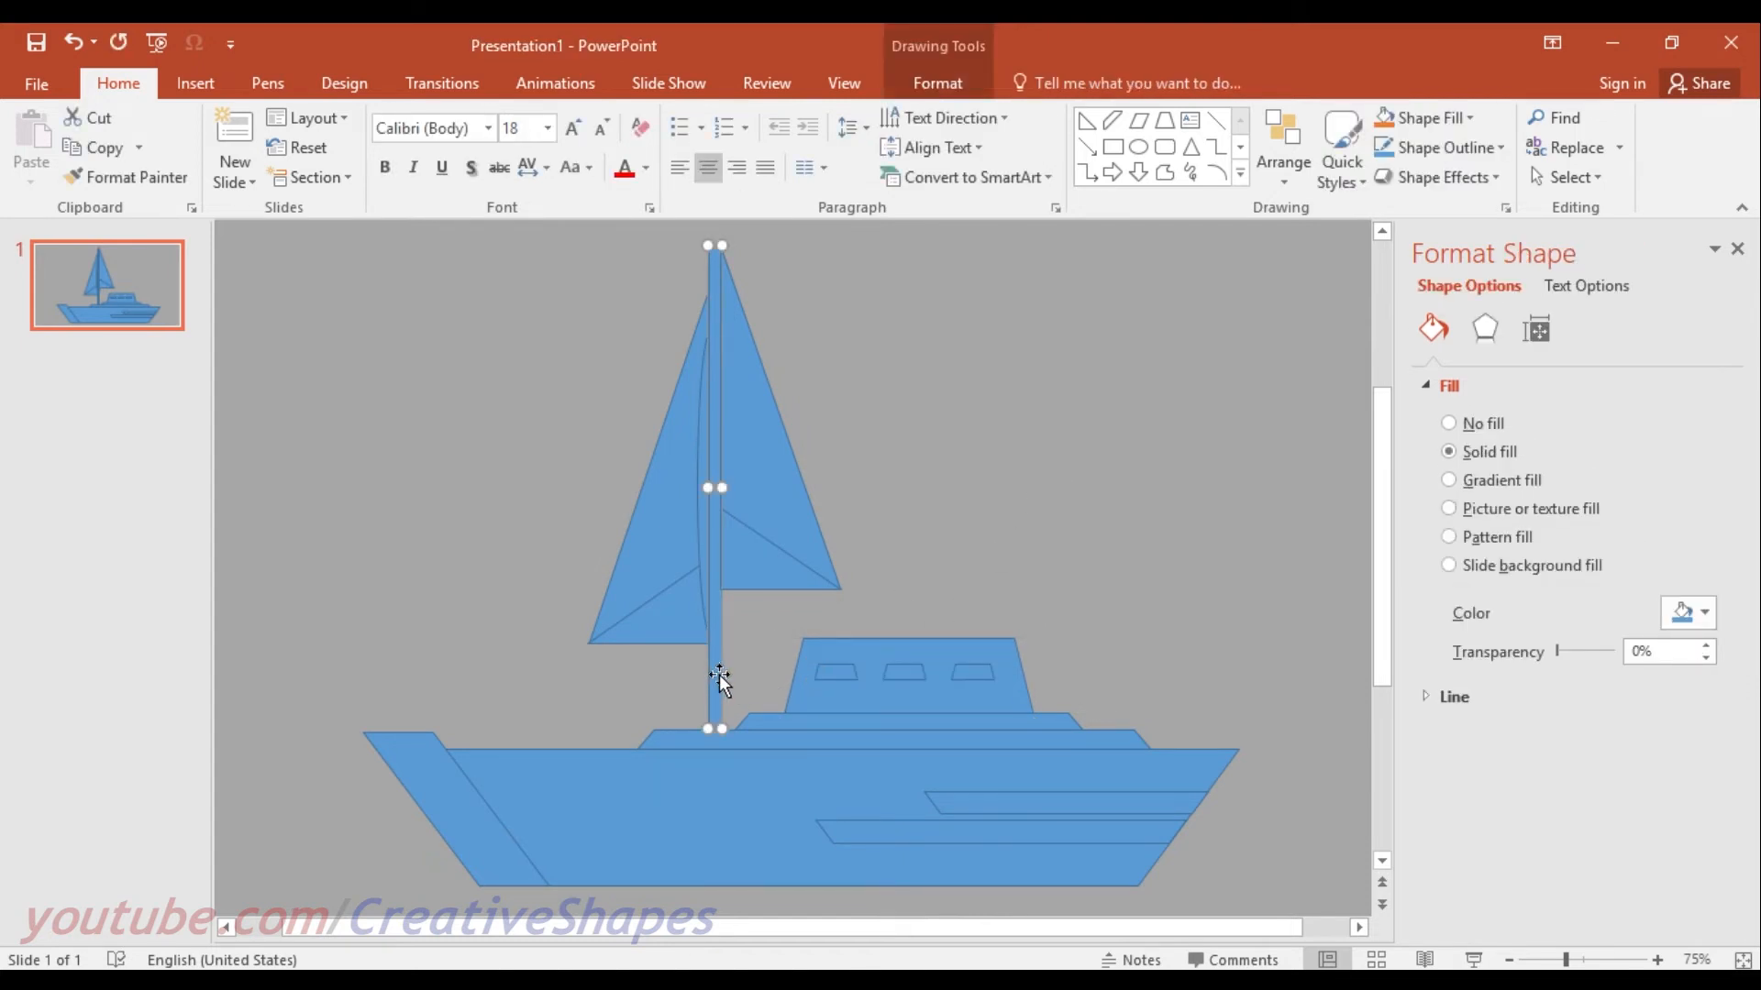
left_click_drag(720, 729, 723, 739)
left_click(896, 519)
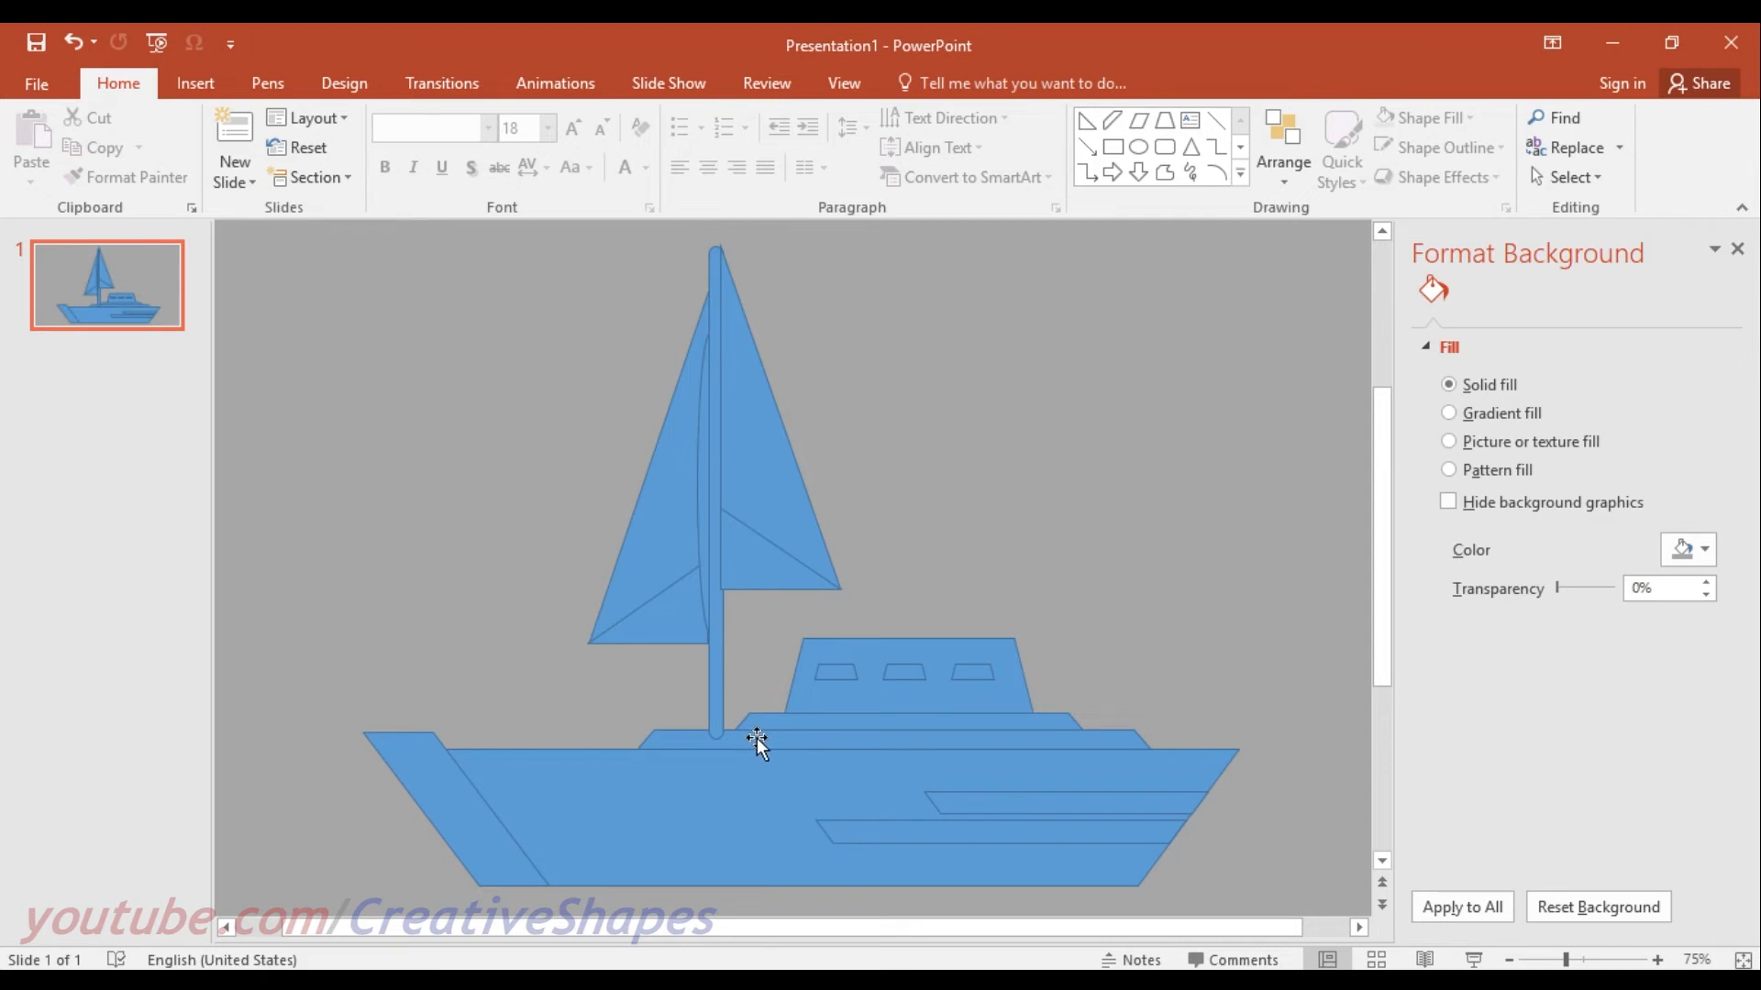
Try to send the mast backward behind the lower deck.
left_click(725, 727)
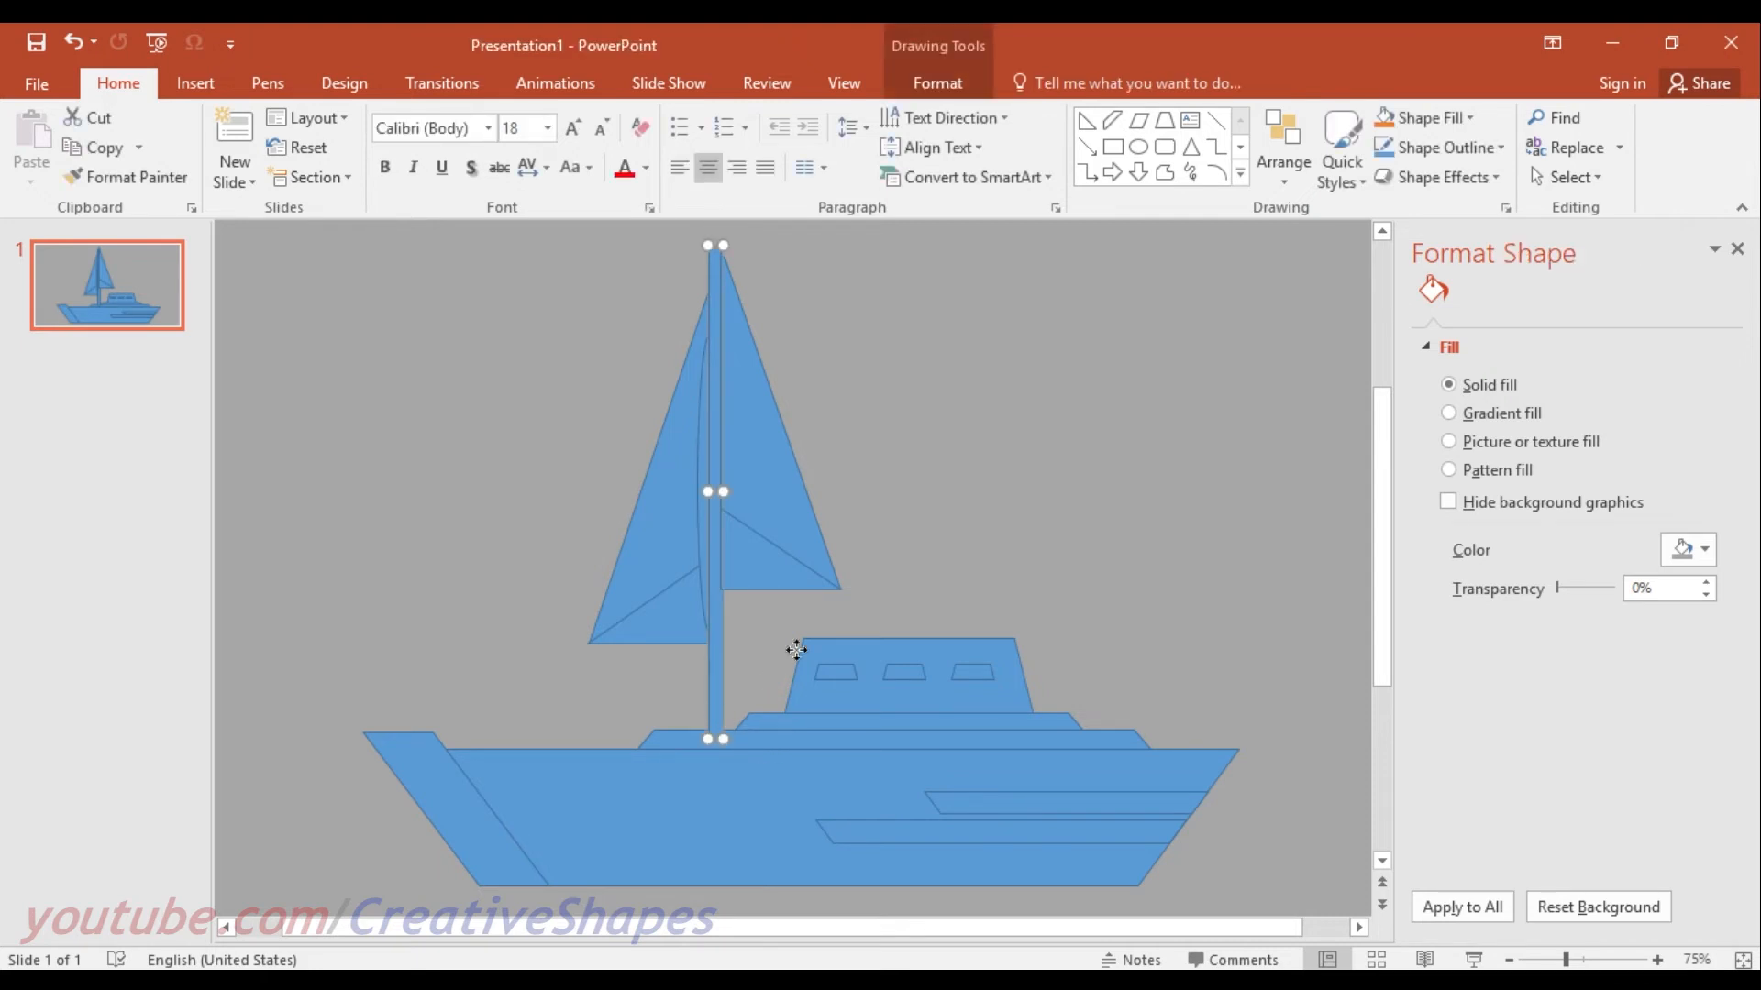
left_click(935, 82)
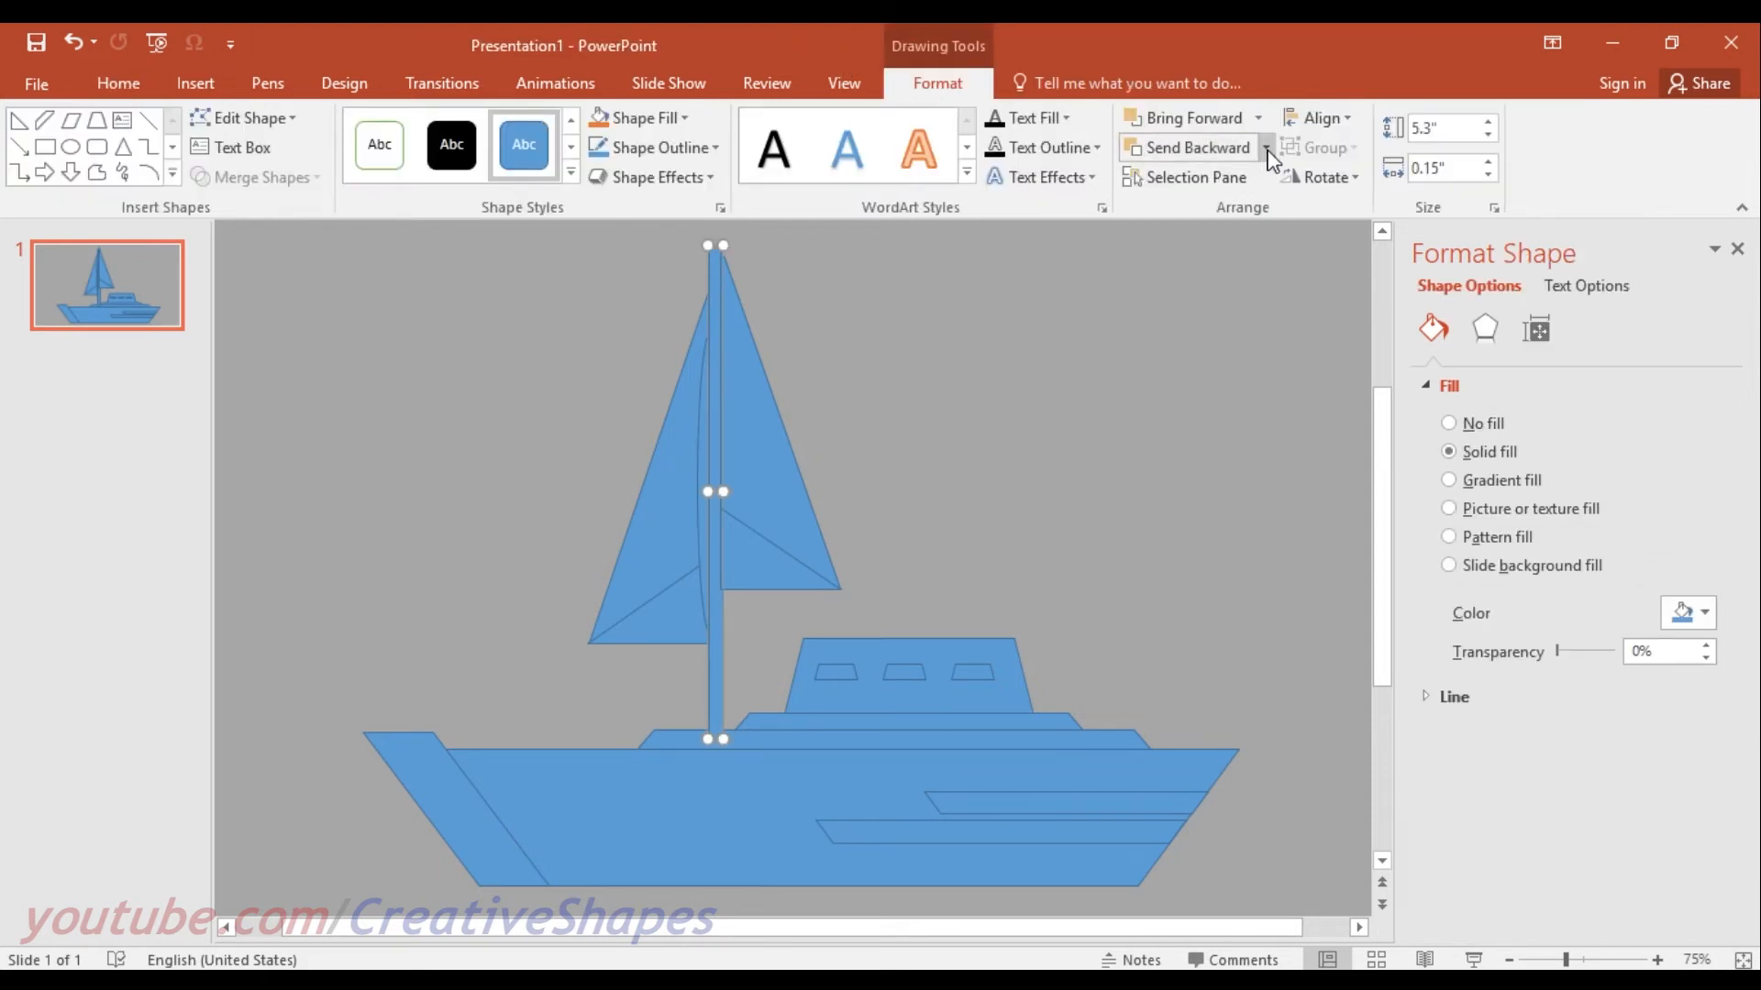
left_click(1205, 154)
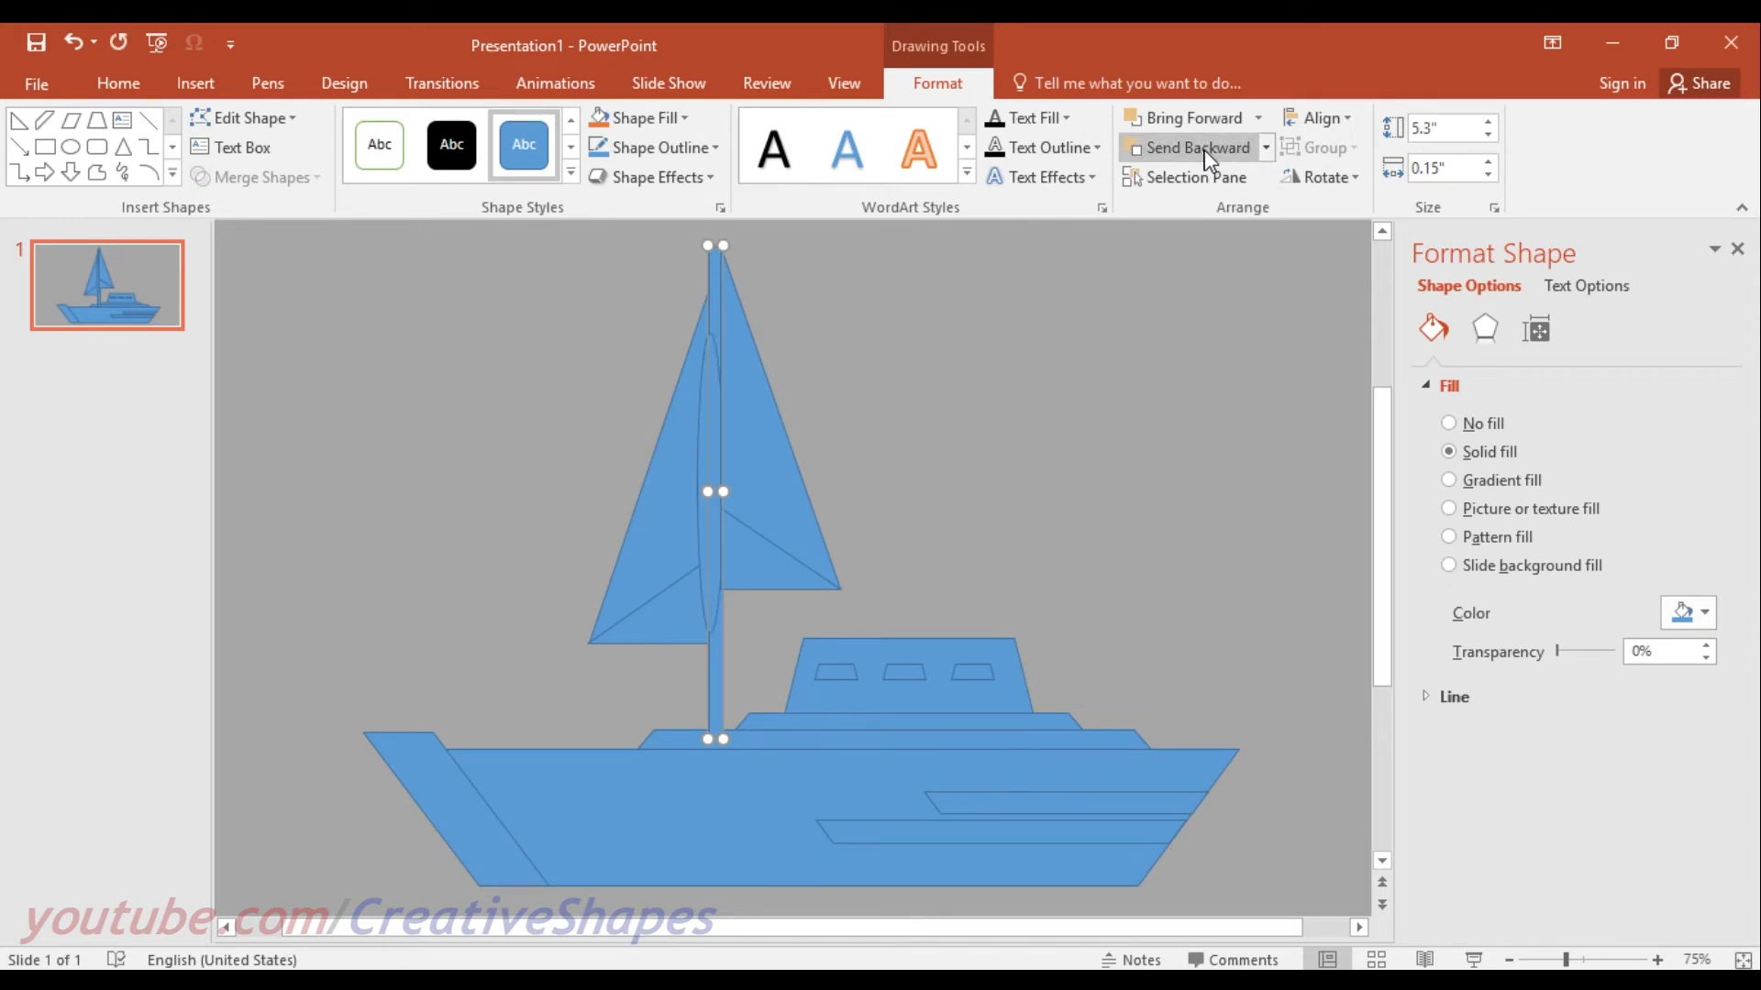
left_click(1081, 369)
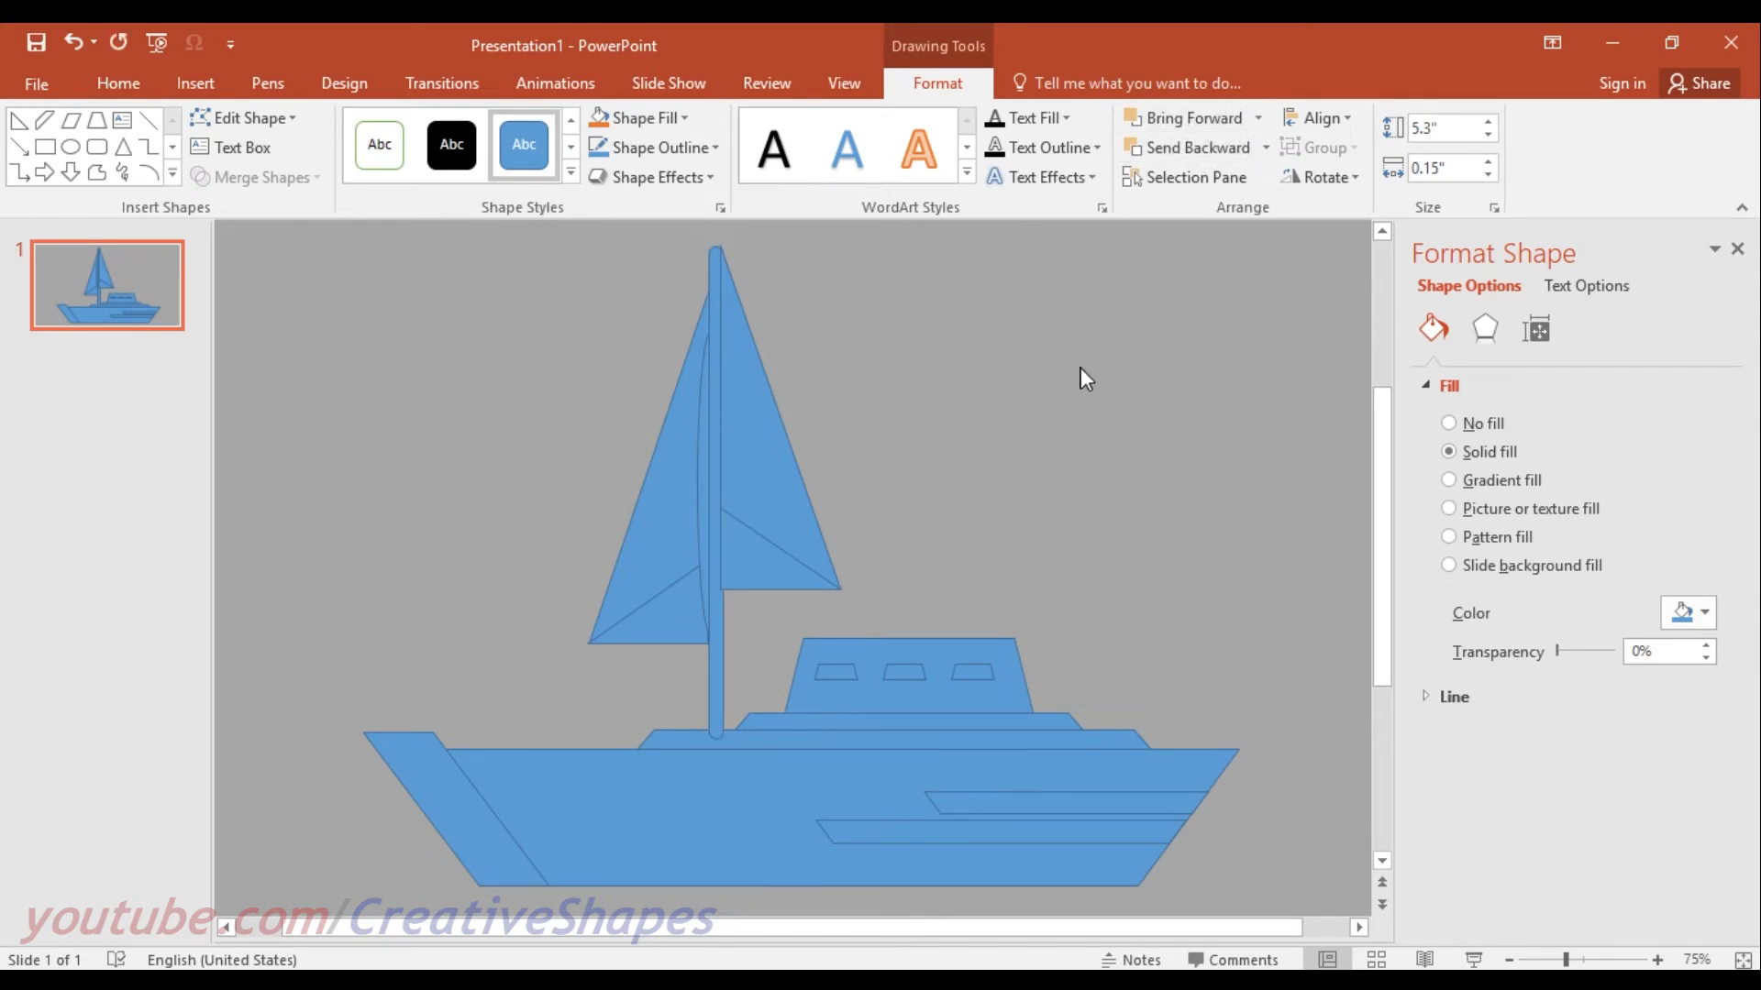
Bring the decks, cabin, windows, hull, bow and both hull stripes forward together so they cover the foot of the mast.
left_click(766, 740)
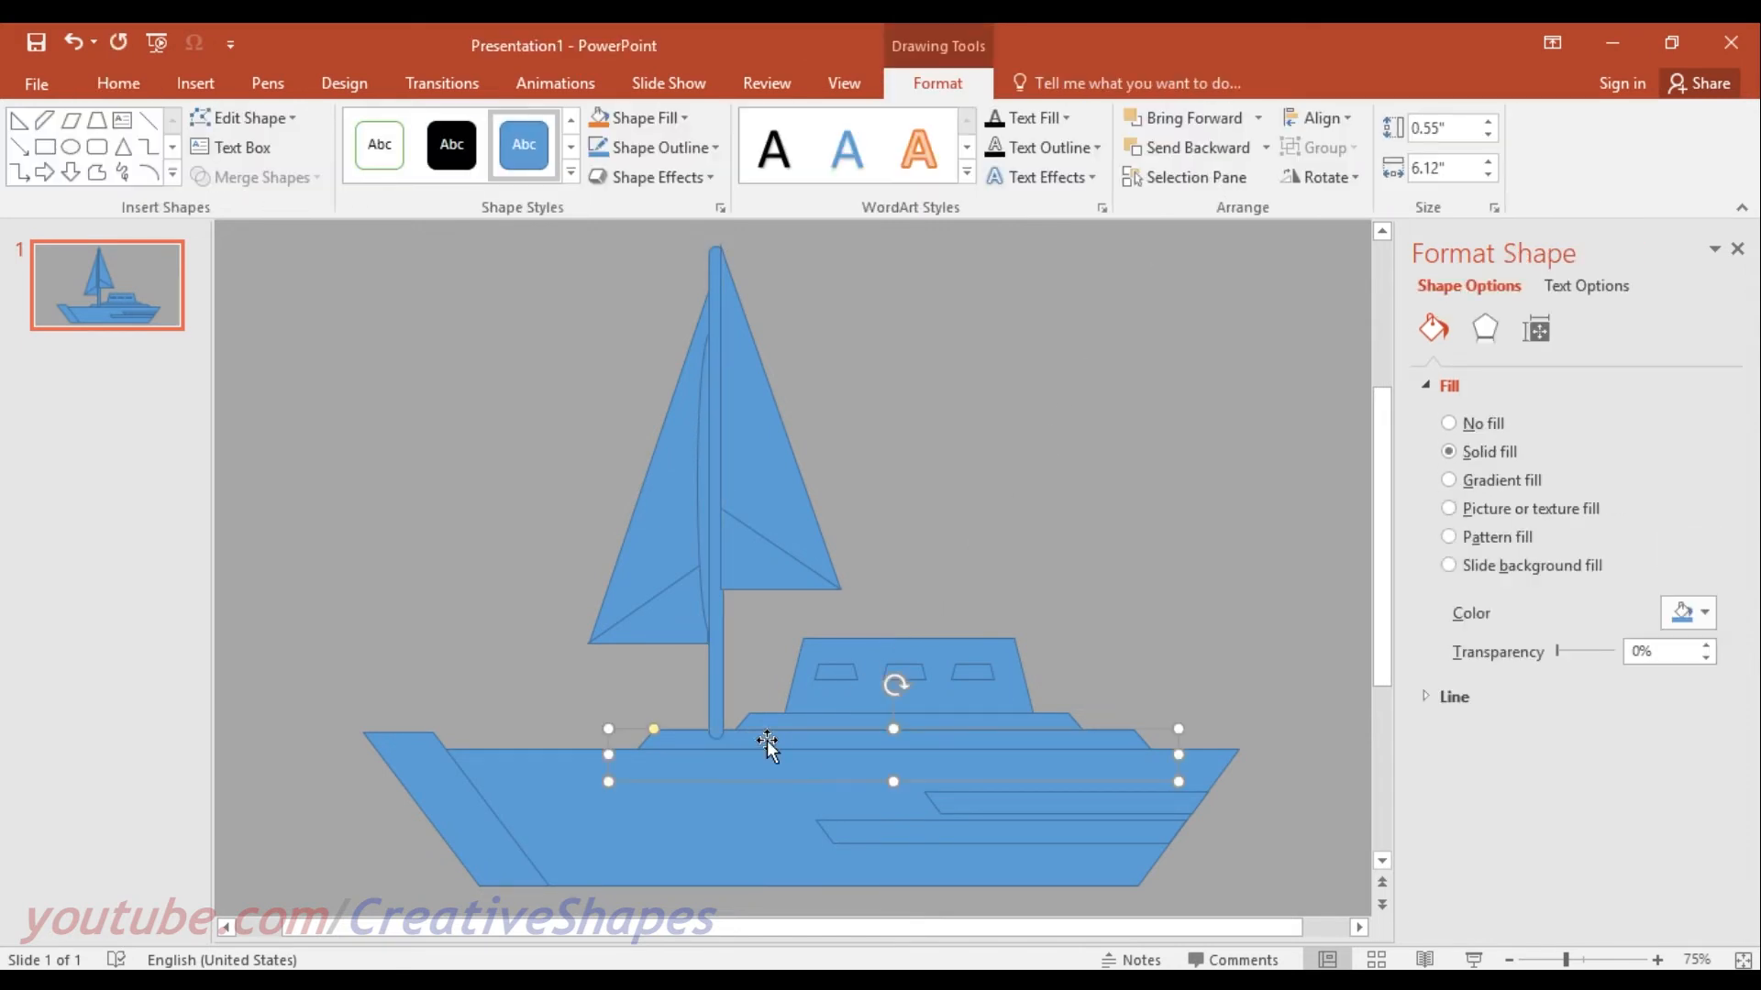
left_click(825, 718, "shift")
left_click(827, 690, "shift")
left_click(834, 673, "shift")
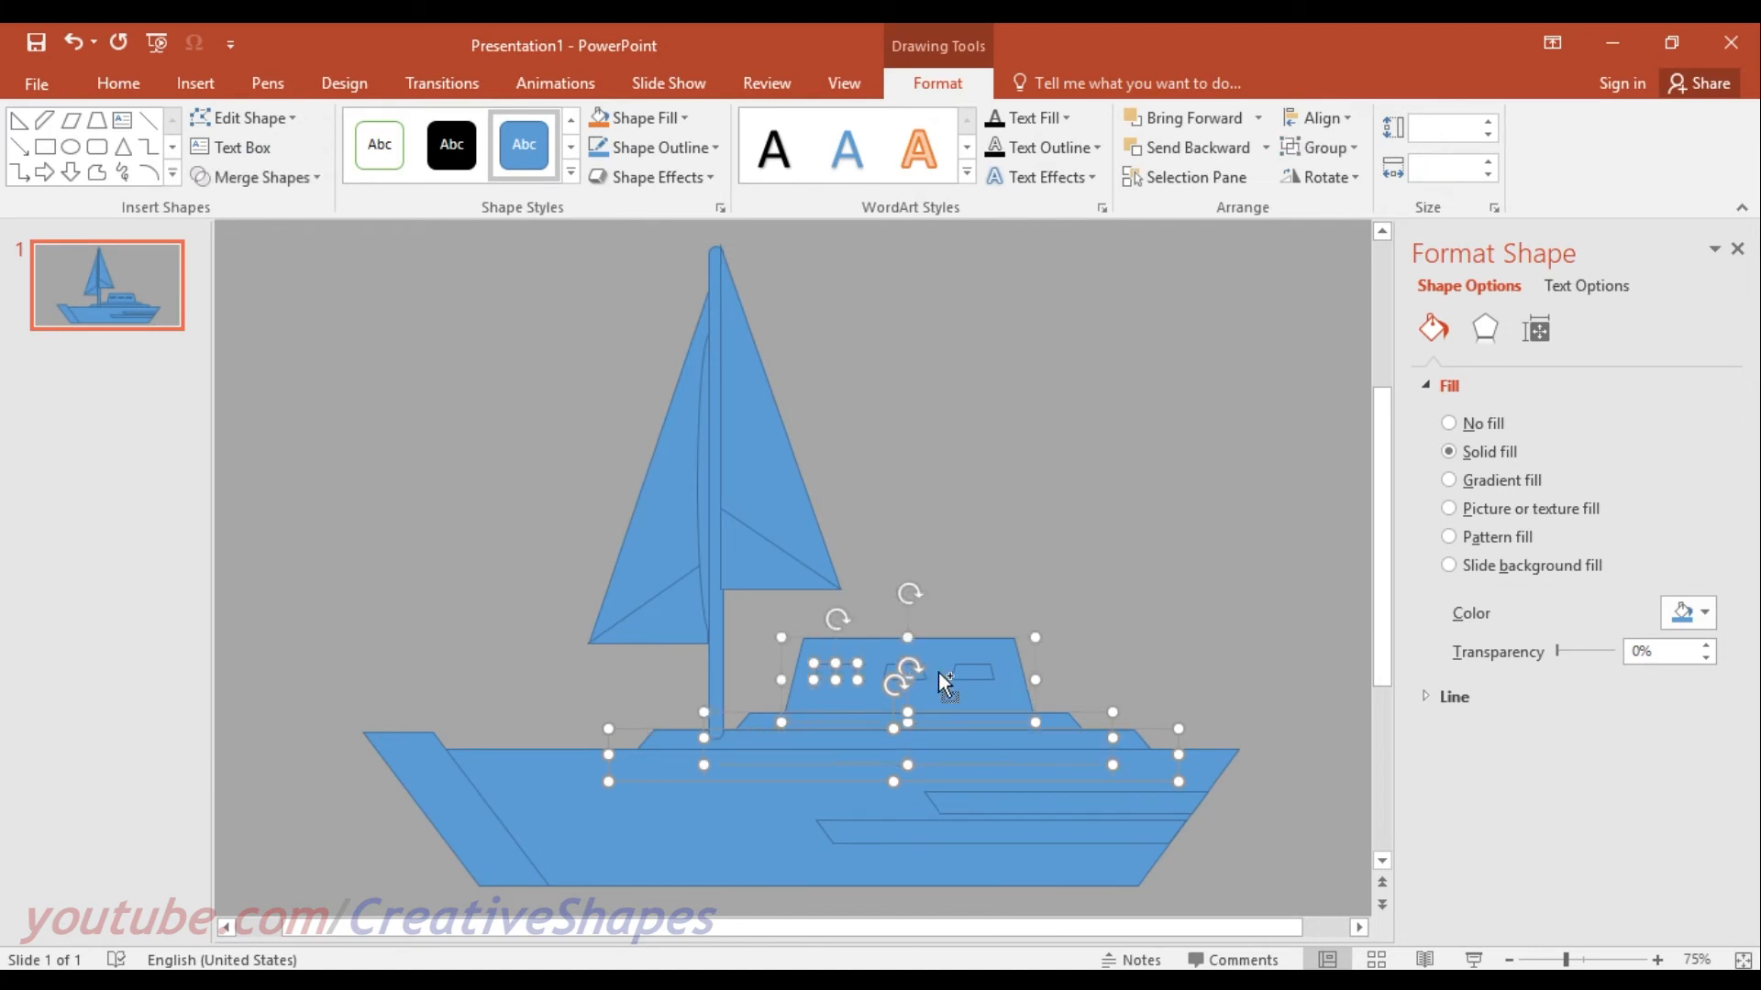
left_click(922, 675, "shift")
left_click(959, 675, "shift")
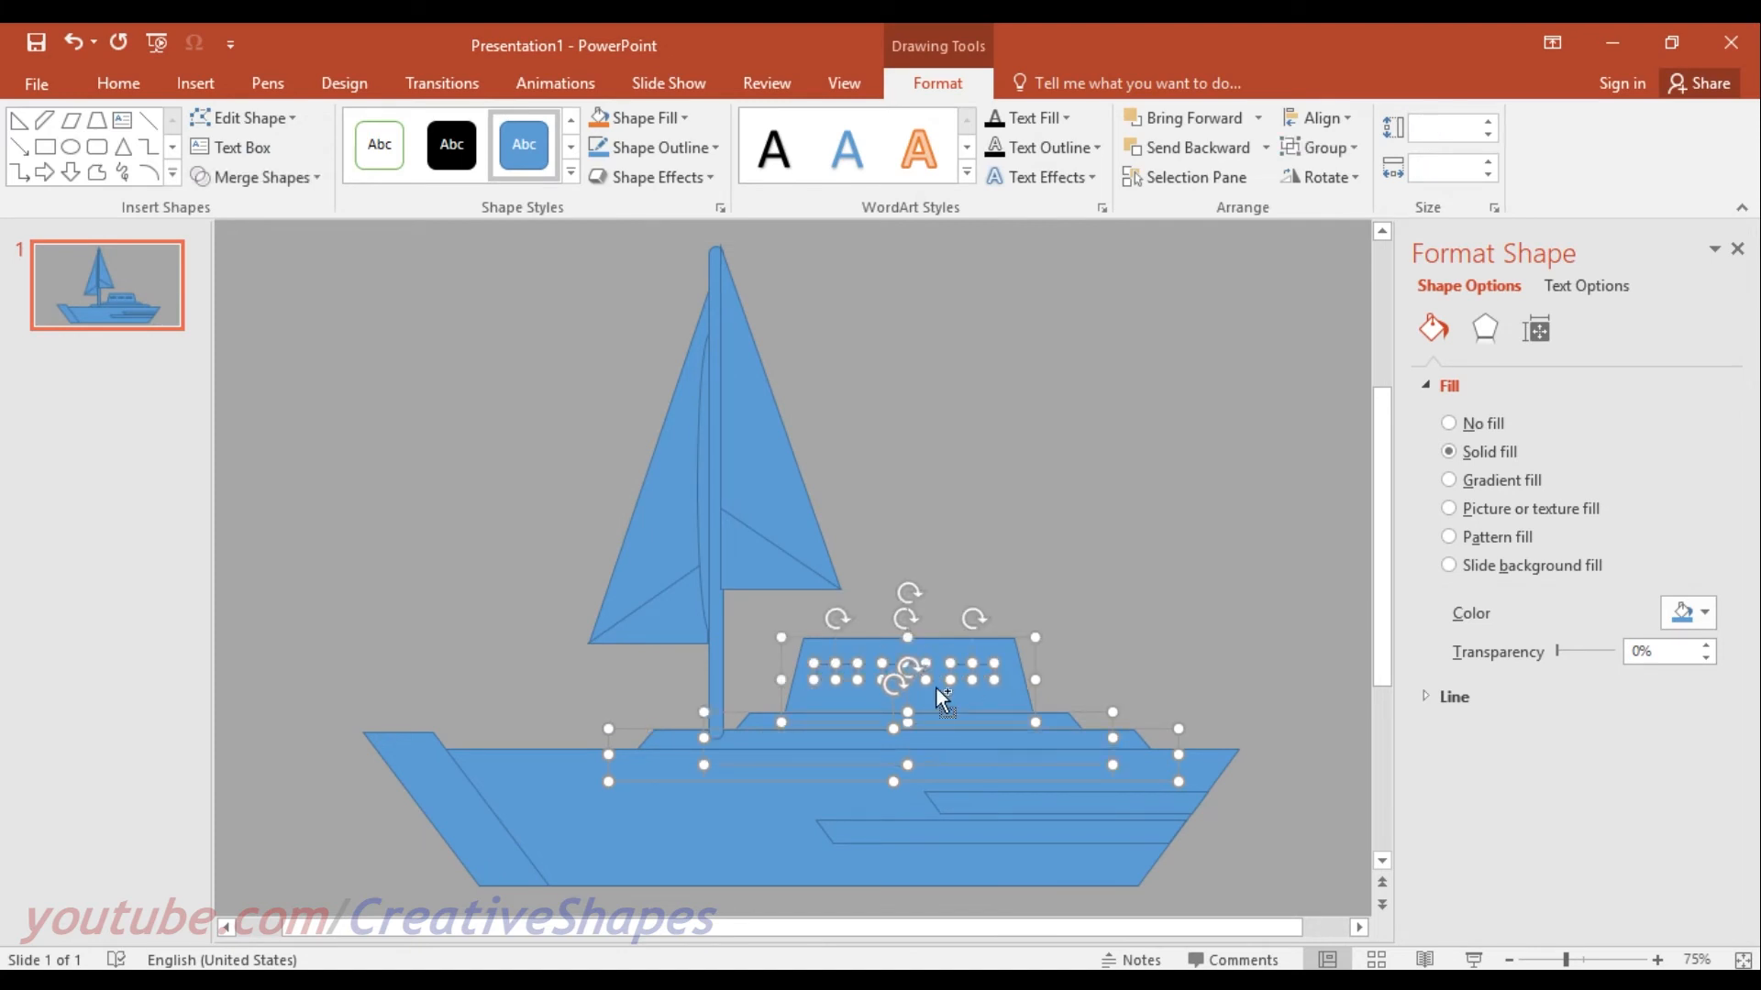
left_click(614, 822, "shift")
left_click(420, 779, "shift")
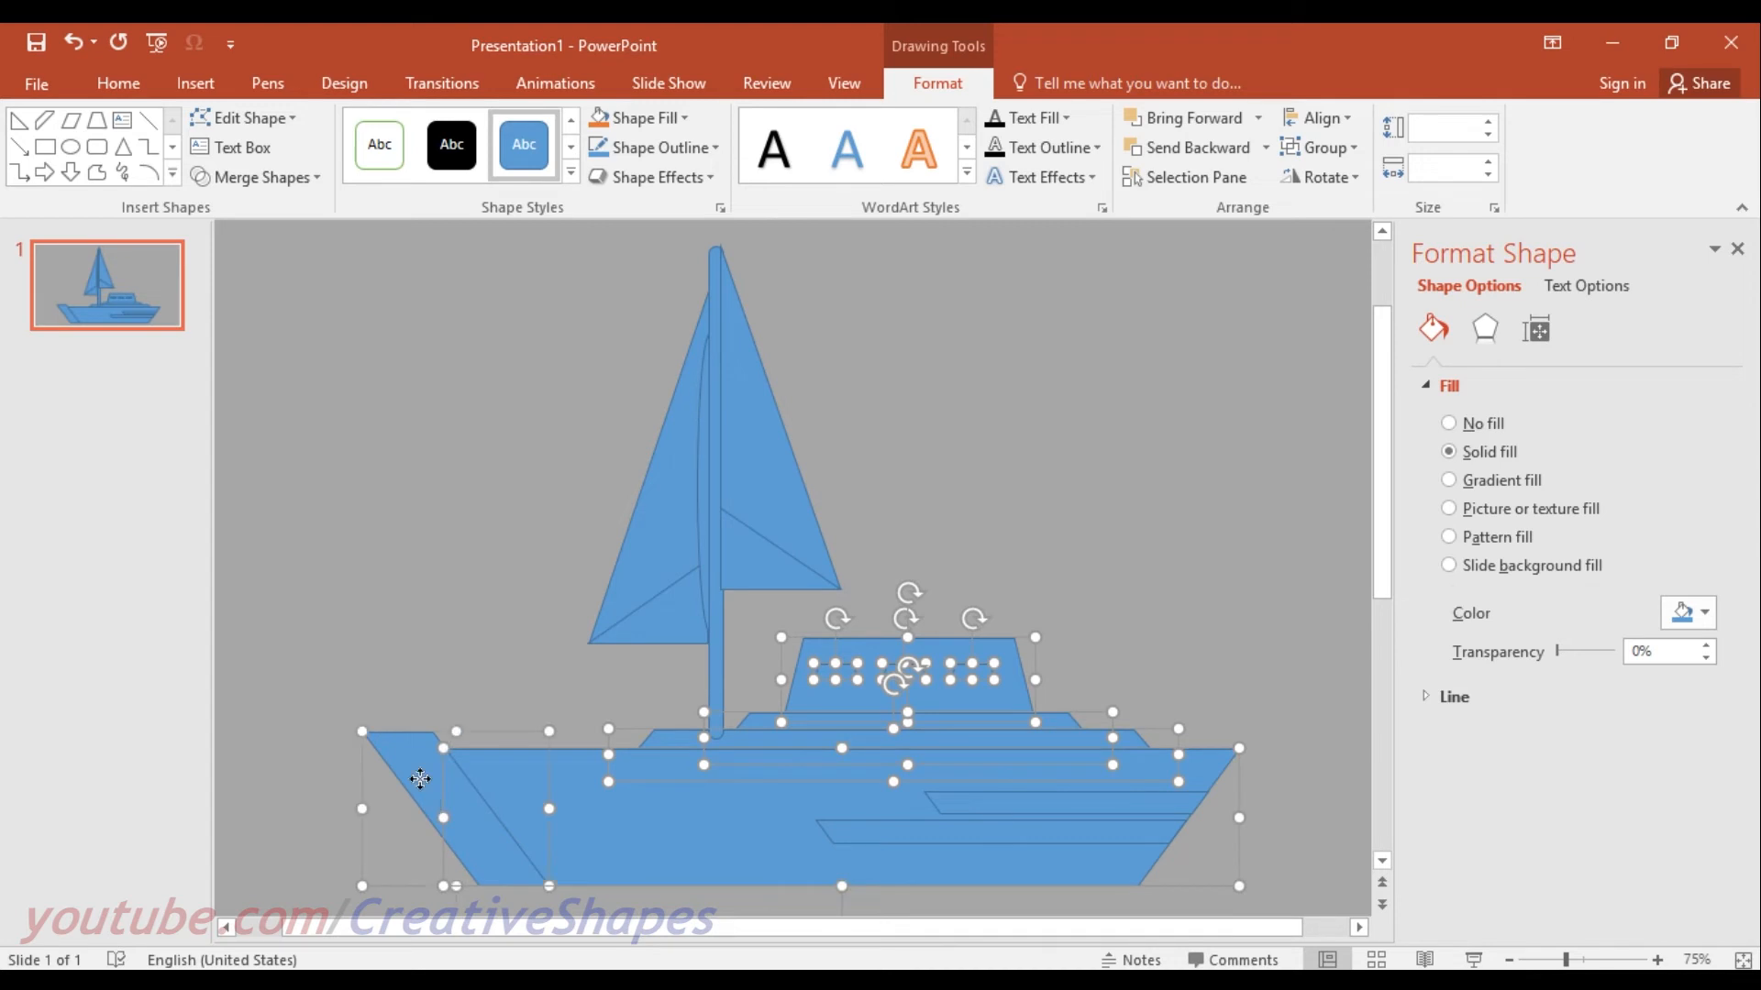
left_click(909, 835, "shift")
left_click(969, 807, "shift")
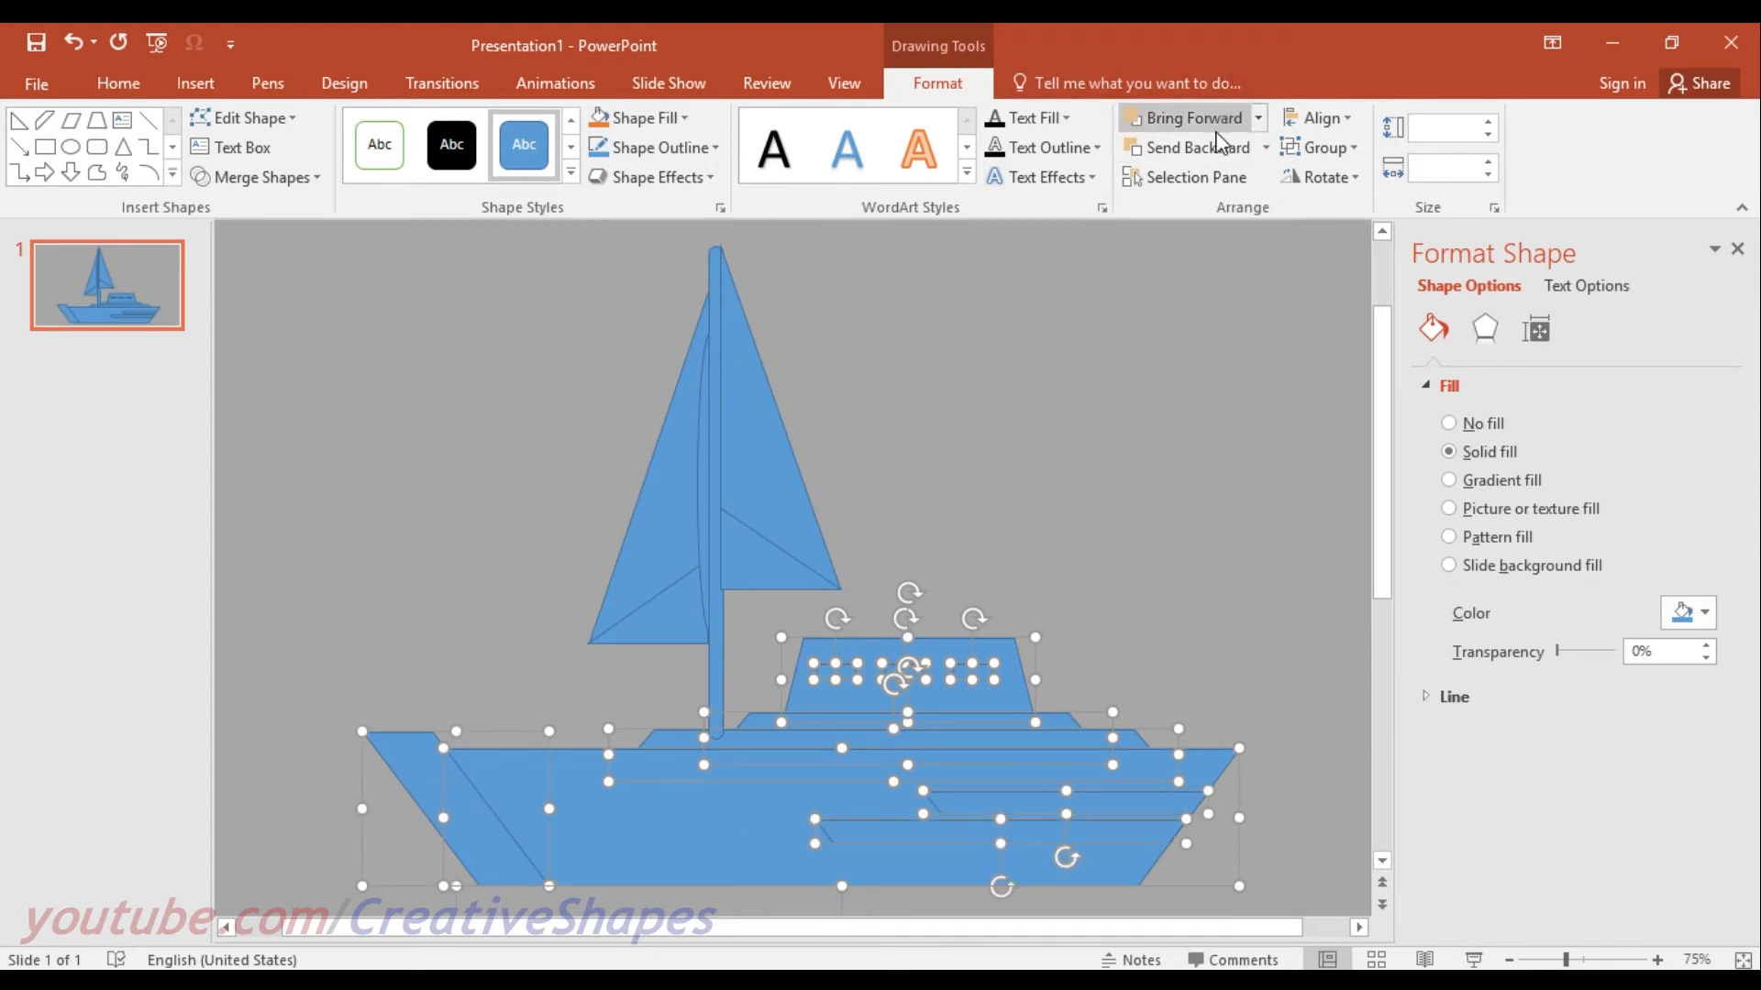
left_click(1257, 117)
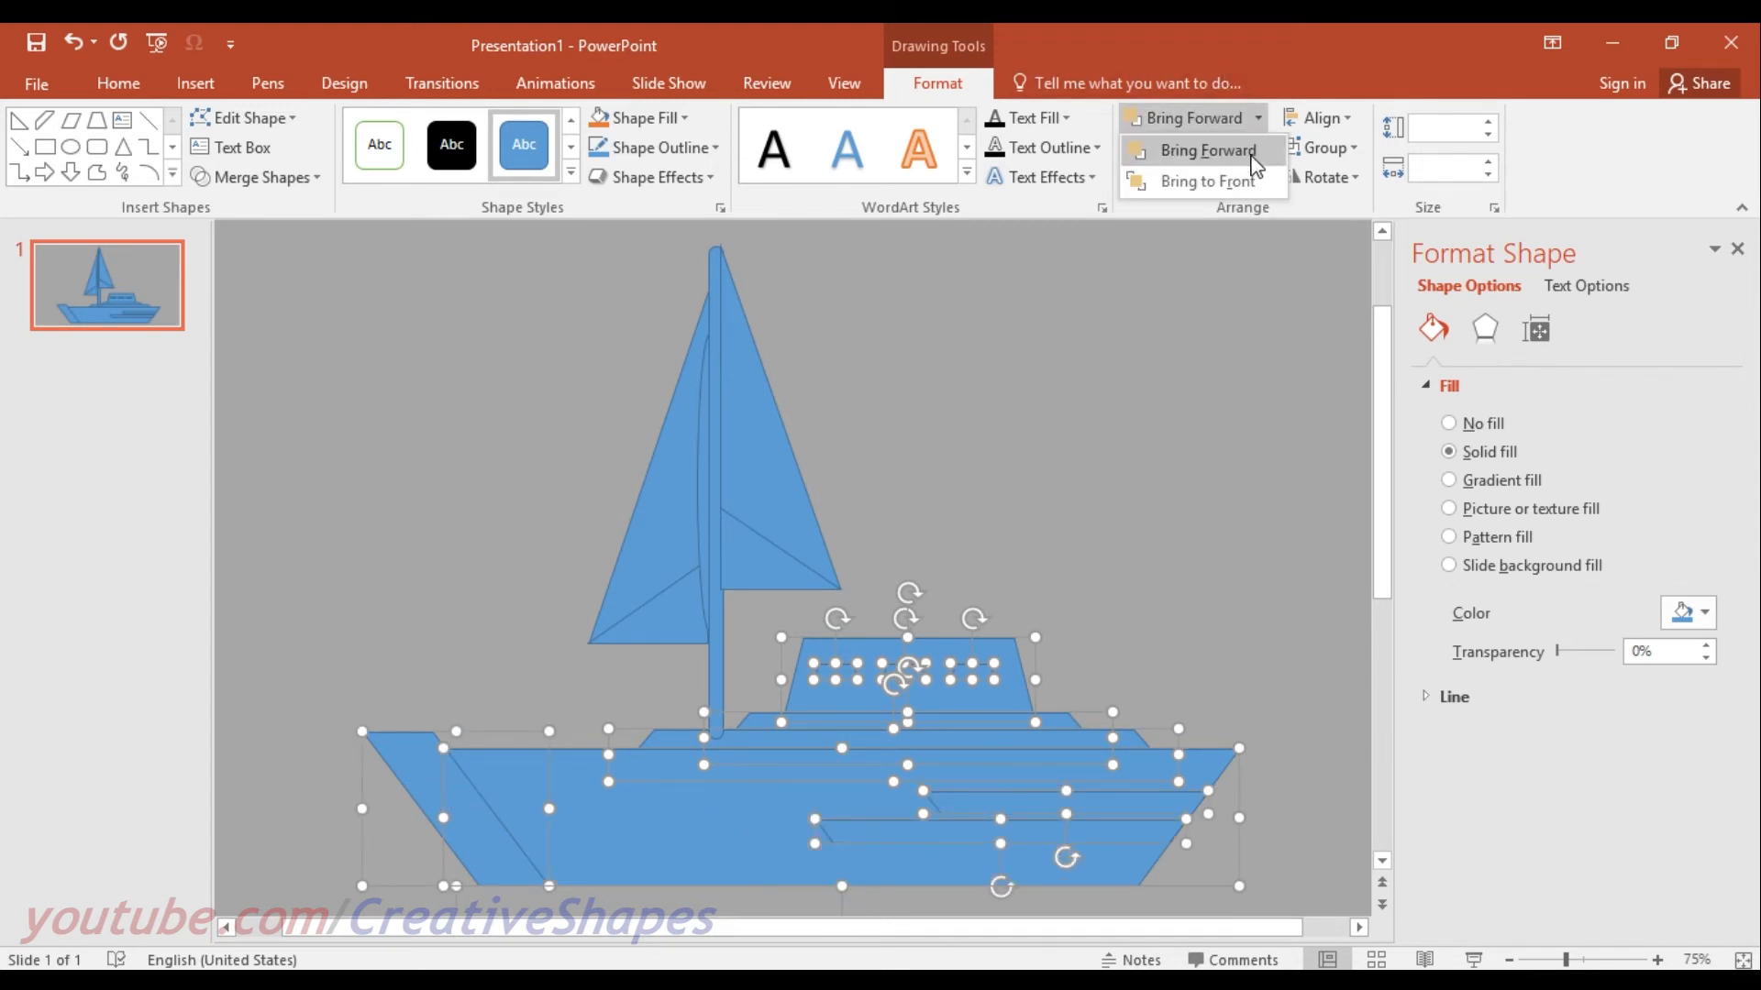
left_click(1255, 152)
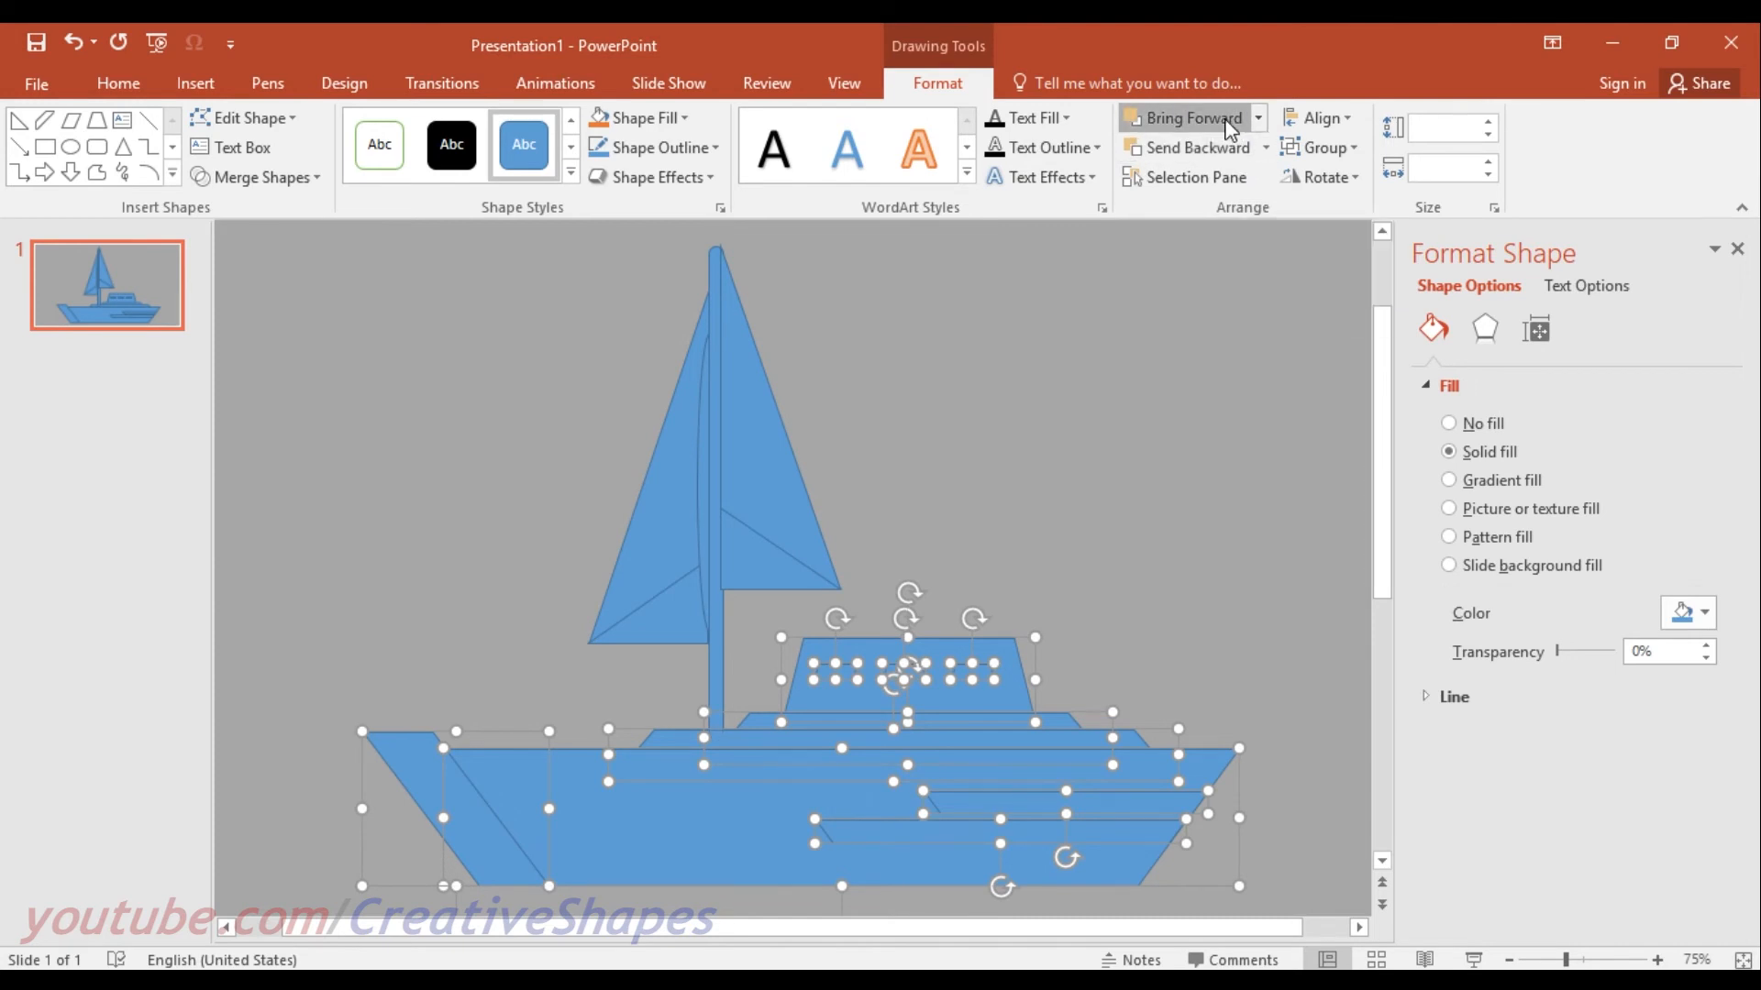
left_click(1212, 386)
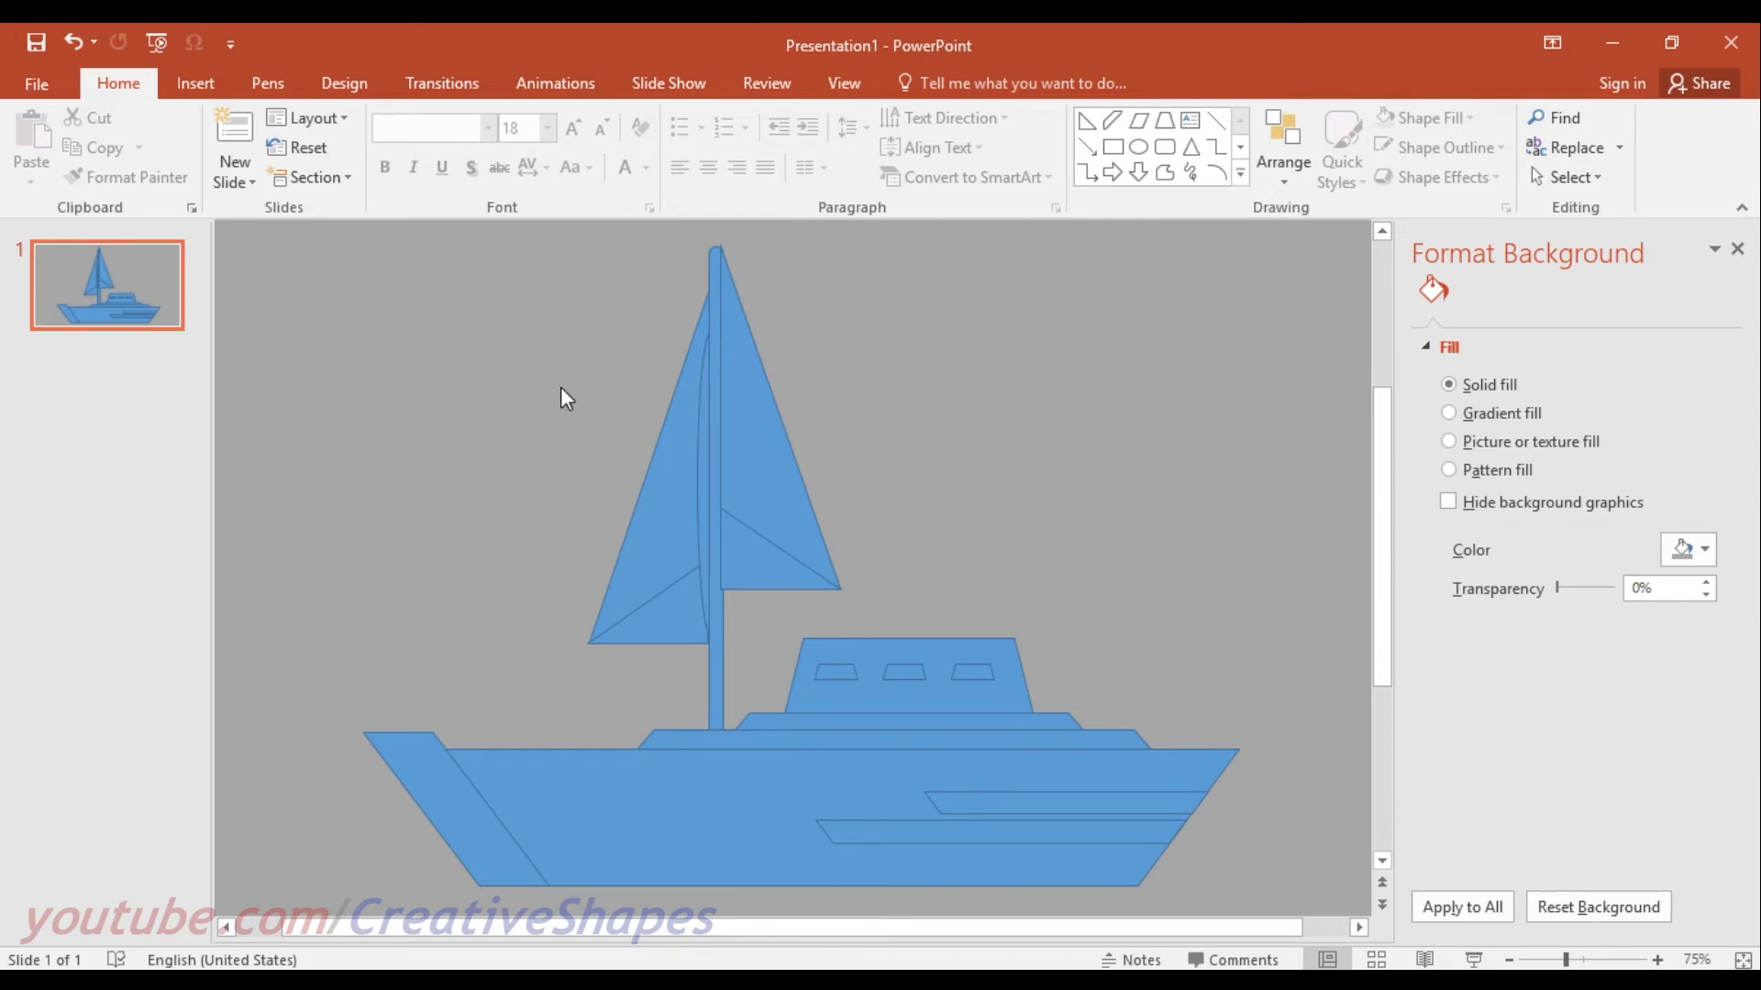
Fill every shape of the ship with the darker theme blue and give all of them a grey outline.
key("ctrl+a")
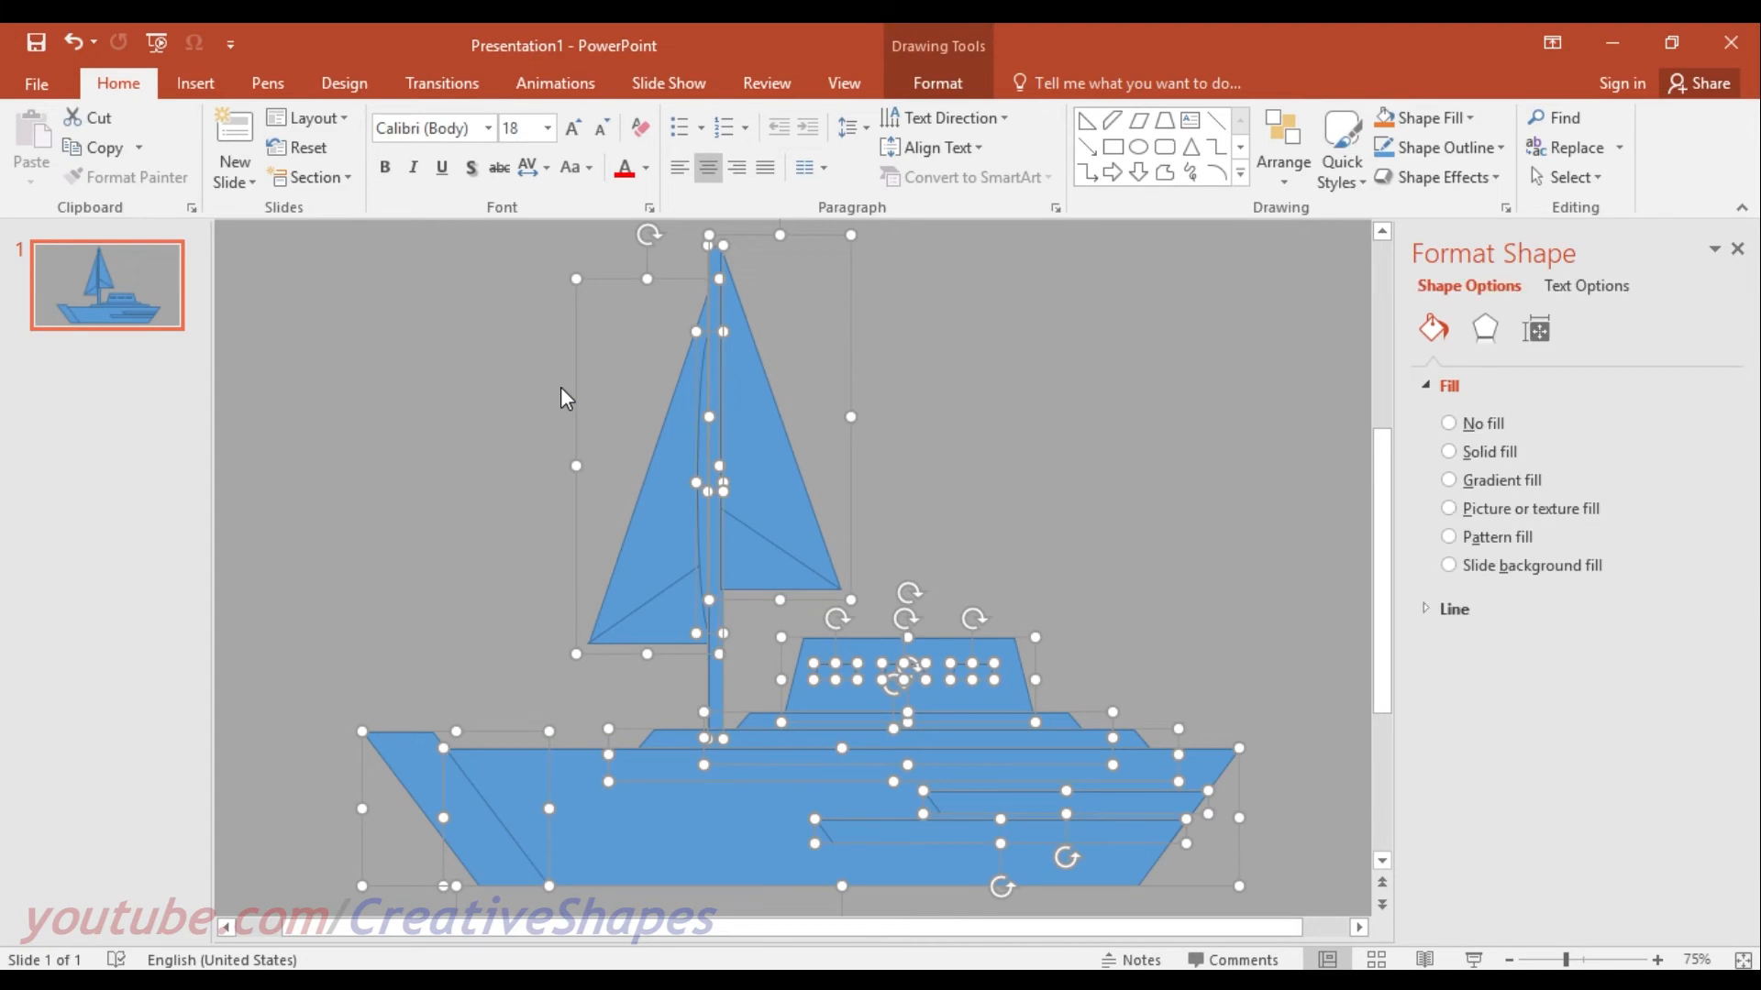
left_click(939, 85)
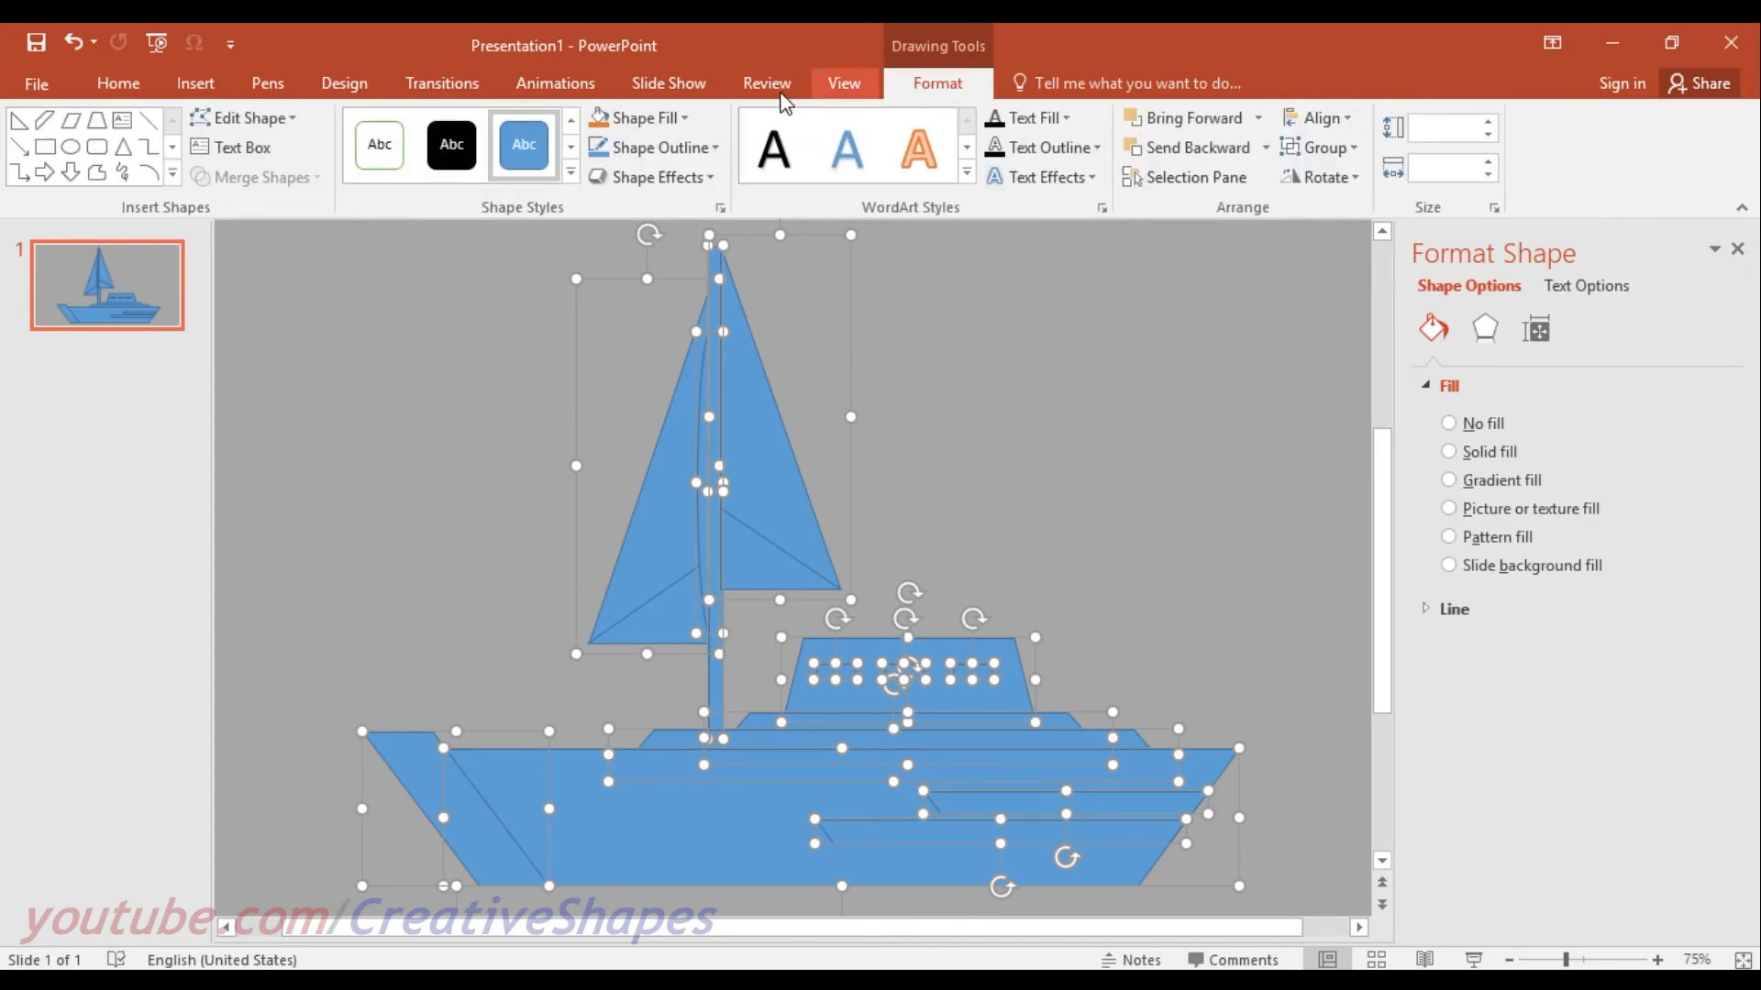
left_click(658, 114)
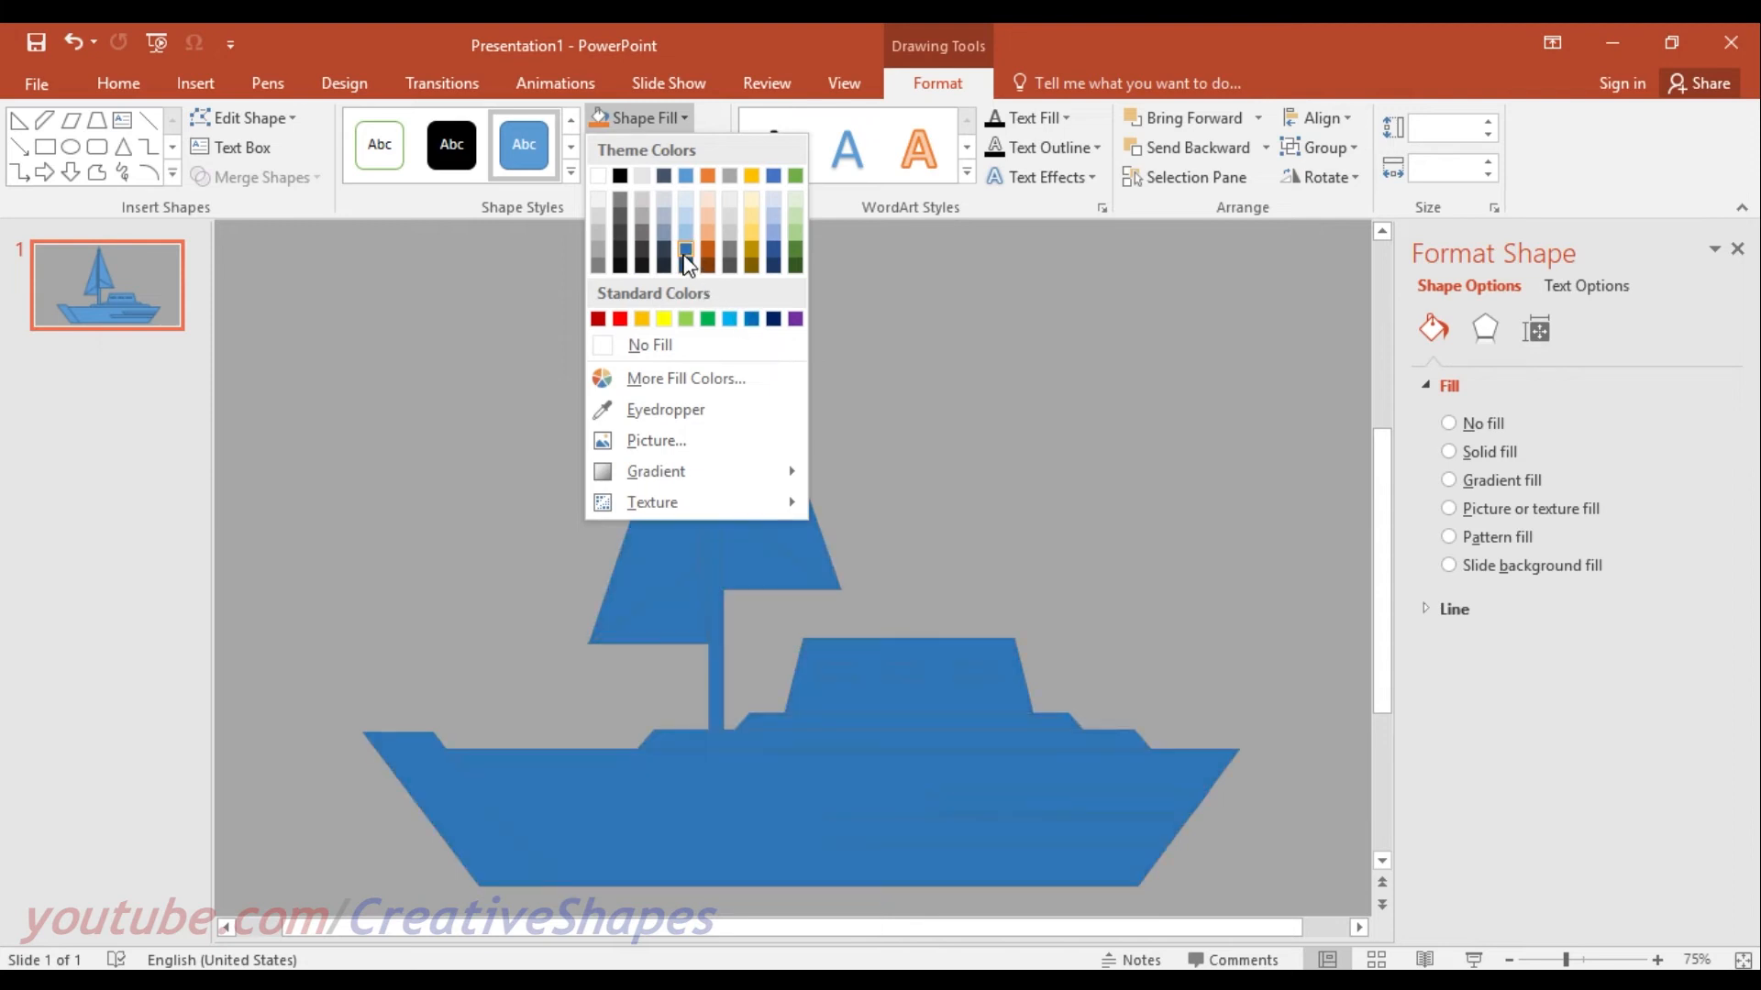
left_click(686, 253)
left_click(654, 147)
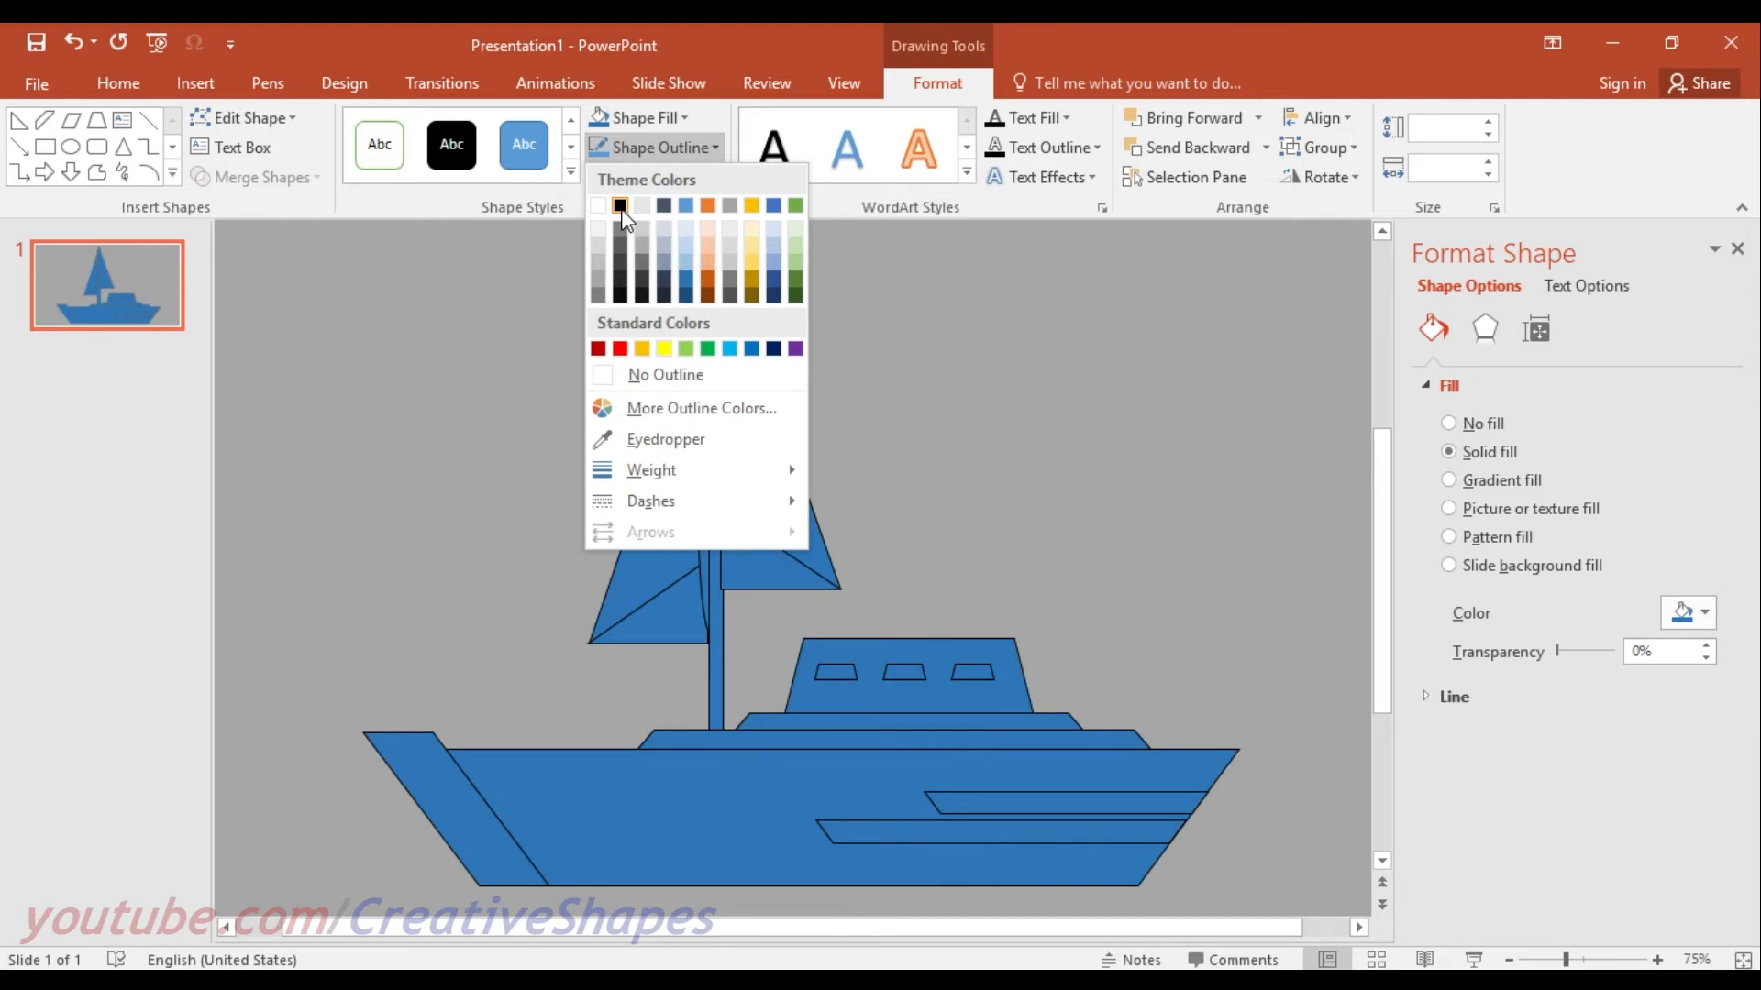
left_click(597, 279)
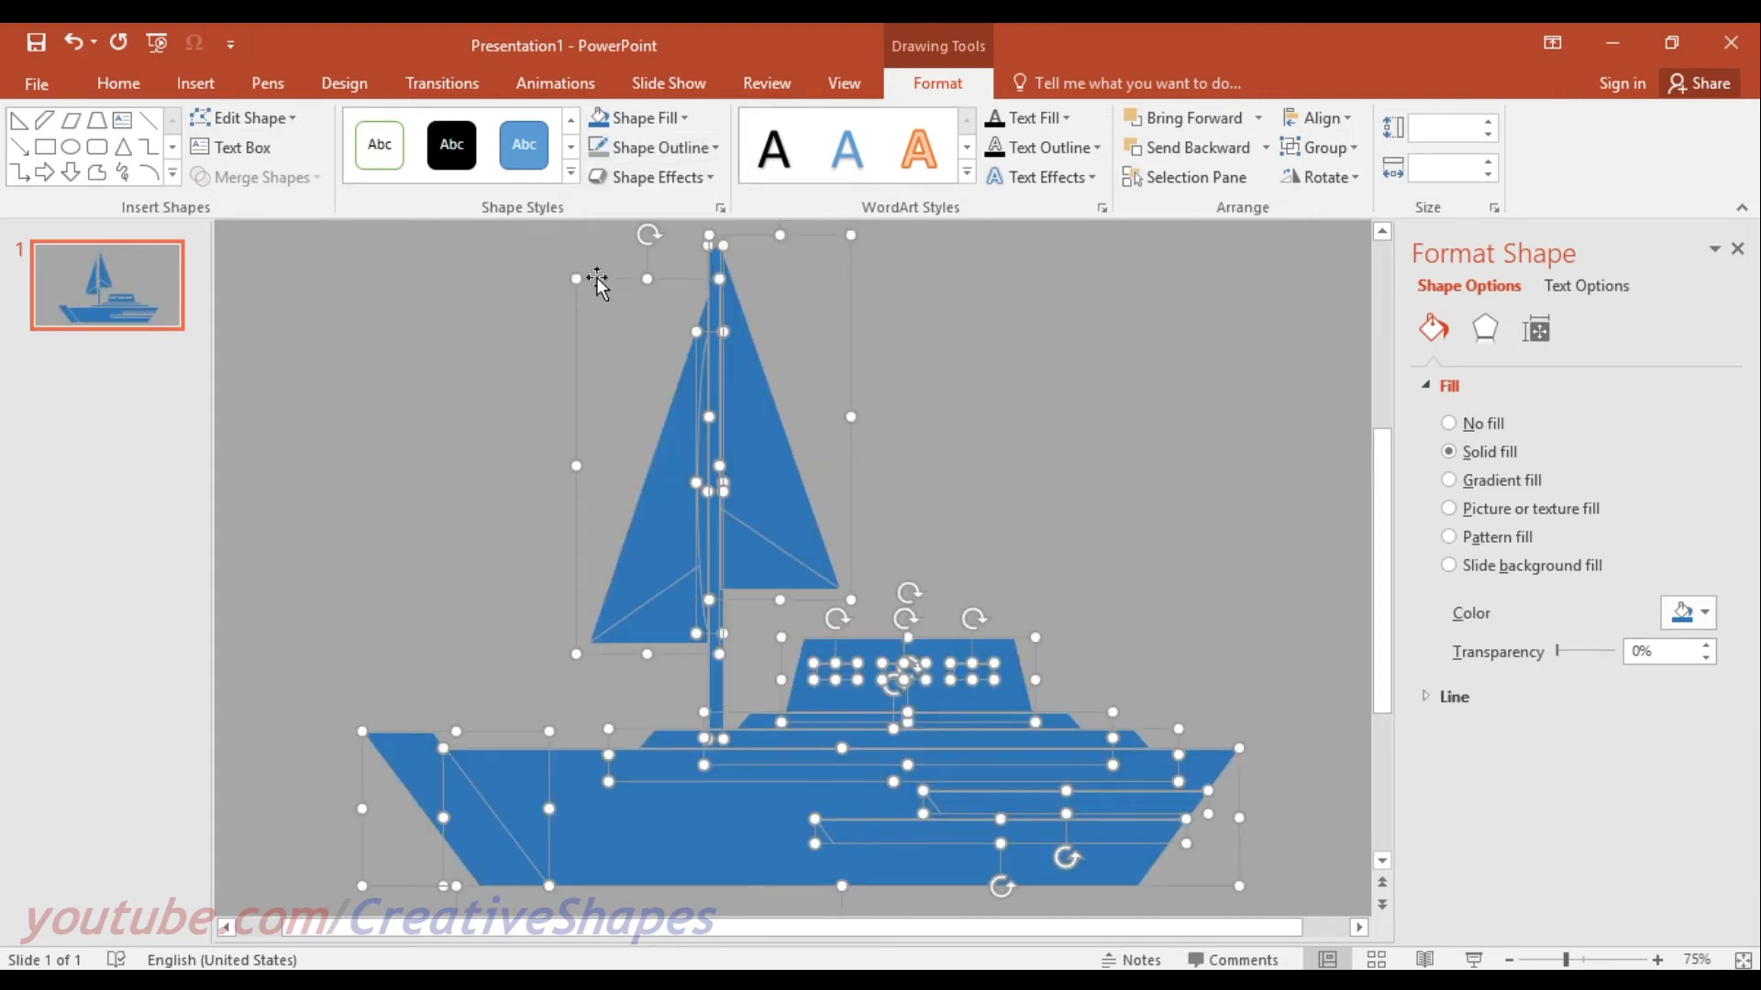
left_click(552, 392)
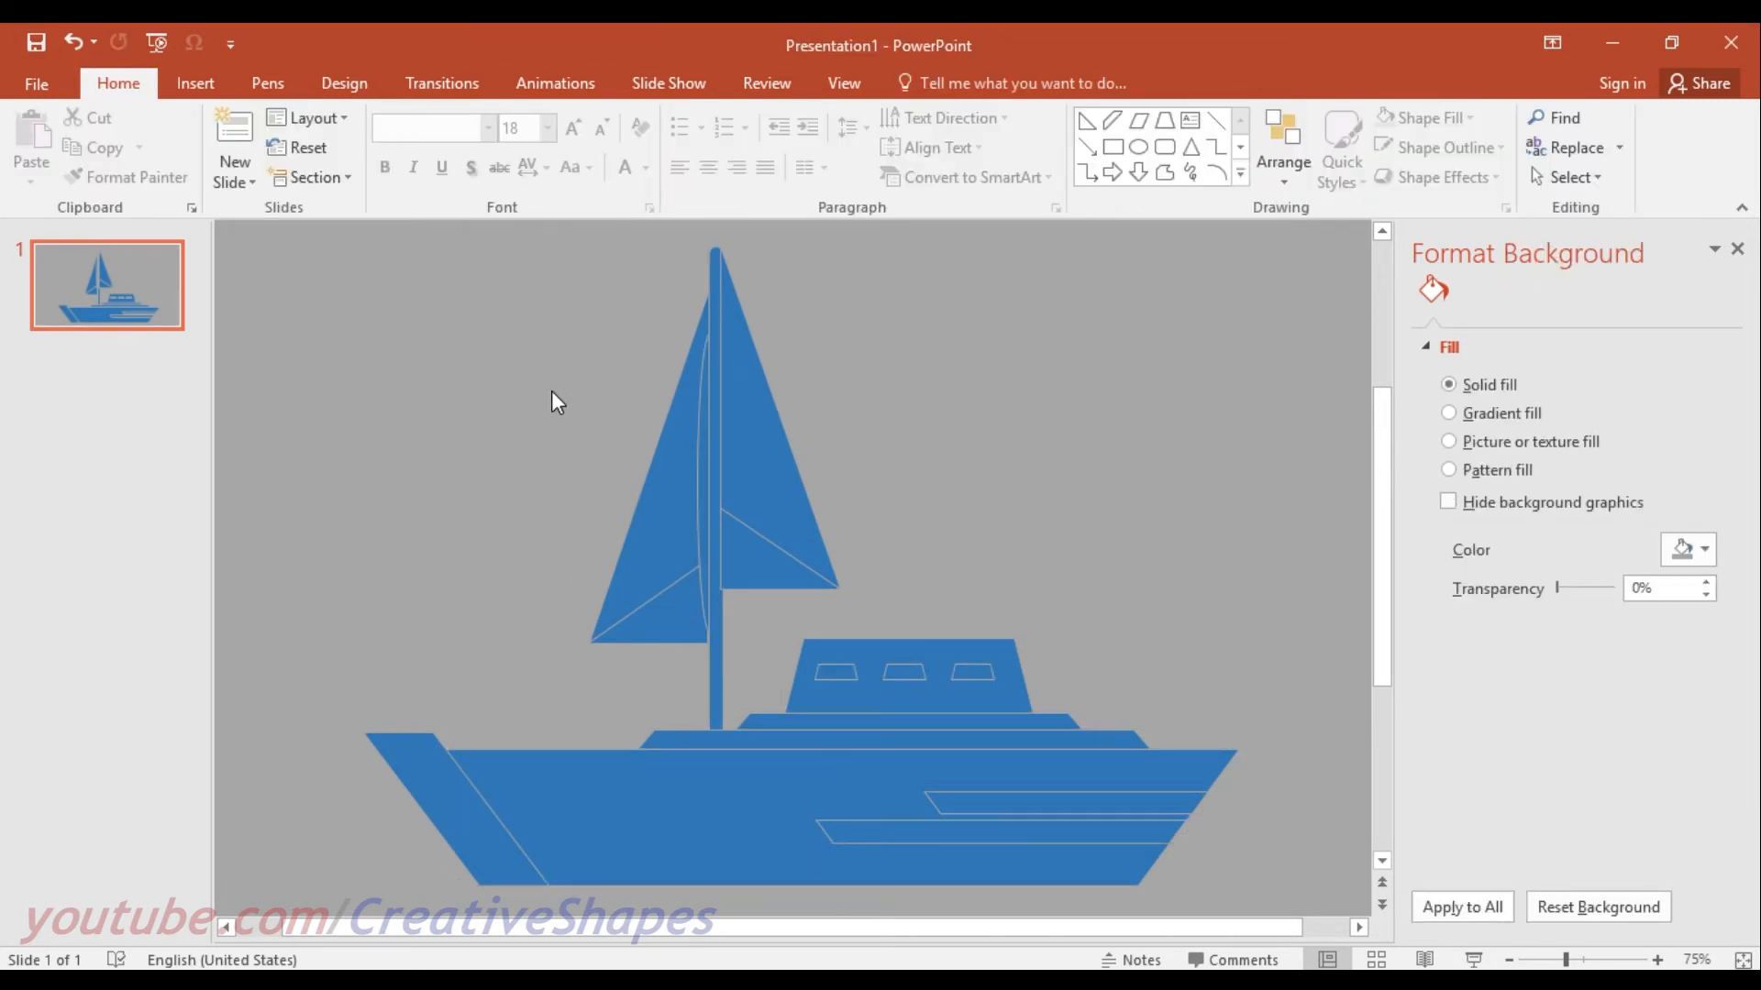
left_click(673, 495)
left_click(739, 417, "shift")
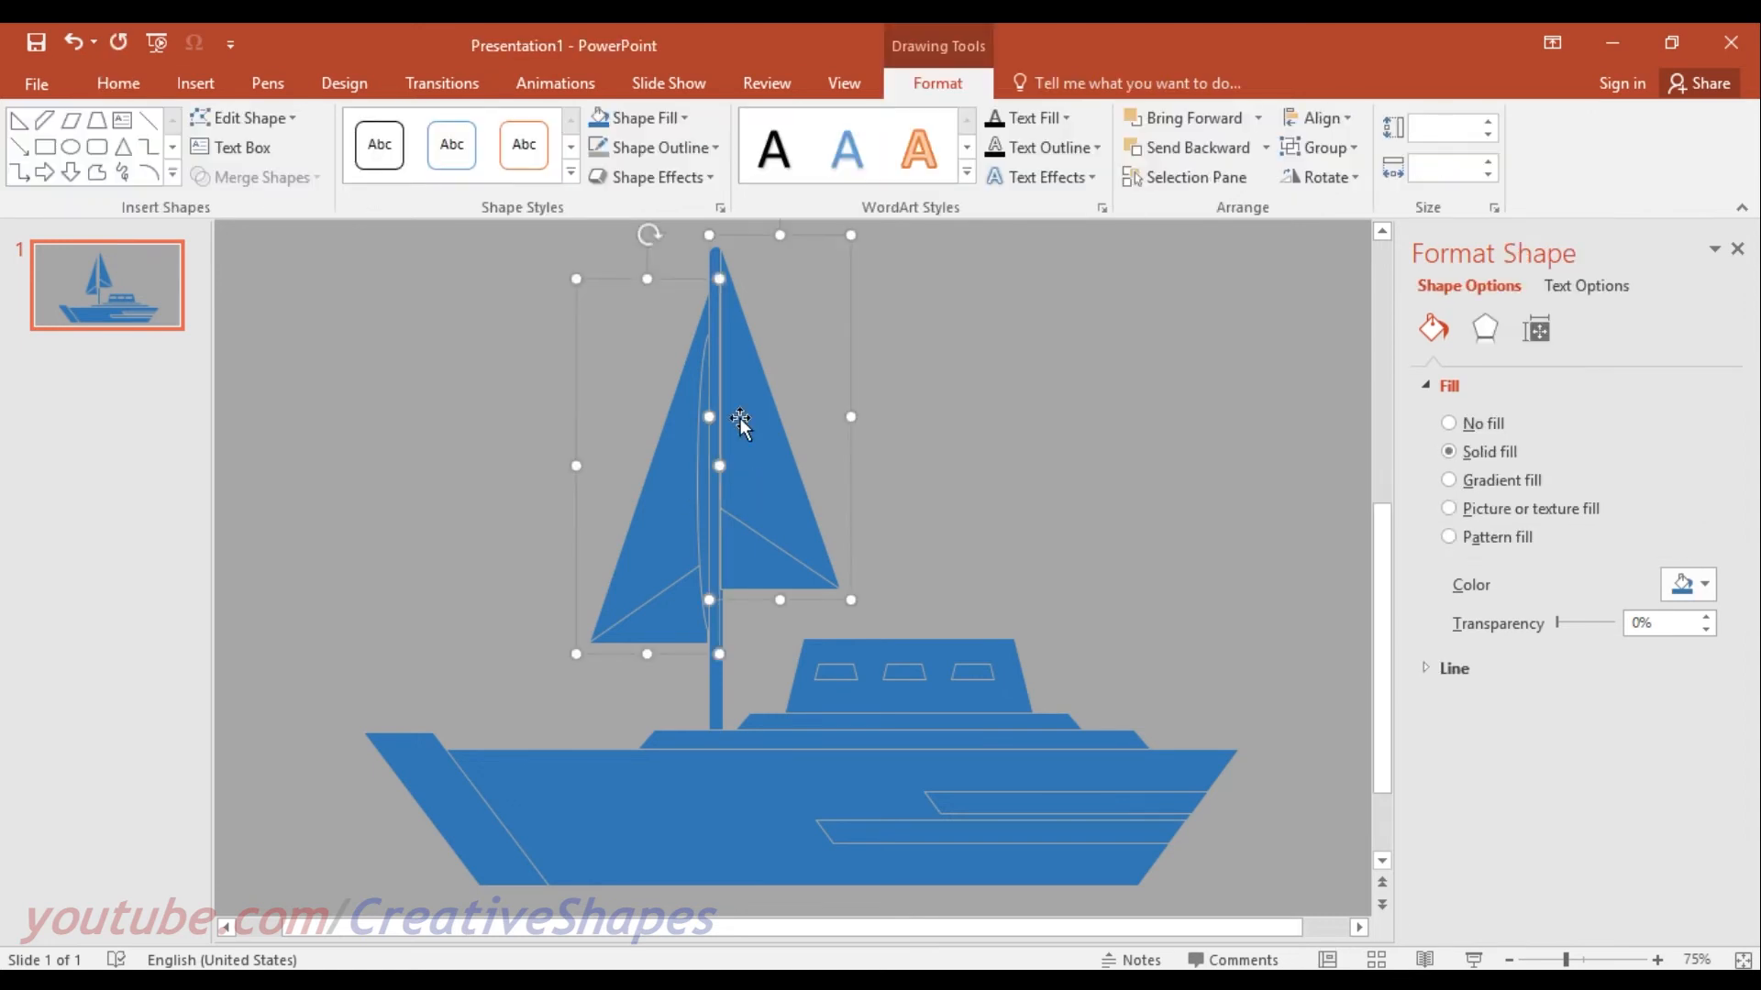
left_click(663, 433, "shift")
left_click(671, 435)
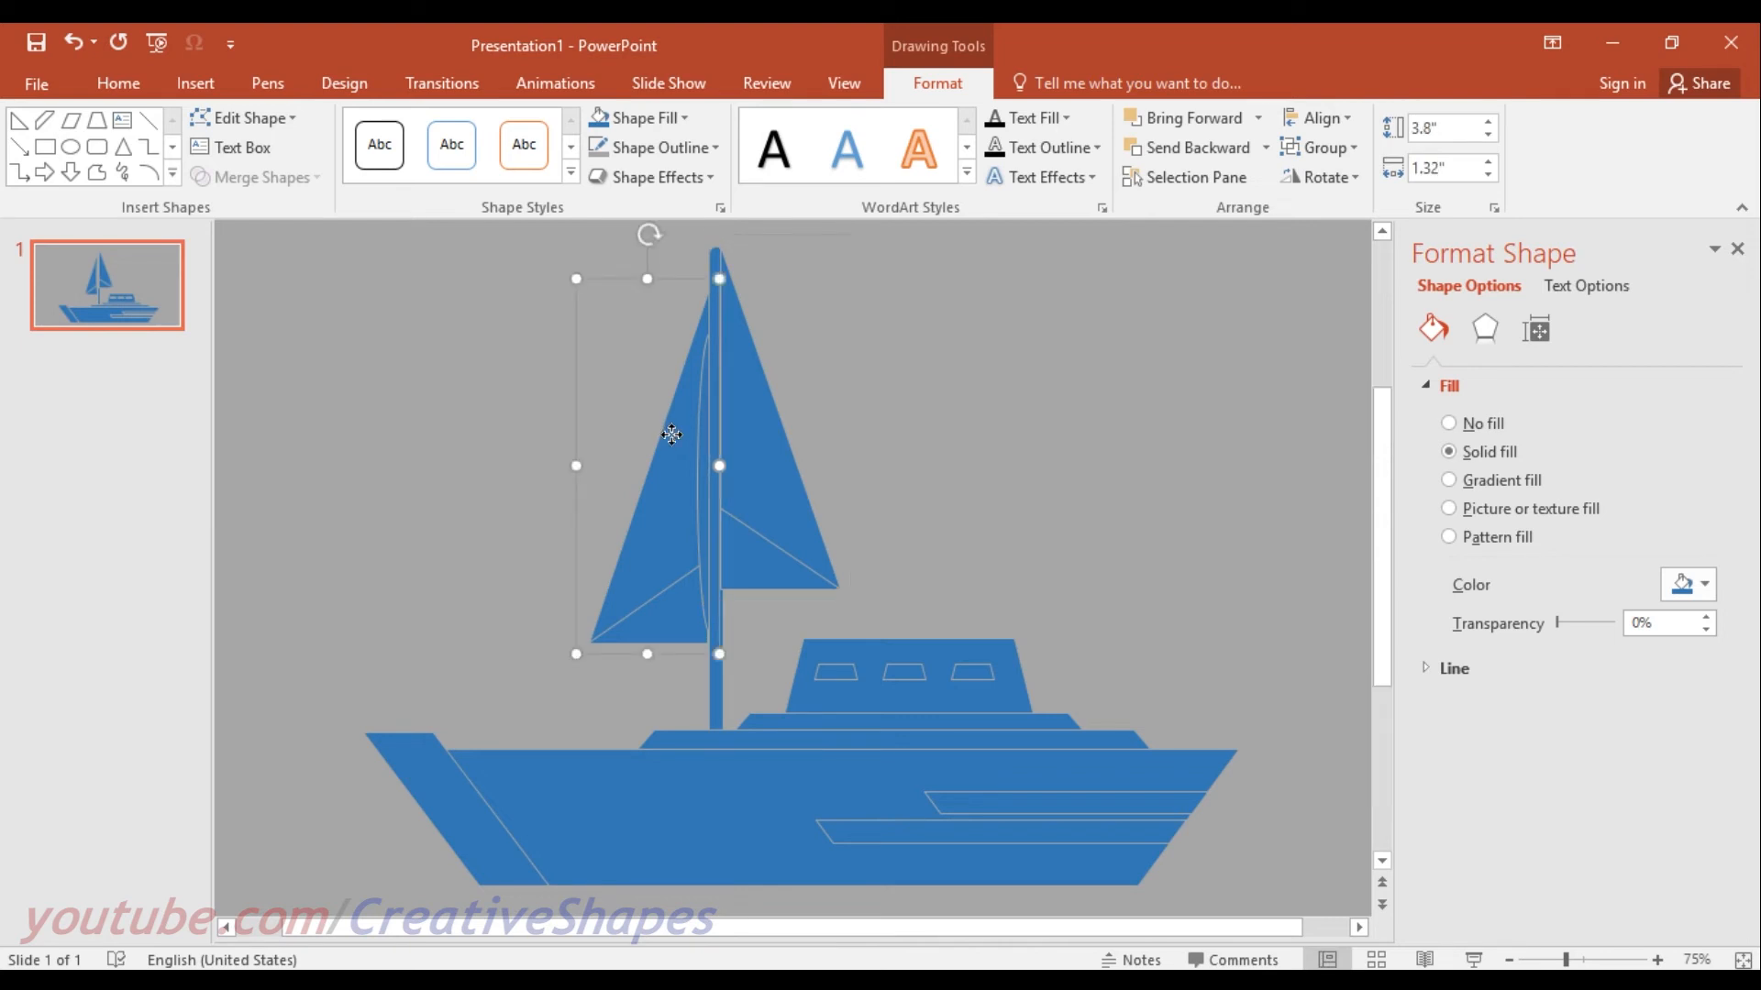
left_click(758, 411, "shift")
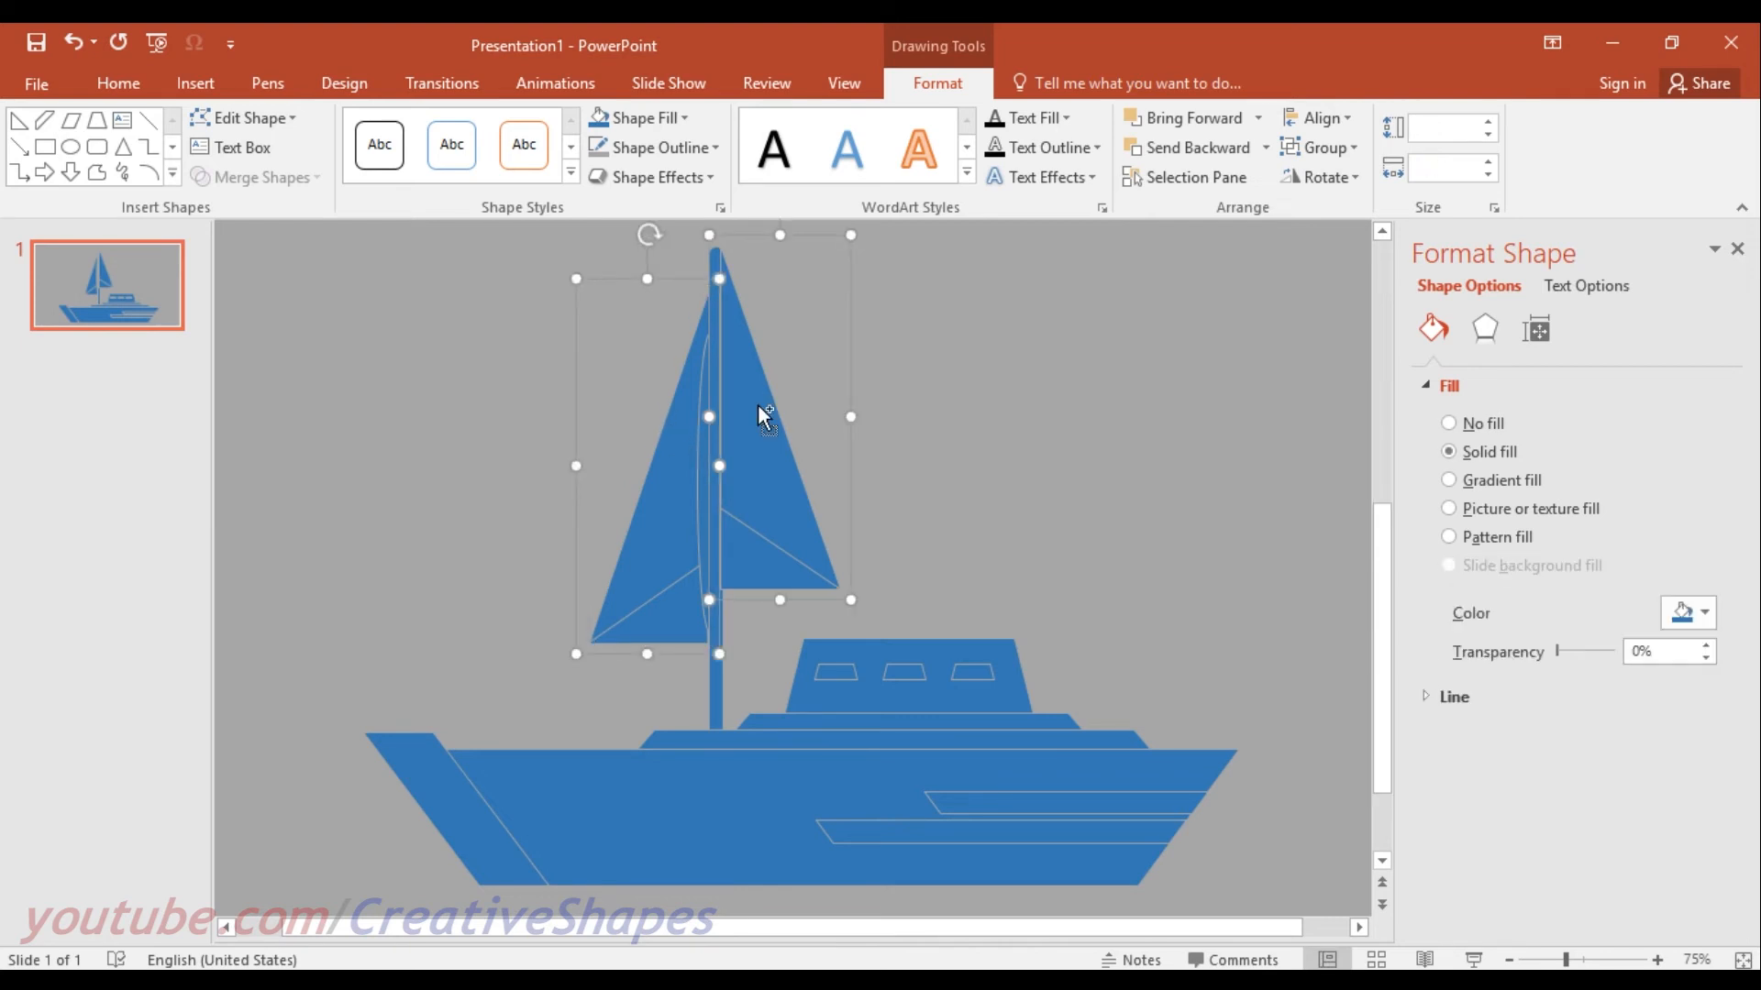
left_click(963, 422)
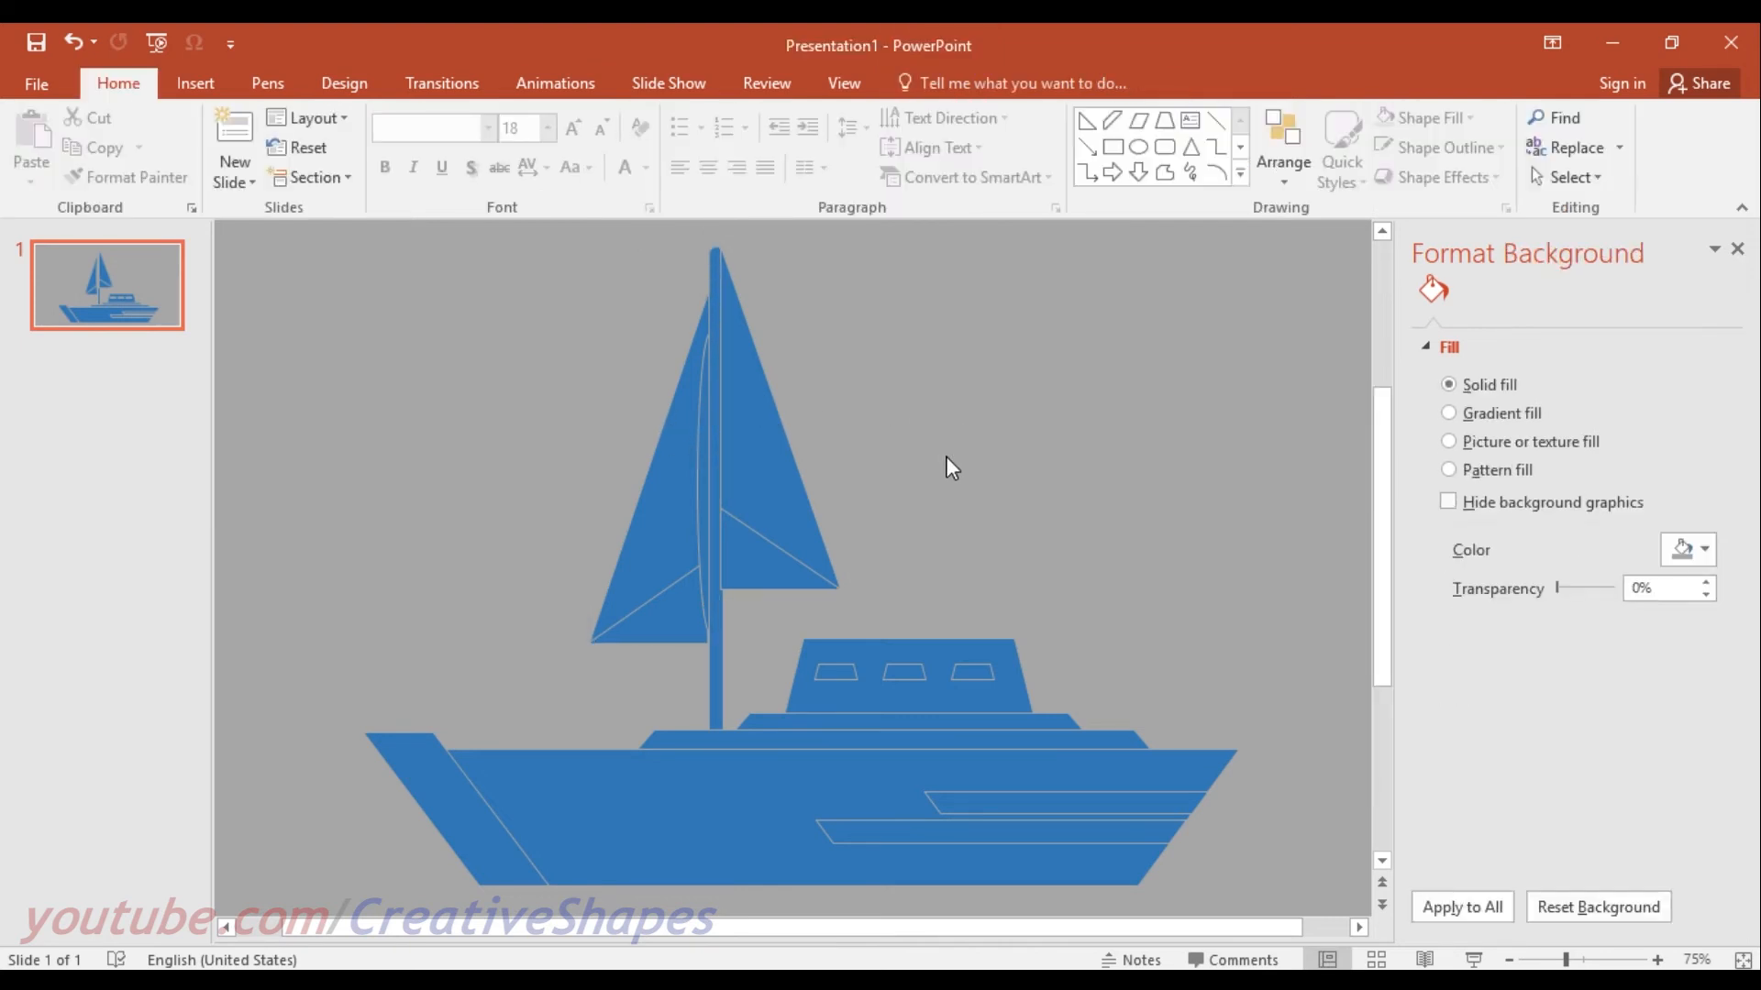
Ungroup the two sail groups on either side of the mast into their separate shapes.
left_click(801, 501)
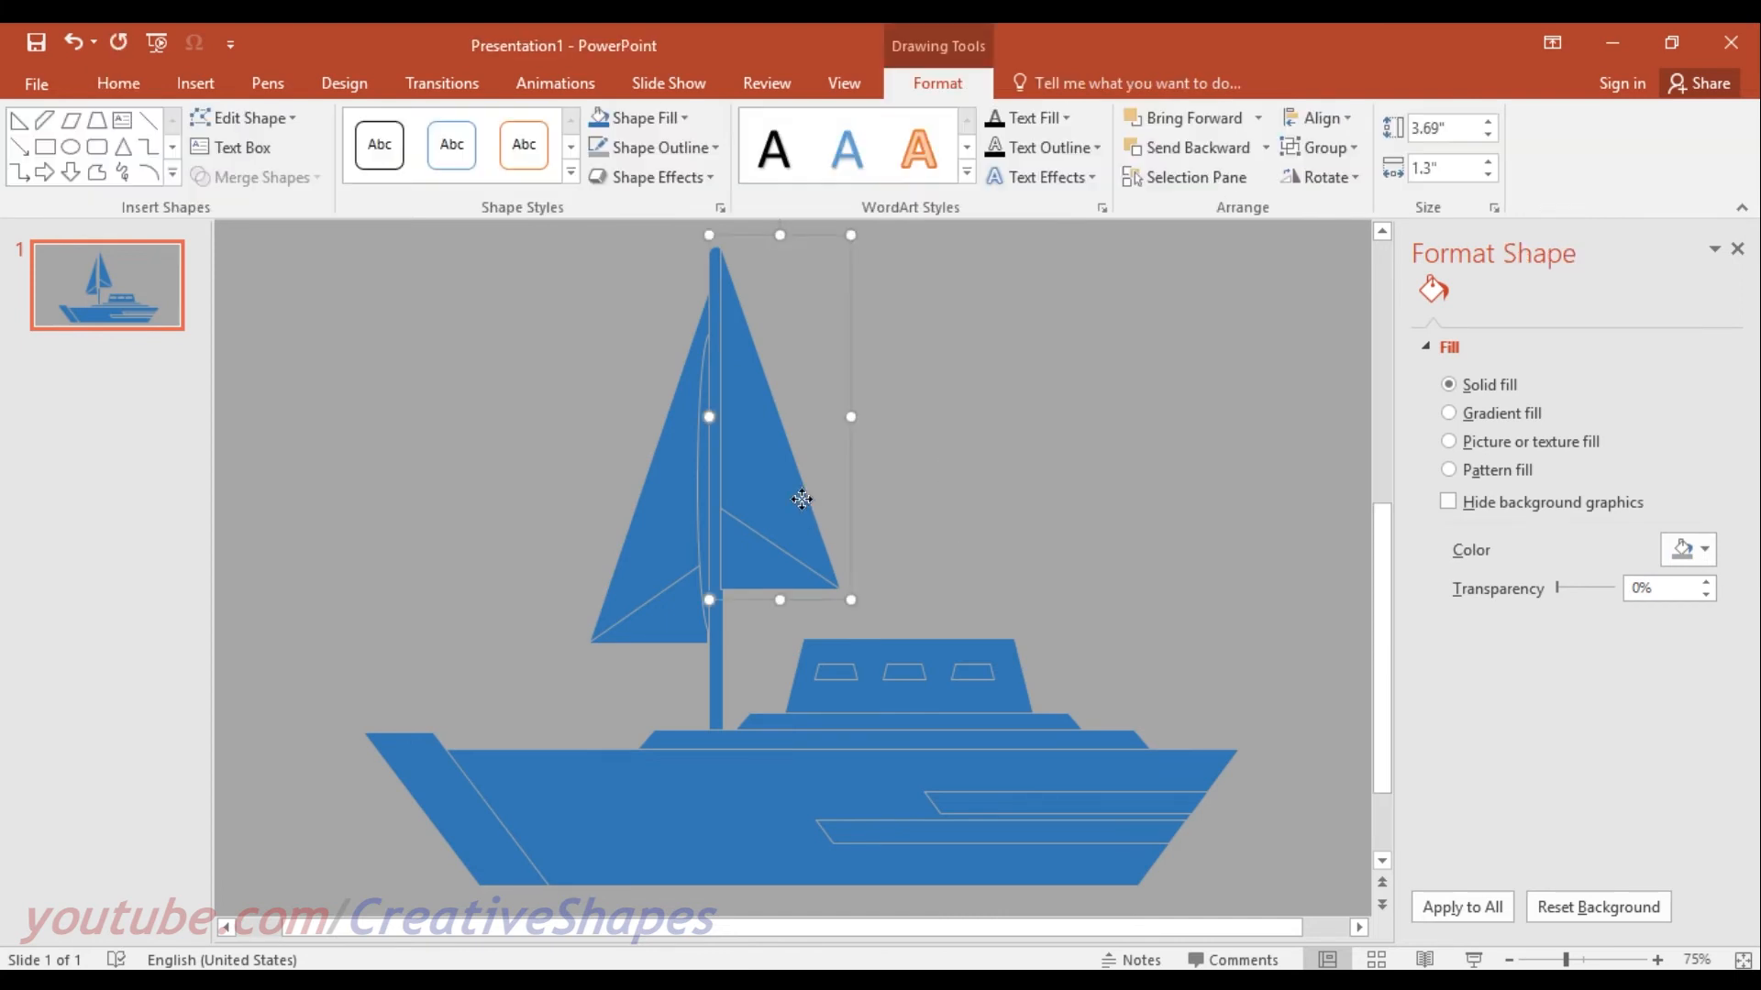
left_click(667, 530, "shift")
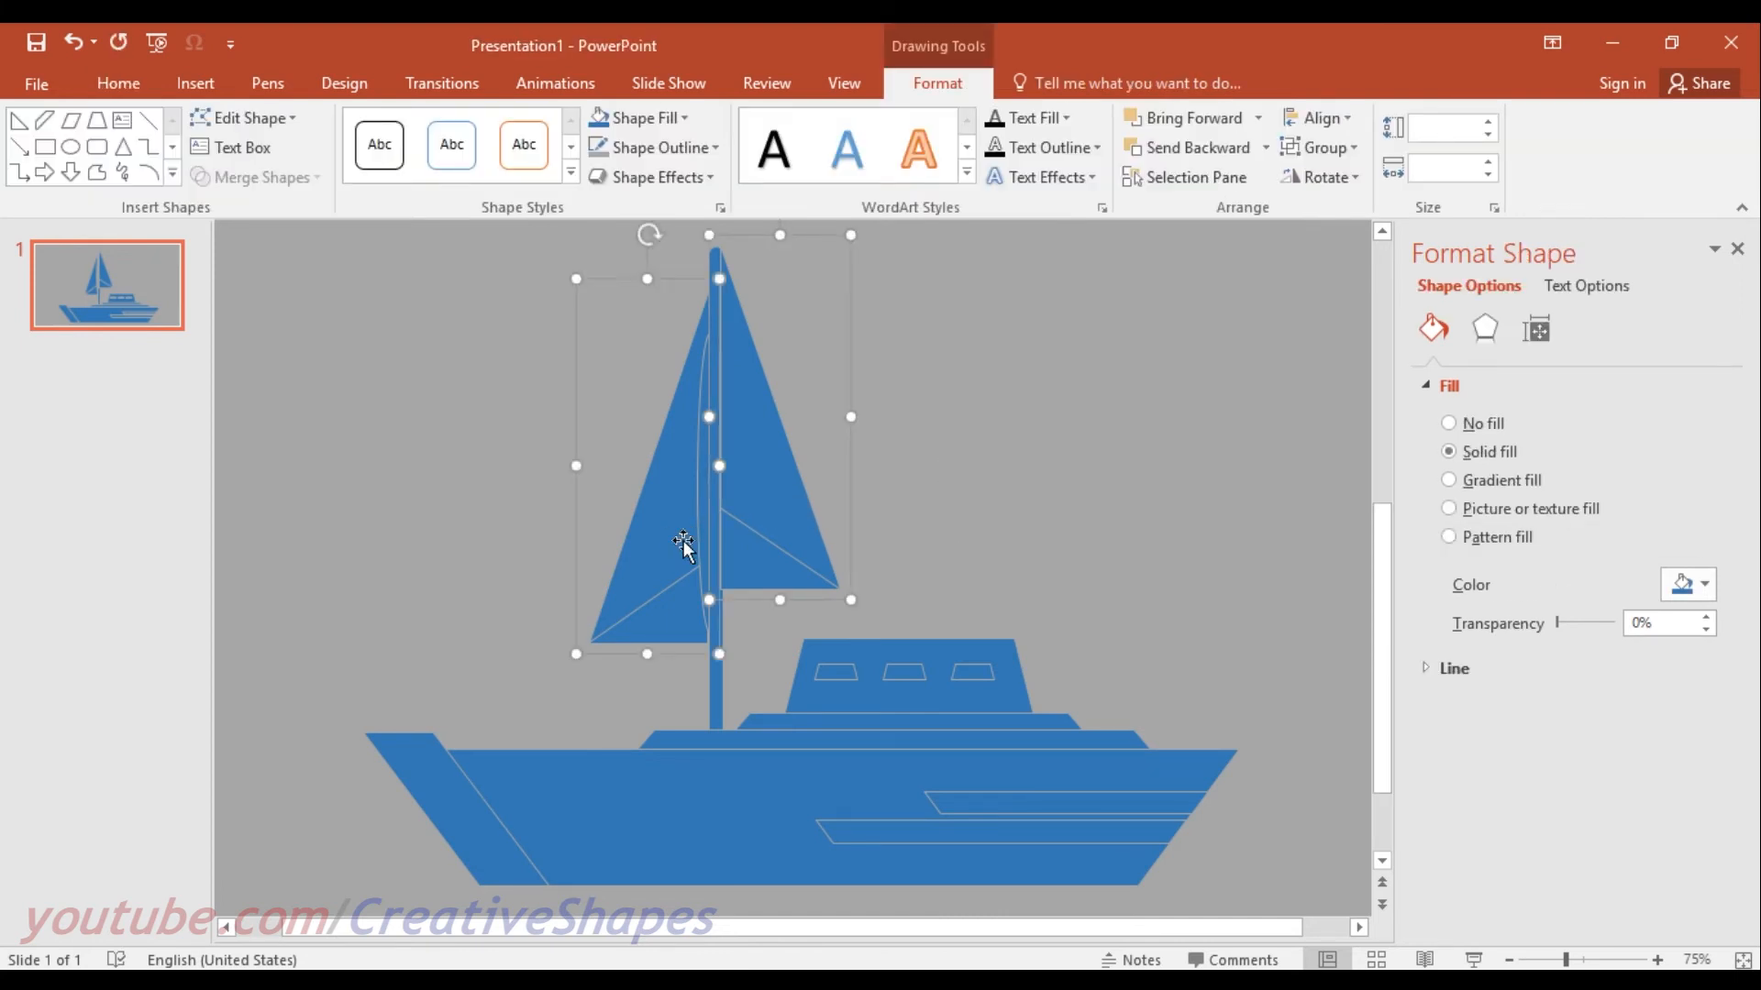
left_click(1321, 147)
left_click(1337, 250)
left_click(1007, 437)
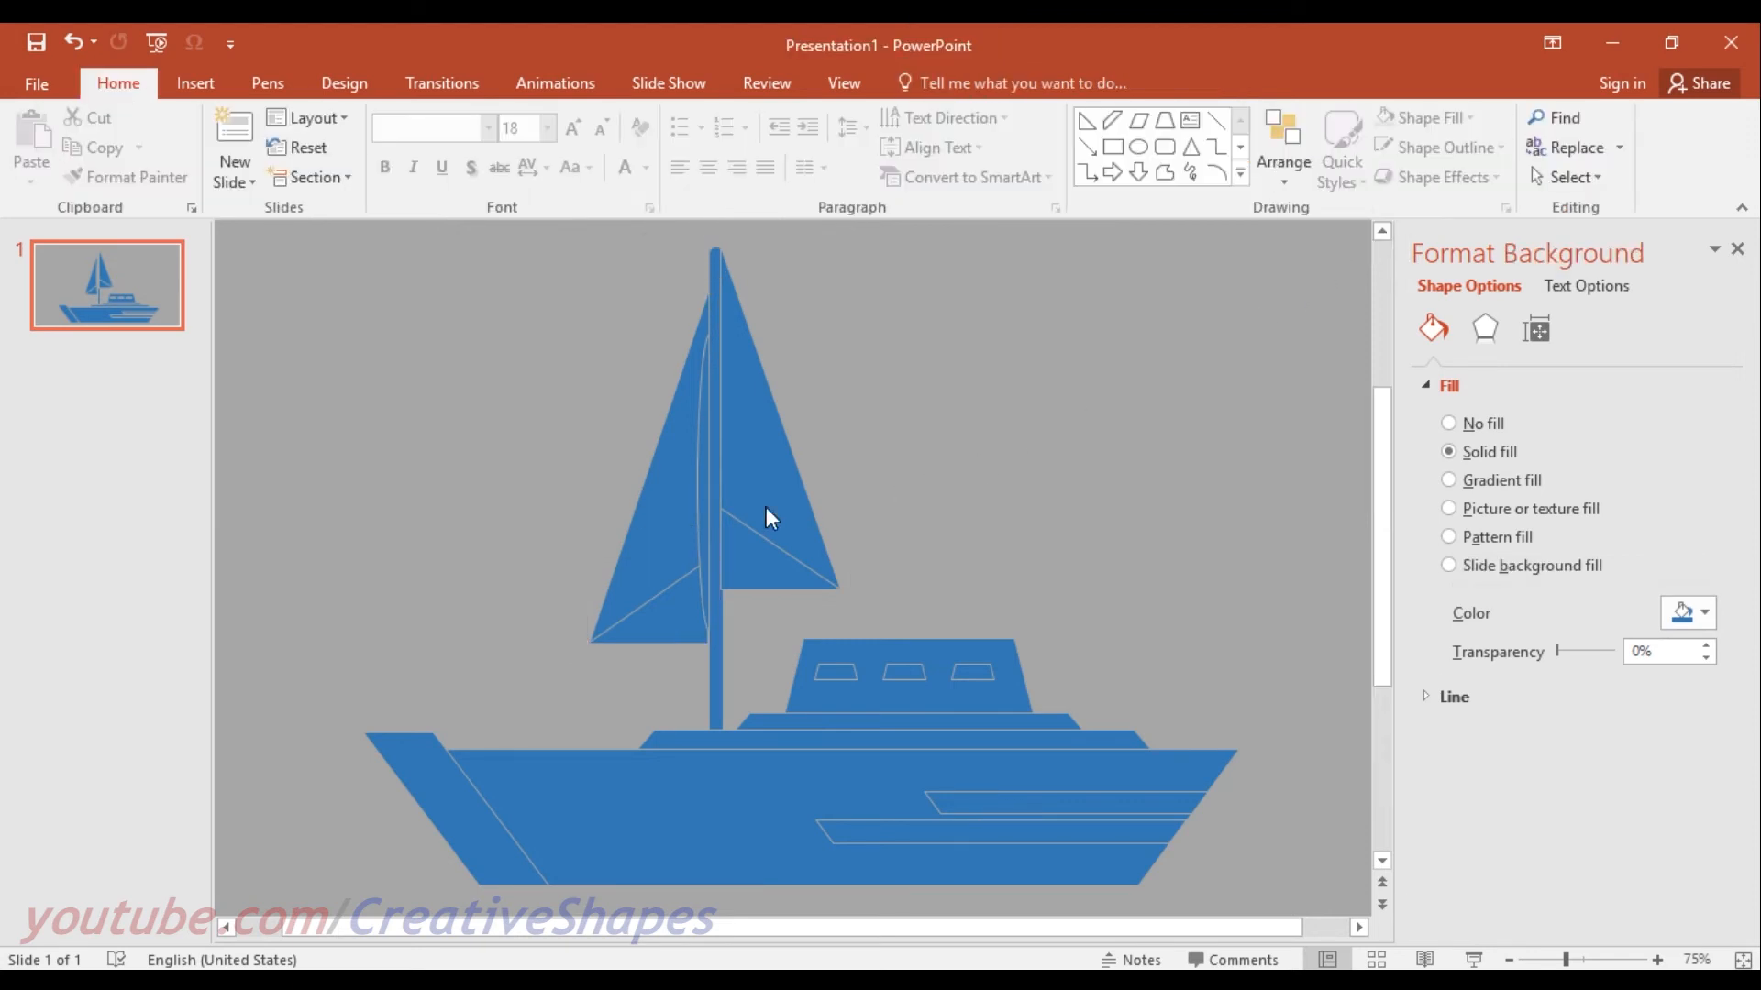
Fill the large triangles of both sails with the lightest grey shade of white.
left_click(659, 508)
left_click(754, 473, "shift")
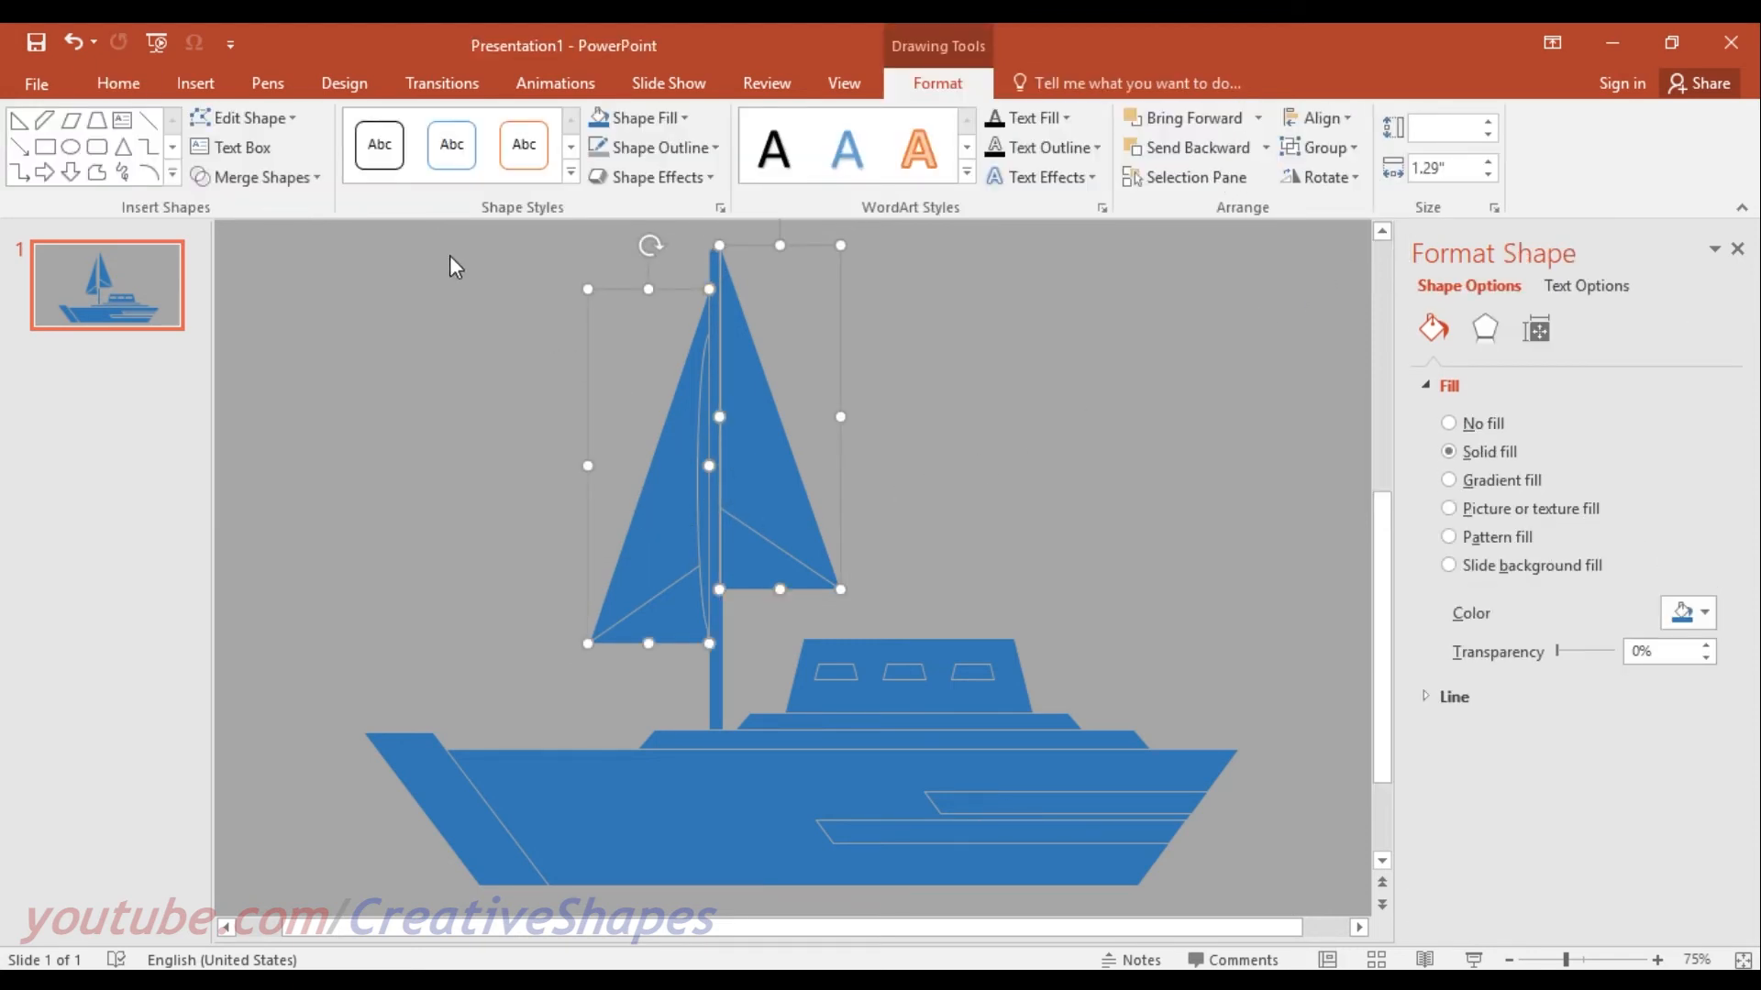
left_click(119, 83)
left_click(193, 84)
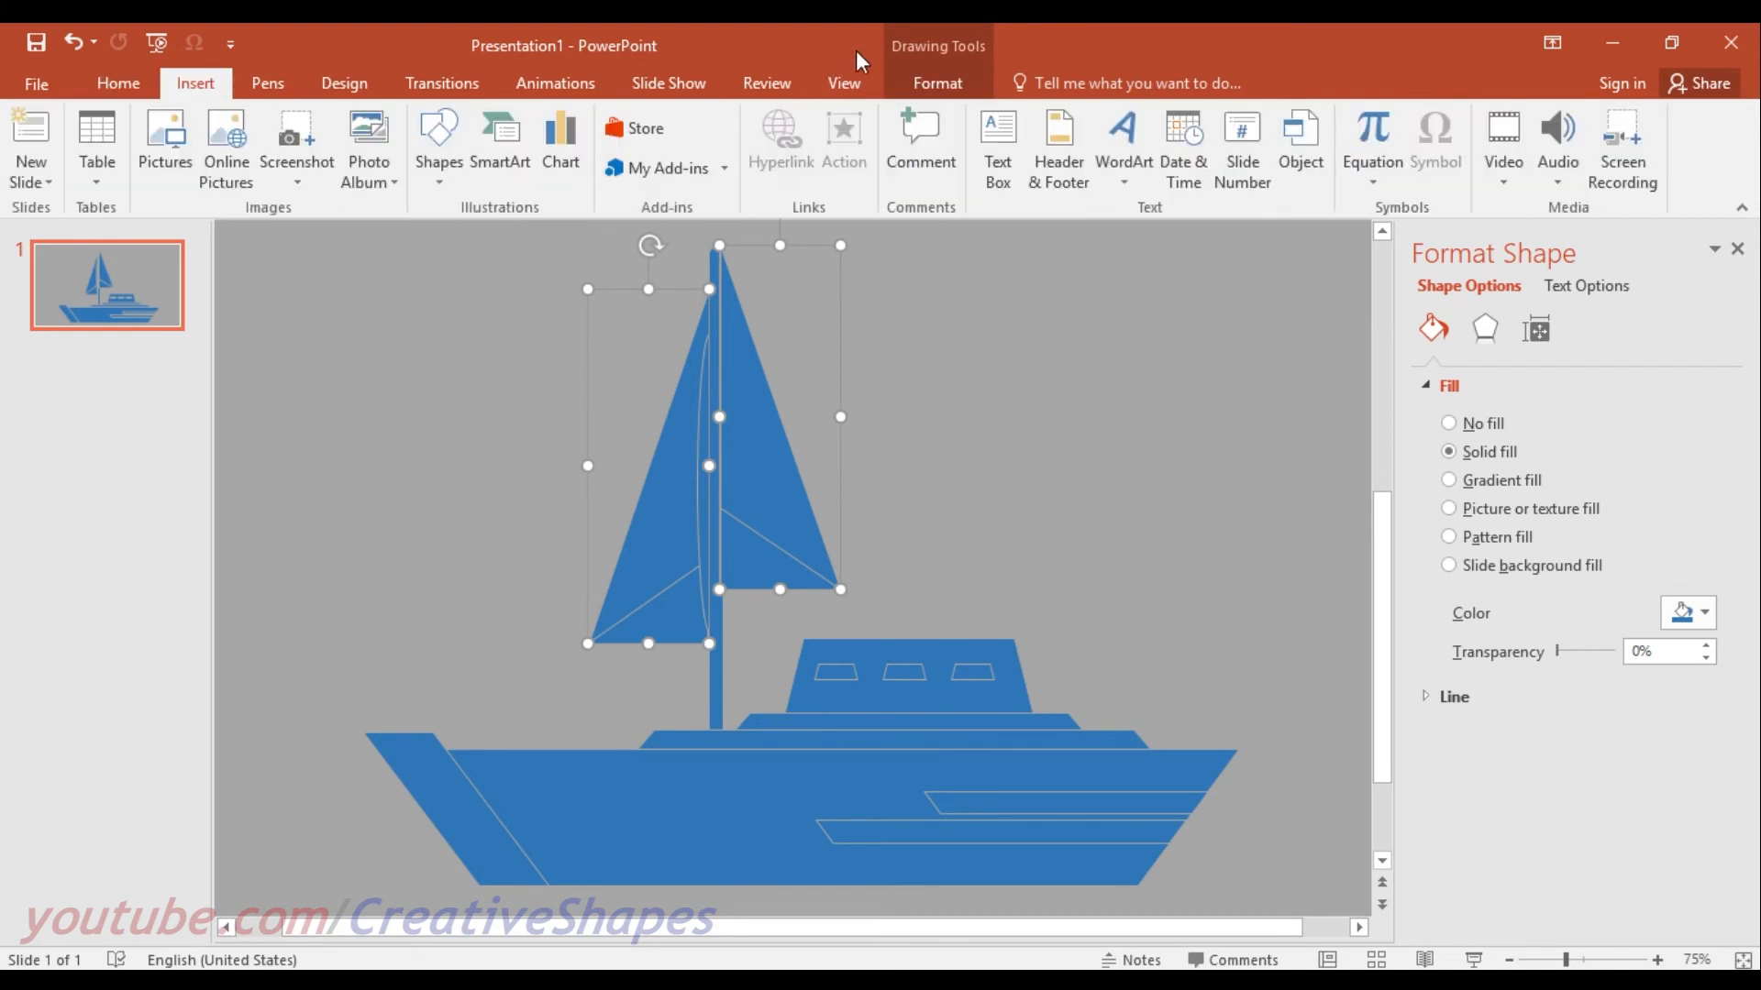
left_click(933, 77)
left_click(668, 119)
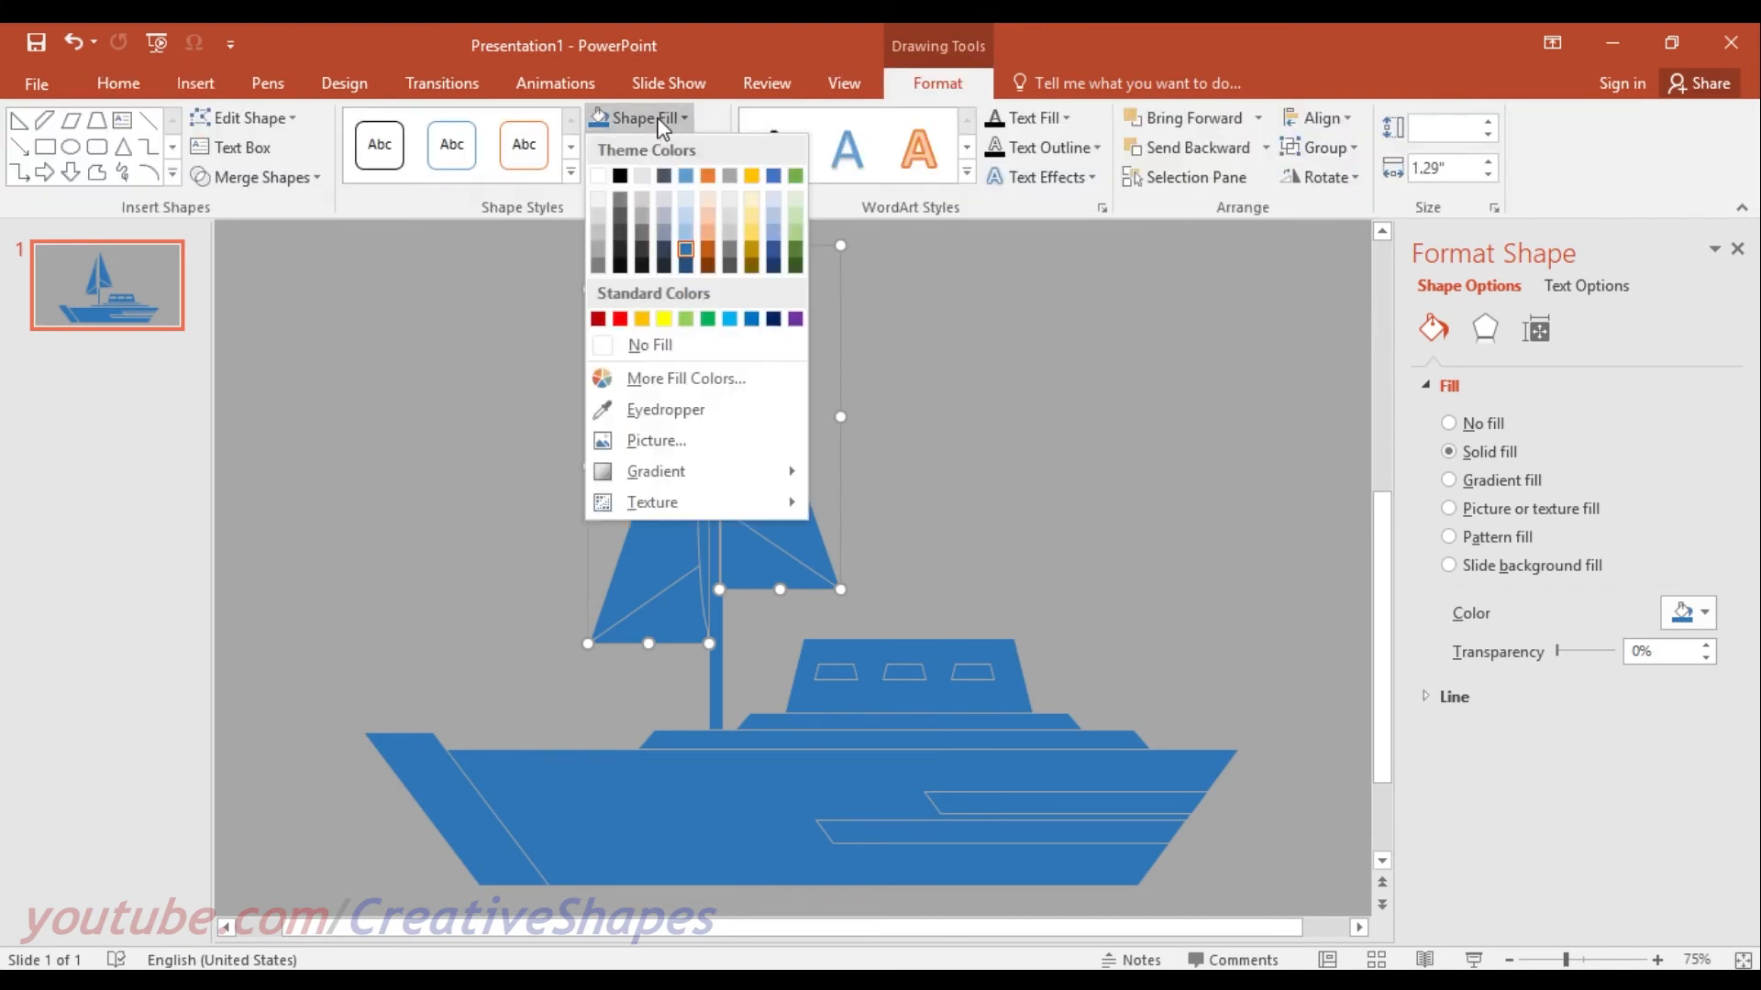
left_click(599, 196)
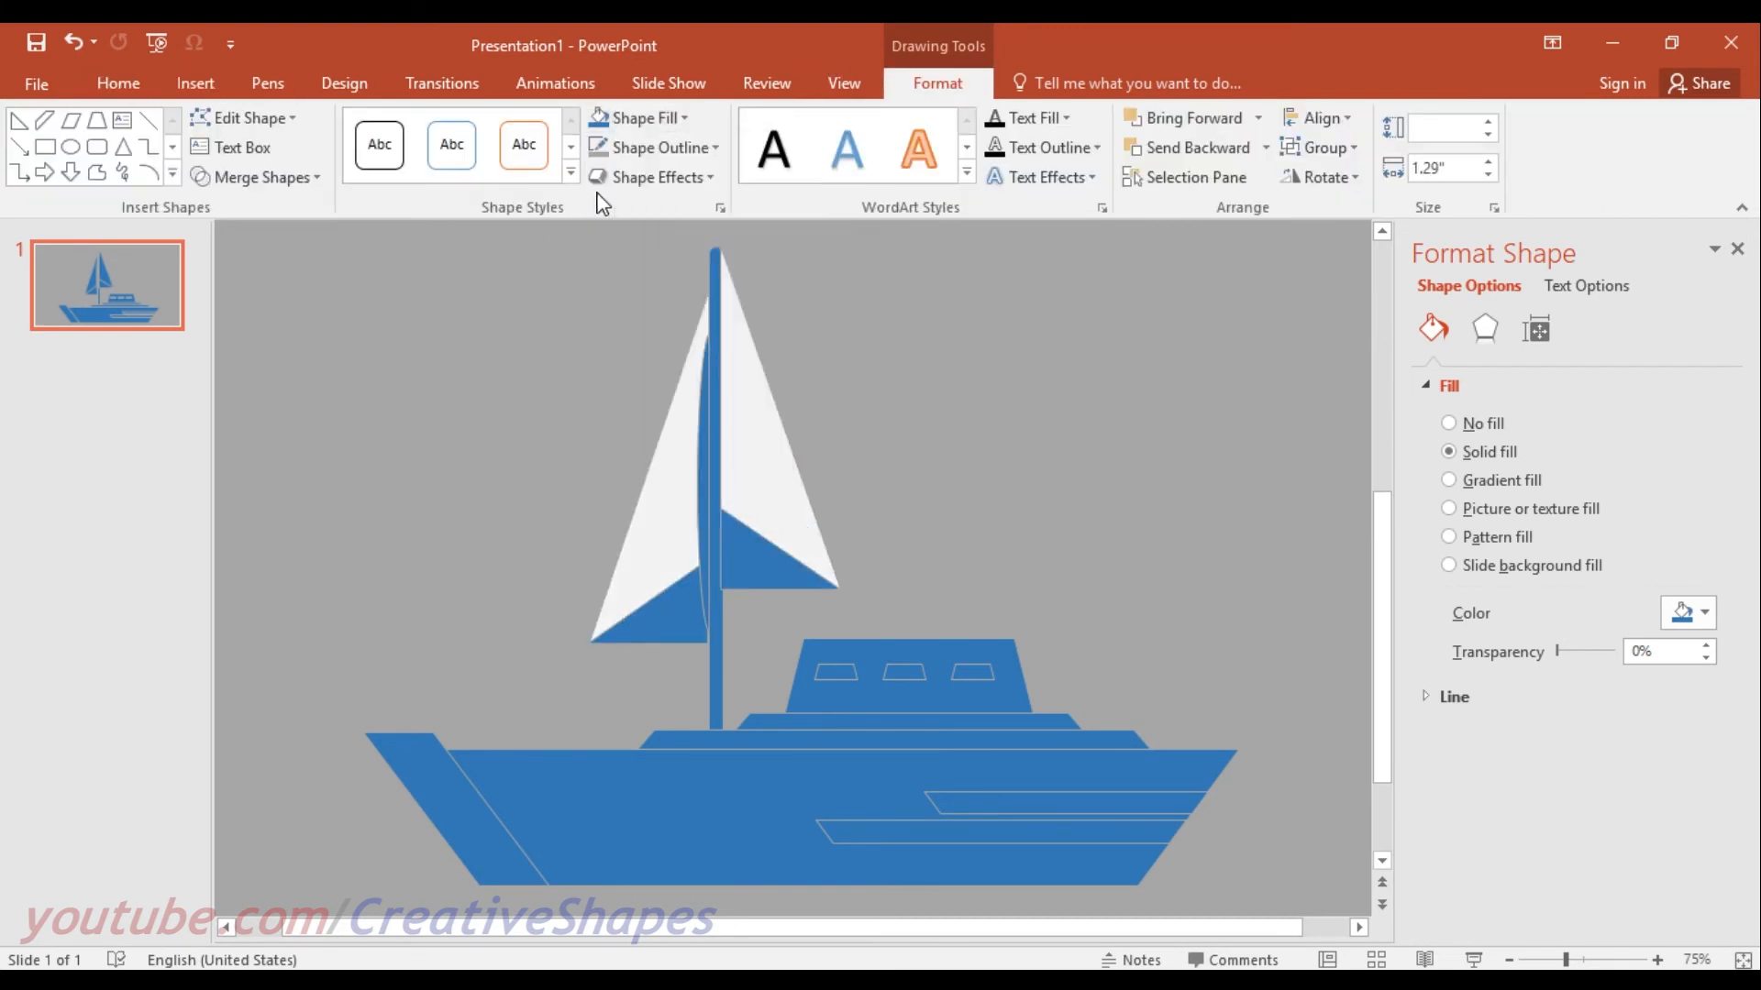
left_click(569, 273)
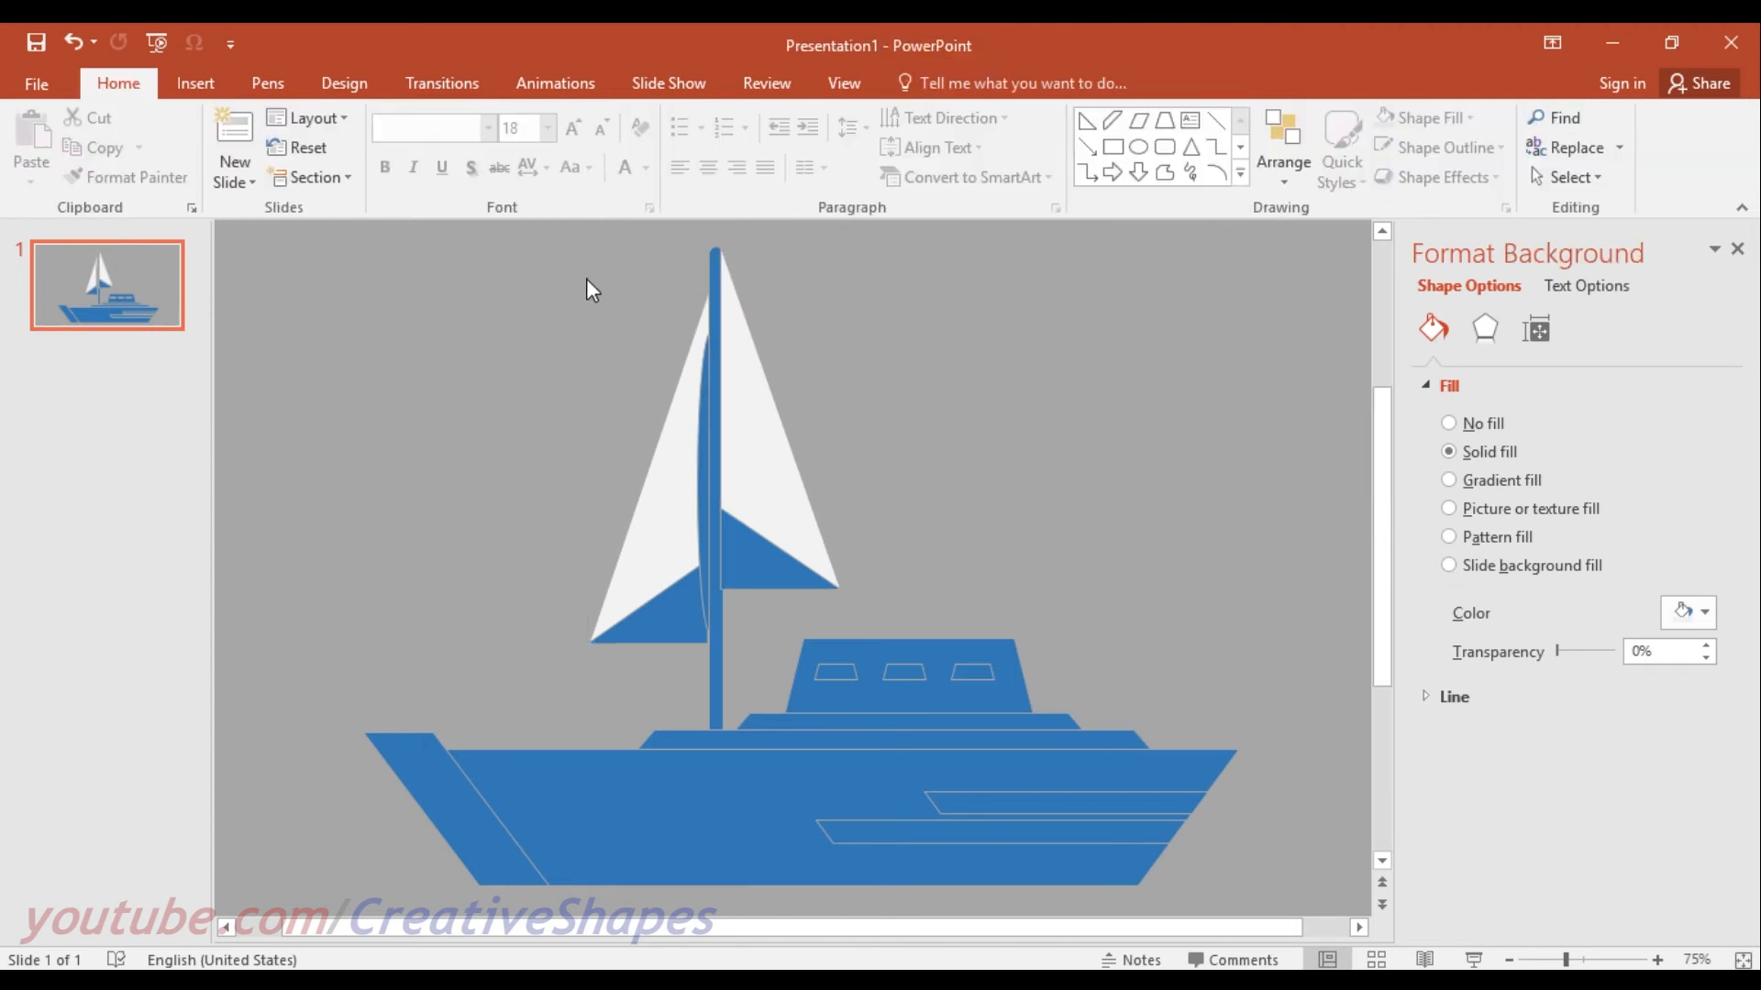
Fill the mast with the same off-white as the large sail triangles.
left_click(713, 301)
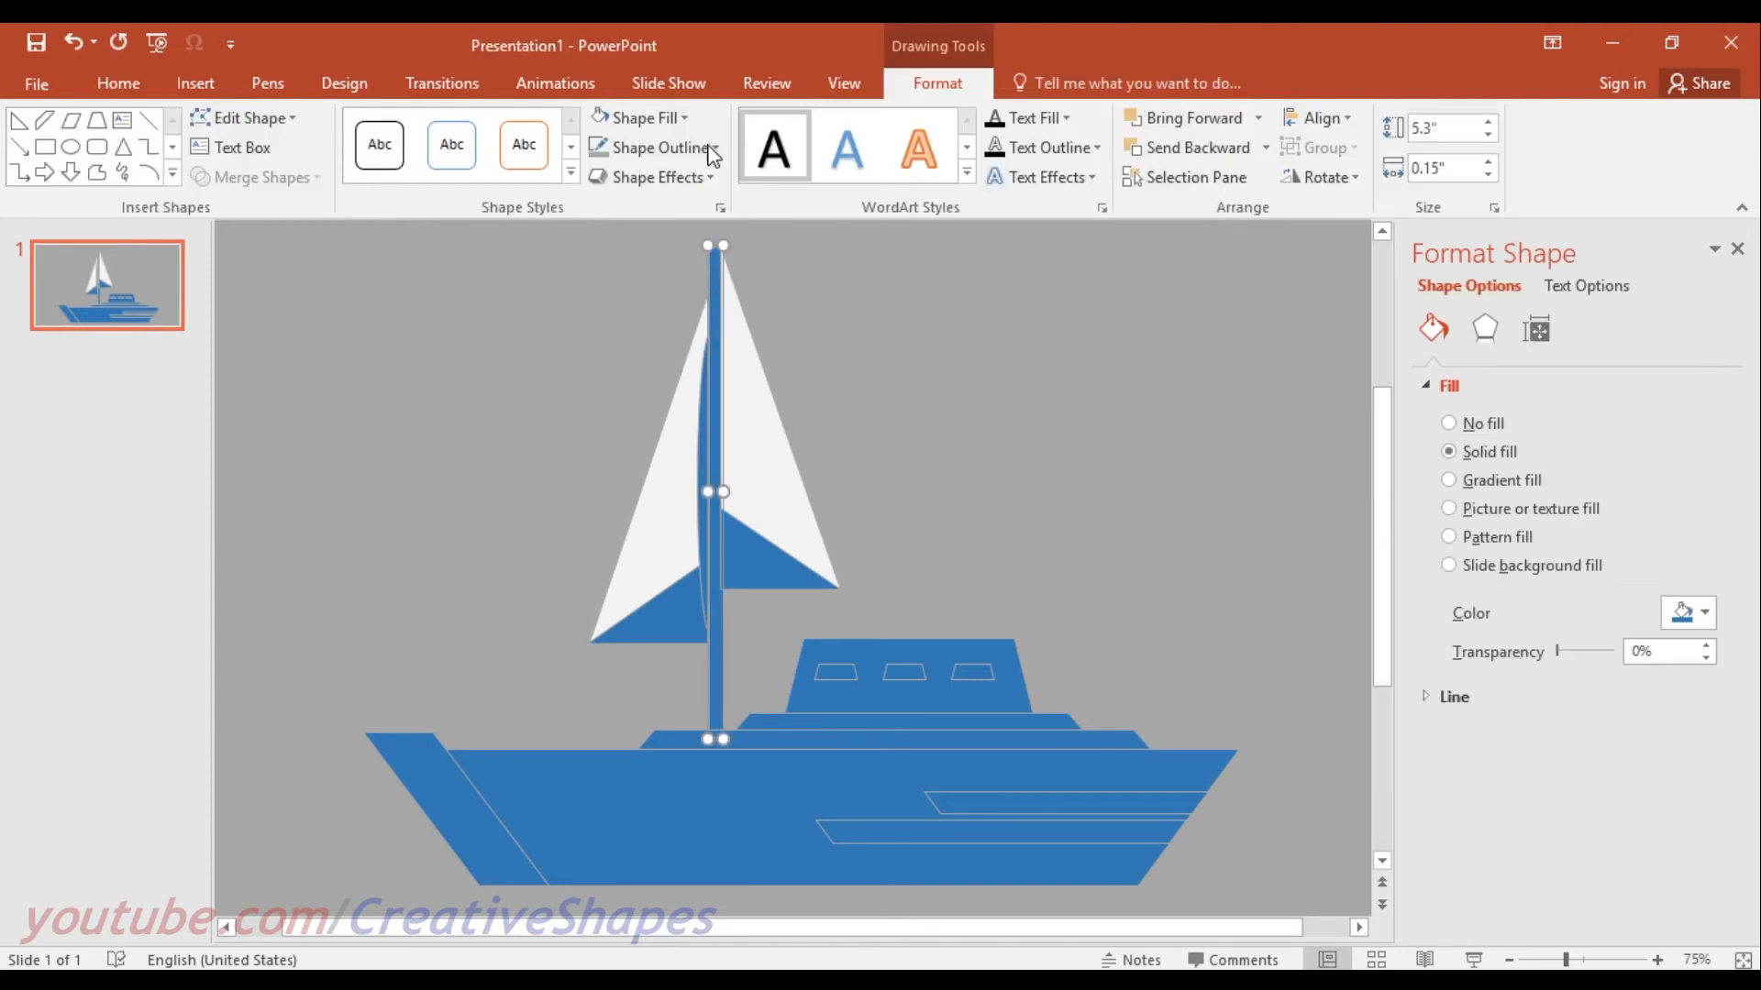
left_click(604, 114)
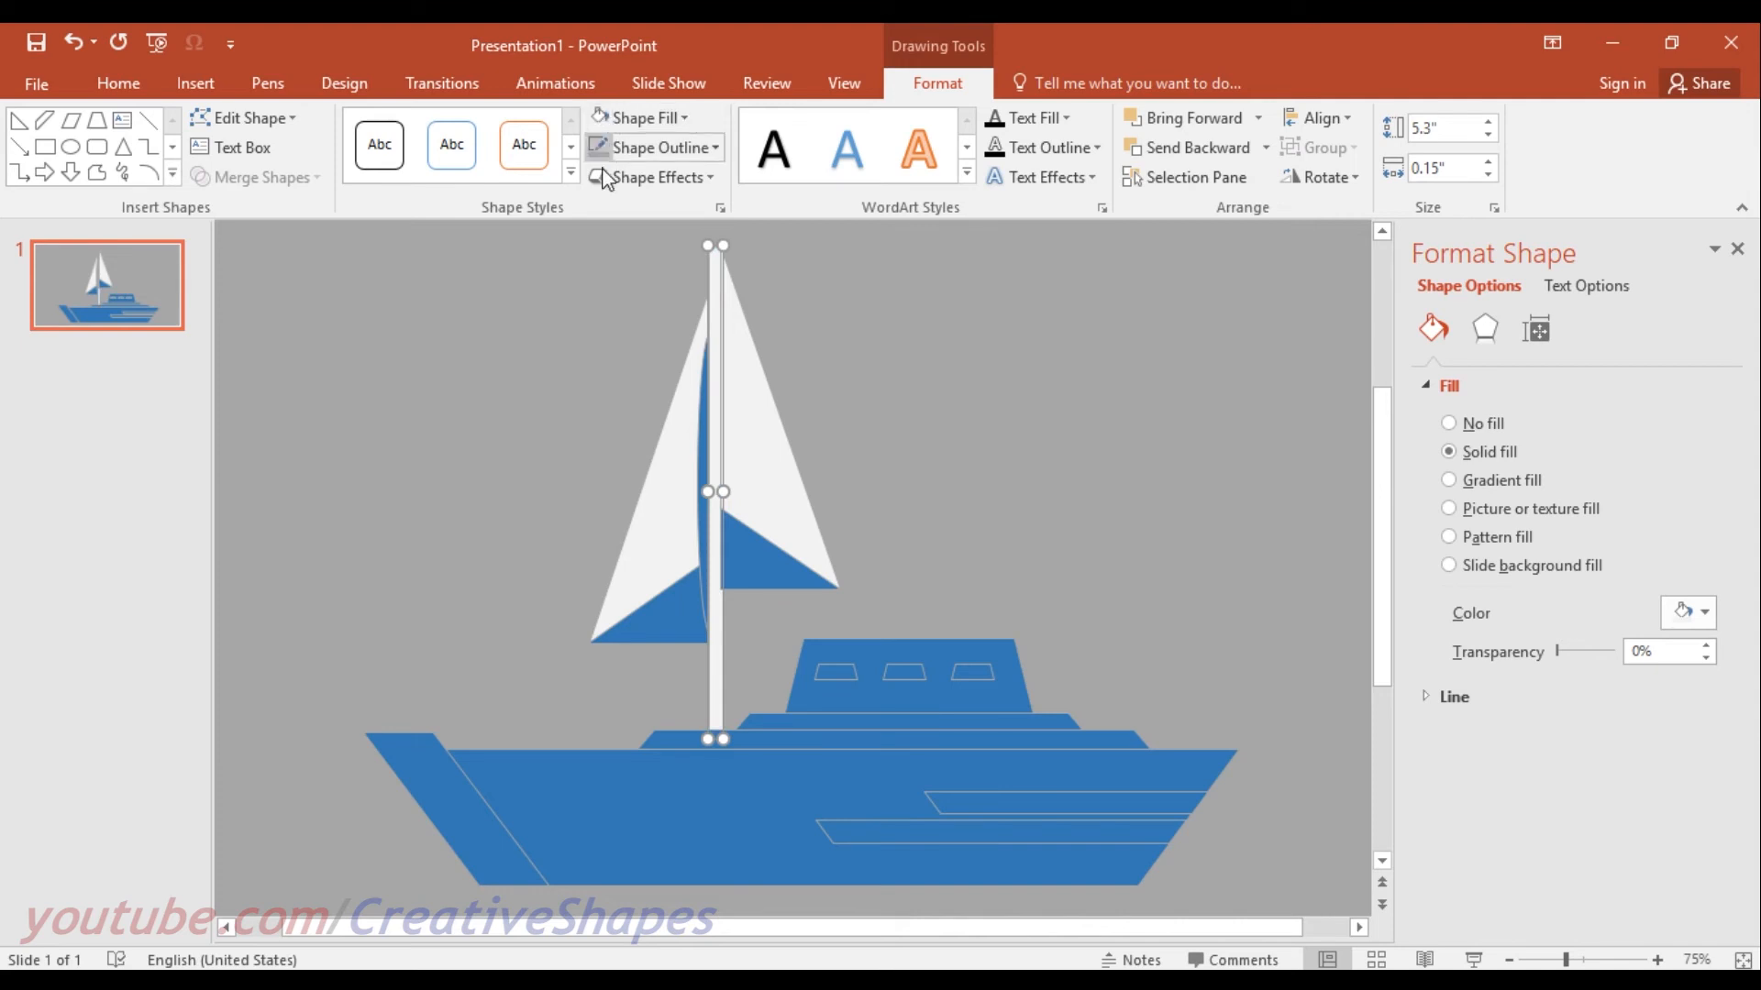
left_click(554, 350)
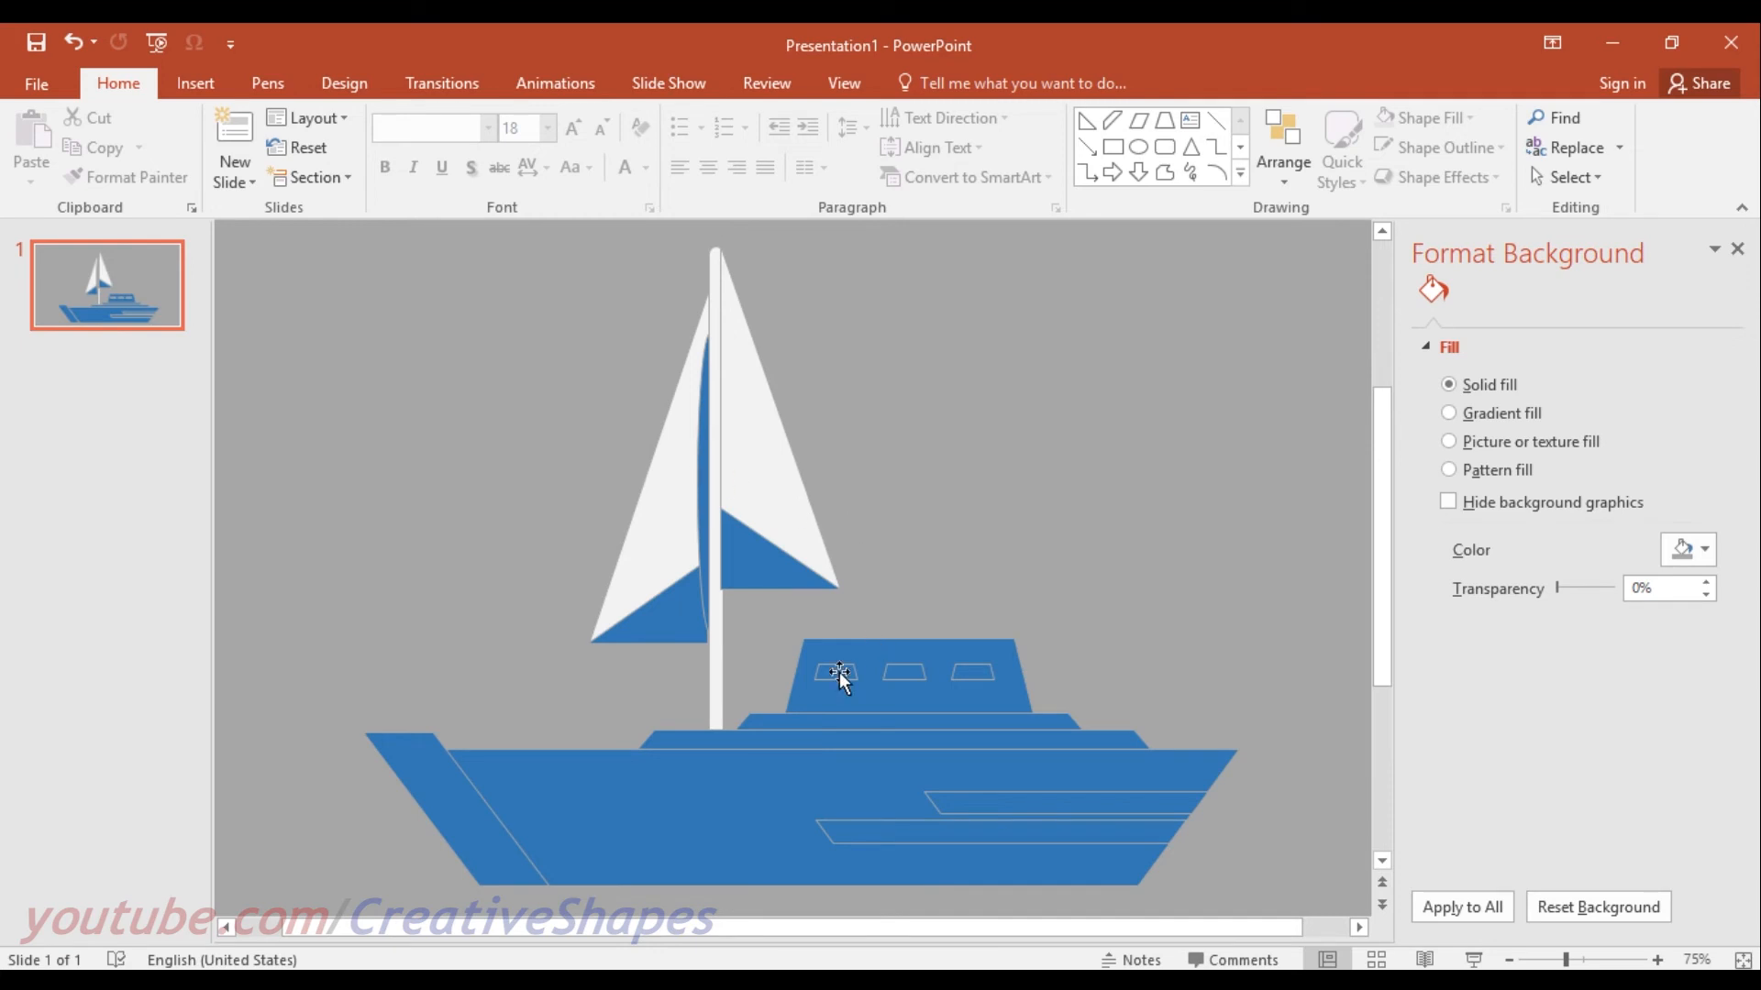
Fill both hull stripes and the three cabin windows with black.
left_click(855, 839)
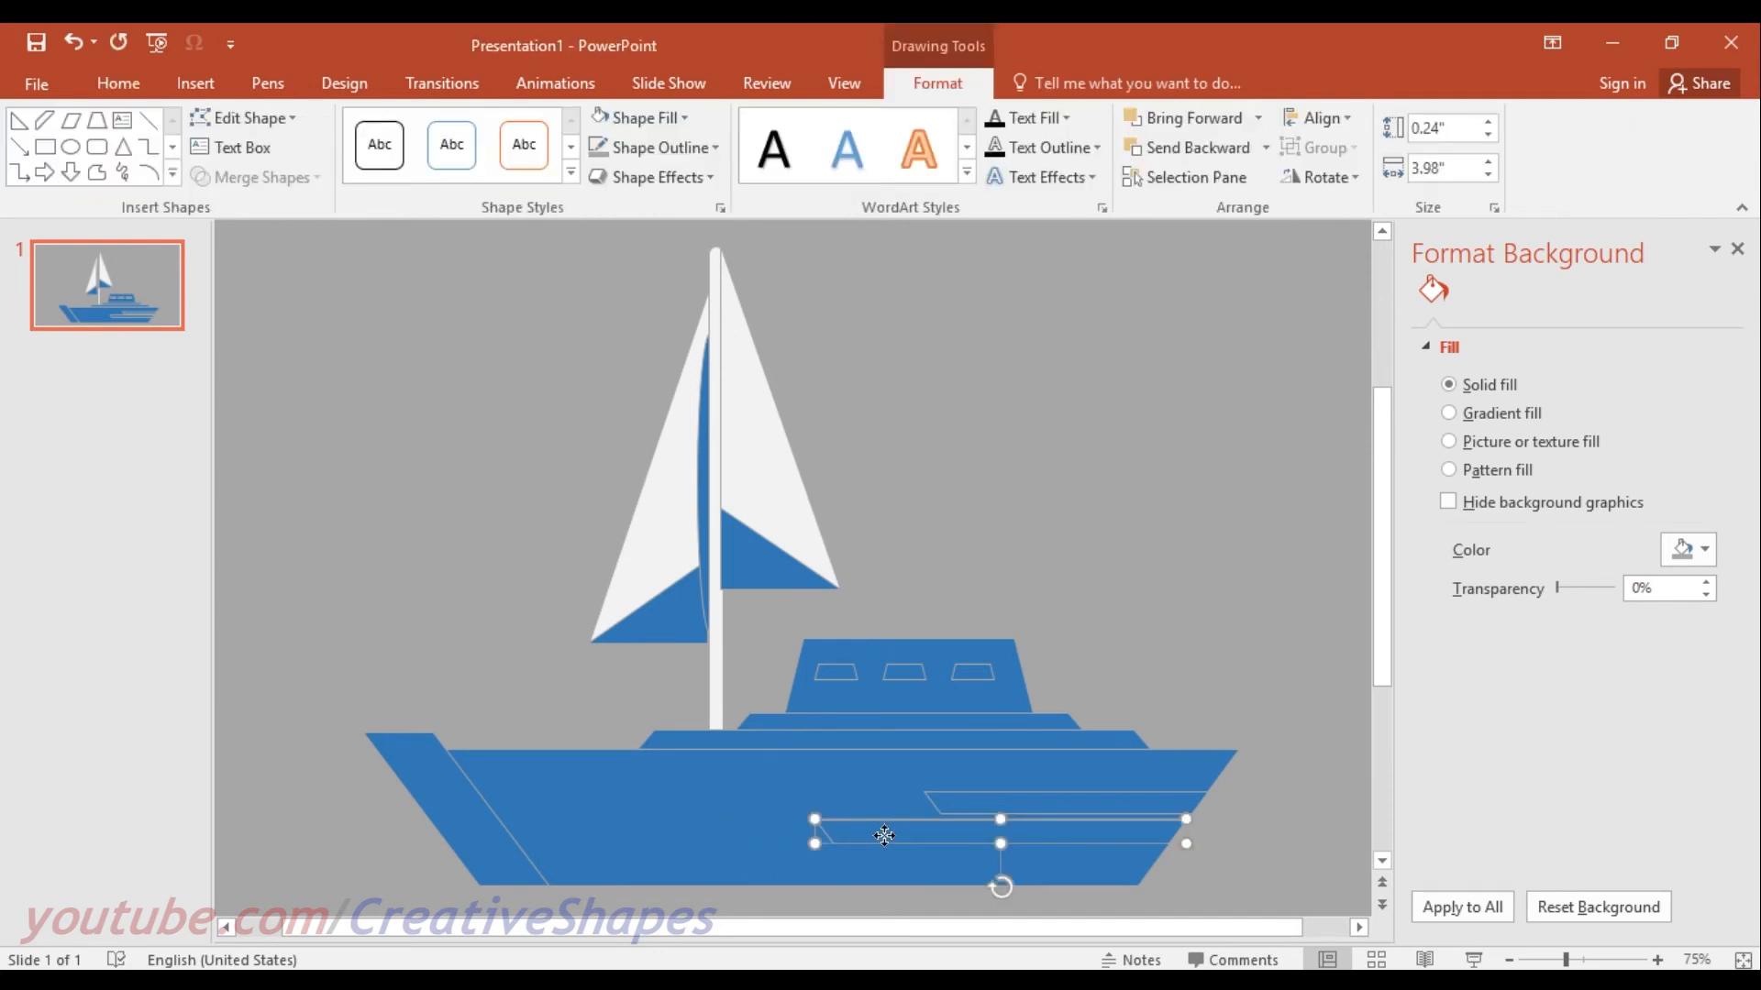
left_click(979, 803, "shift")
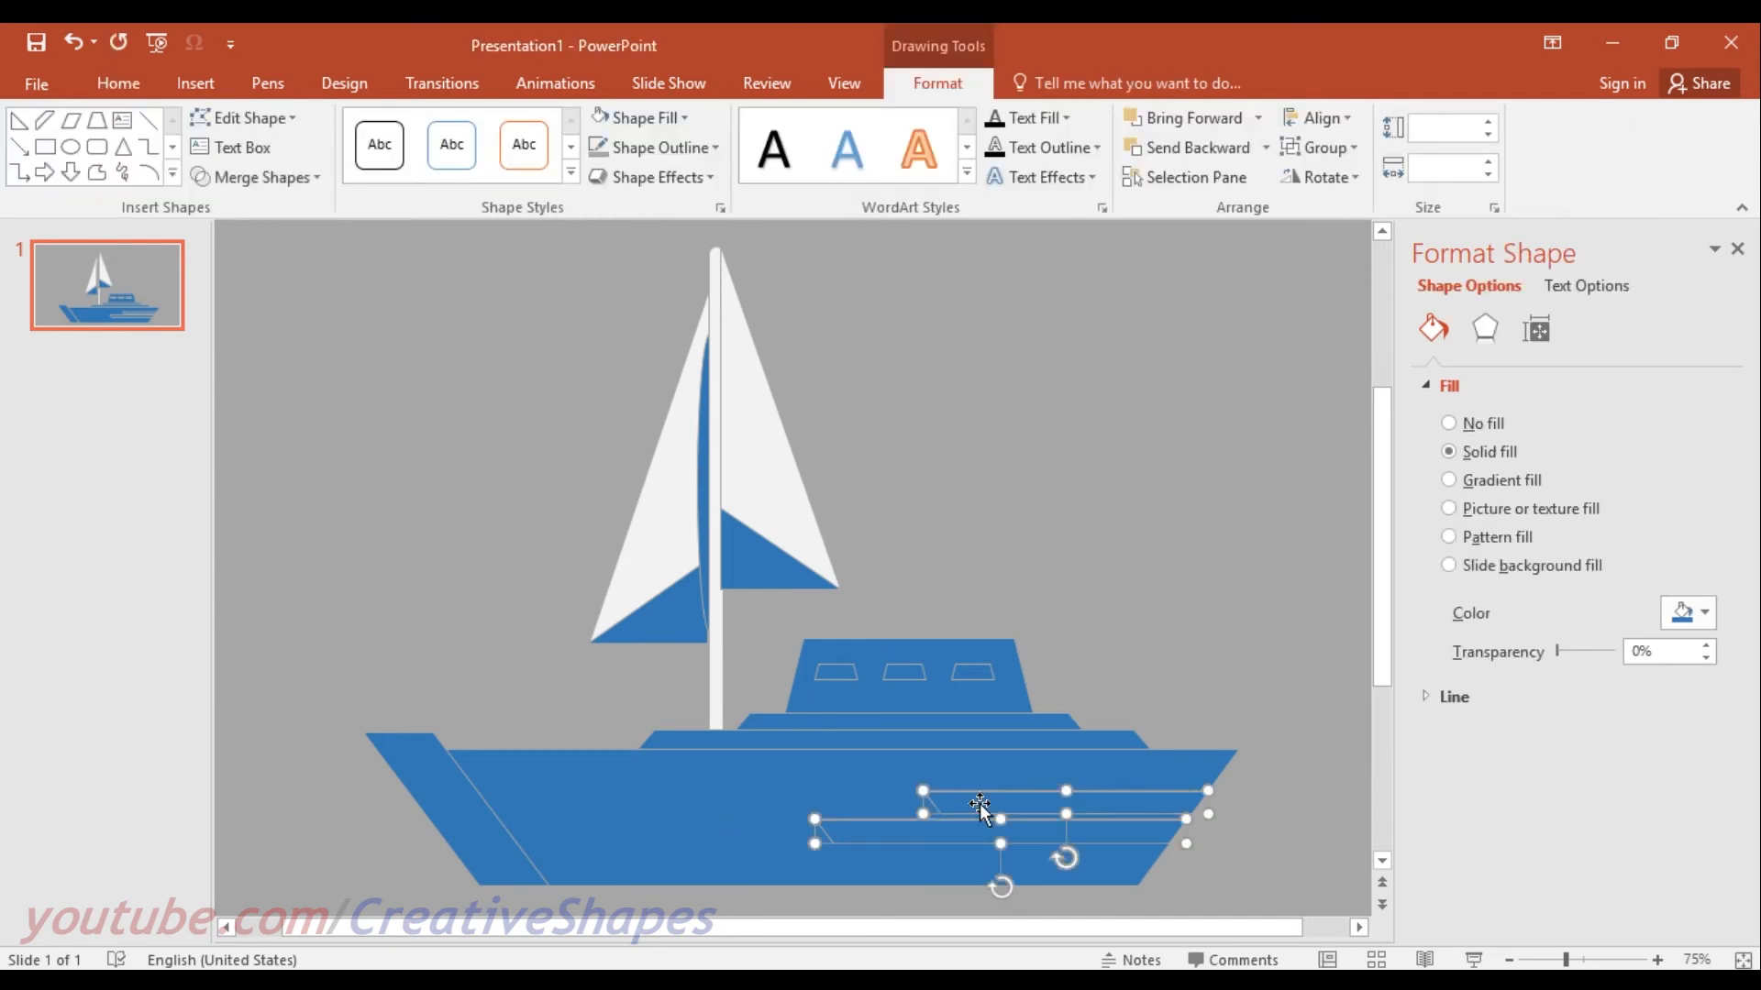
left_click(849, 673, "shift")
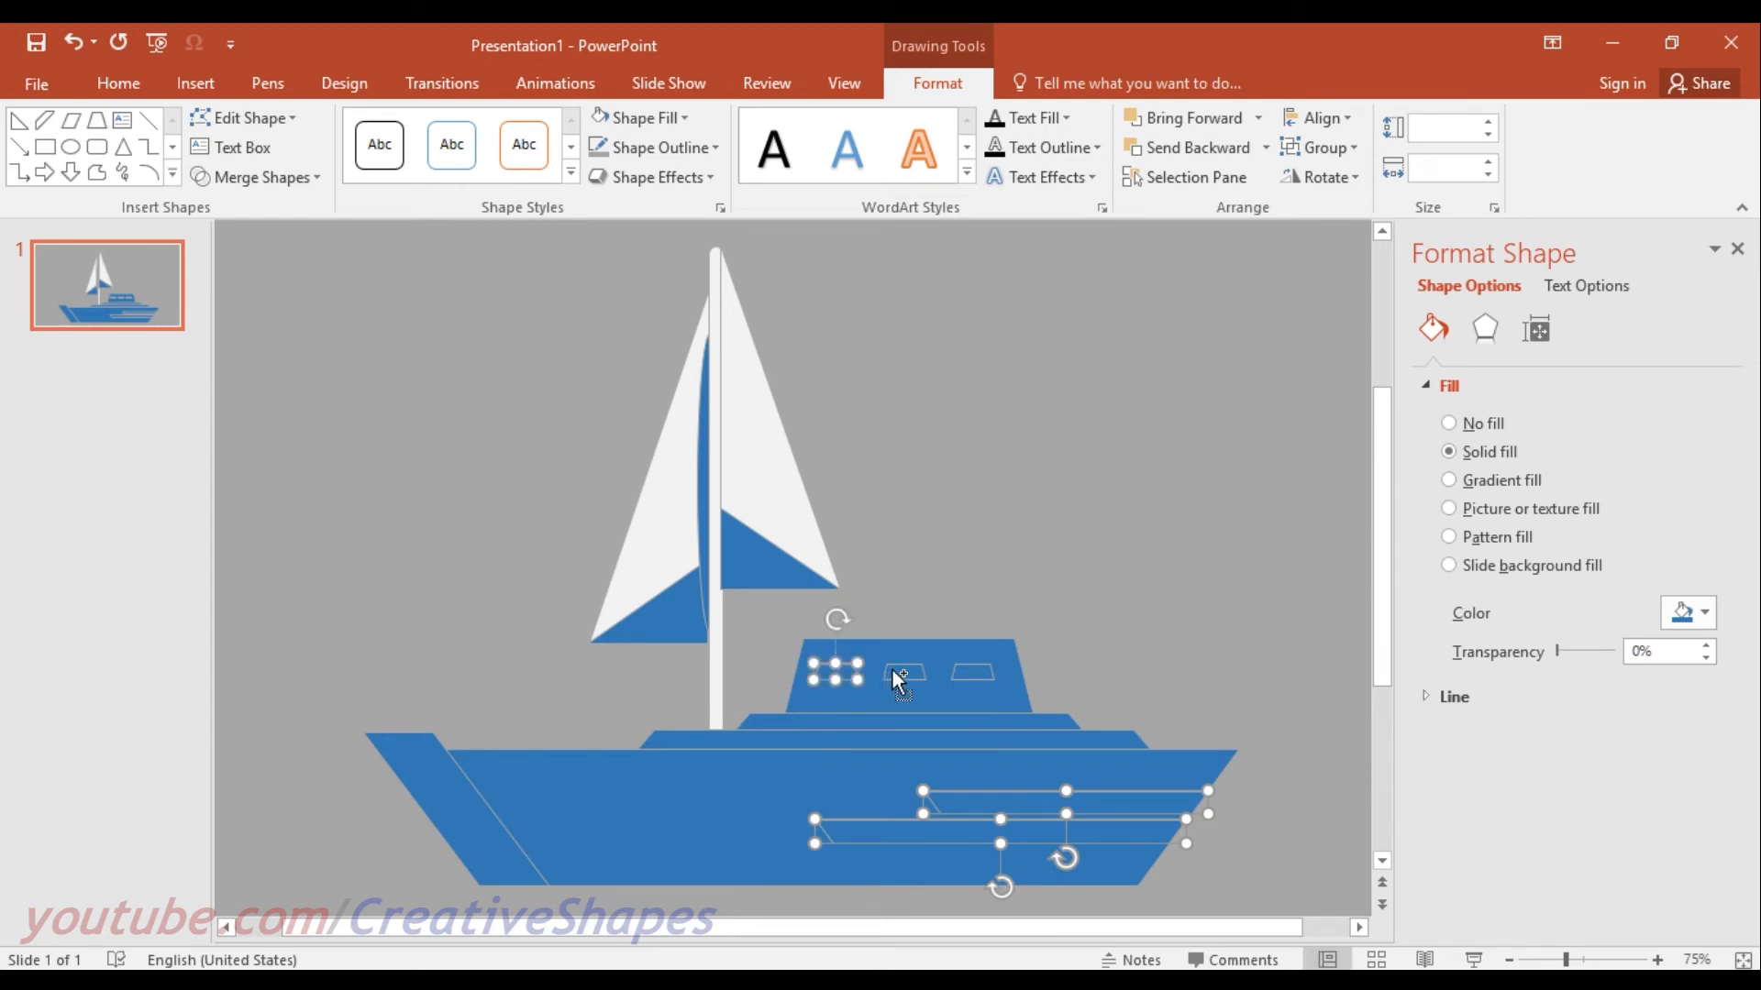
left_click(970, 674, "shift")
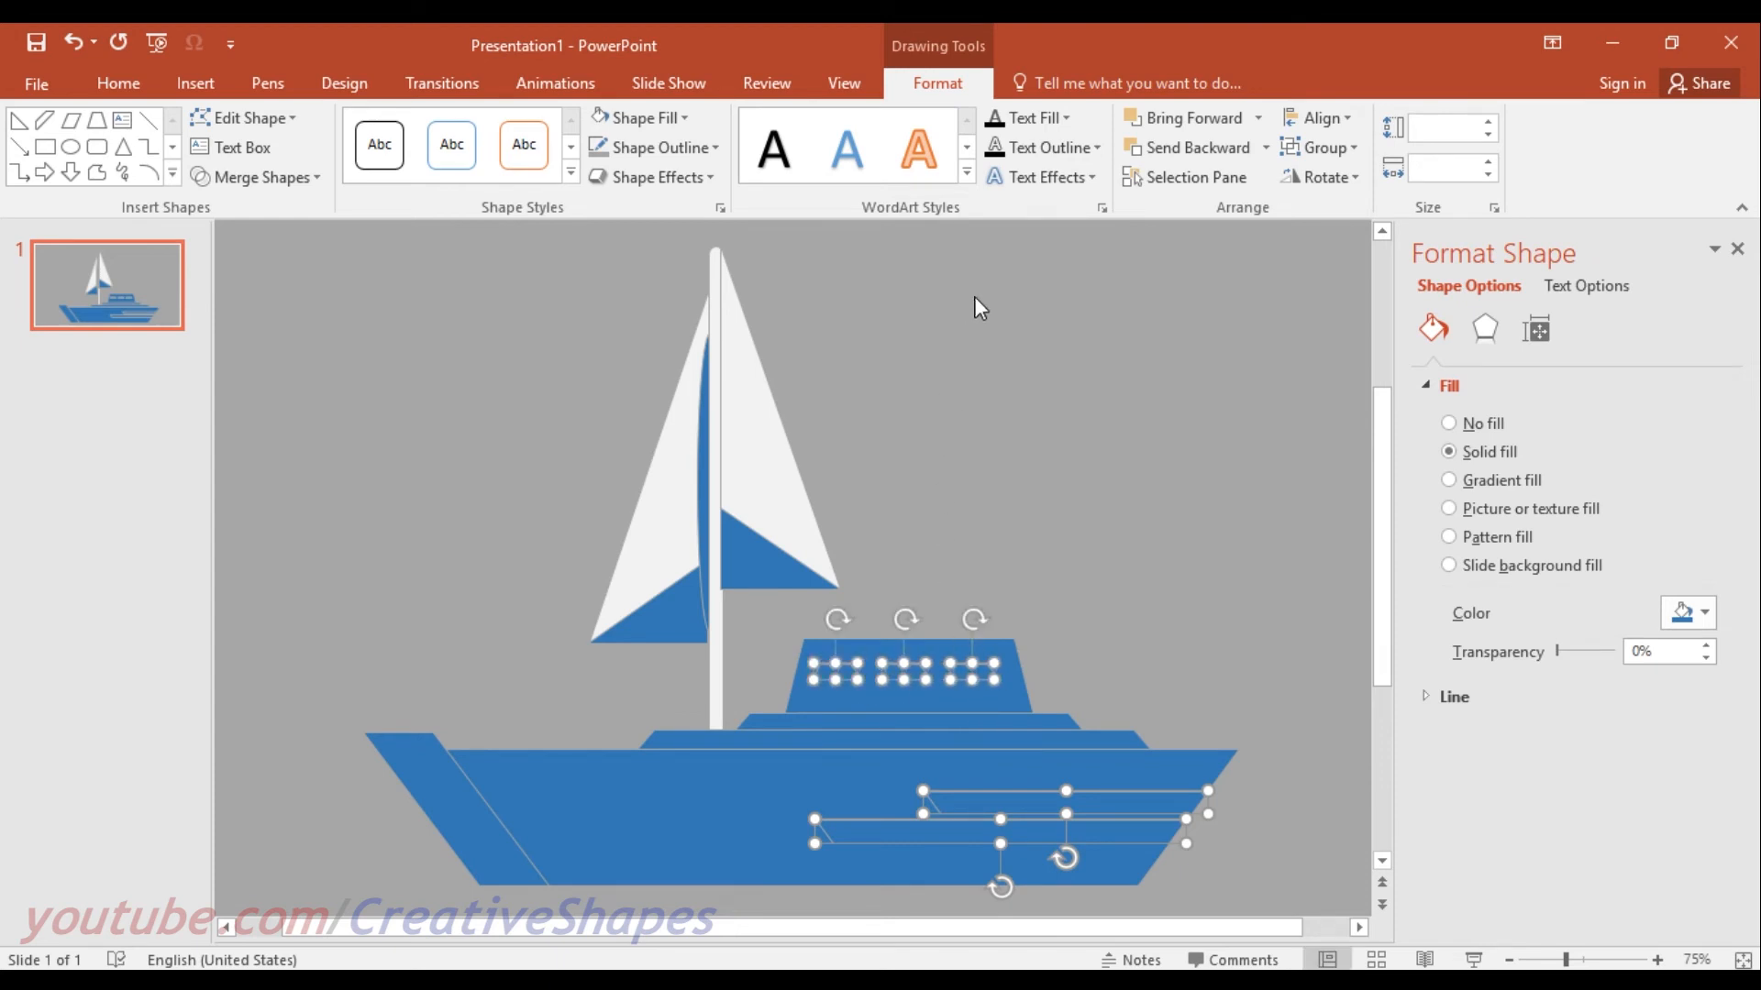
left_click(642, 119)
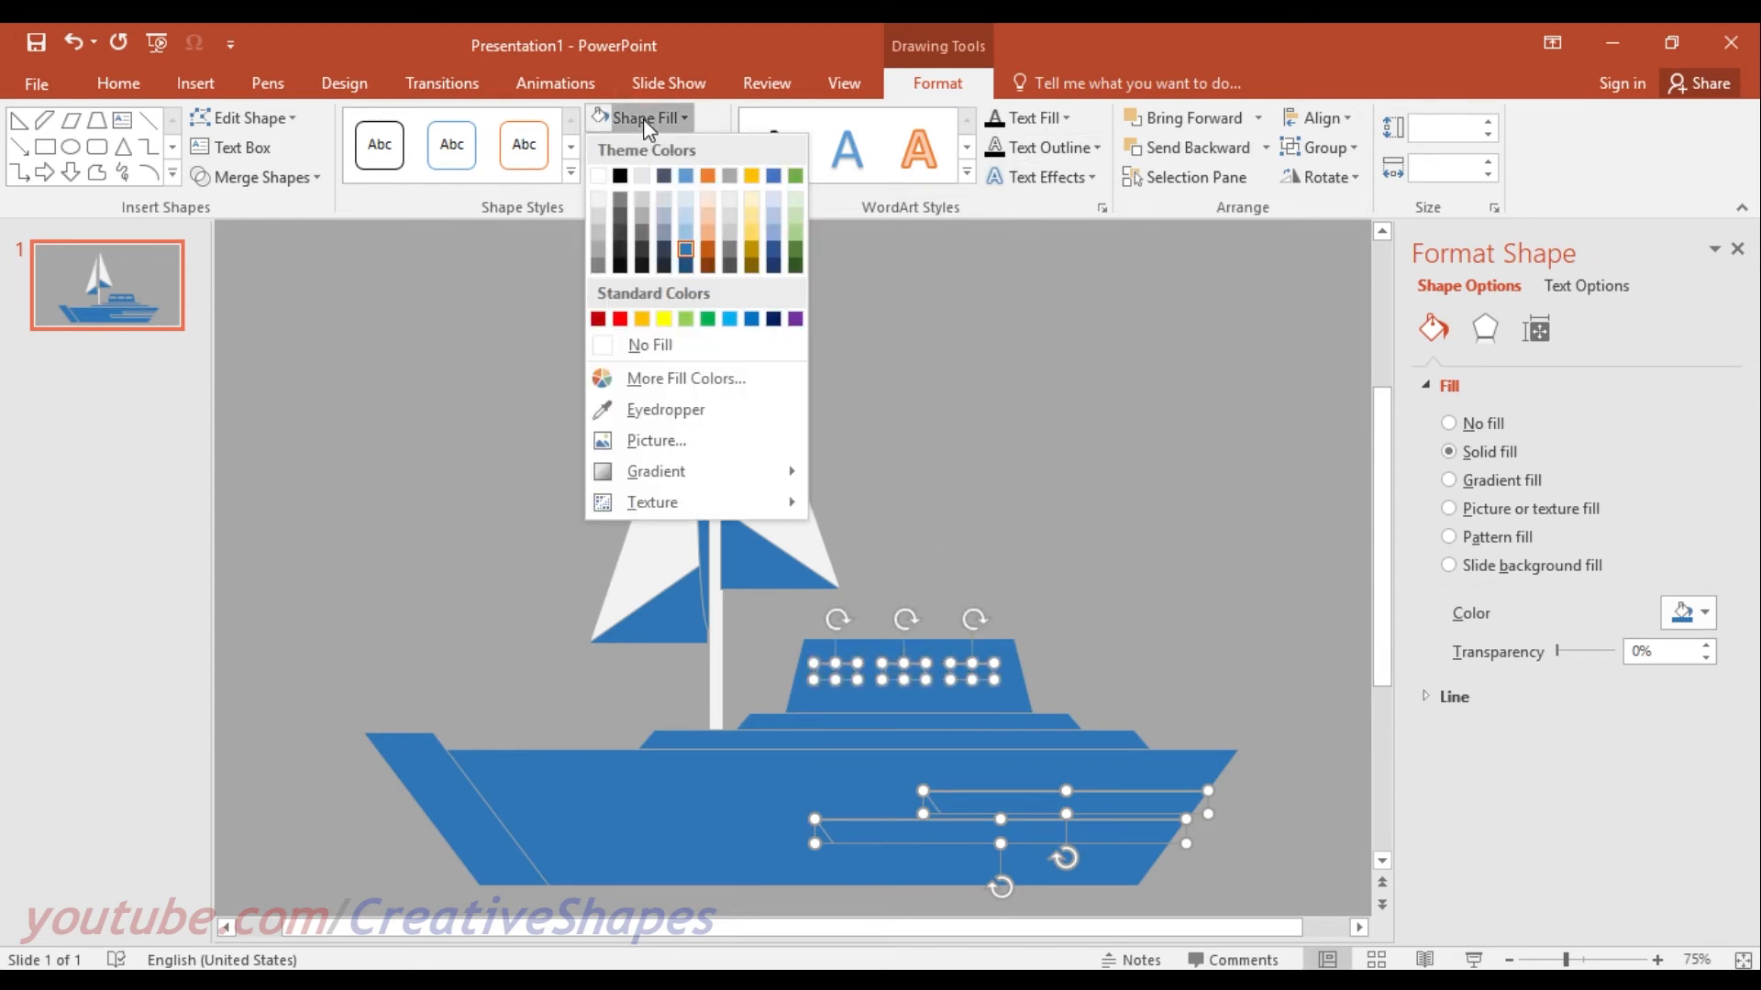
left_click(619, 176)
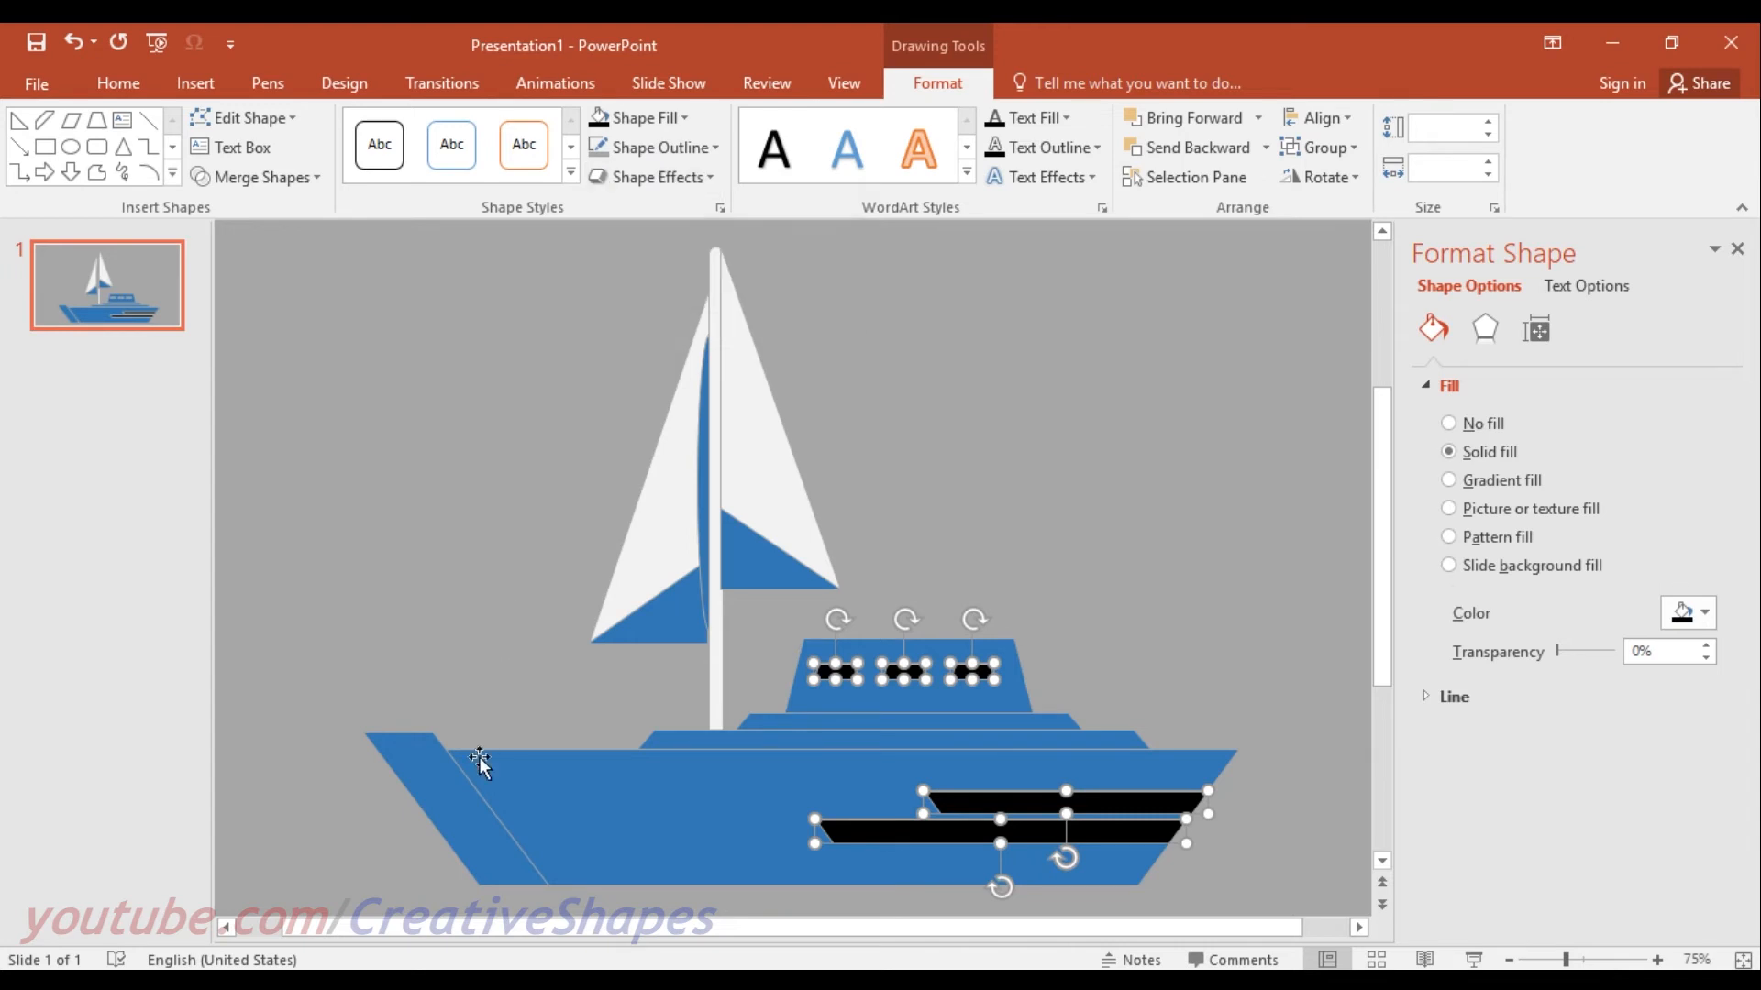
Fill the bow and the lower triangle of the right sail with the darkest theme blue.
left_click(470, 814)
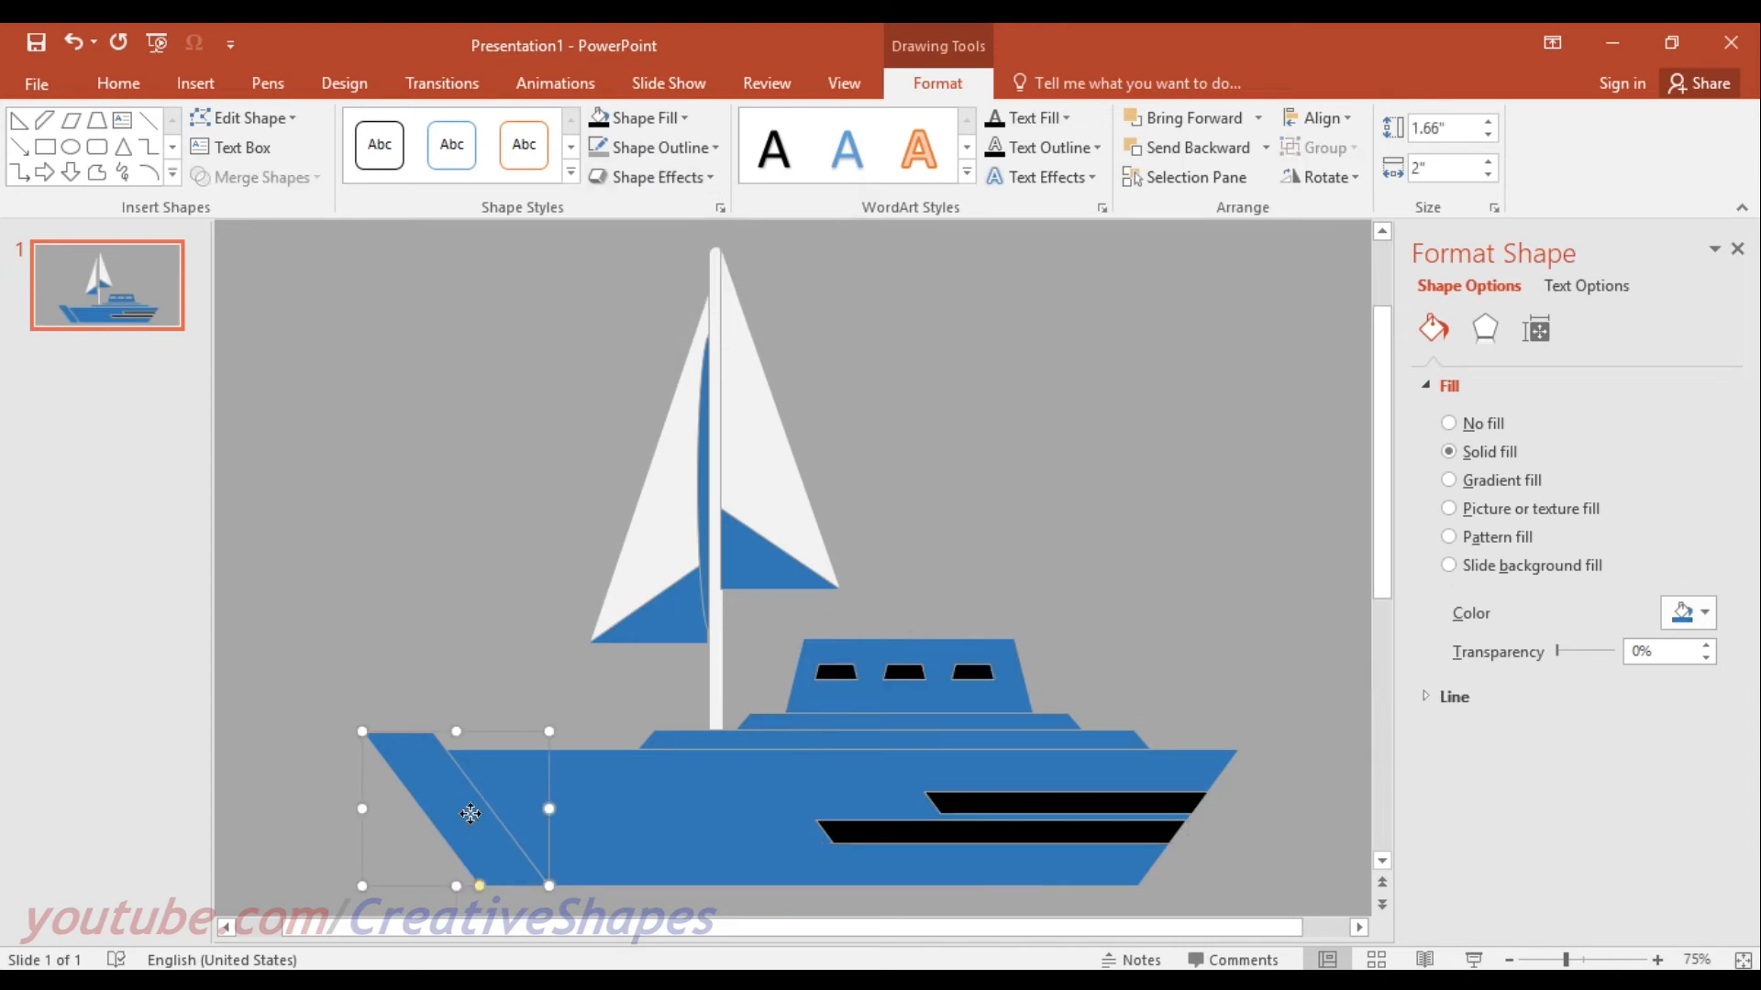
left_click(642, 118)
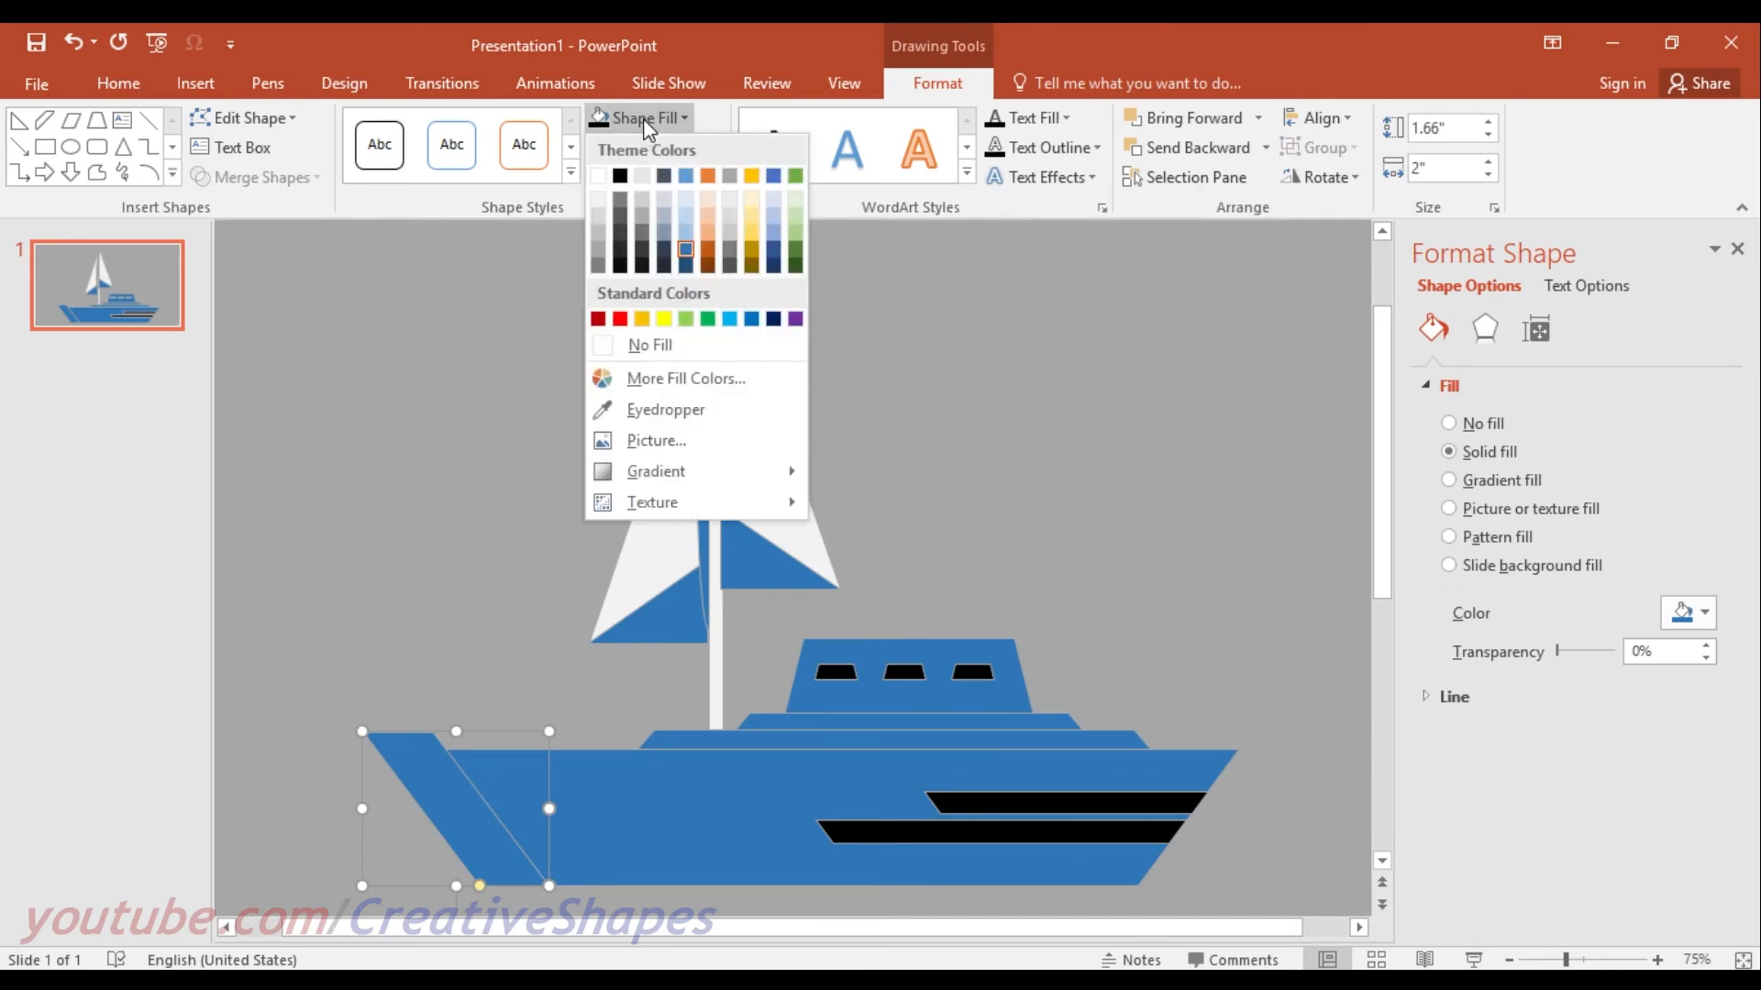
left_click(686, 266)
left_click(743, 574)
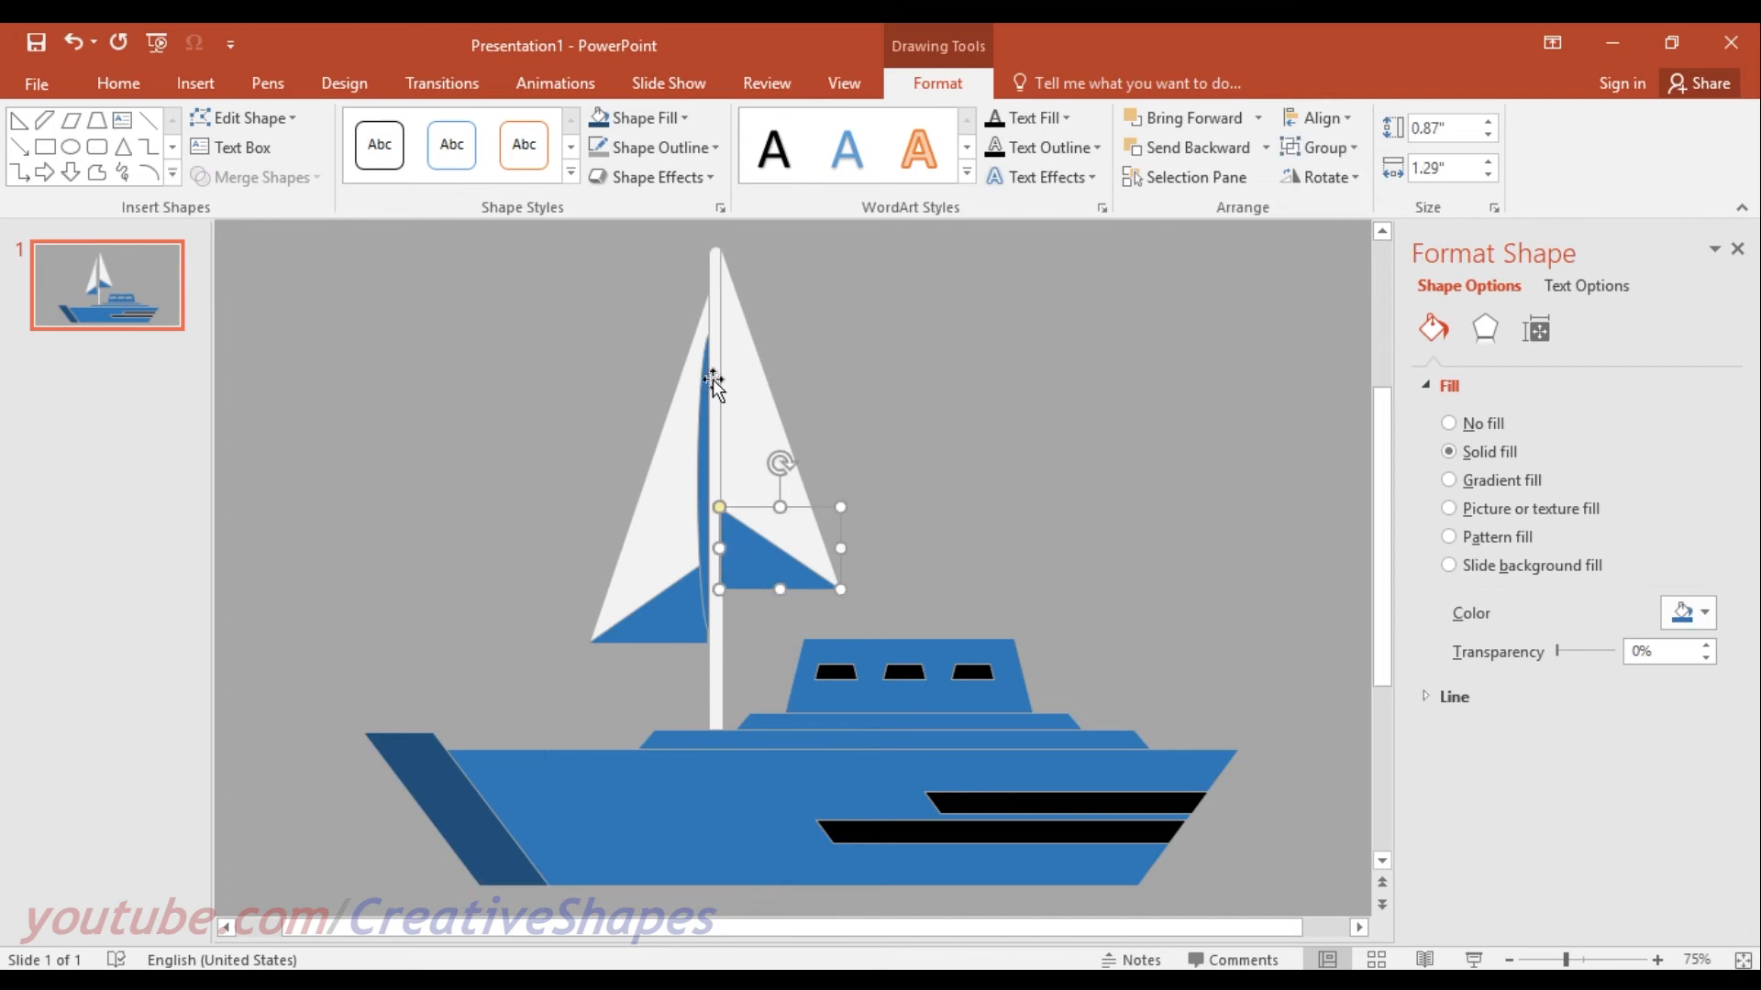
left_click(607, 122)
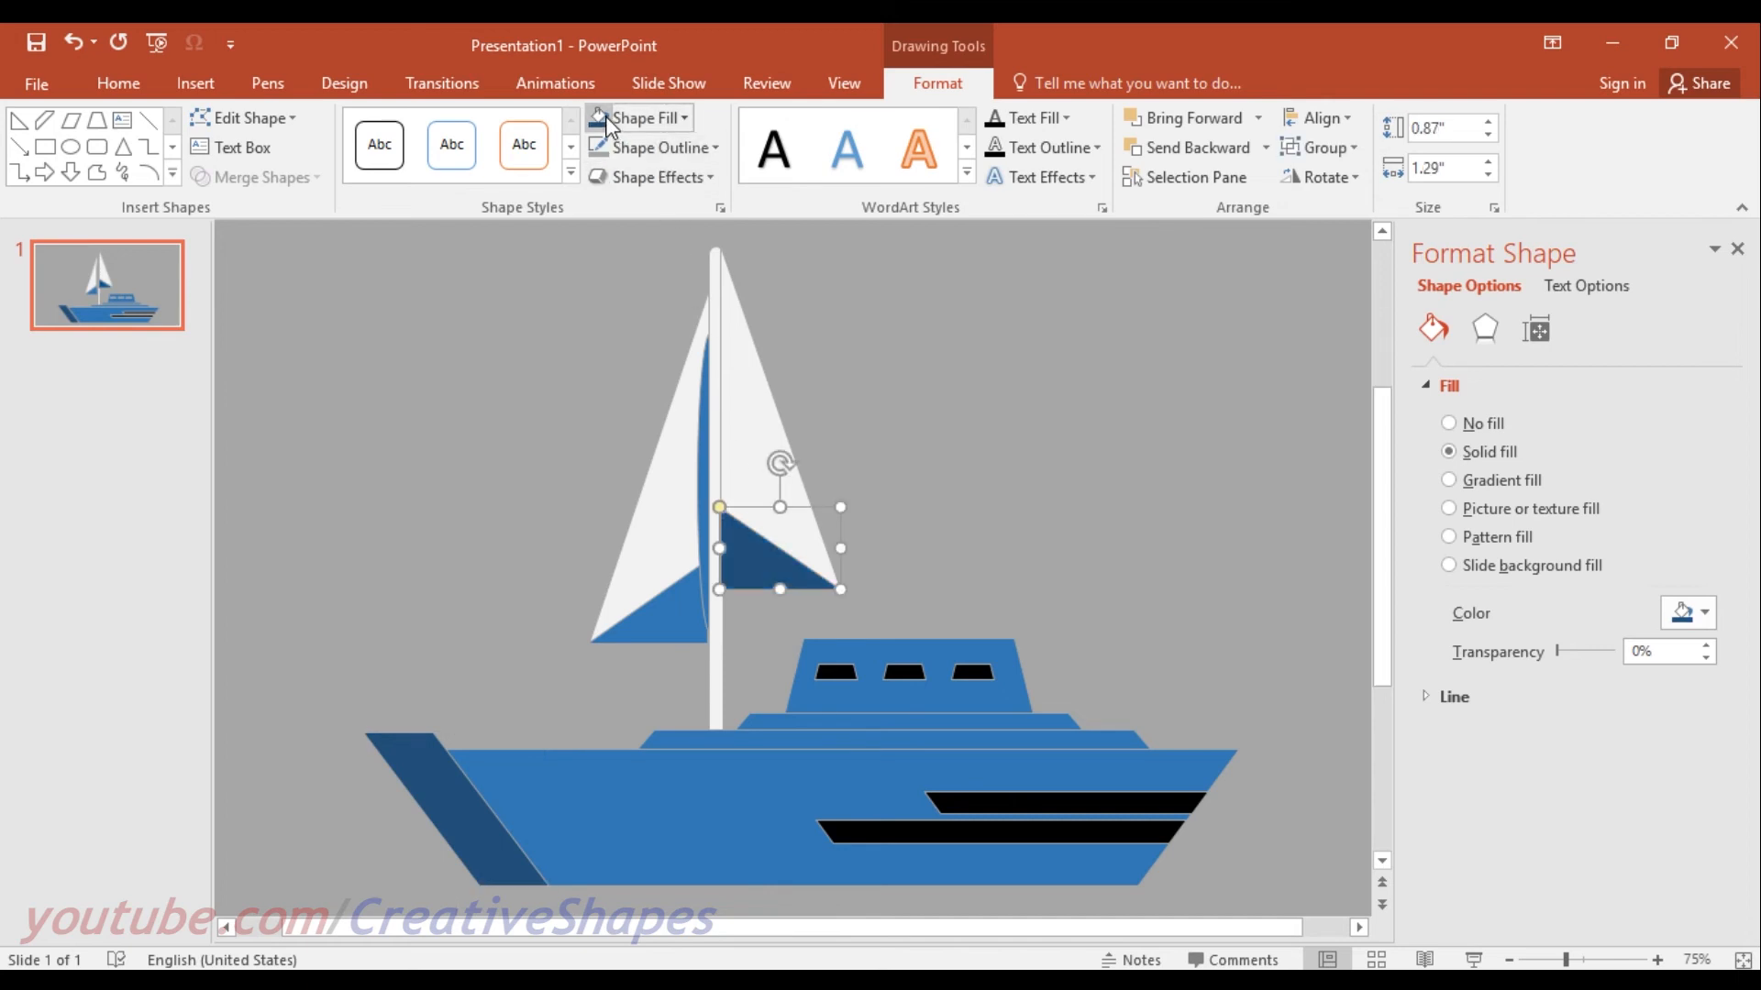
Fill the cabin and the upper deck beneath it with the off-white used for the sails.
left_click(943, 653)
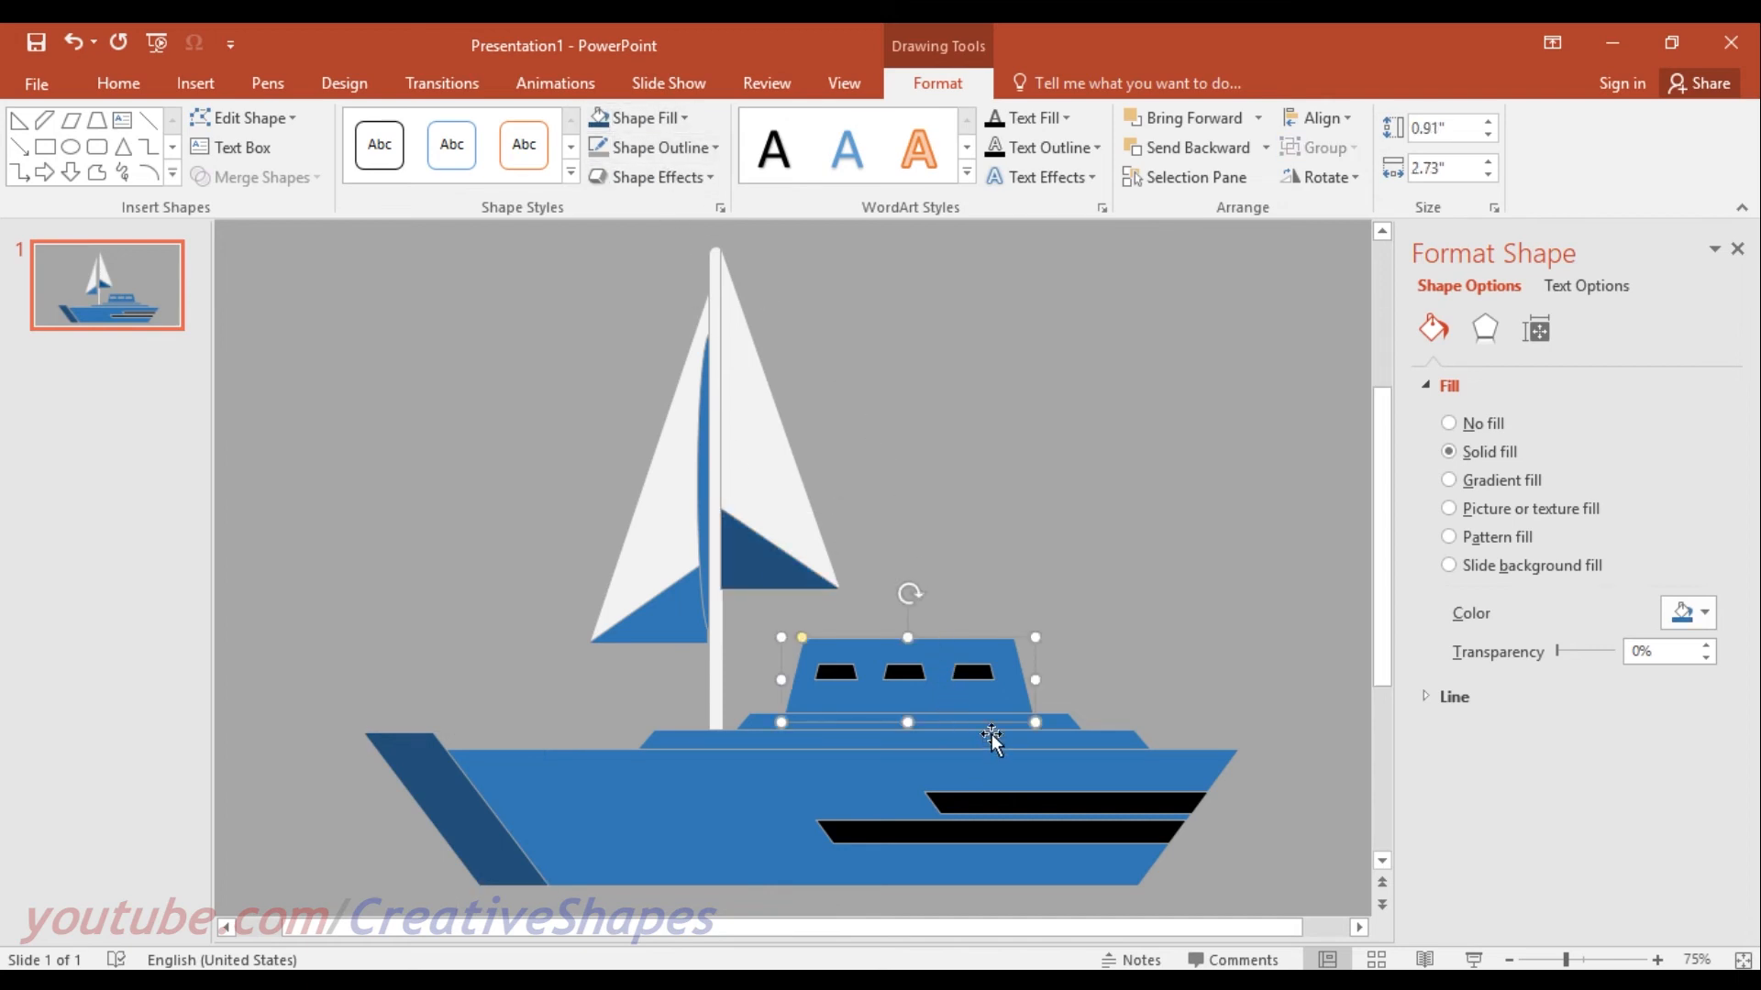
left_click(1060, 734, "shift")
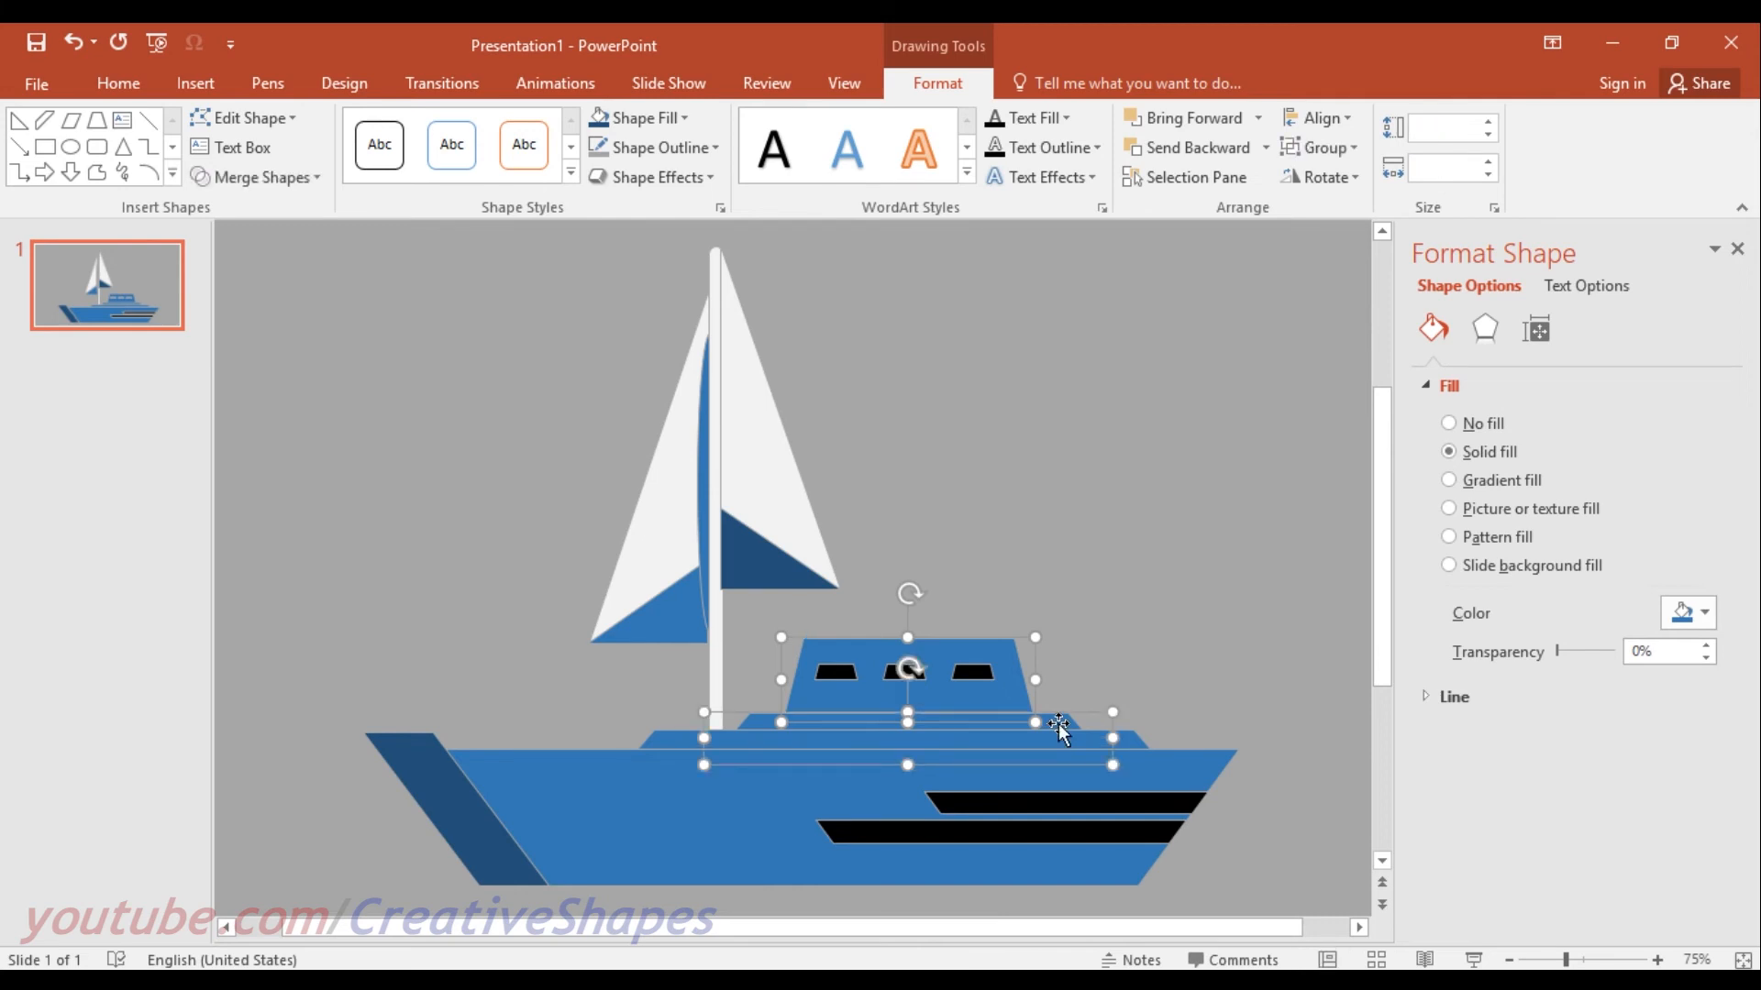
left_click(620, 110)
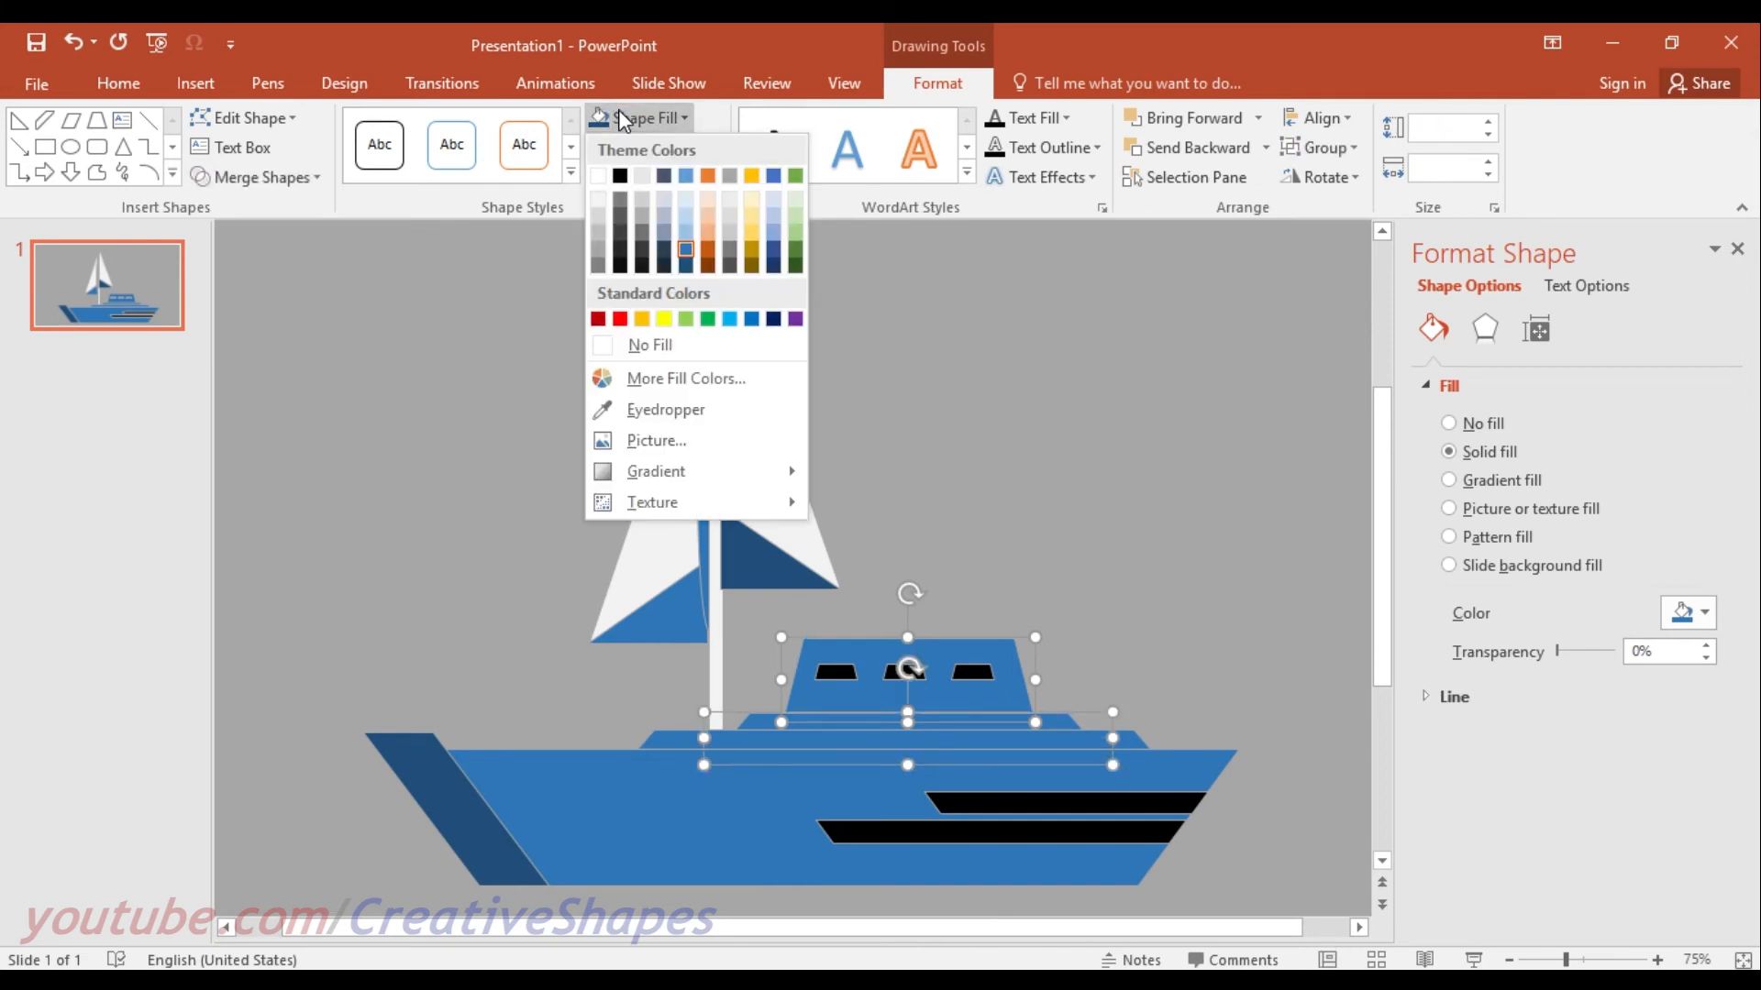
left_click(599, 200)
Fill the lower deck resting on the hull with a light grey theme shade.
left_click(671, 737)
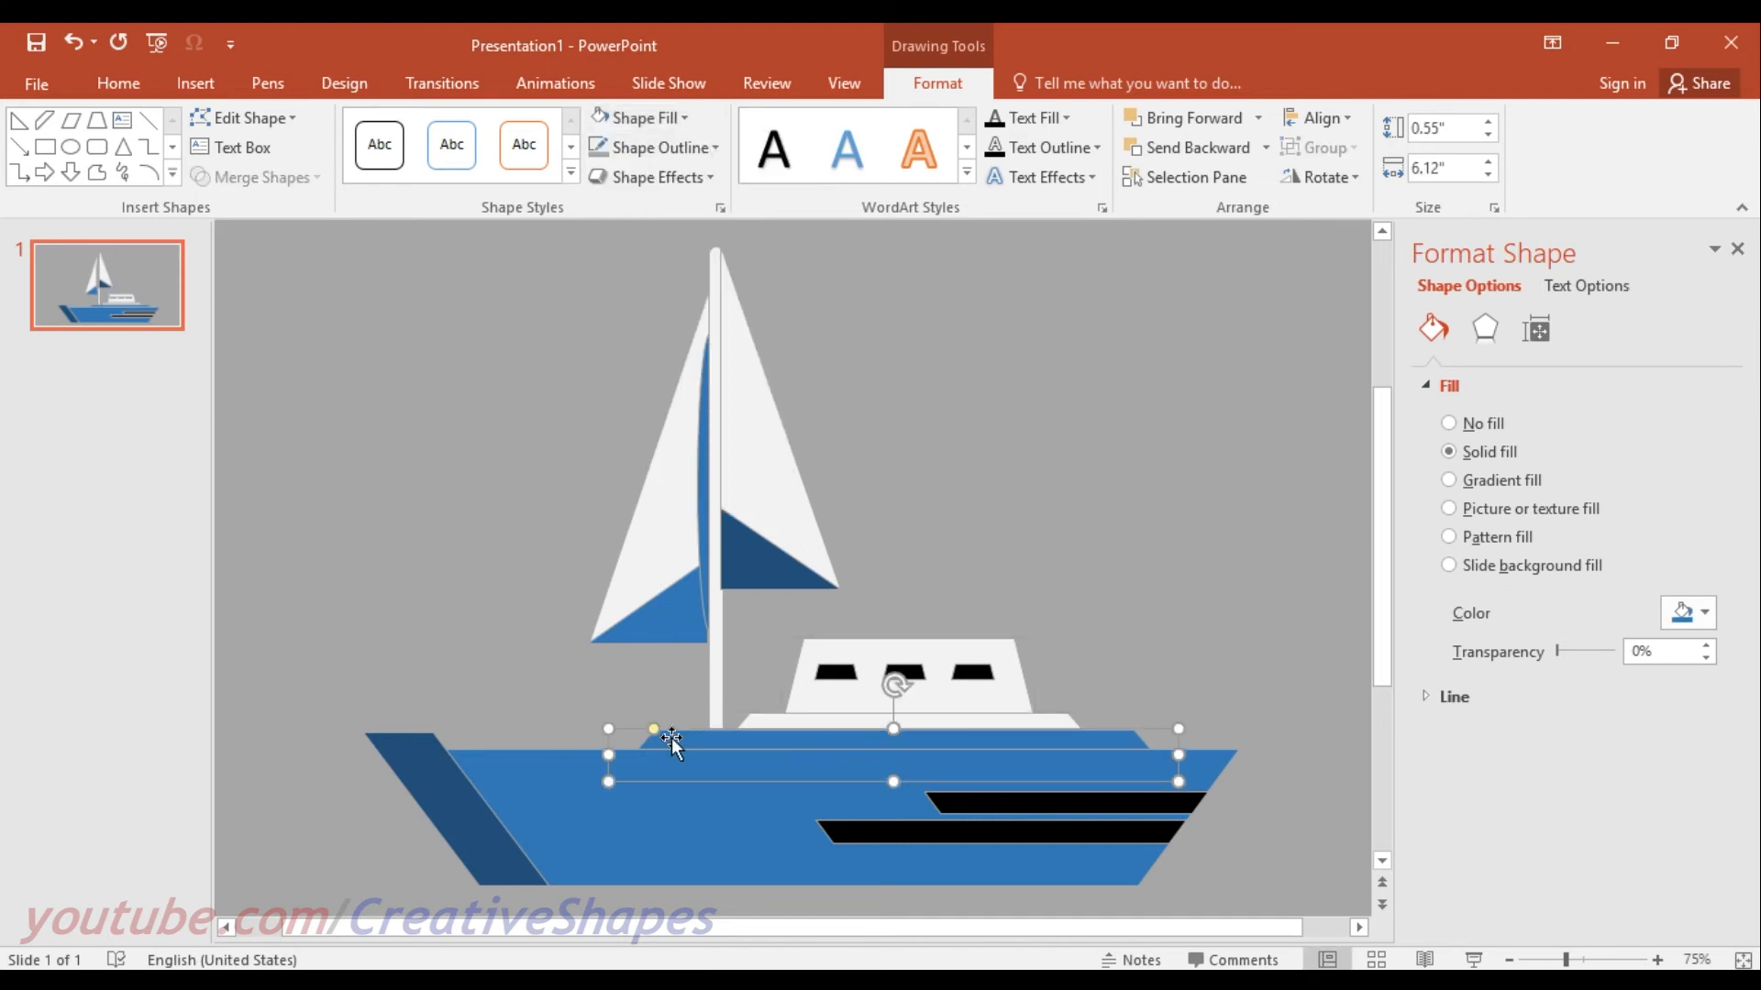
left_click(627, 118)
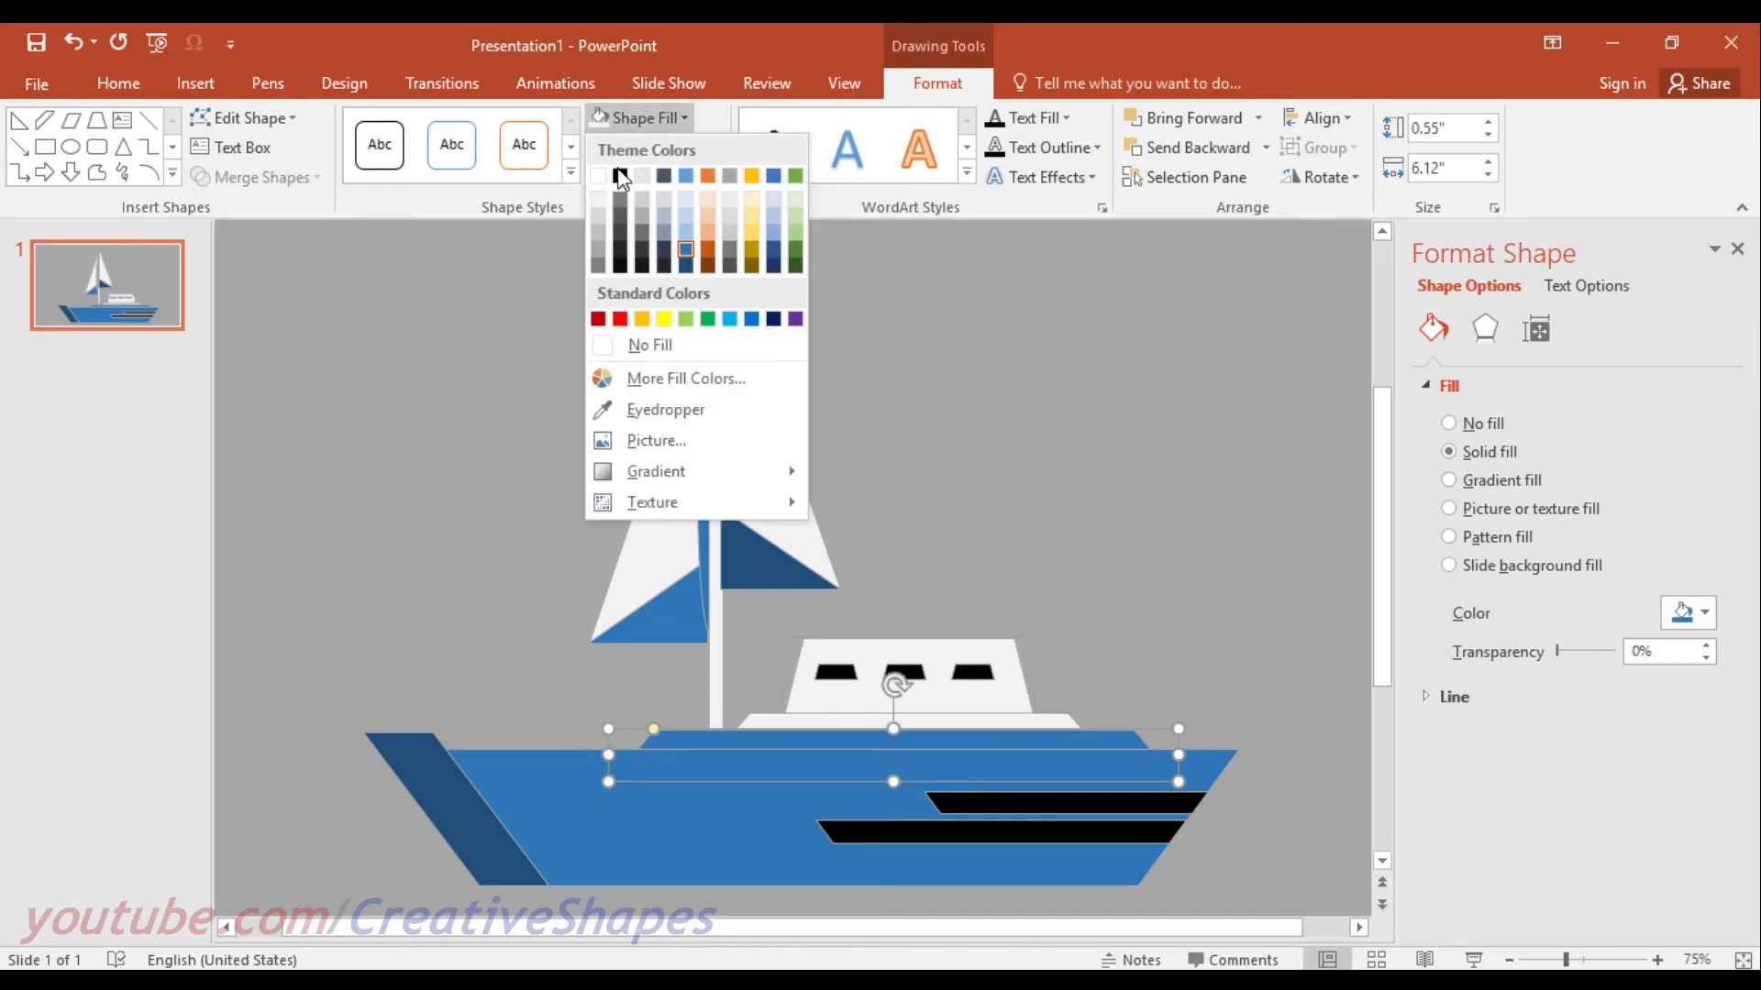
left_click(602, 224)
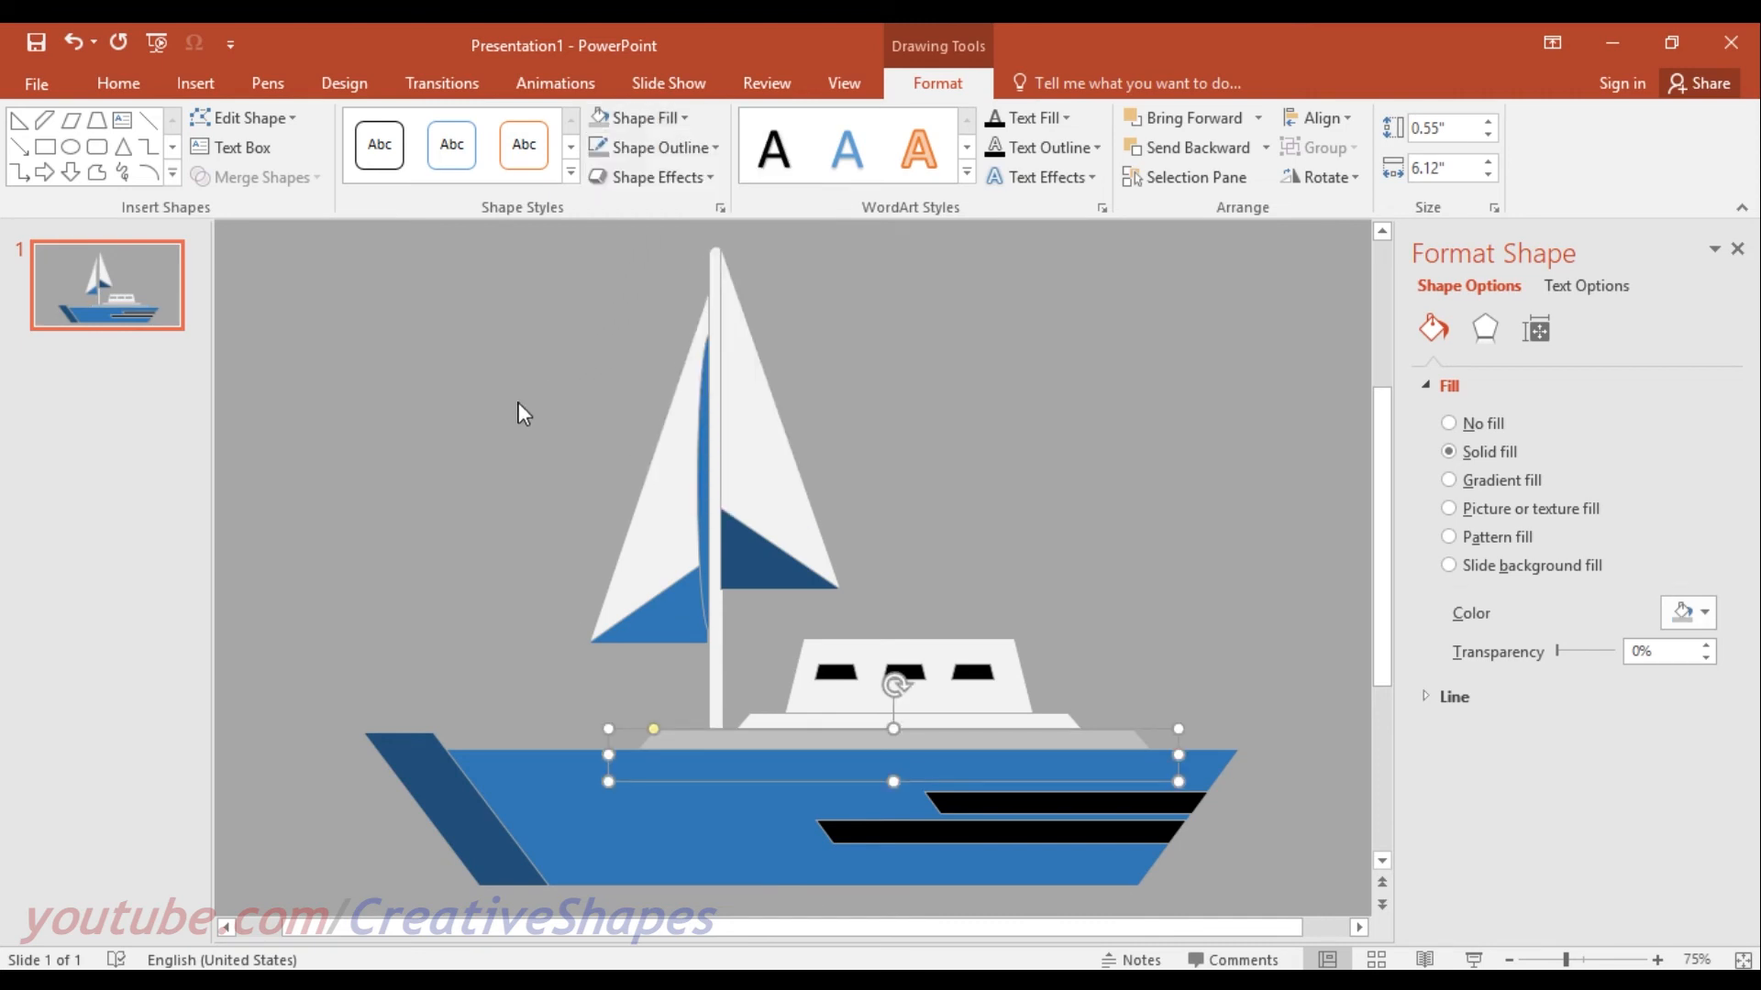
Change both hull stripes to a dark grey fill with a matching dark grey outline.
left_click(965, 815)
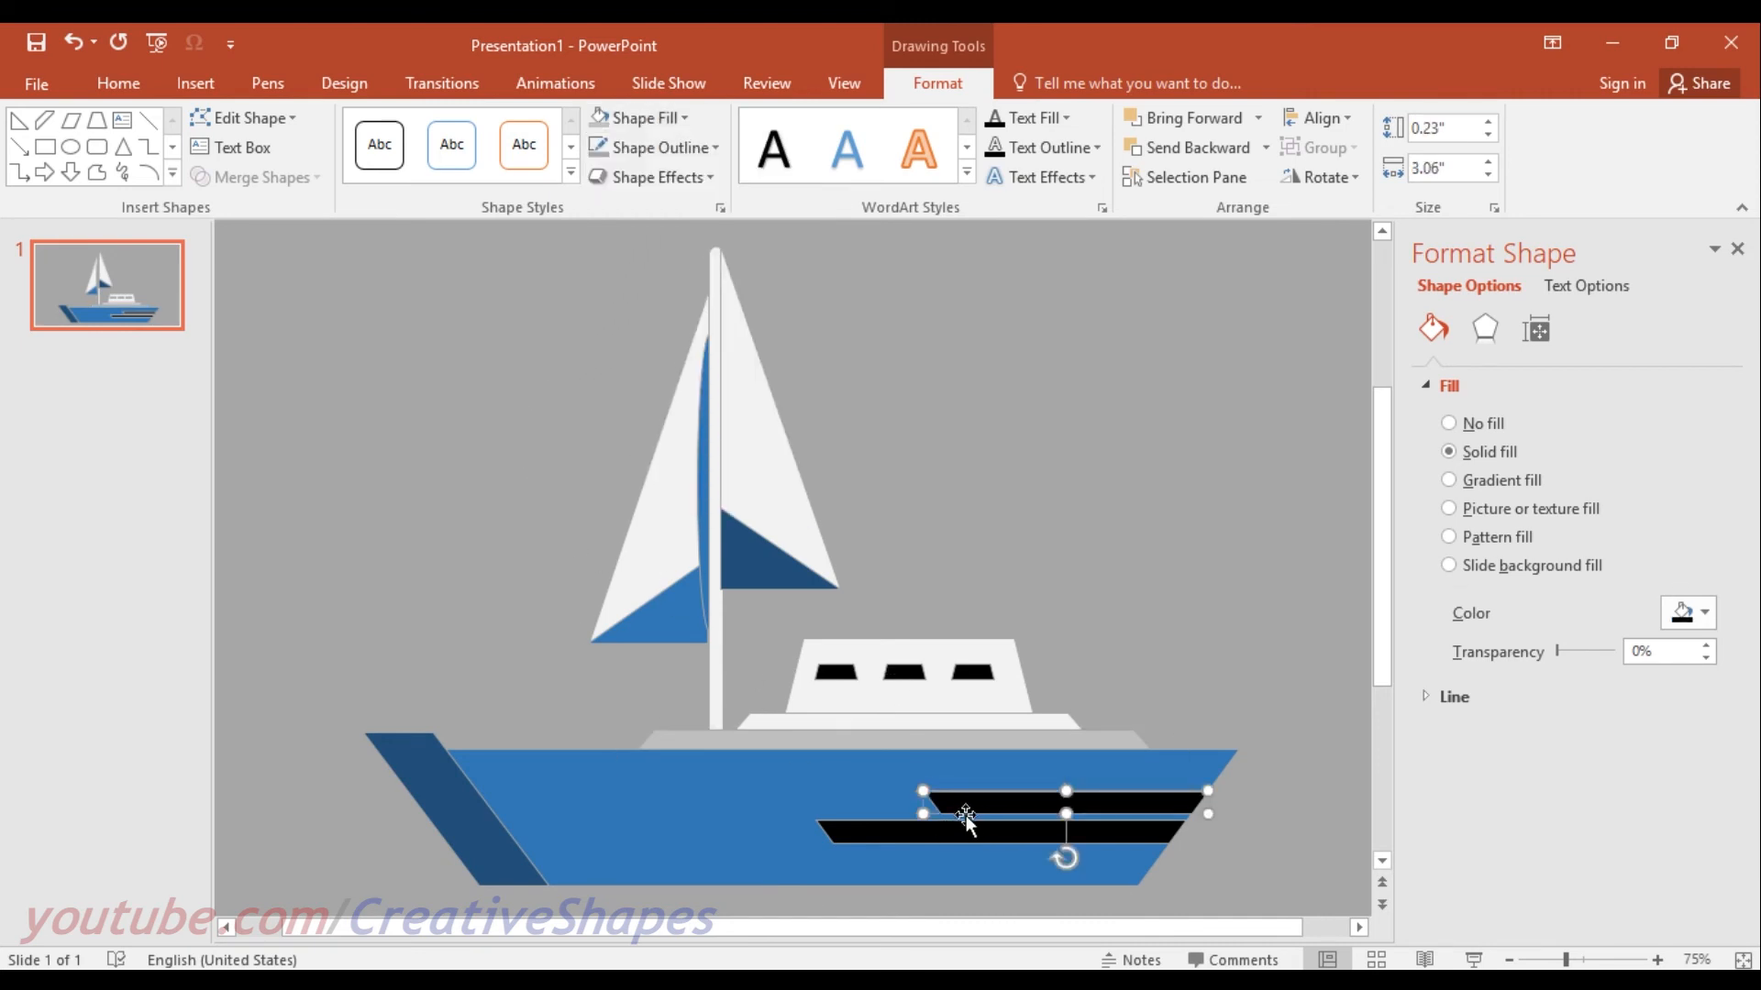
left_click(966, 831, "shift")
left_click(642, 117)
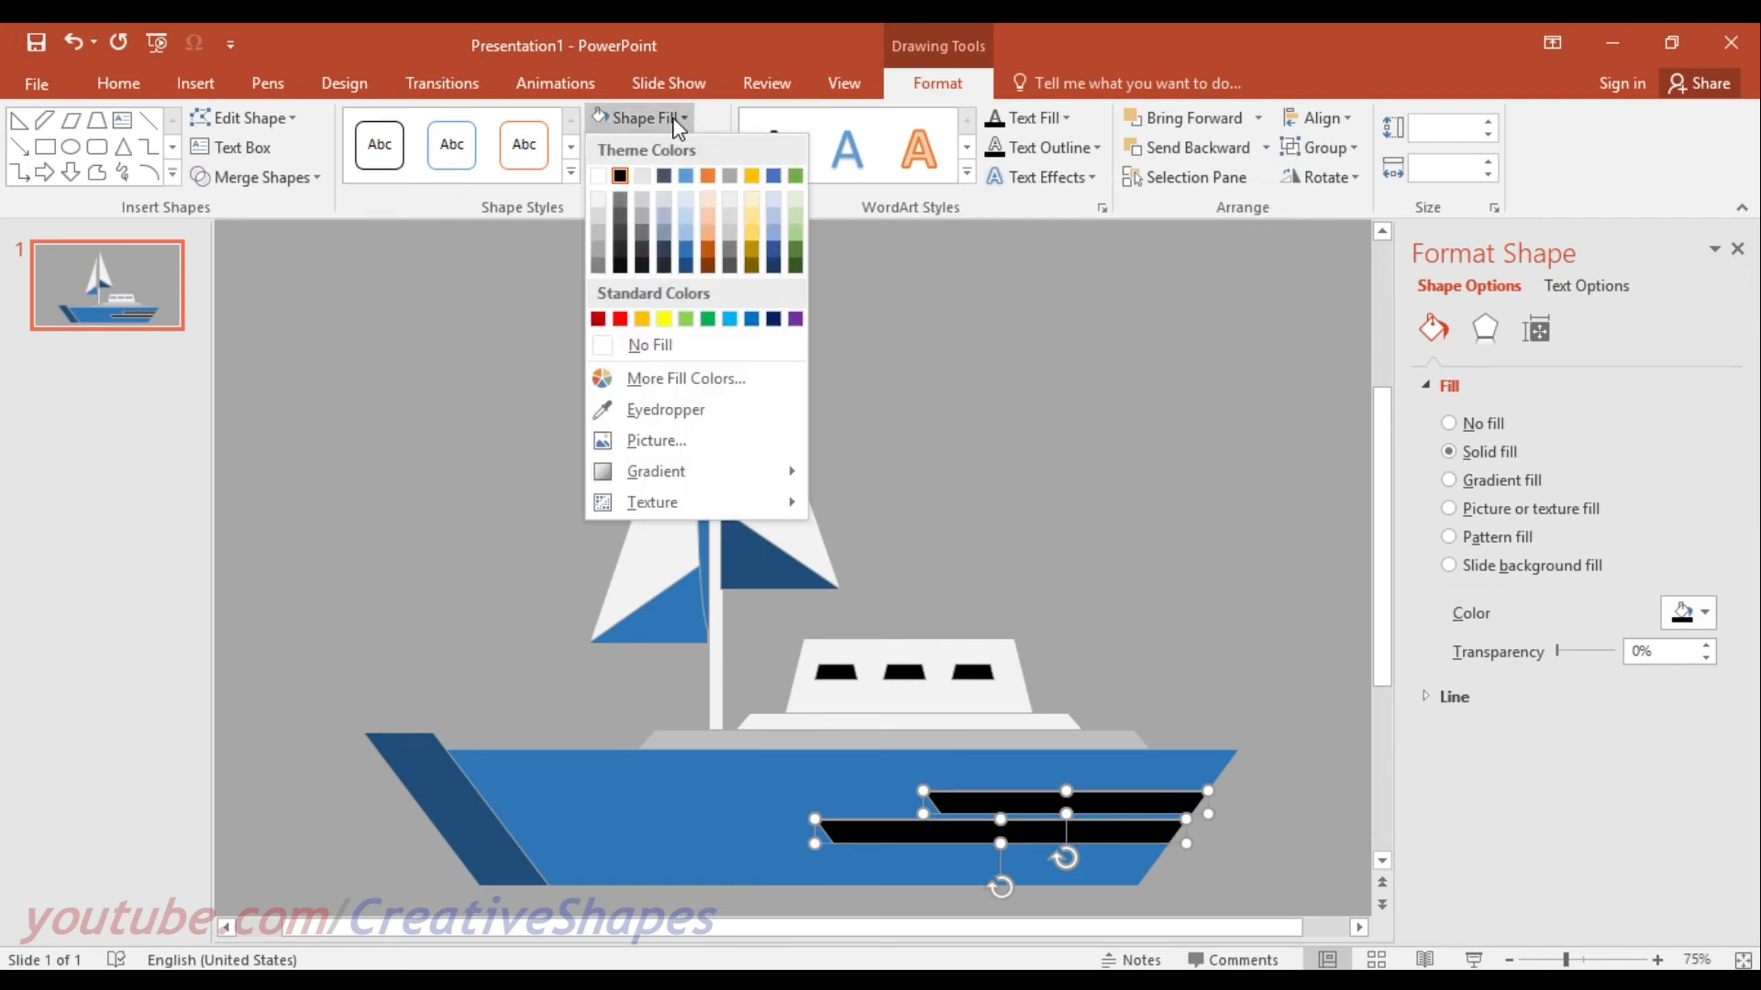
left_click(616, 237)
left_click(631, 148)
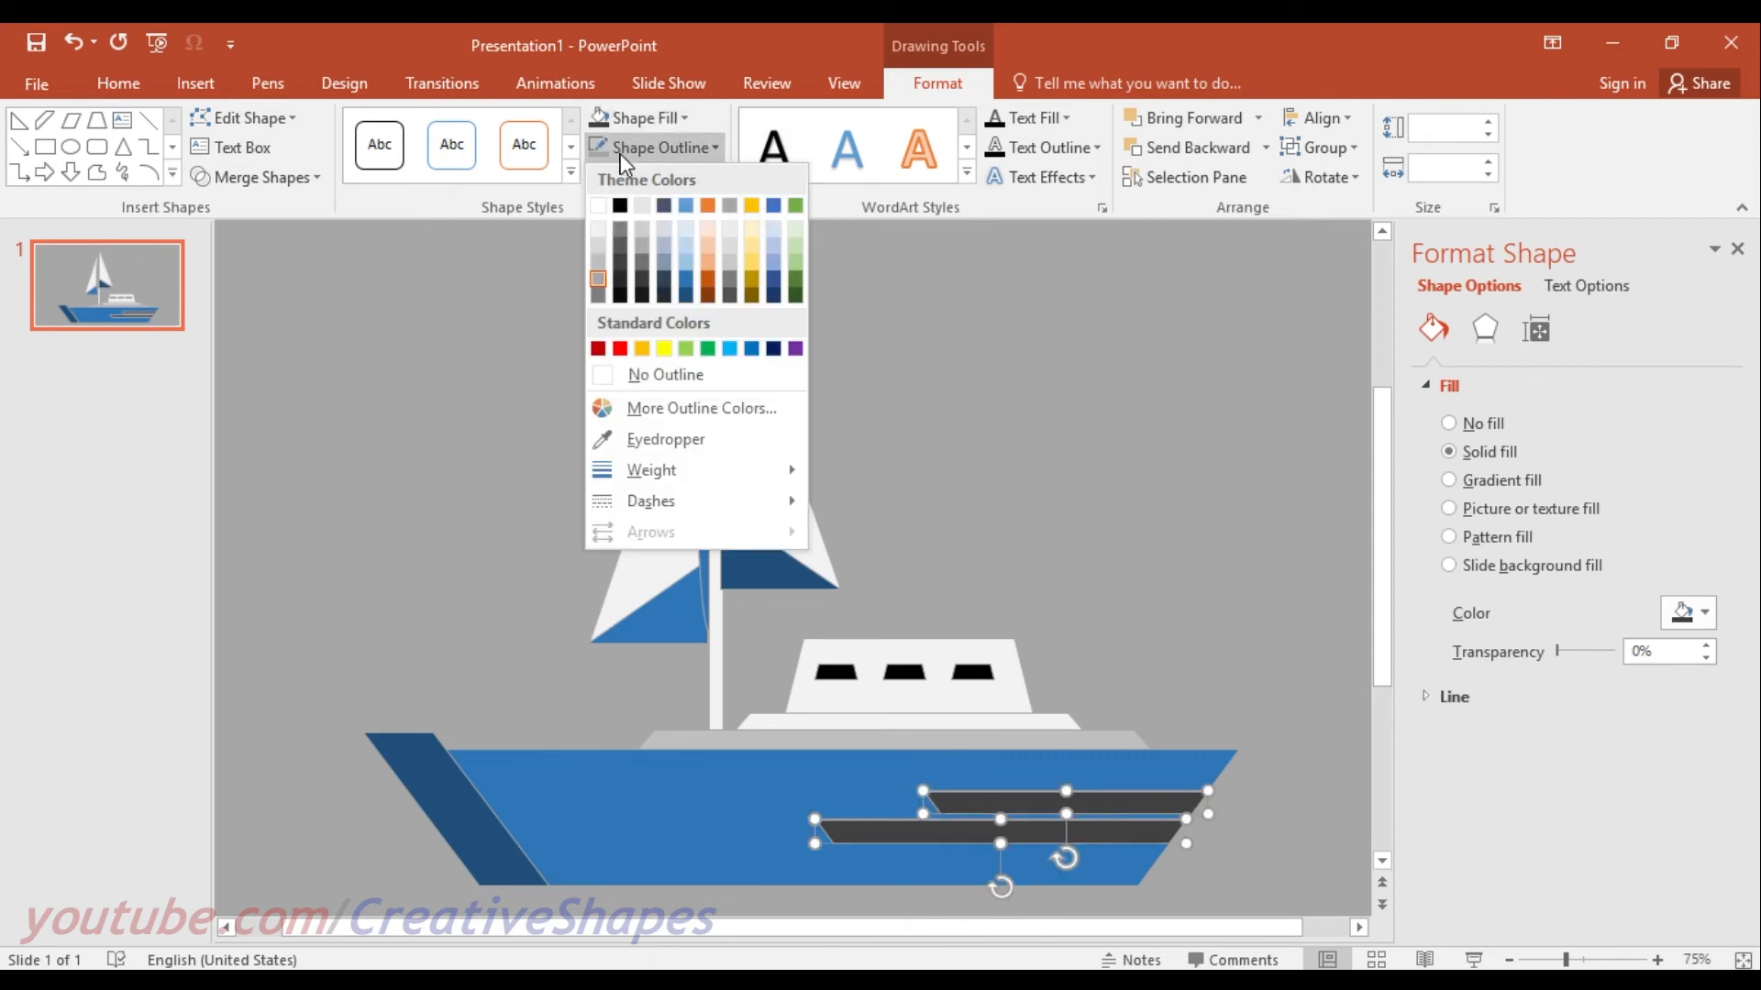
left_click(620, 263)
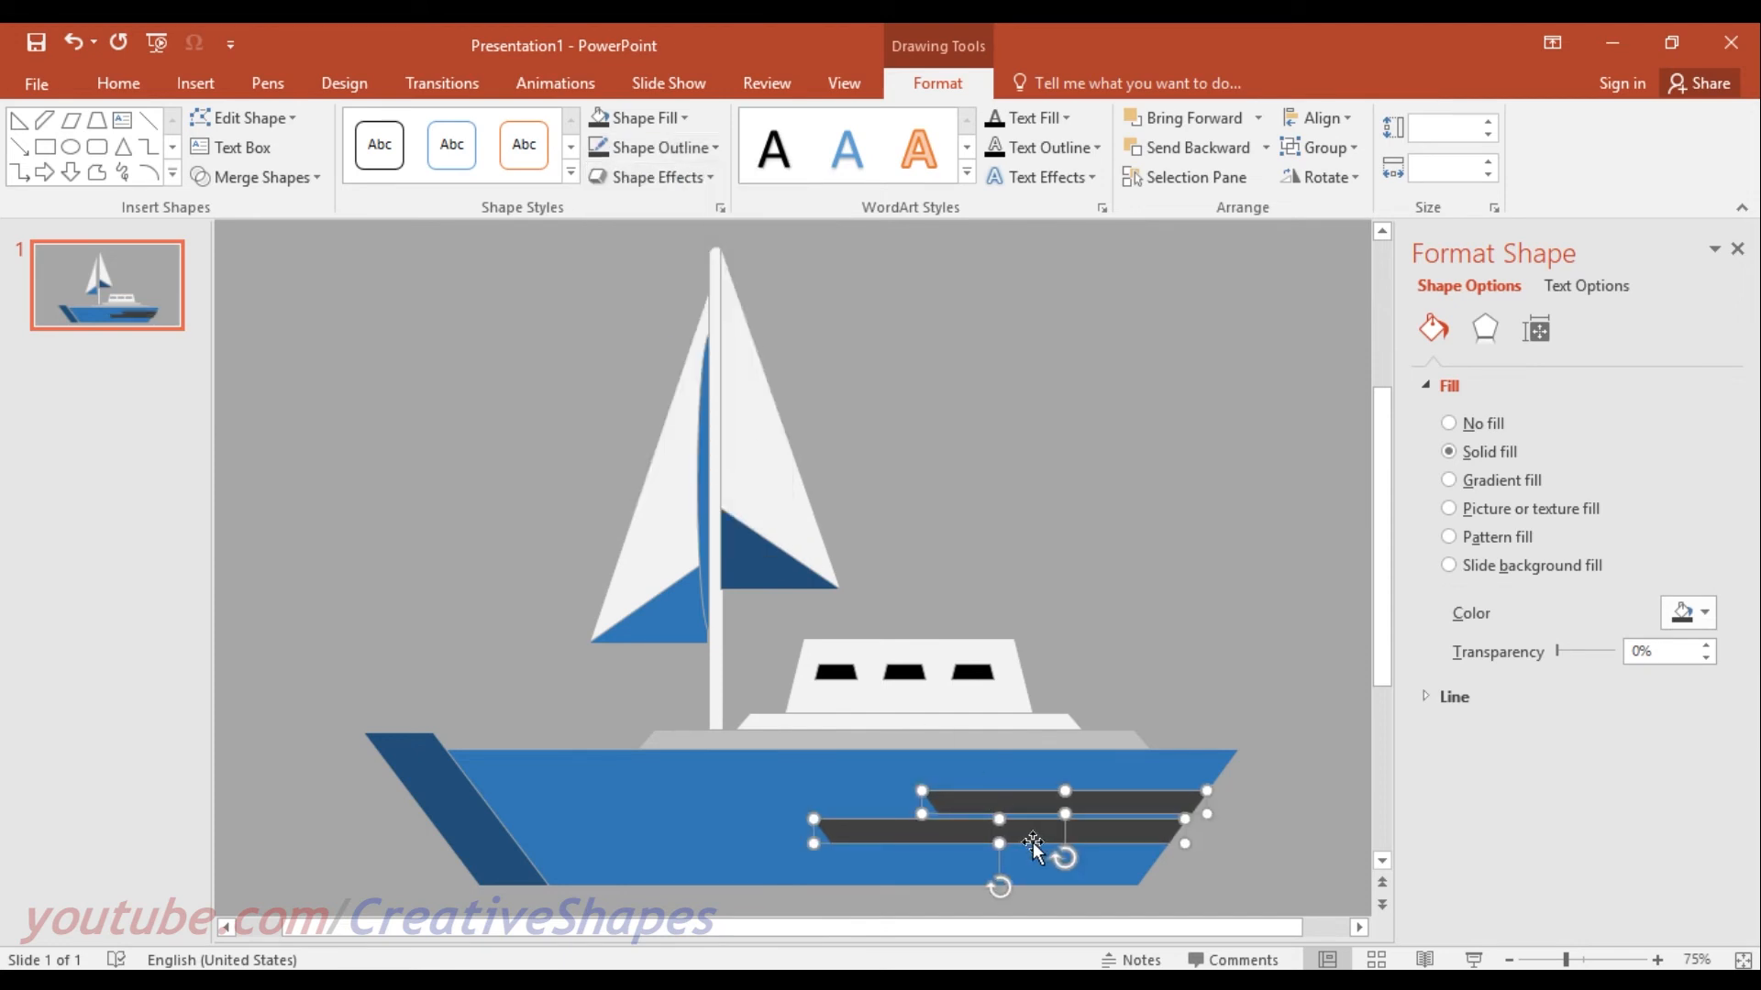
Nudge the dark blue bow slightly towards the hull and remove its outline.
left_click(465, 799)
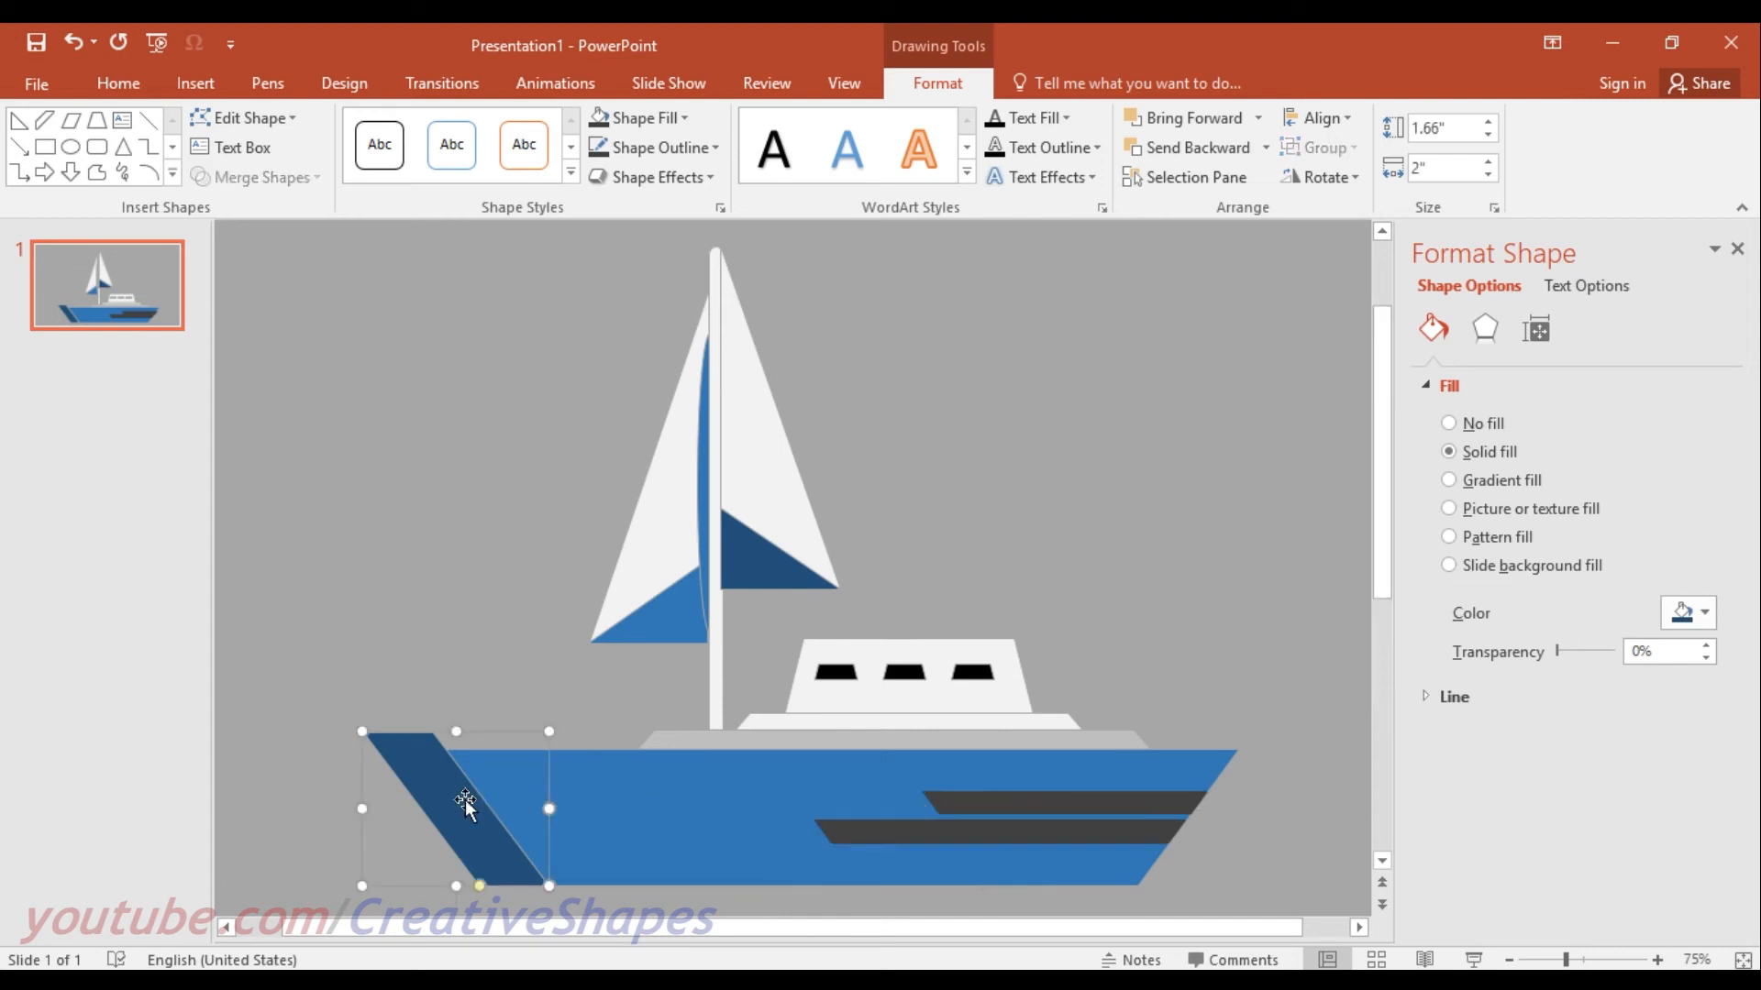
key("ctrl+Right")
key("ctrl+Right")
key("ctrl+Right")
key("ctrl+Left")
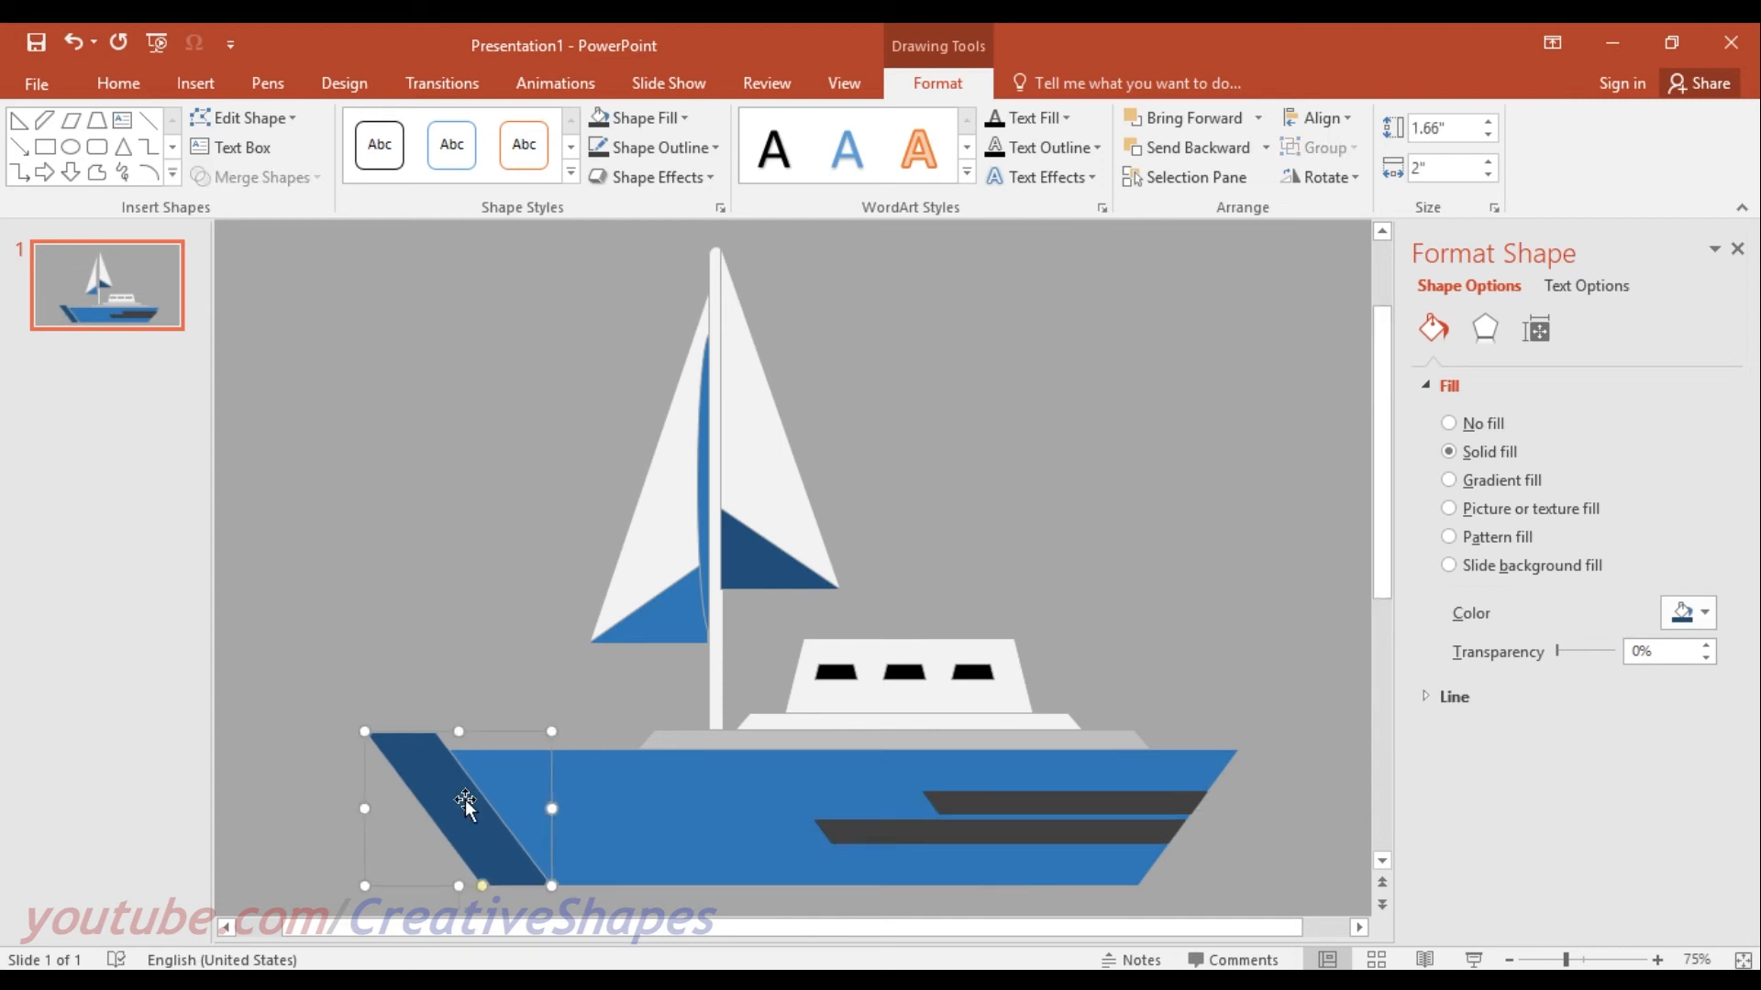
left_click(649, 142)
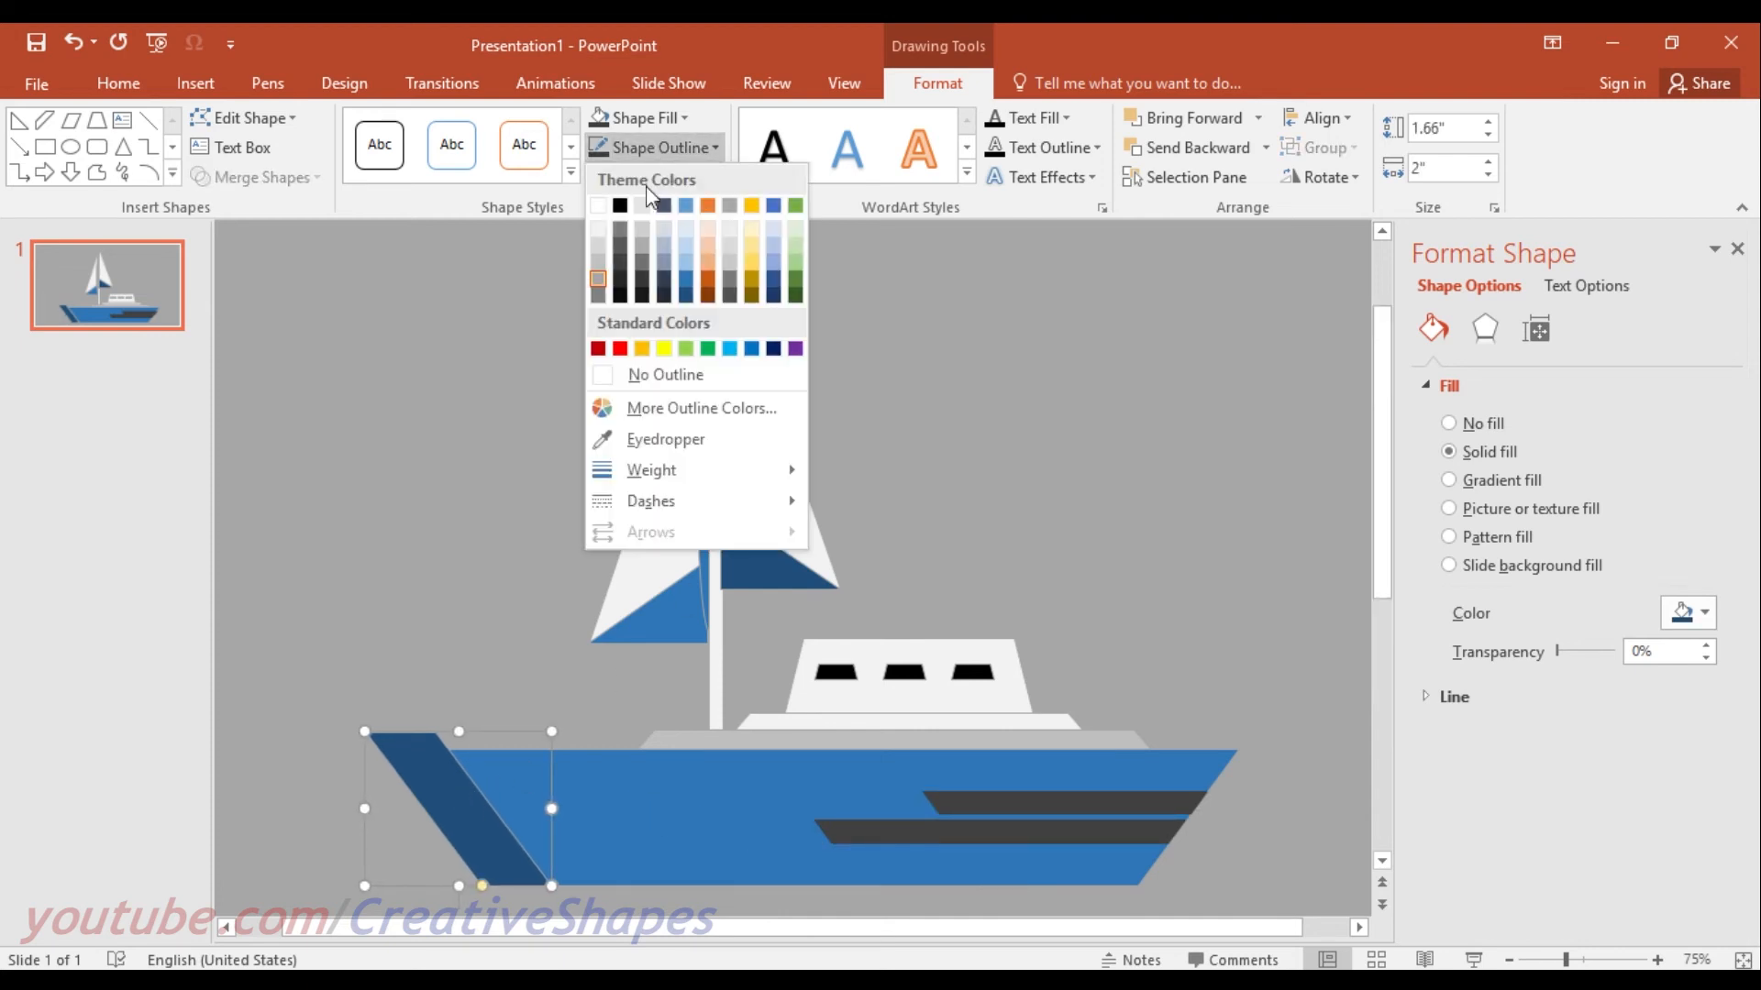
left_click(666, 377)
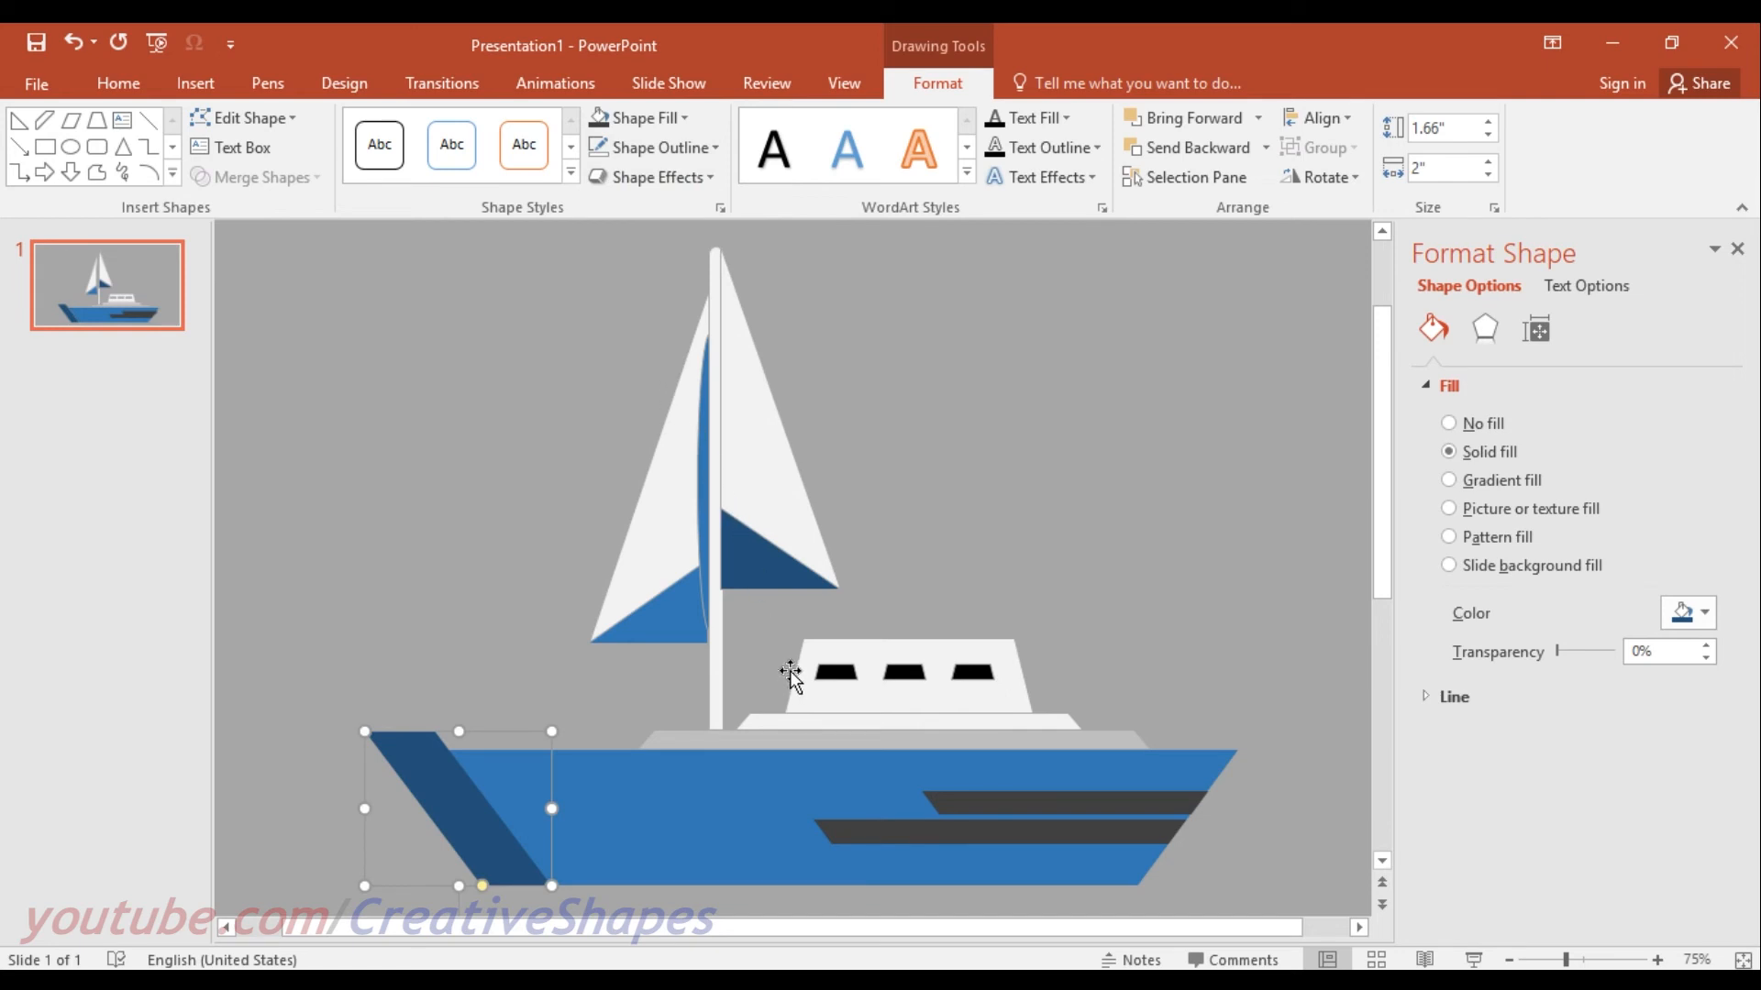
key("ctrl+a")
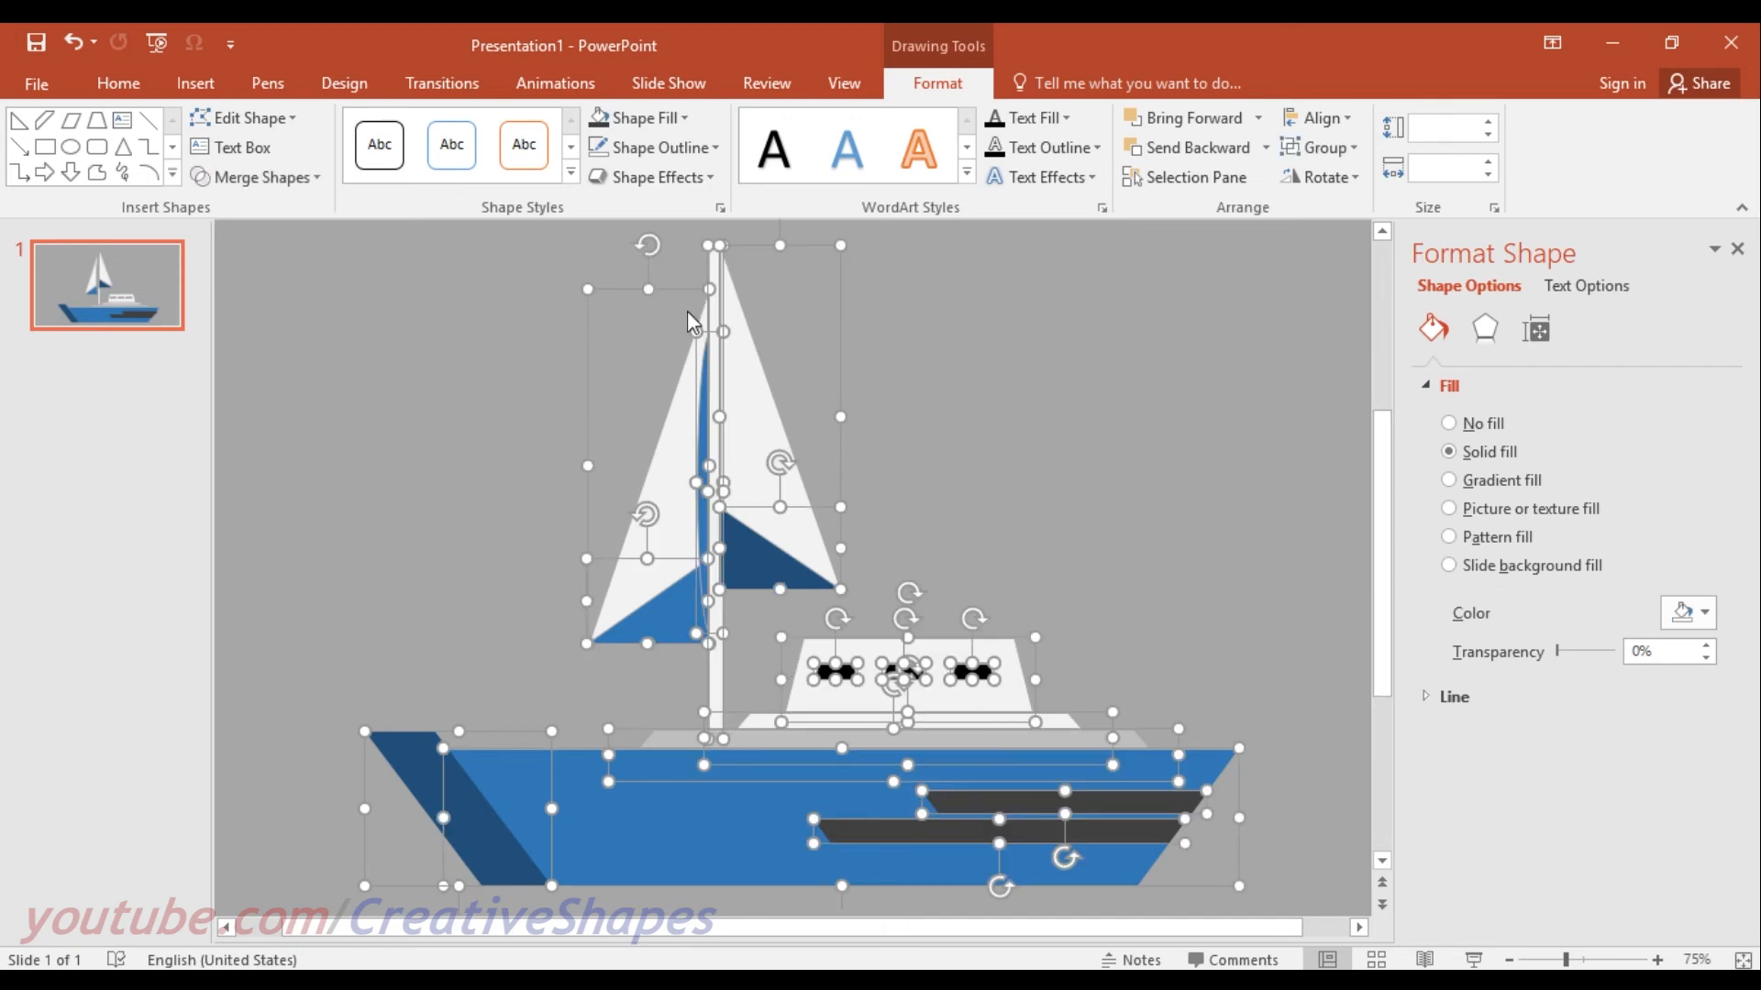
left_click(658, 148)
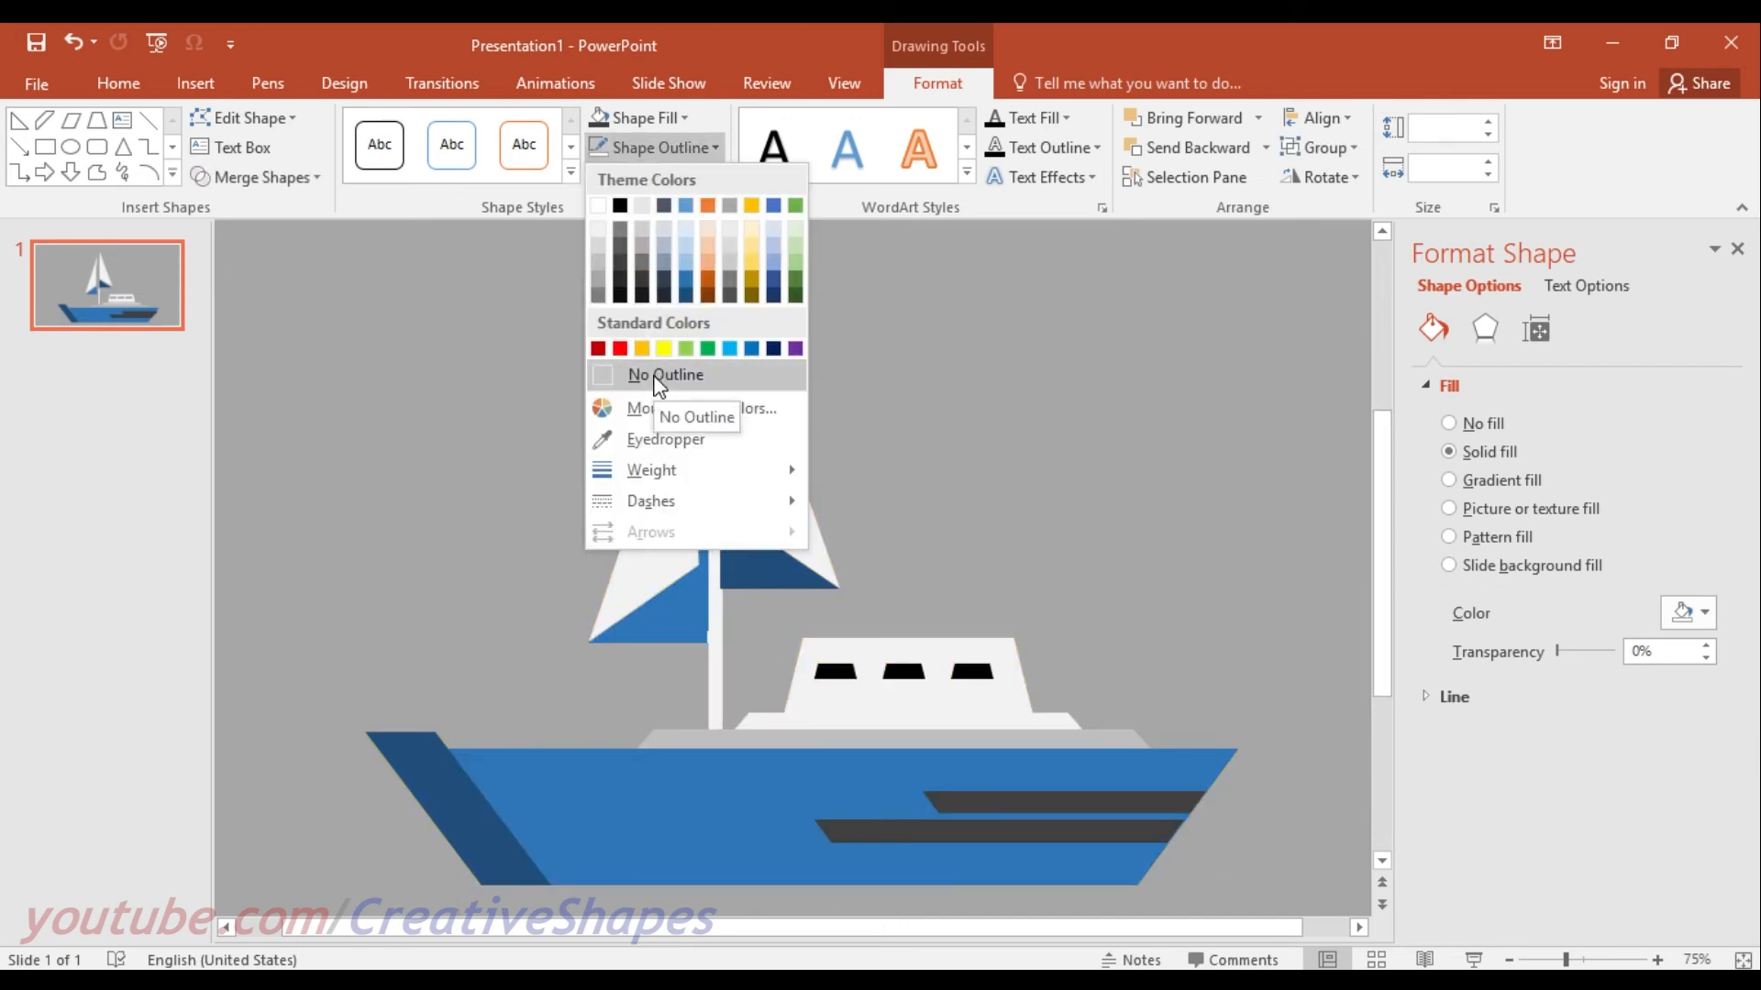
left_click(442, 360)
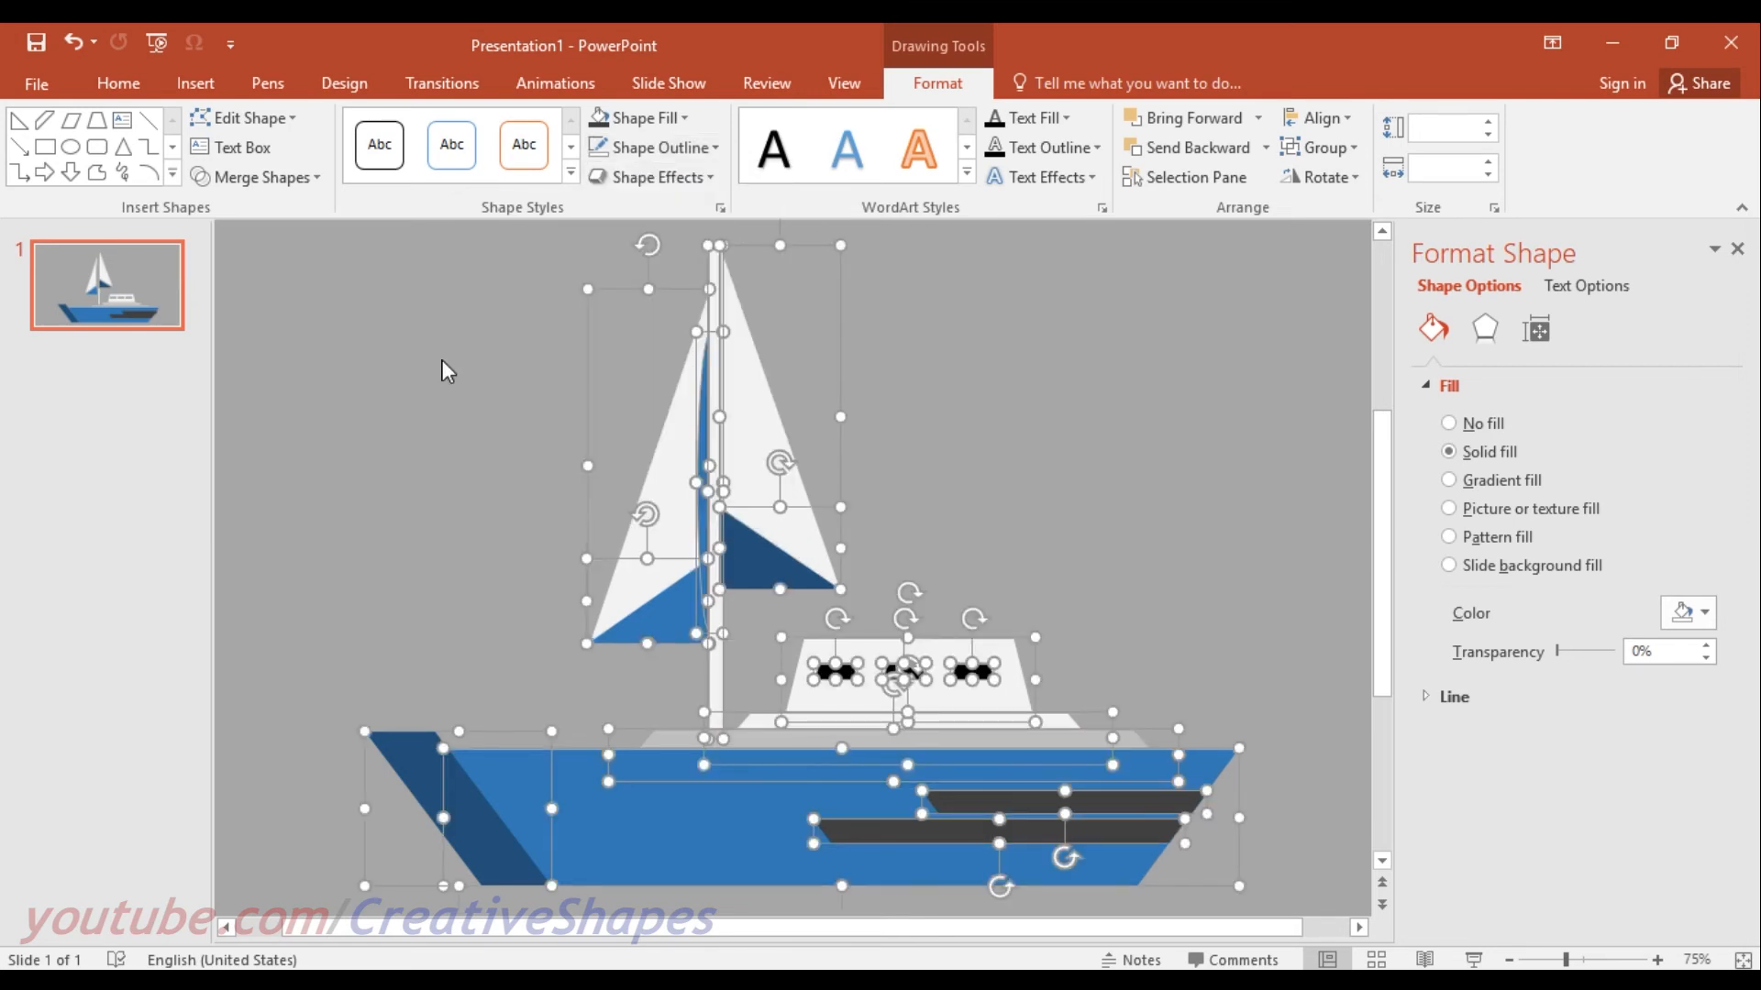
left_click(442, 360)
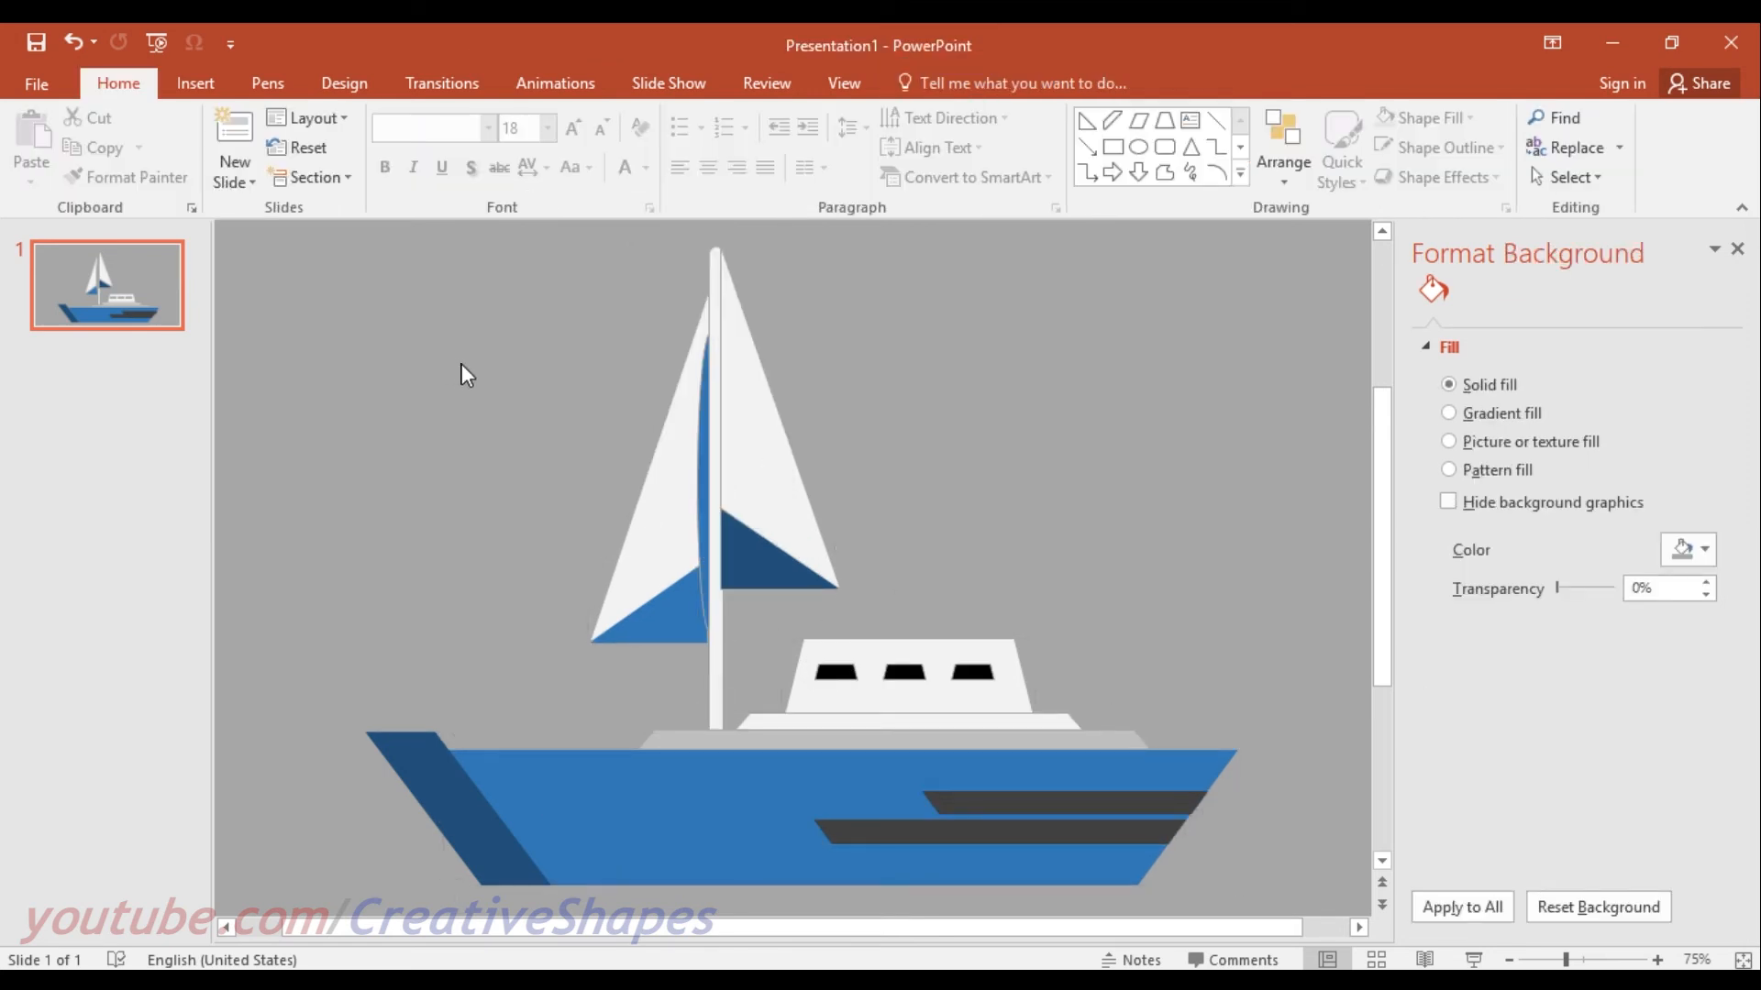
Set the slide background to a solid light tint of the theme blue.
left_click(699, 467)
left_click(992, 414)
left_click(337, 88)
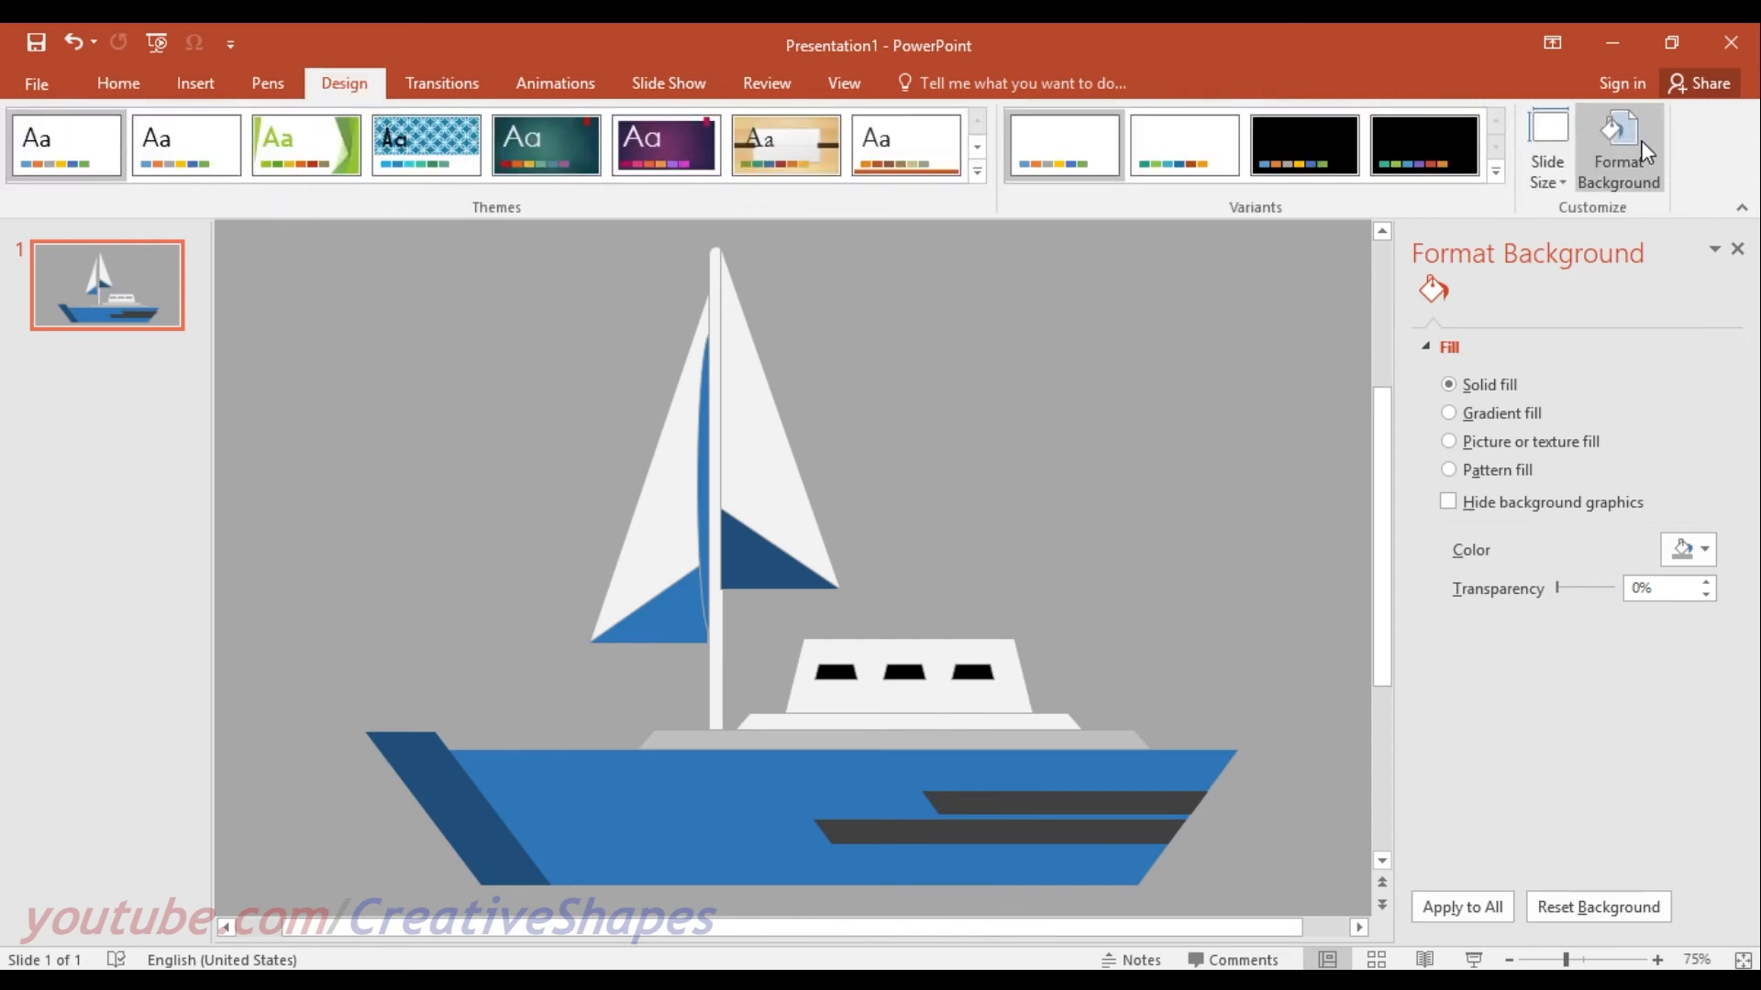
left_click(1688, 554)
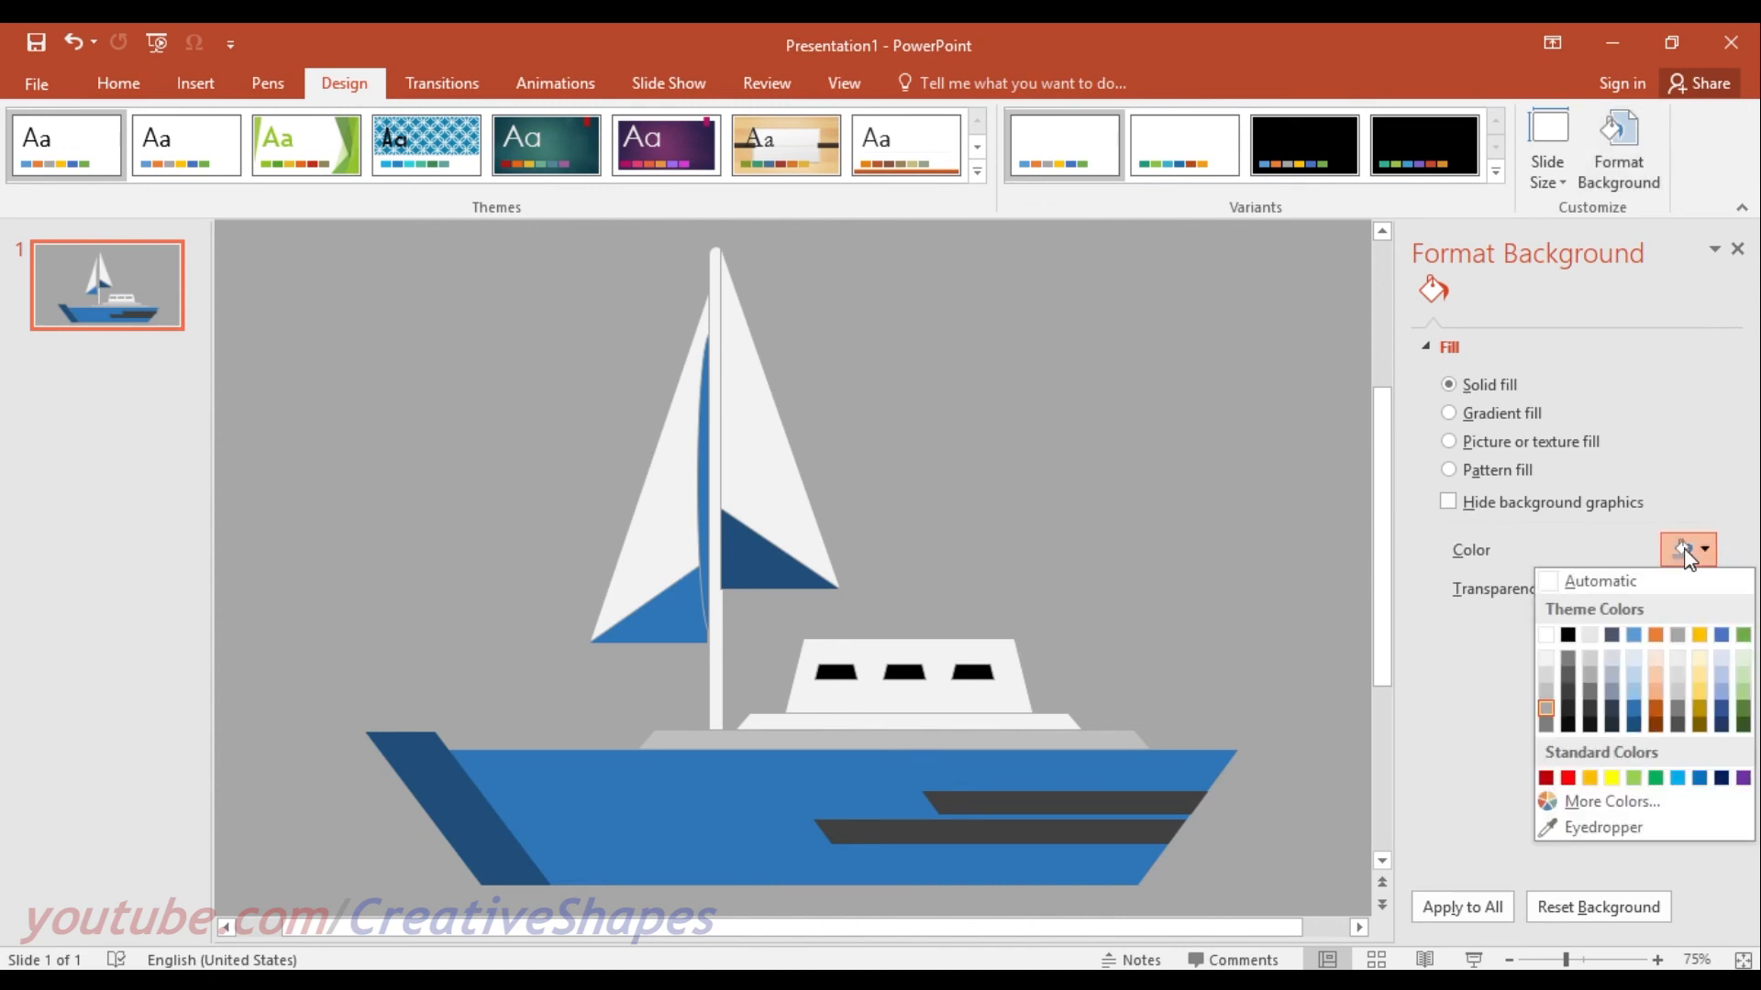
left_click(1633, 640)
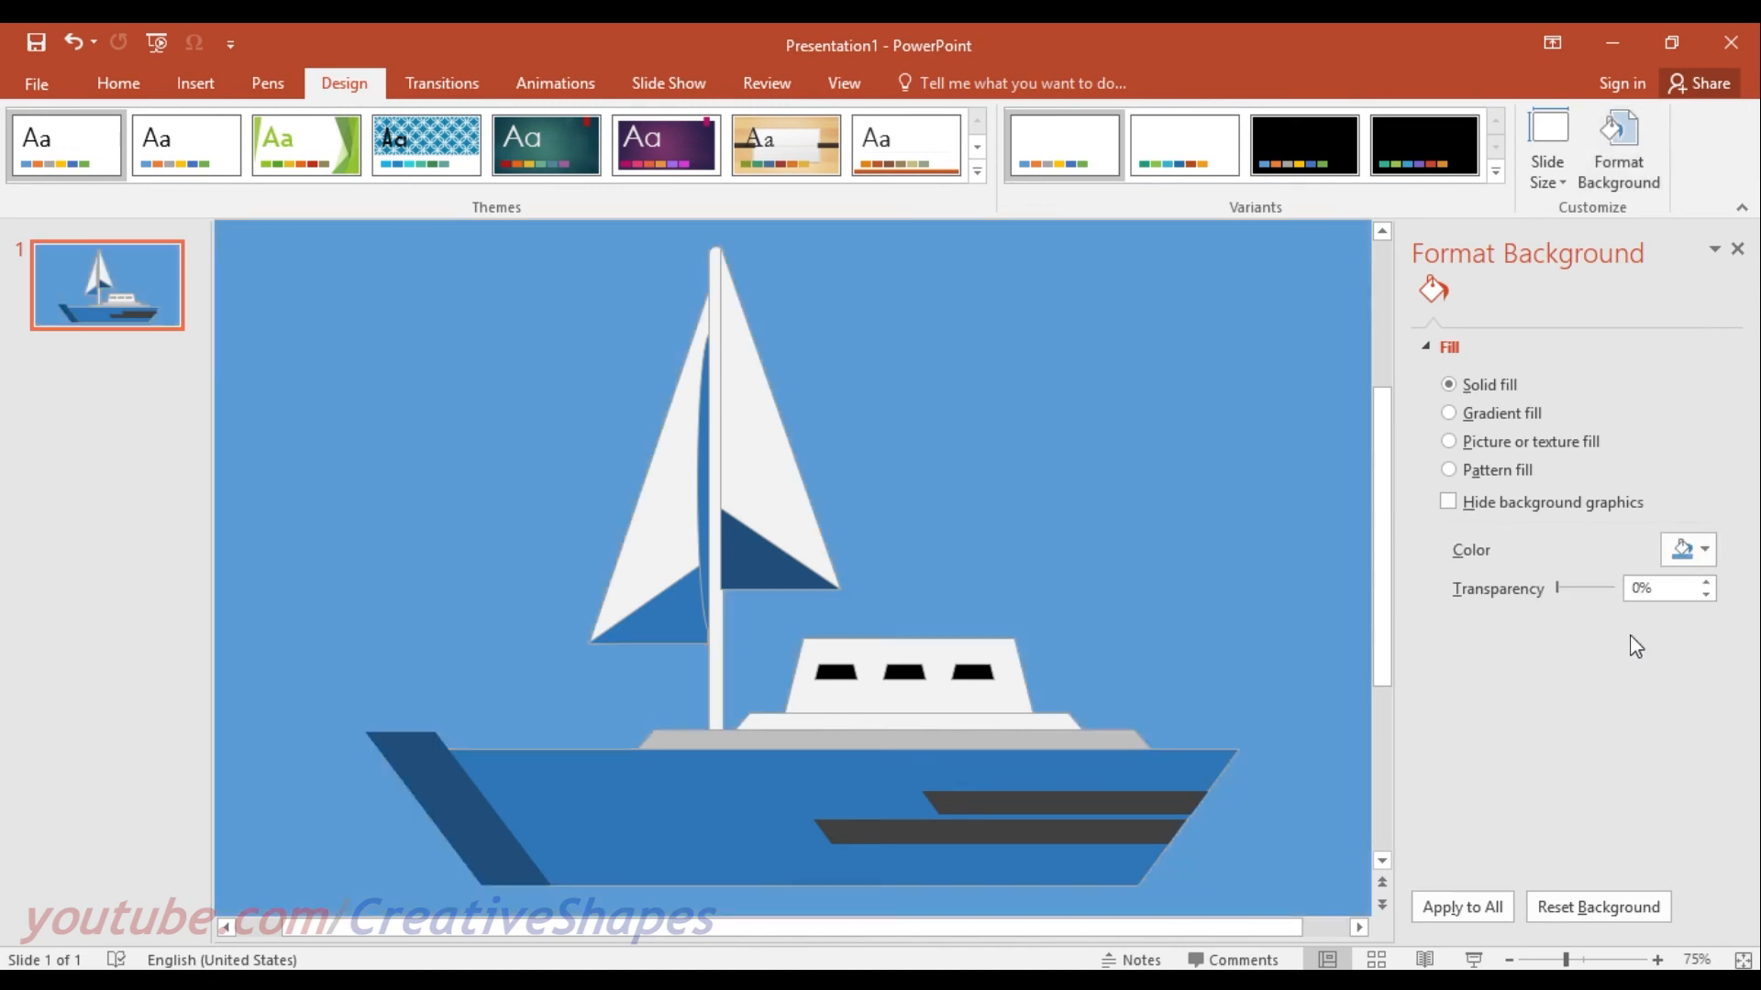
left_click(1685, 550)
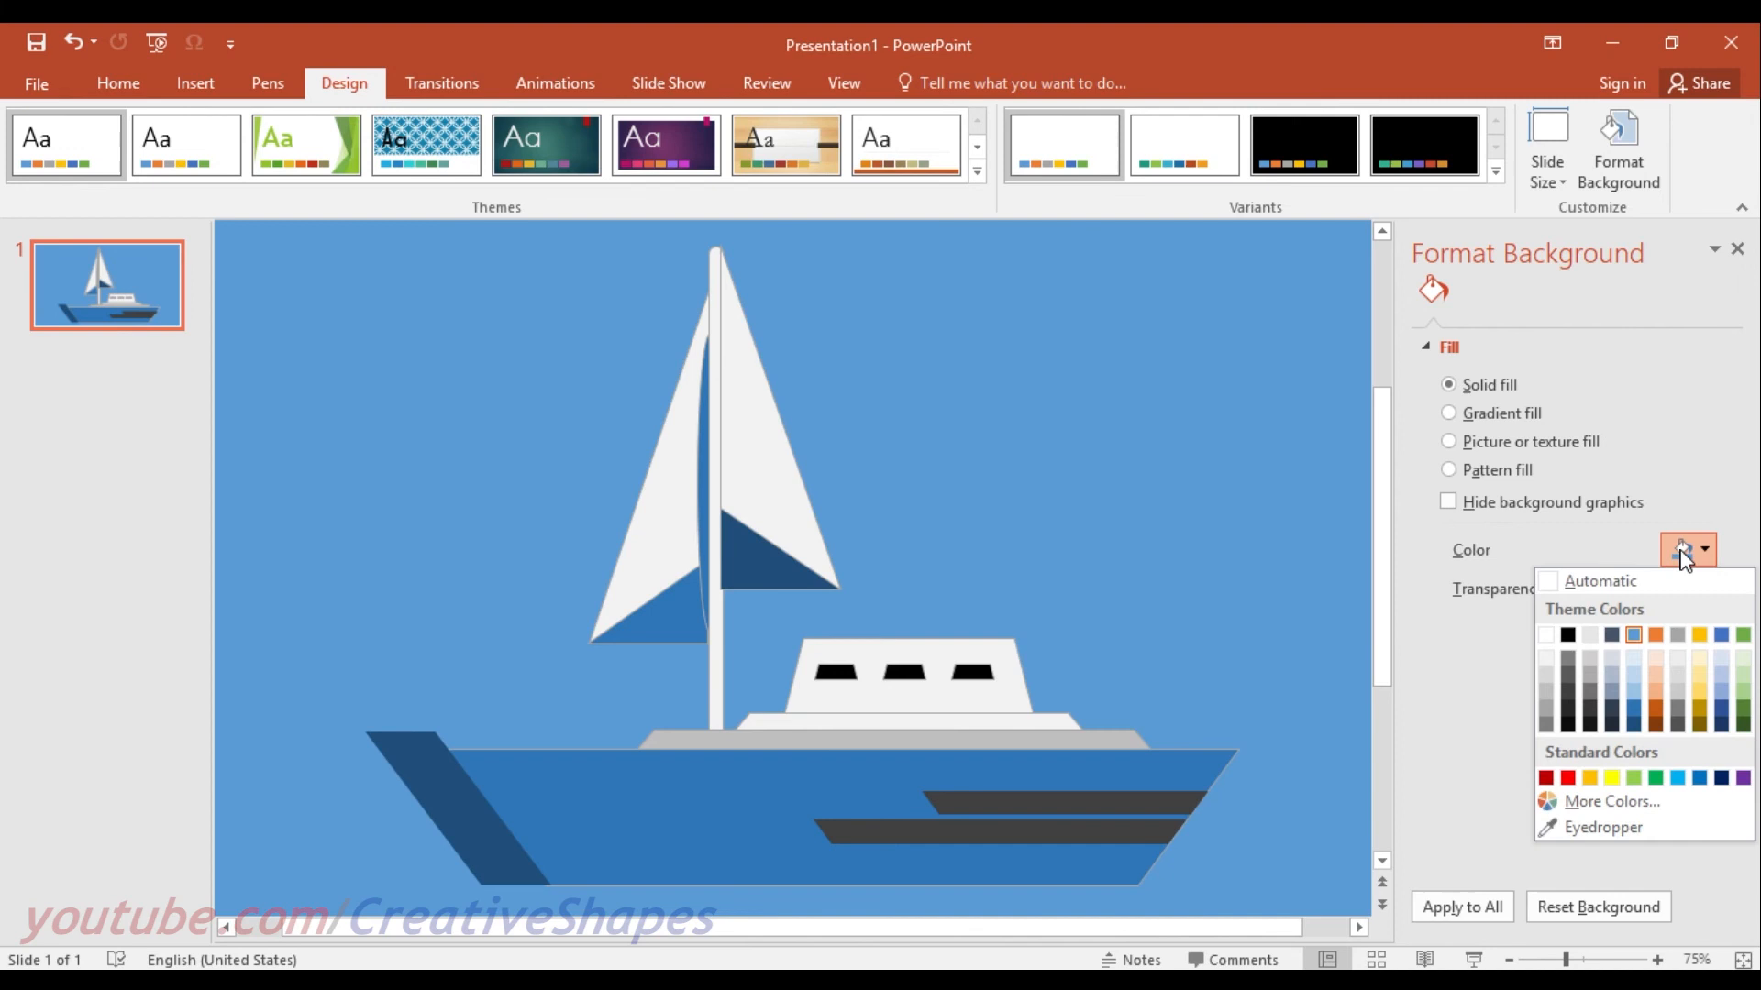
left_click(1634, 699)
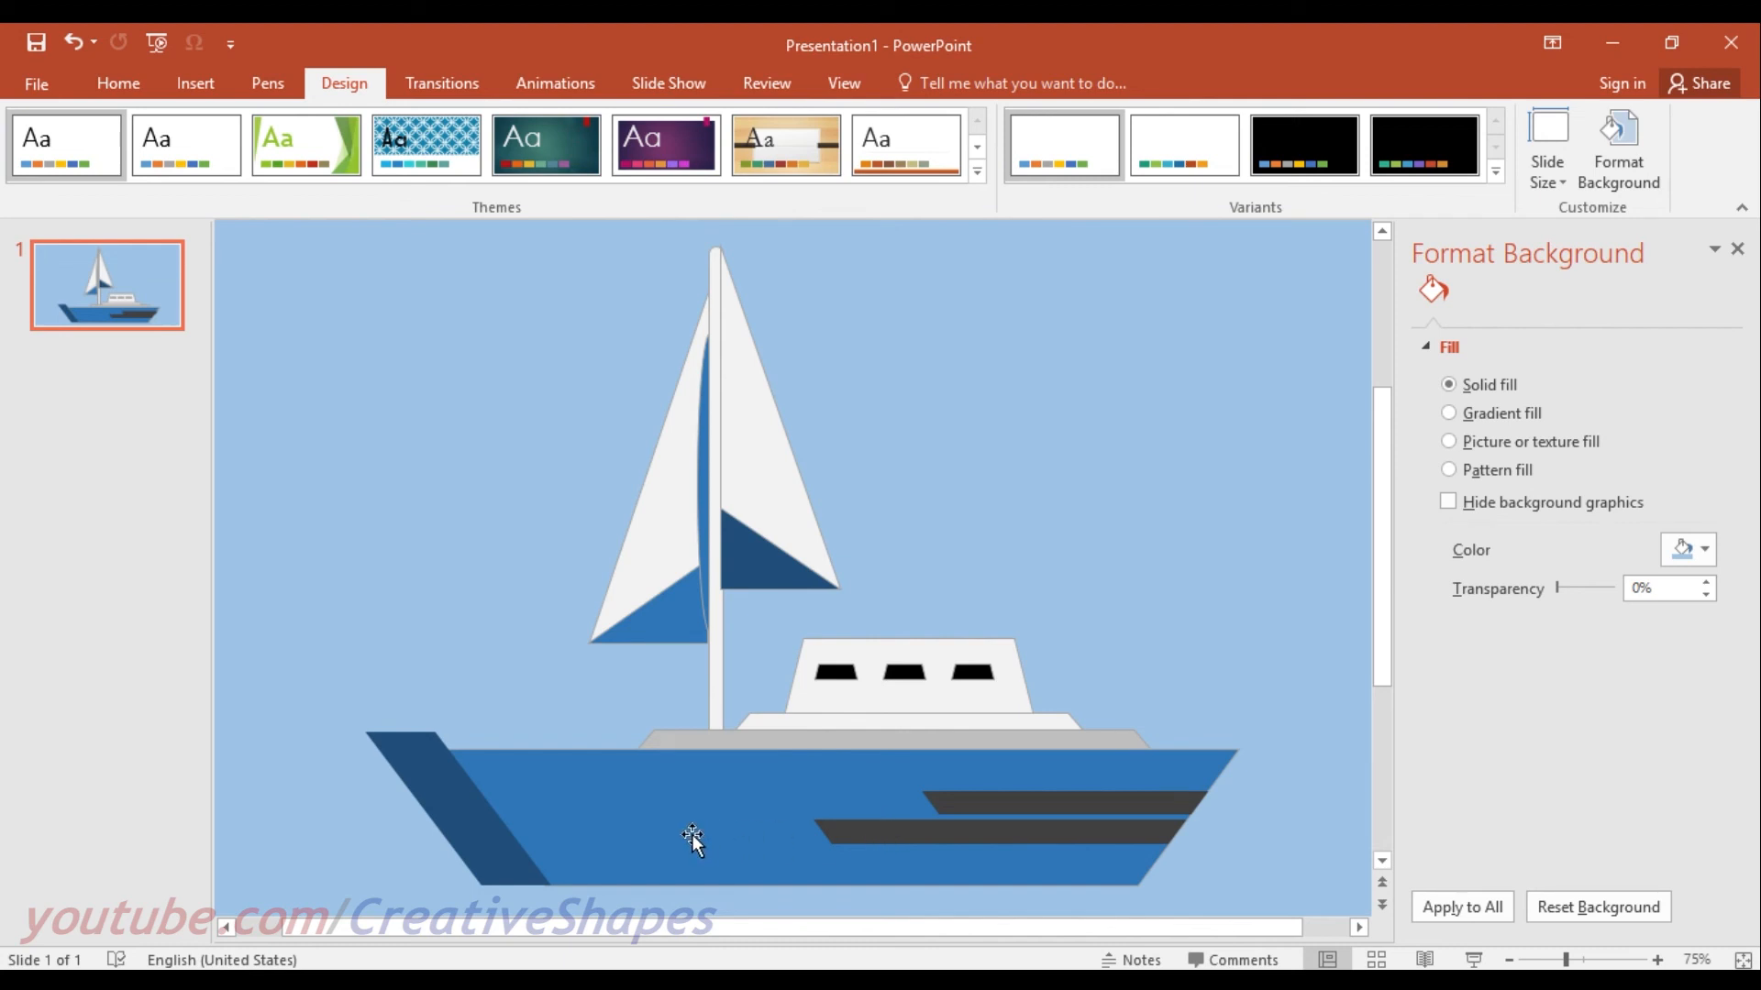
left_click(723, 837)
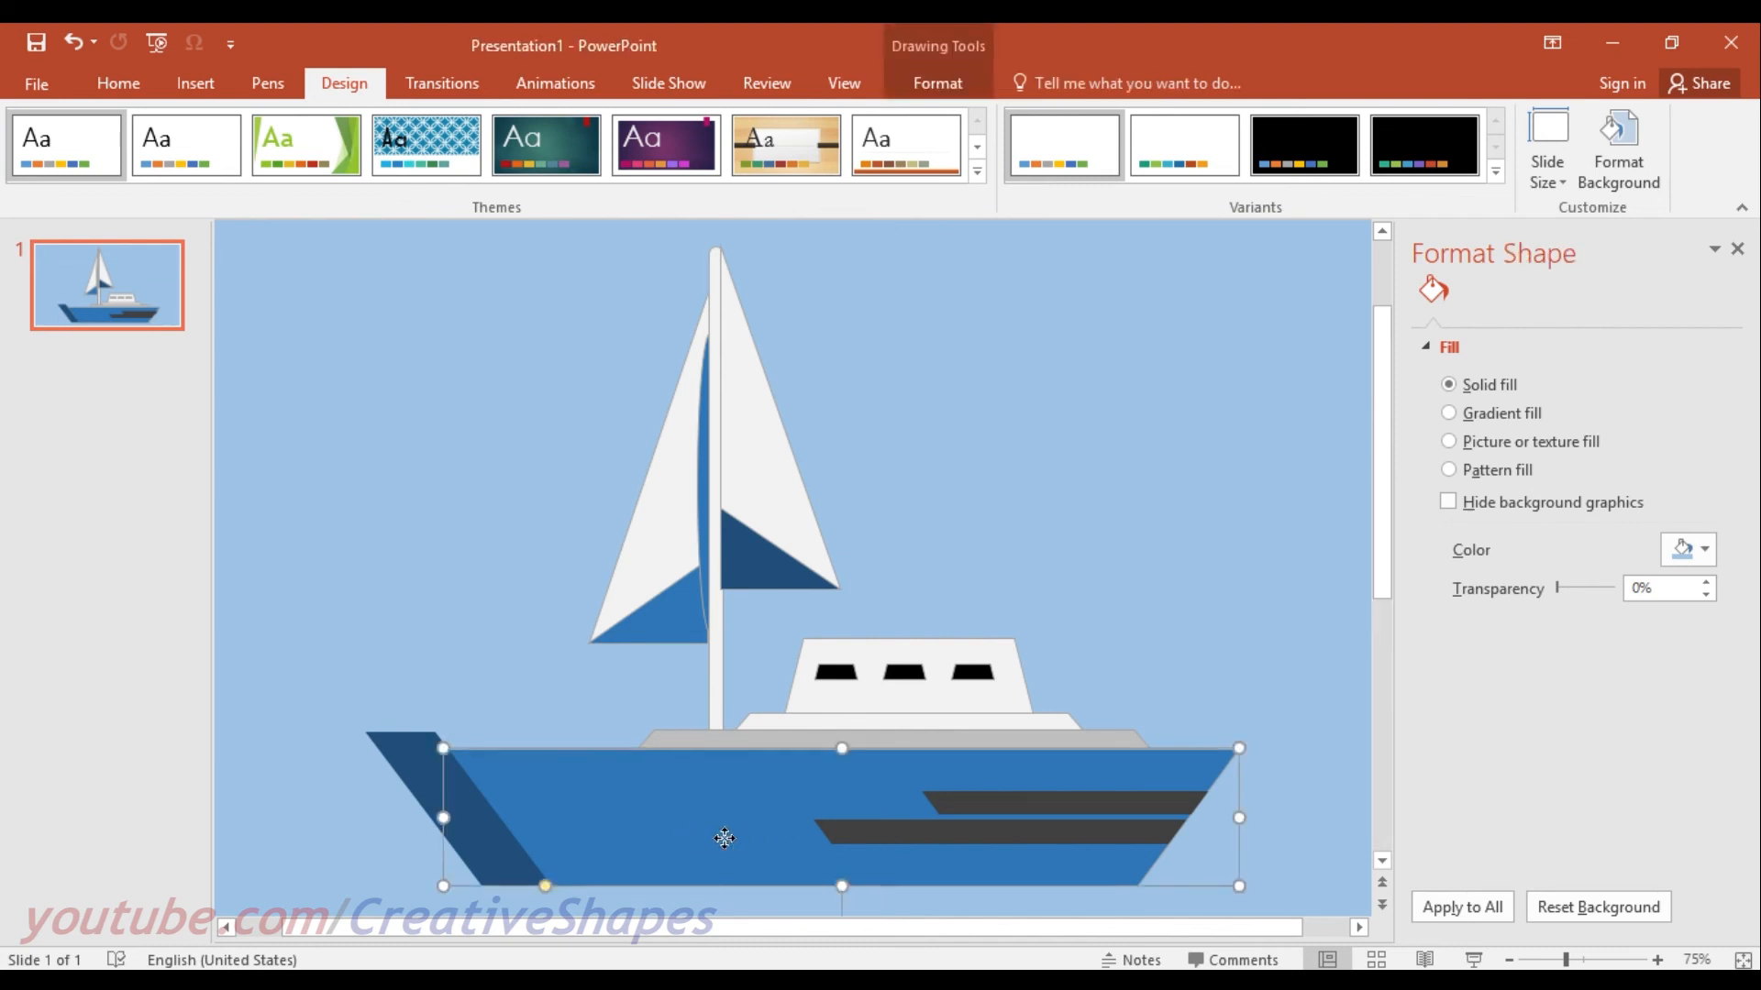
left_click(884, 839)
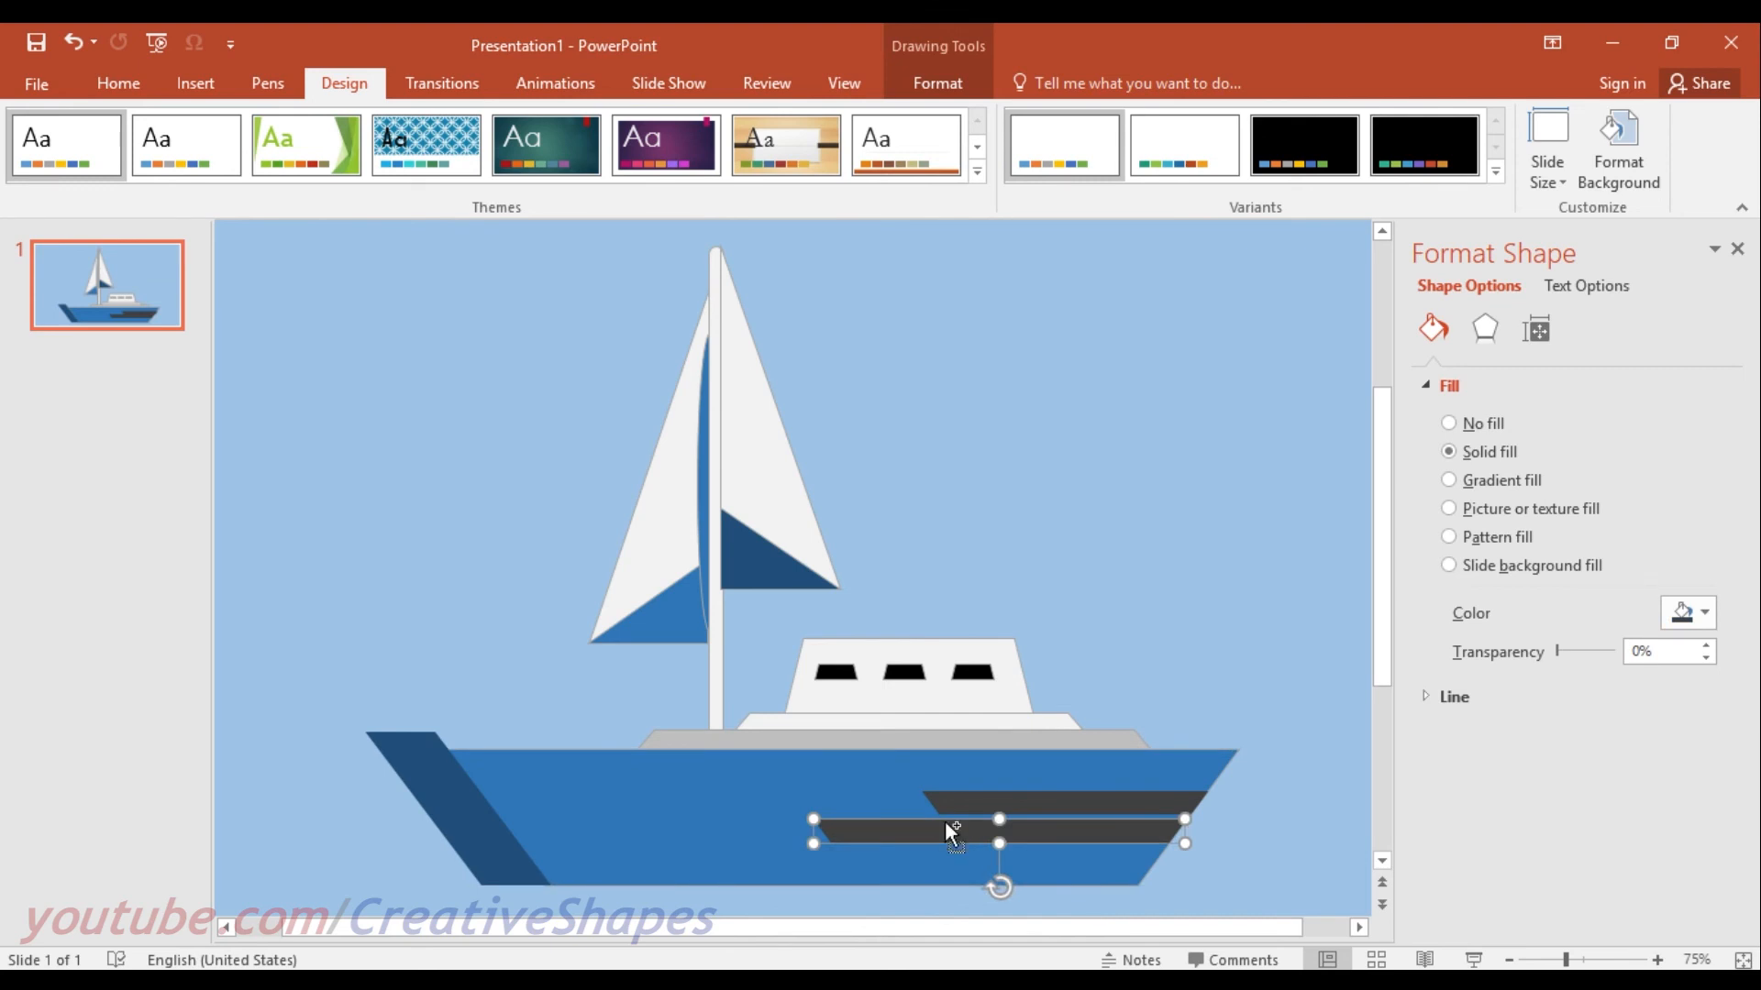
left_click_drag(944, 821, 1001, 332)
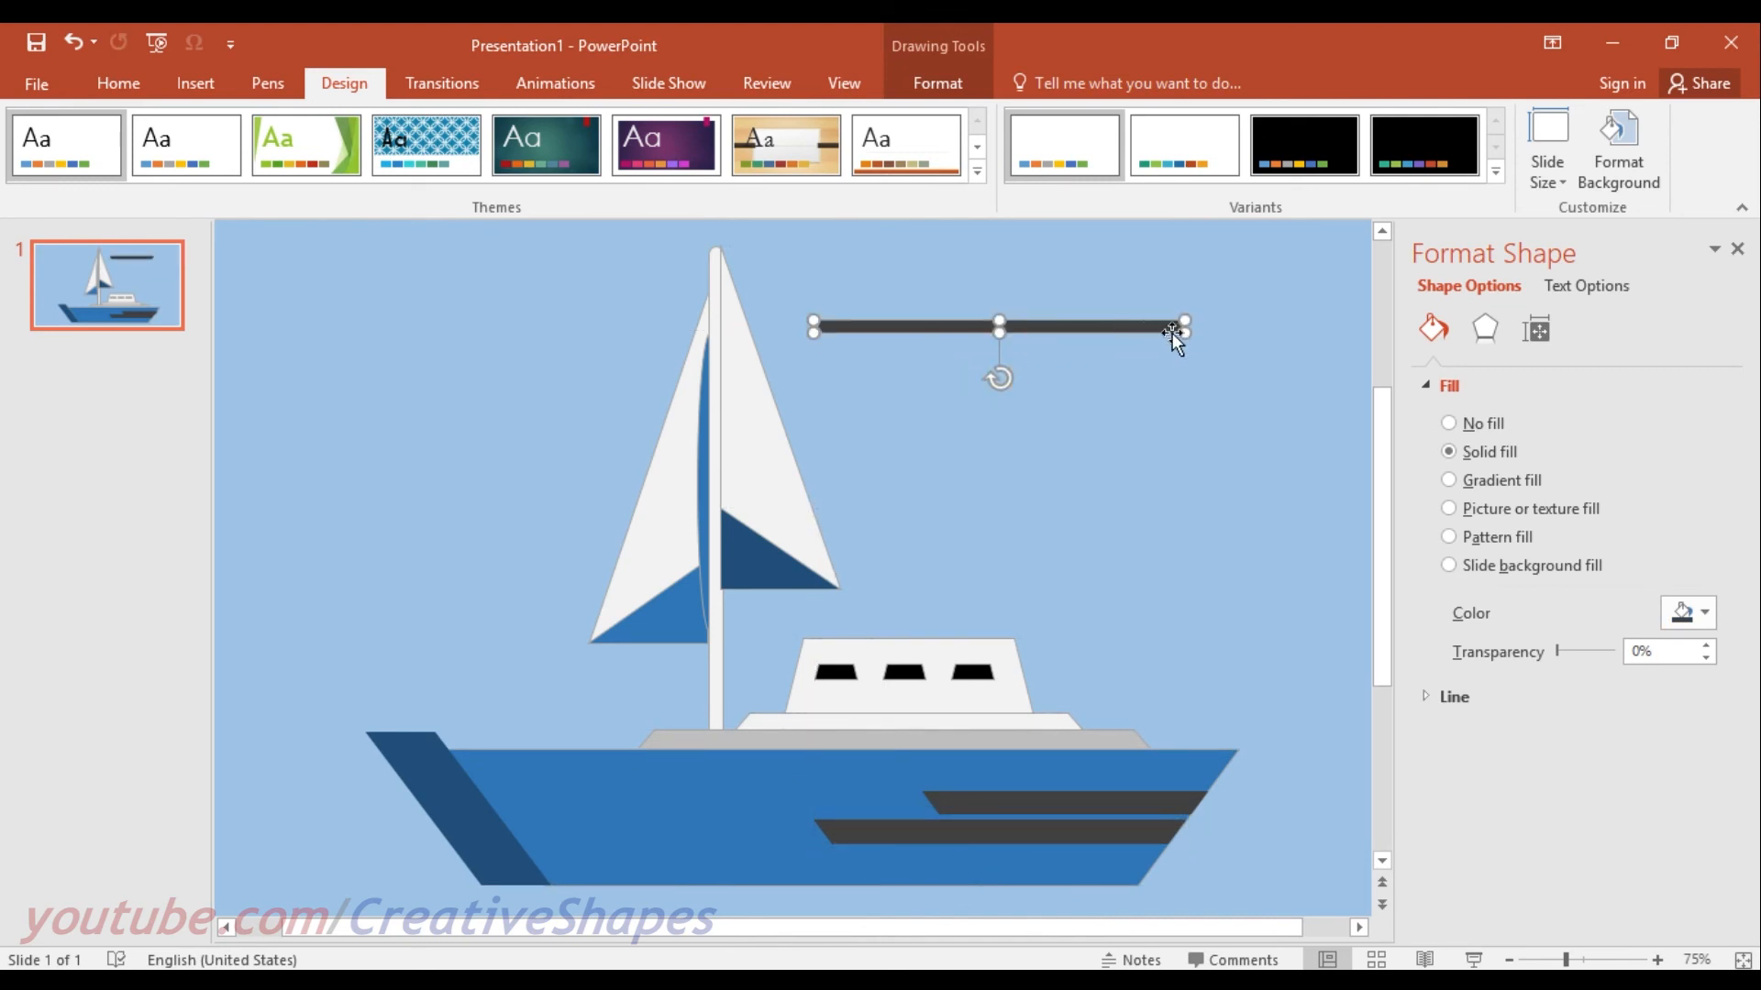
left_click_drag(1137, 332, 543, 281)
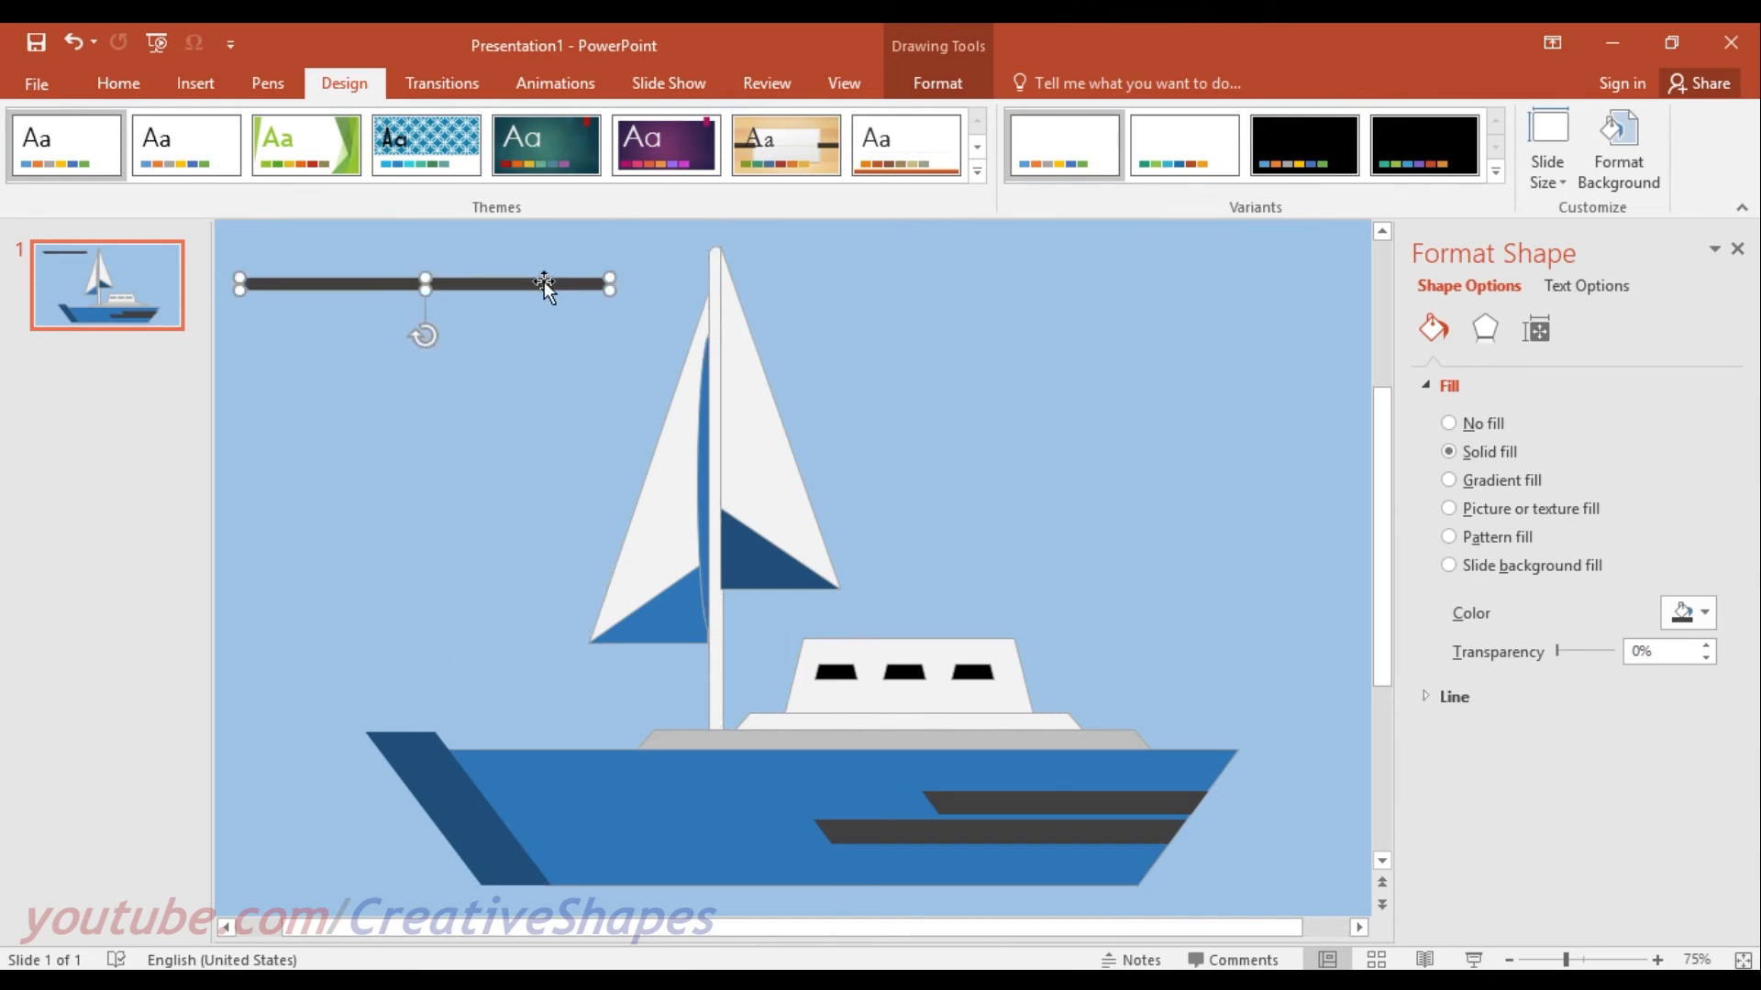
key("Delete")
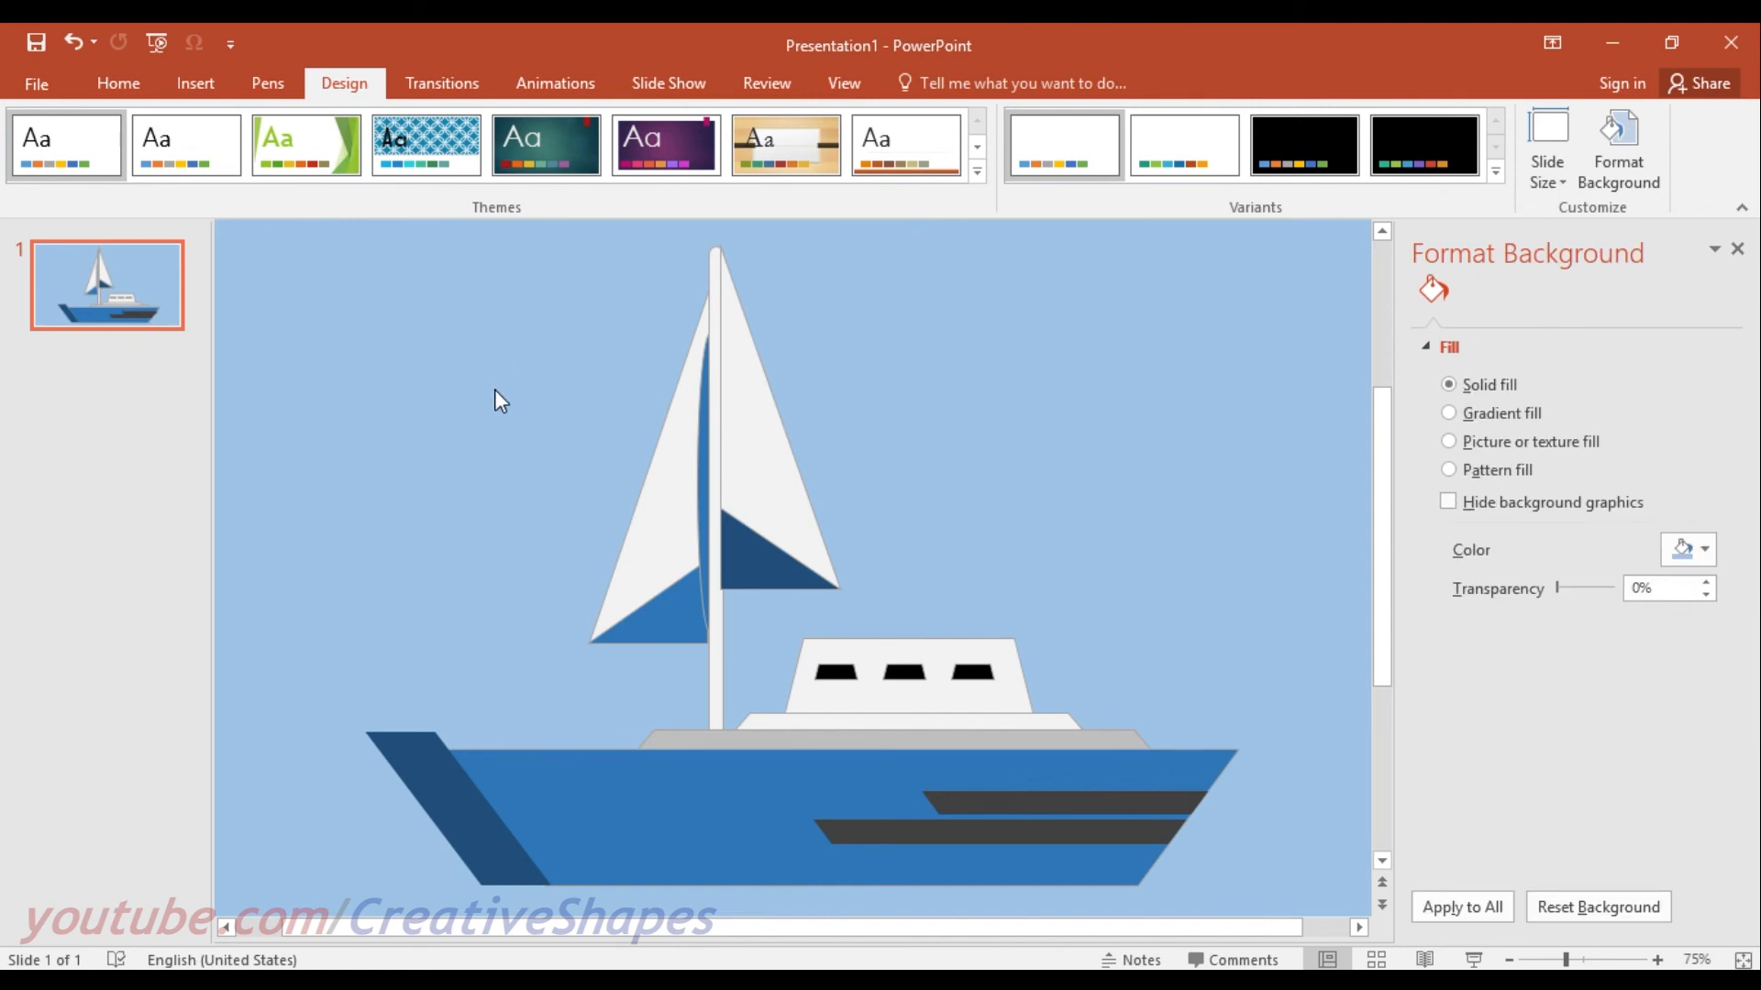
Fill the narrow curved shape beside the mast with the same light blue as the slide background.
left_click(703, 473)
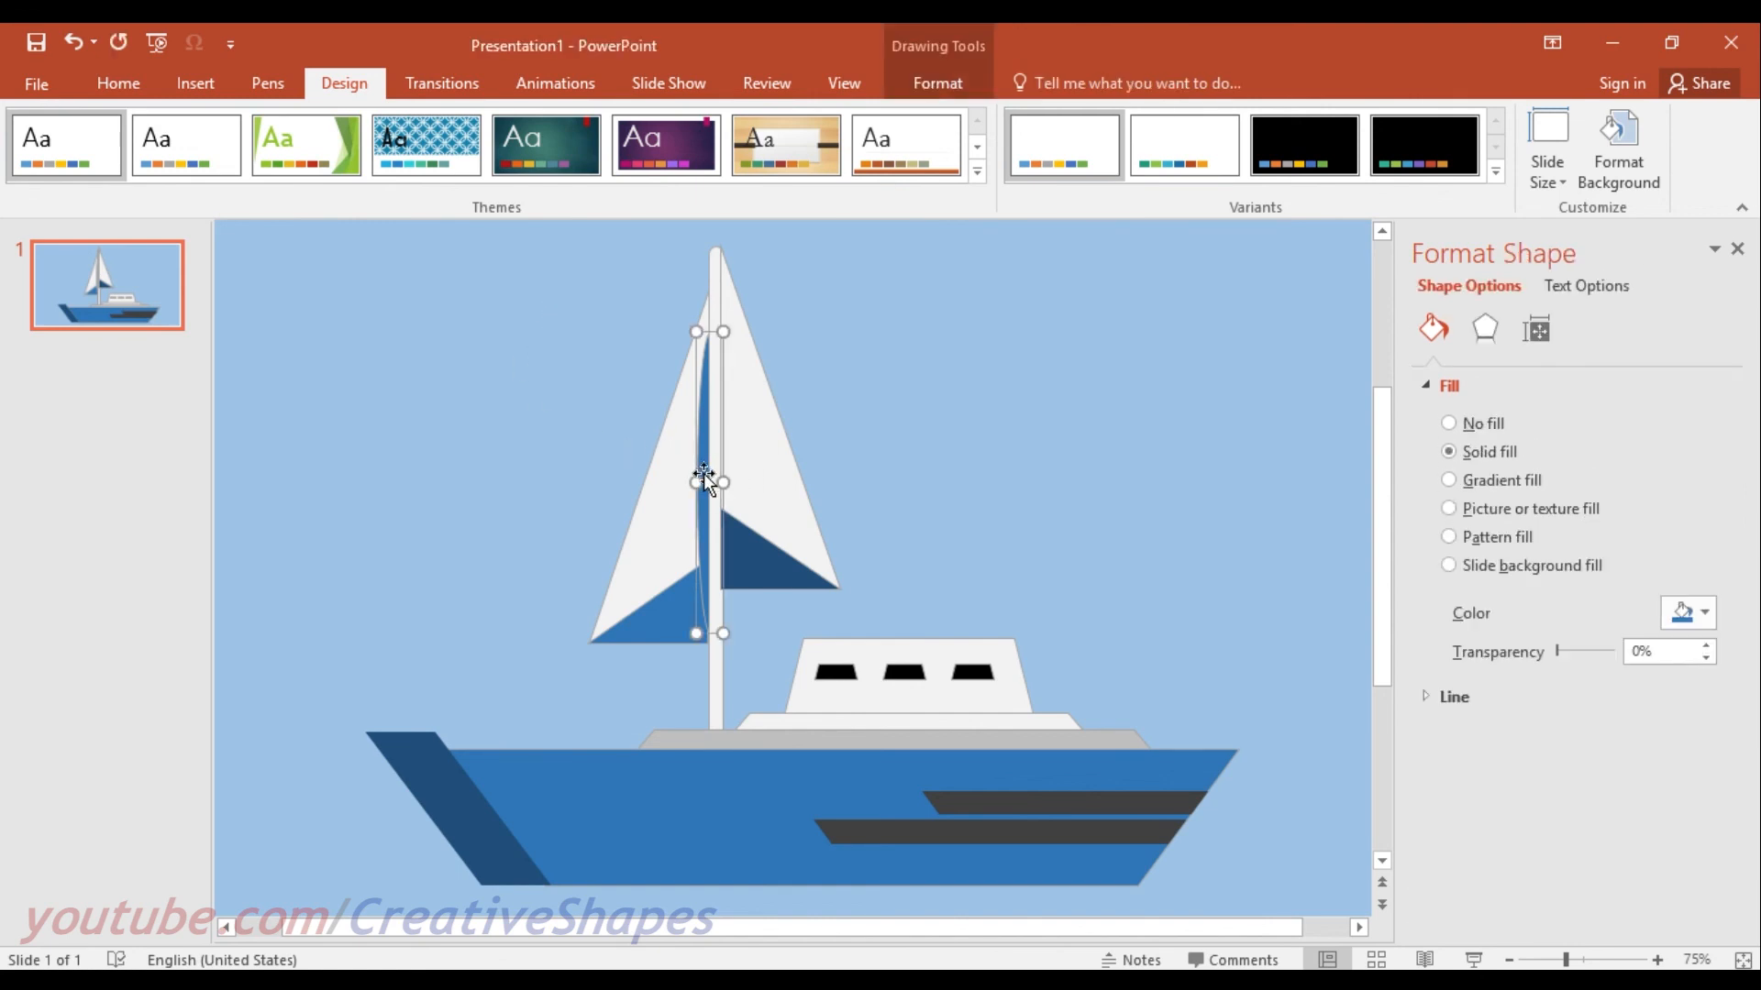
left_click(928, 87)
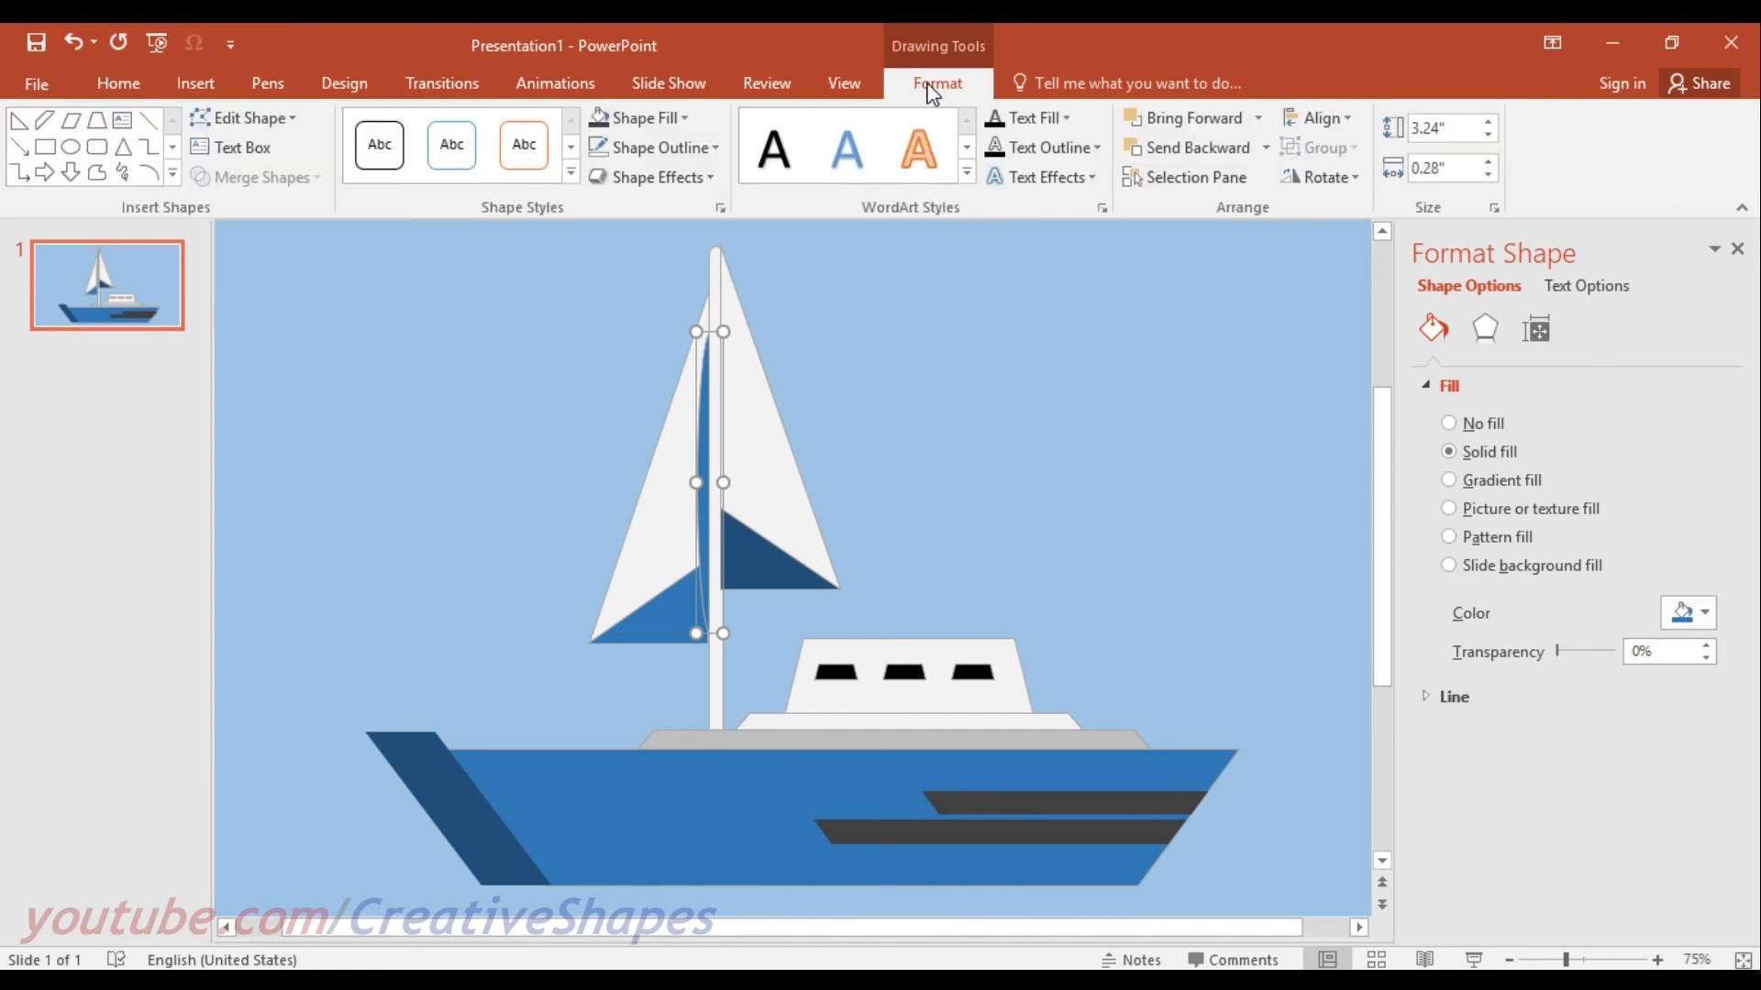
left_click(646, 119)
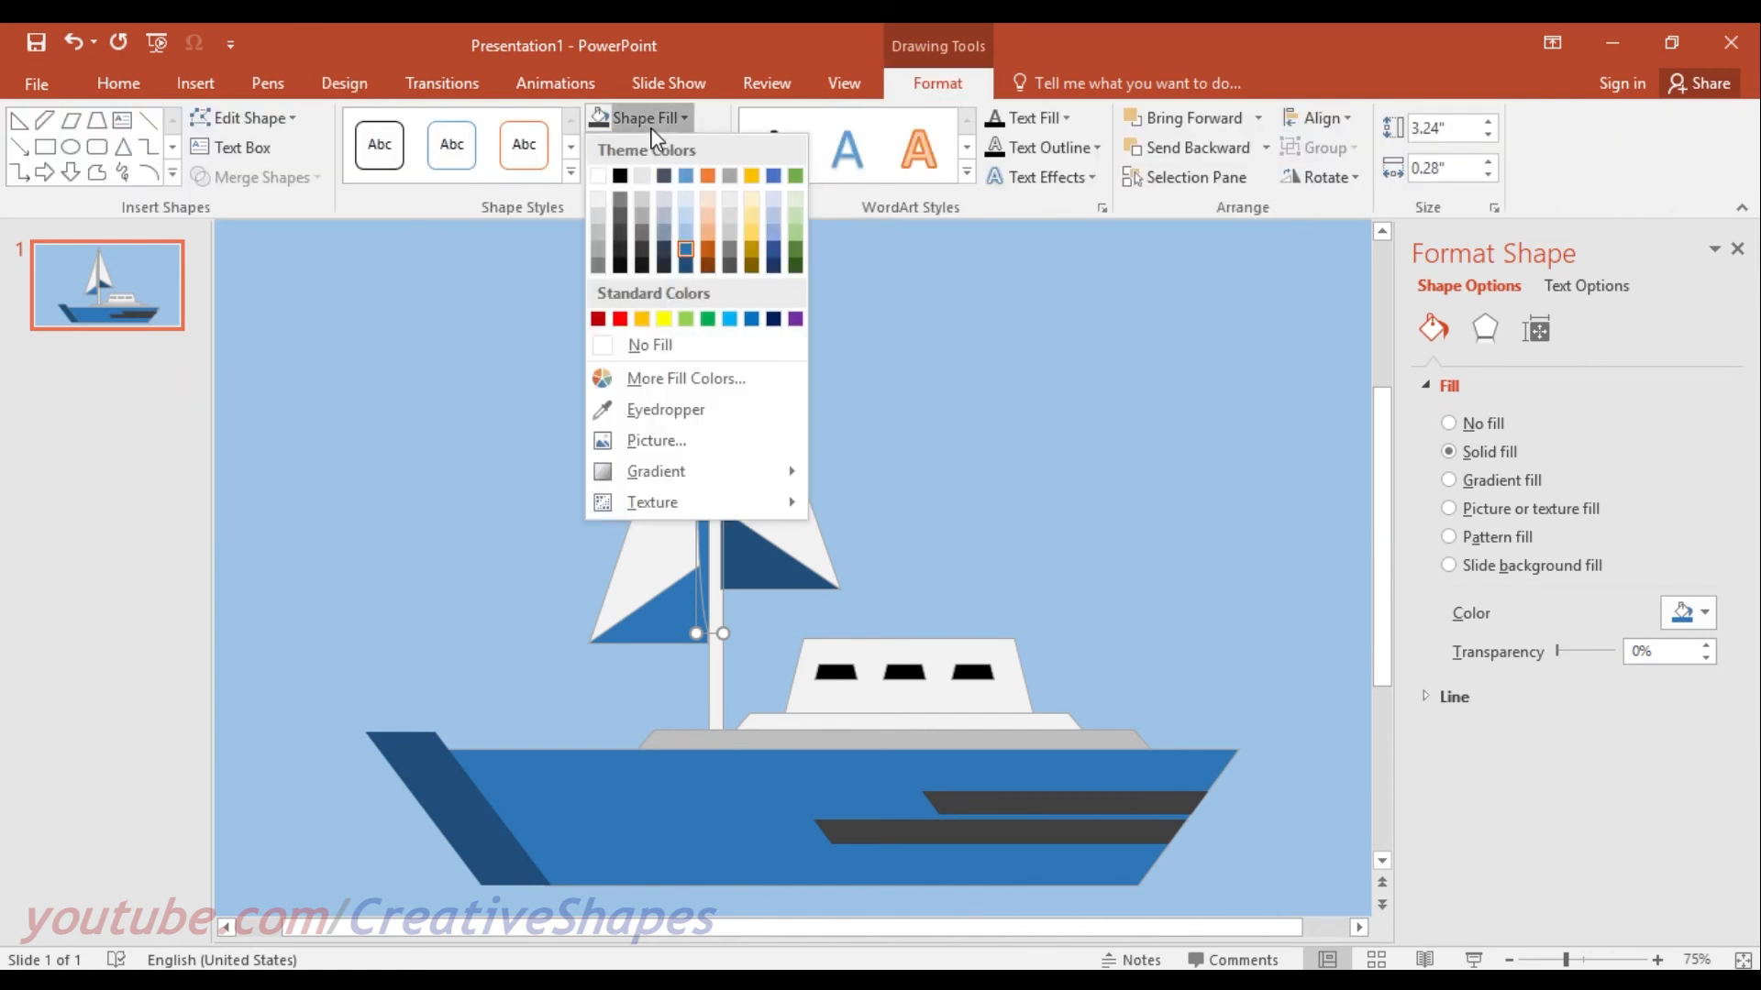
left_click(684, 235)
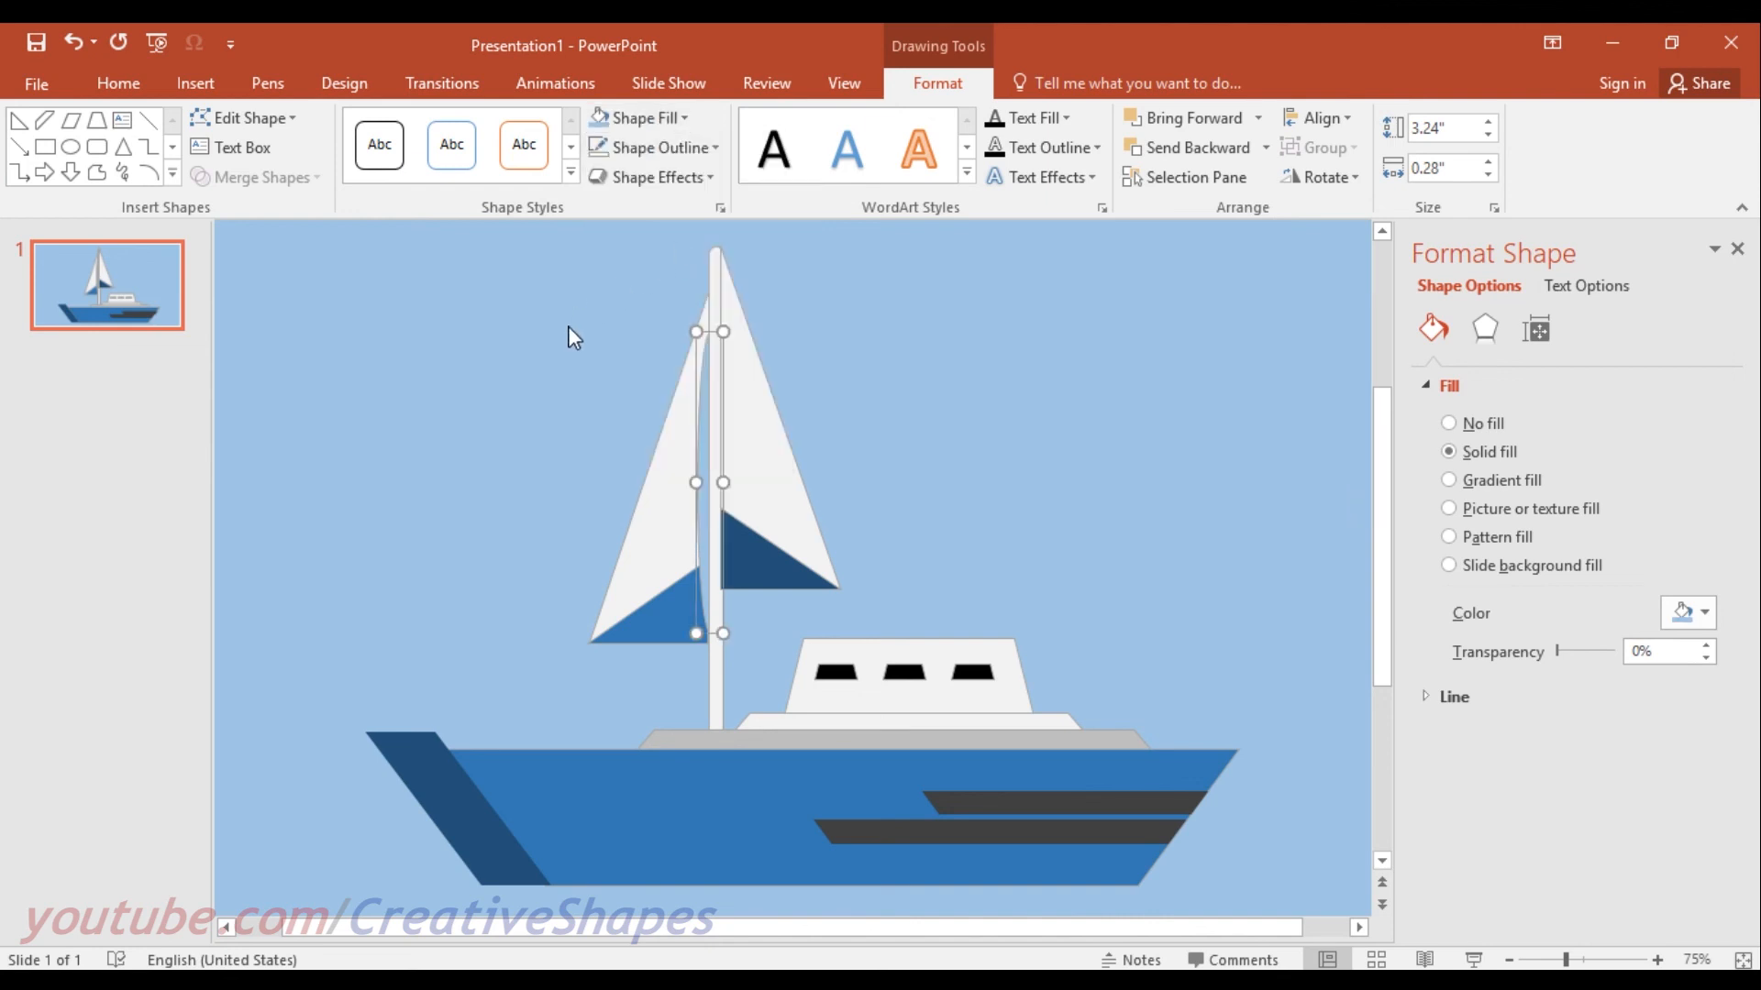
left_click(519, 422)
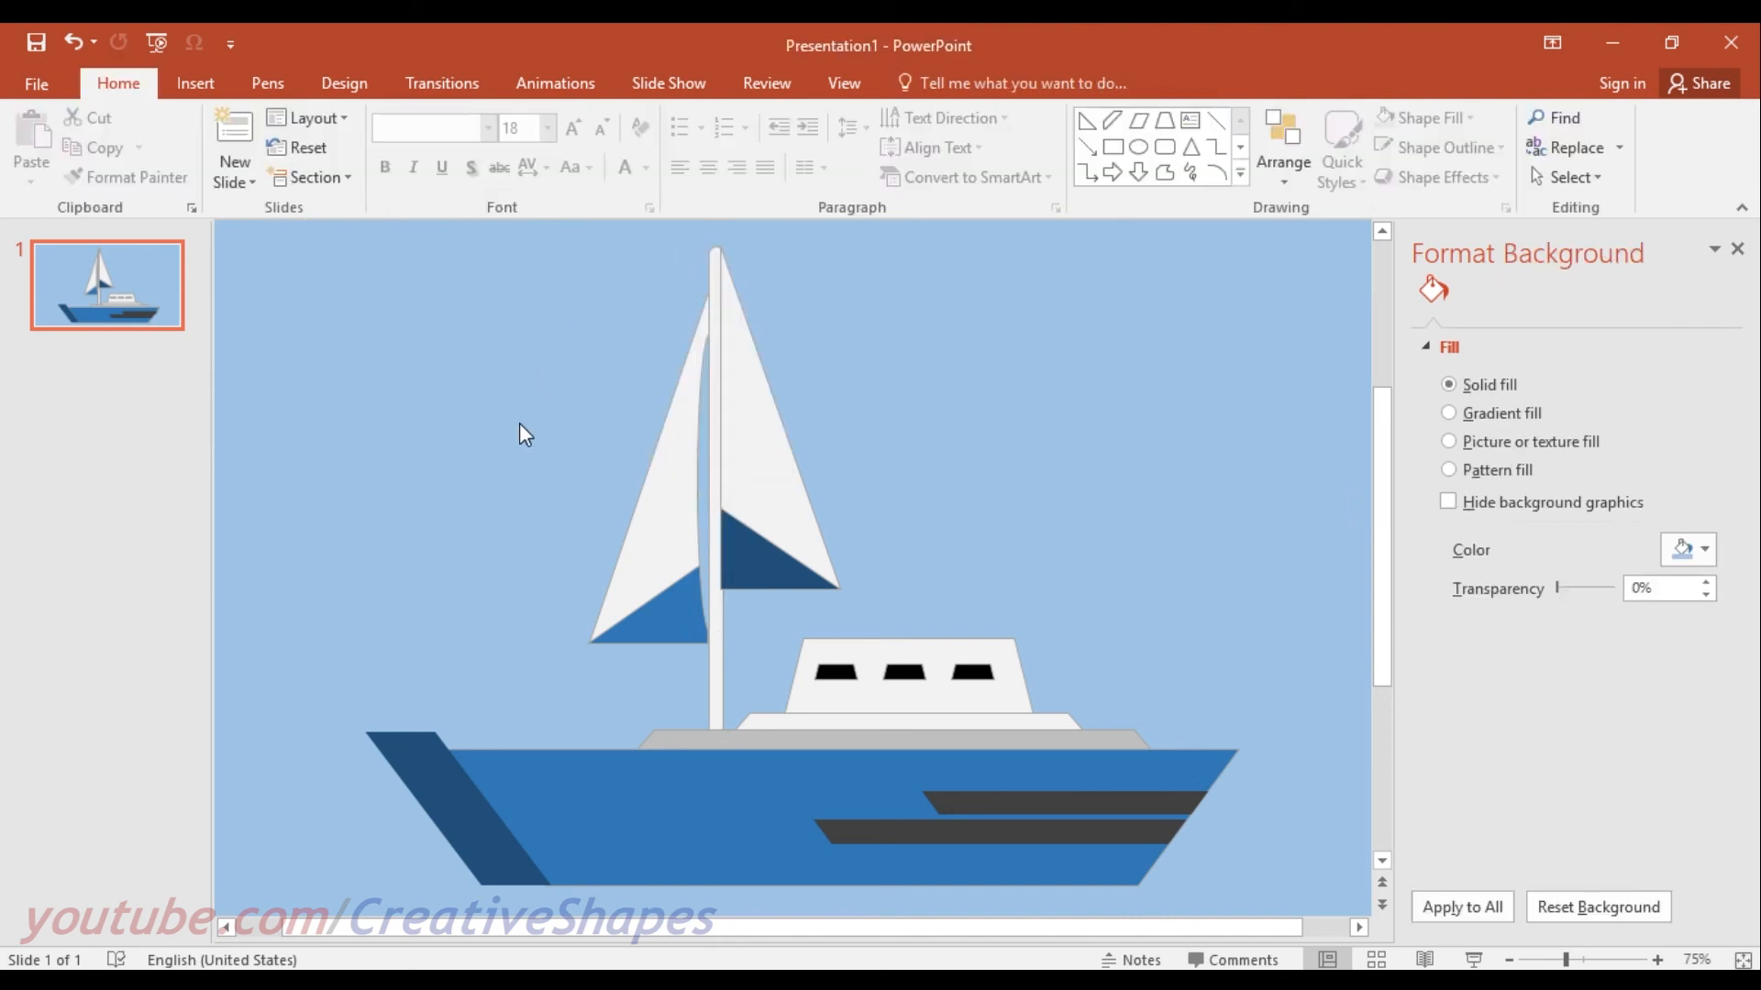
Stretch the light blue curved shape up to the left sail's tip and narrow it, about 3.7" high and 0.18" wide.
left_click(705, 372)
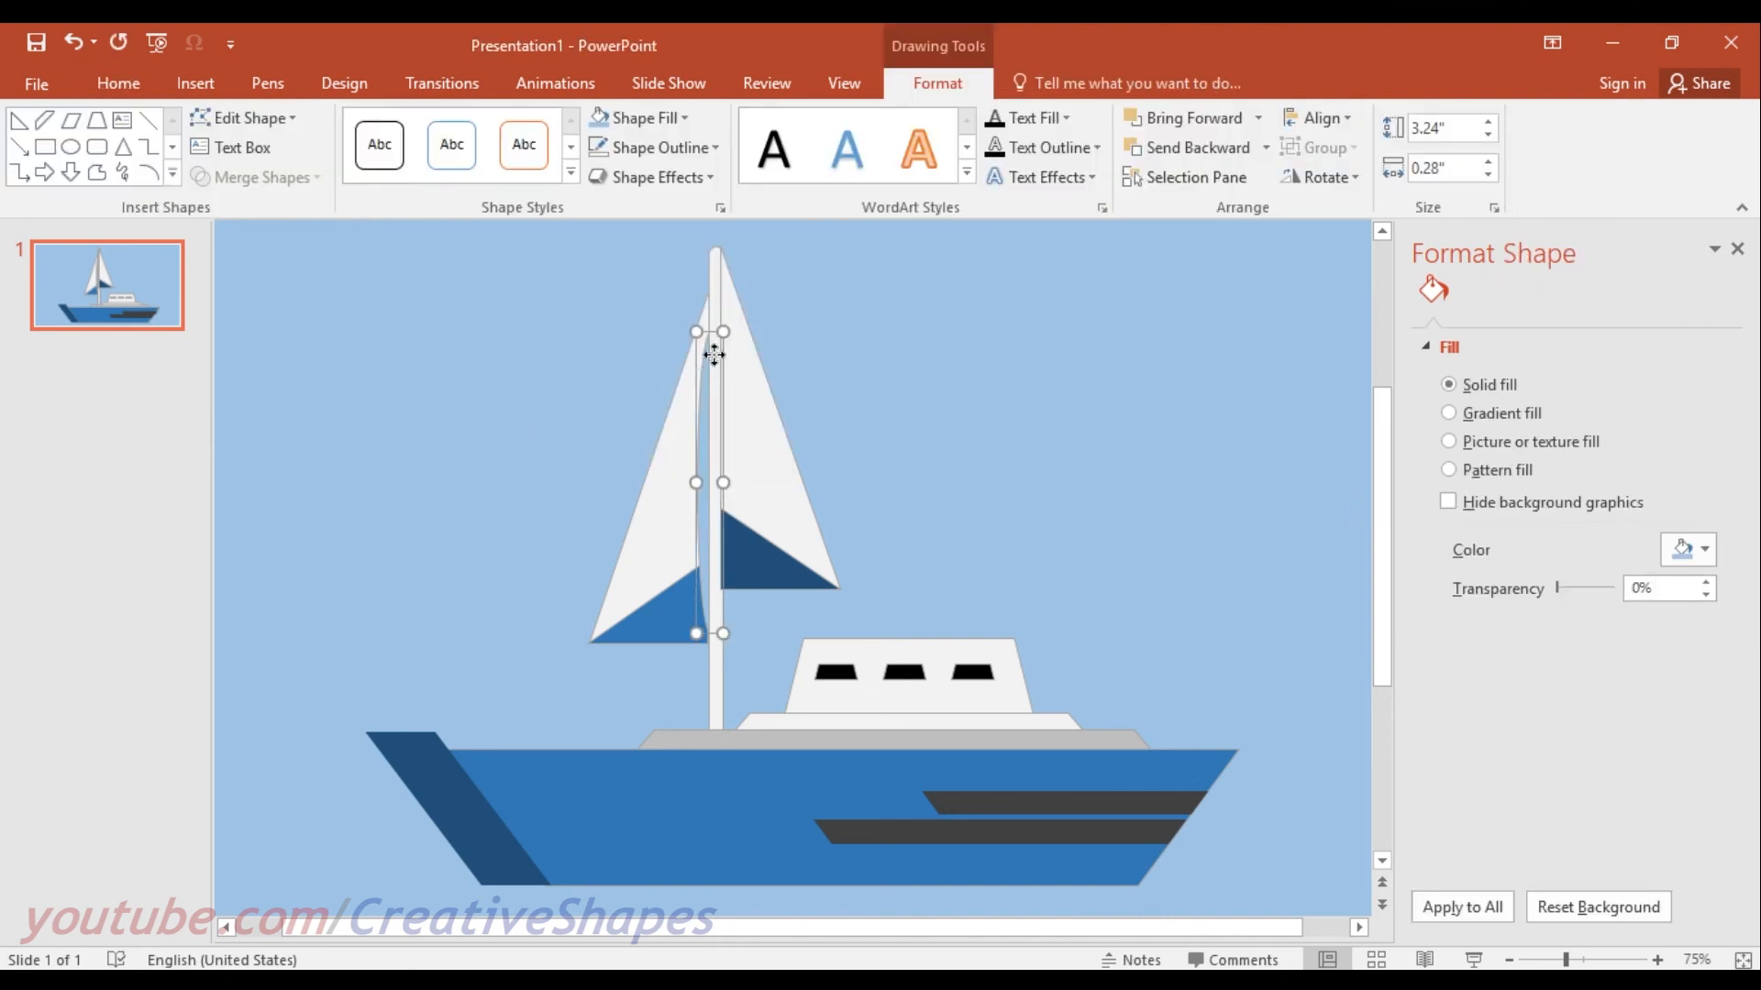
left_click_drag(714, 332, 719, 299)
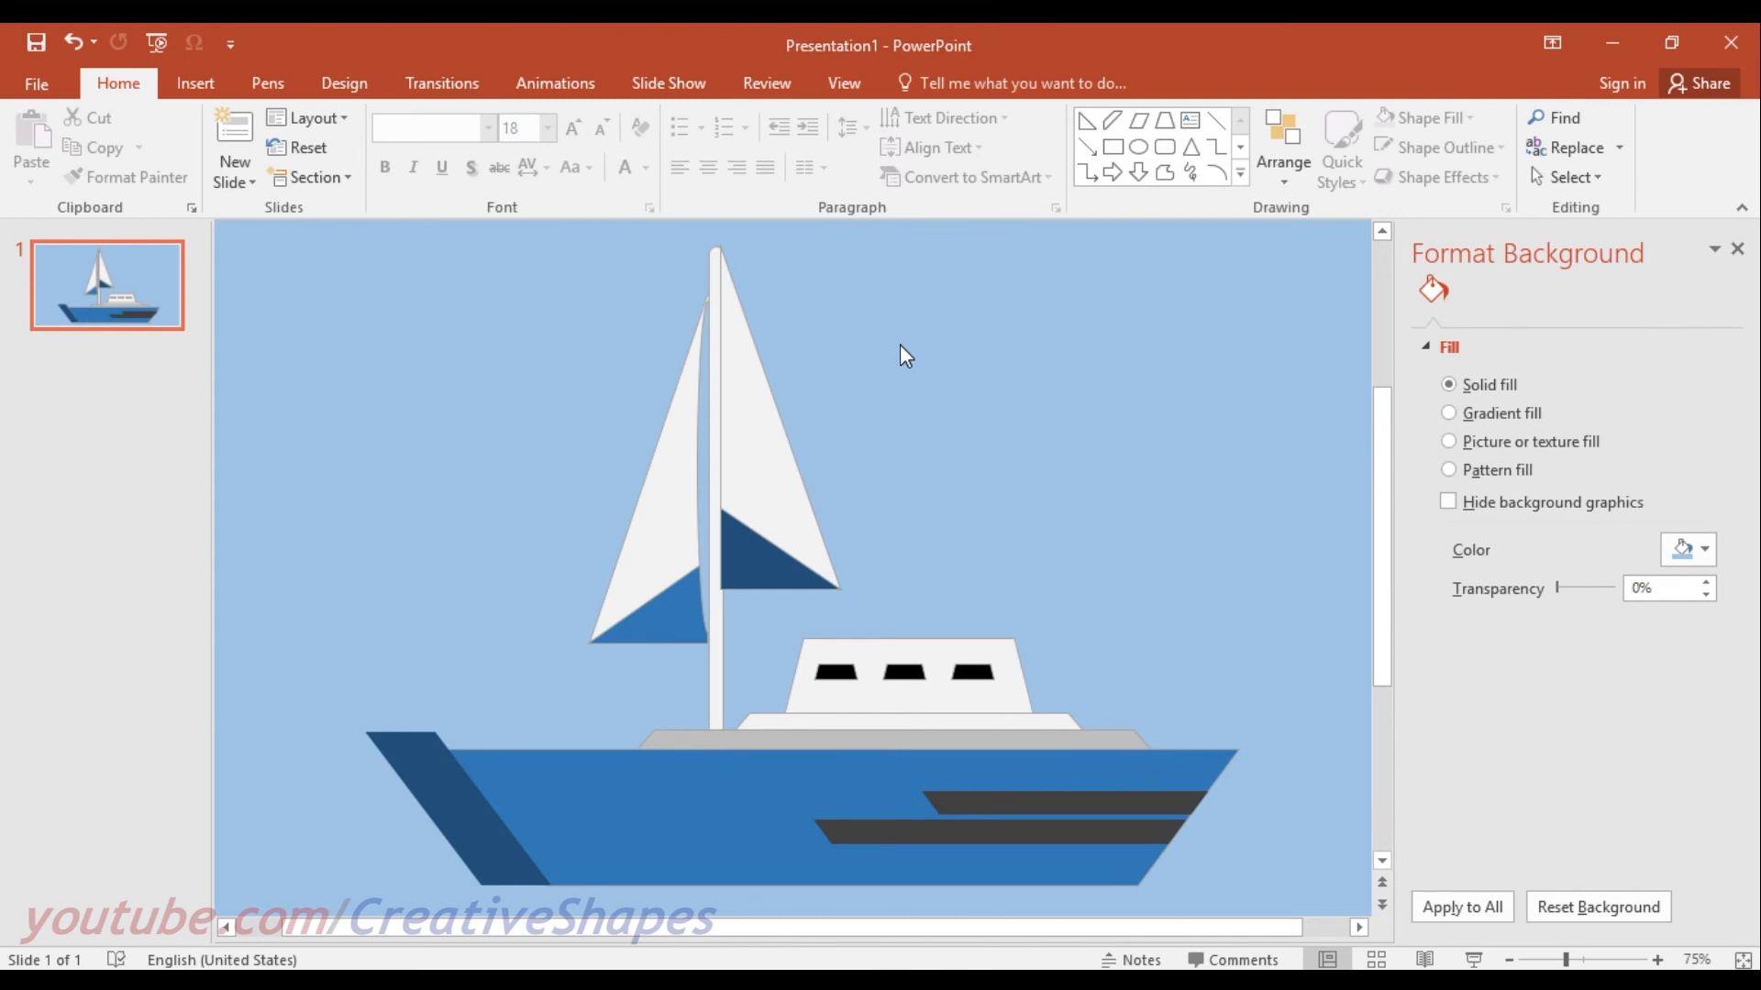
left_click(706, 333)
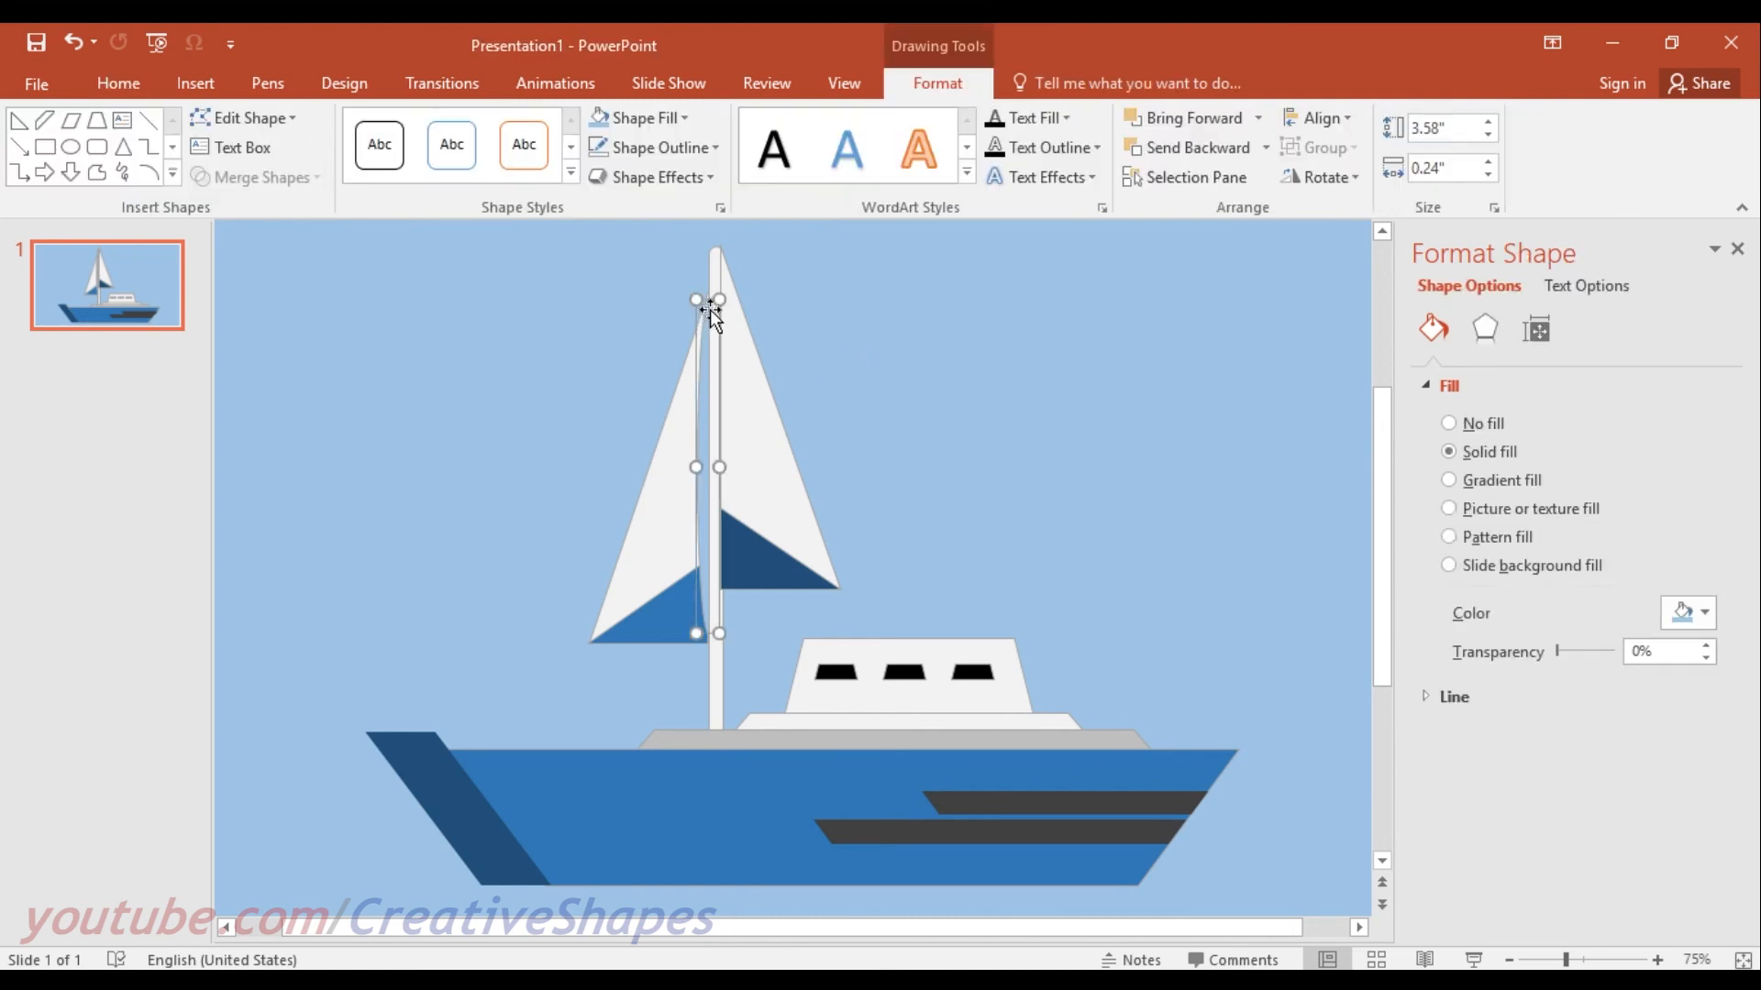
left_click_drag(711, 299, 714, 290)
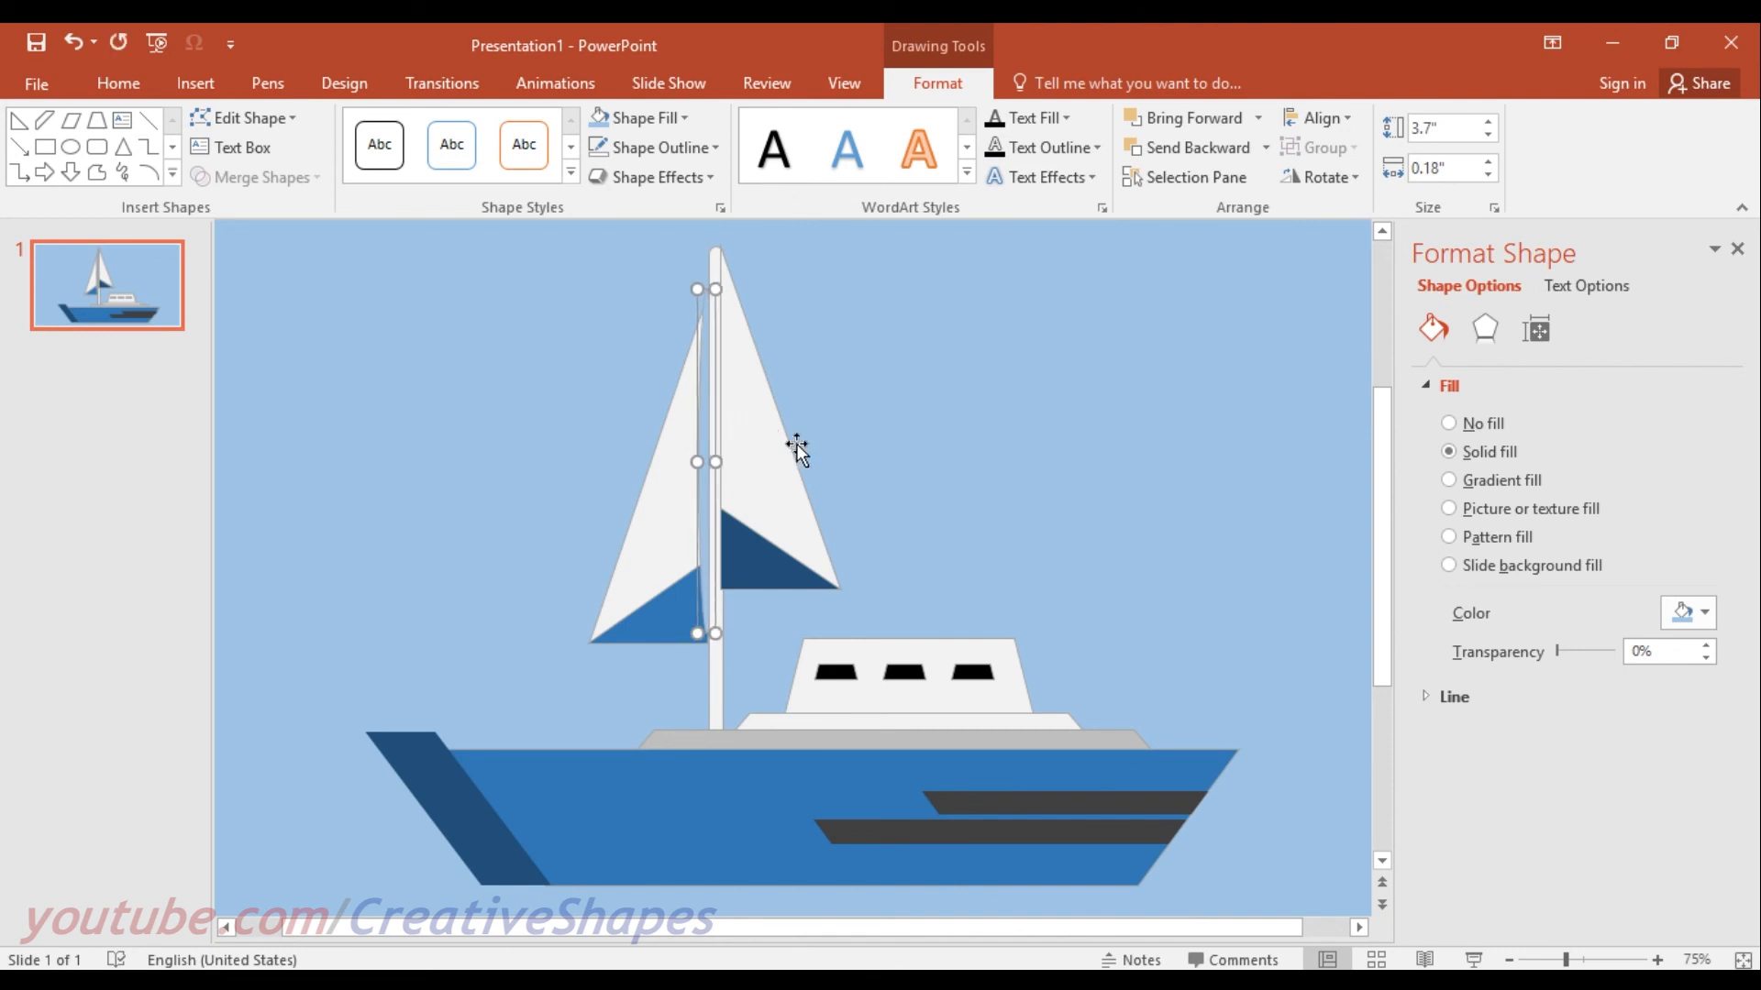